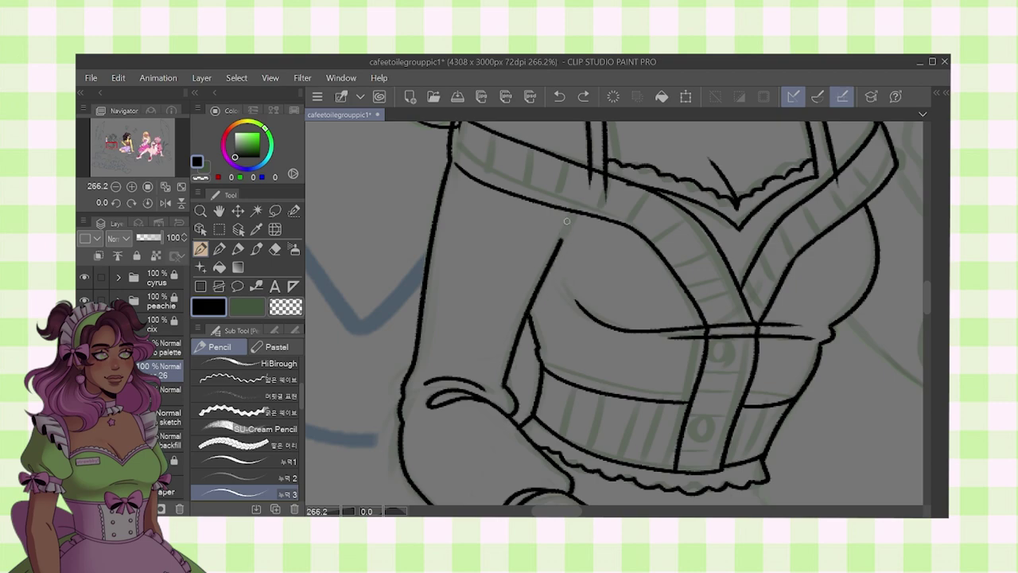
# - Ink the short fold at the armpit of the cardigan's sleeve, redoing the first stroke
pyautogui.scroll(4, 549, 218)
pyautogui.moveTo(472, 228); pyautogui.dragTo(559, 251)
pyautogui.hotkey('ctrl', 'z')
pyautogui.scroll(-2, 557, 253)
pyautogui.scroll(2, 555, 256)
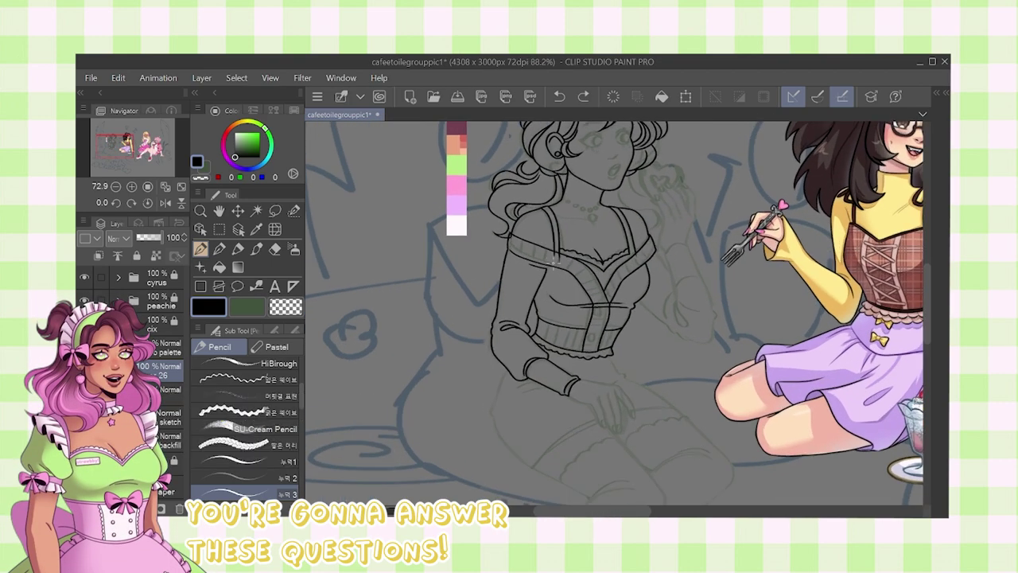
pyautogui.scroll(5, 555, 261)
pyautogui.scroll(-3, 557, 267)
pyautogui.moveTo(574, 315); pyautogui.dragTo(561, 289)
pyautogui.scroll(-3, 560, 290)
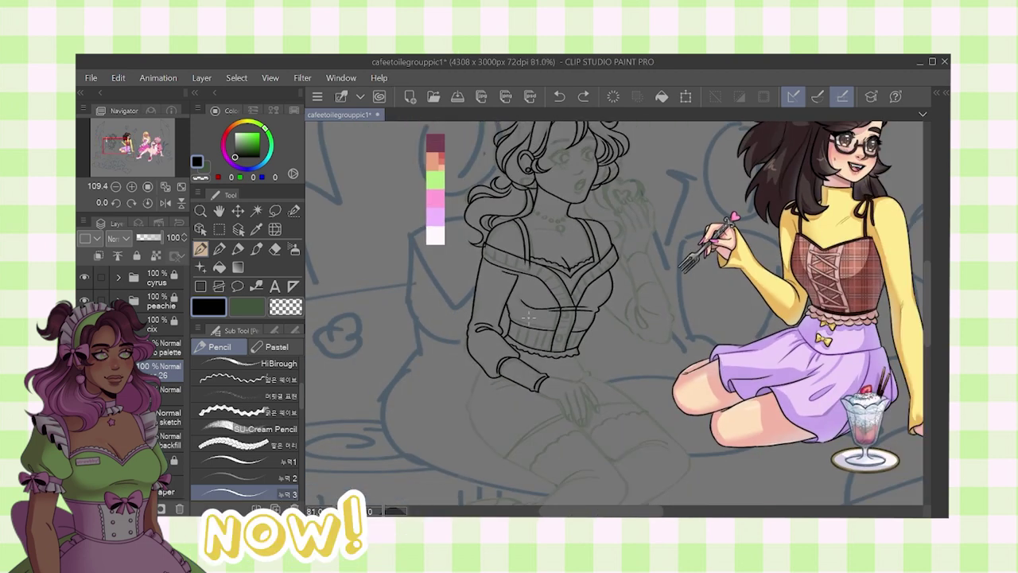
# - Ink the resting hand's lower edge from the cuff and outline its little finger with a fingernail
pyautogui.scroll(7, 533, 355)
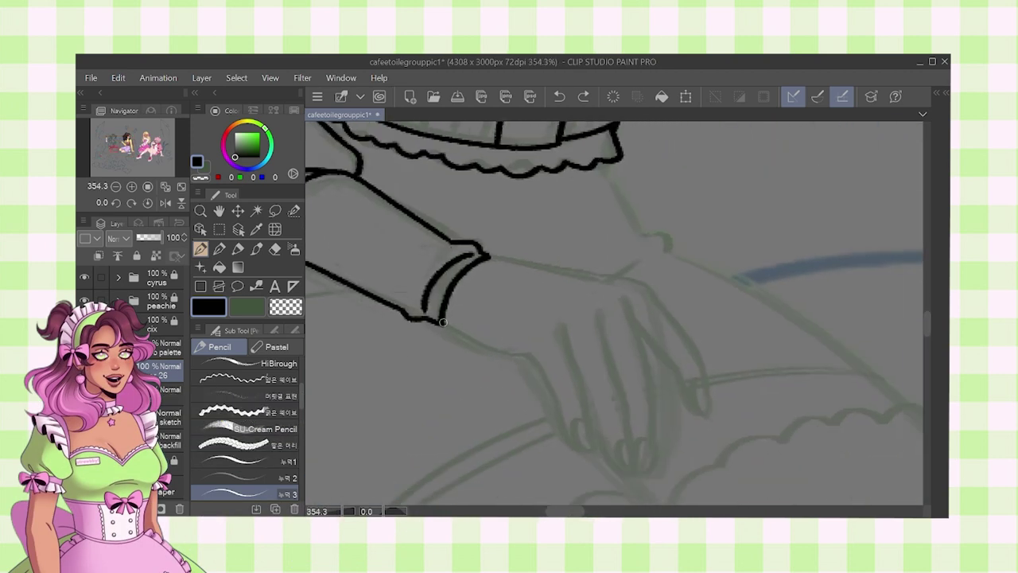
pyautogui.moveTo(441, 323)
pyautogui.mouseDown()
pyautogui.moveTo(531, 358)
pyautogui.moveTo(573, 442)
pyautogui.mouseUp()
pyautogui.scroll(4, 555, 404)
pyautogui.scroll(-2, 568, 248)
pyautogui.hotkey('ctrl', 'z')
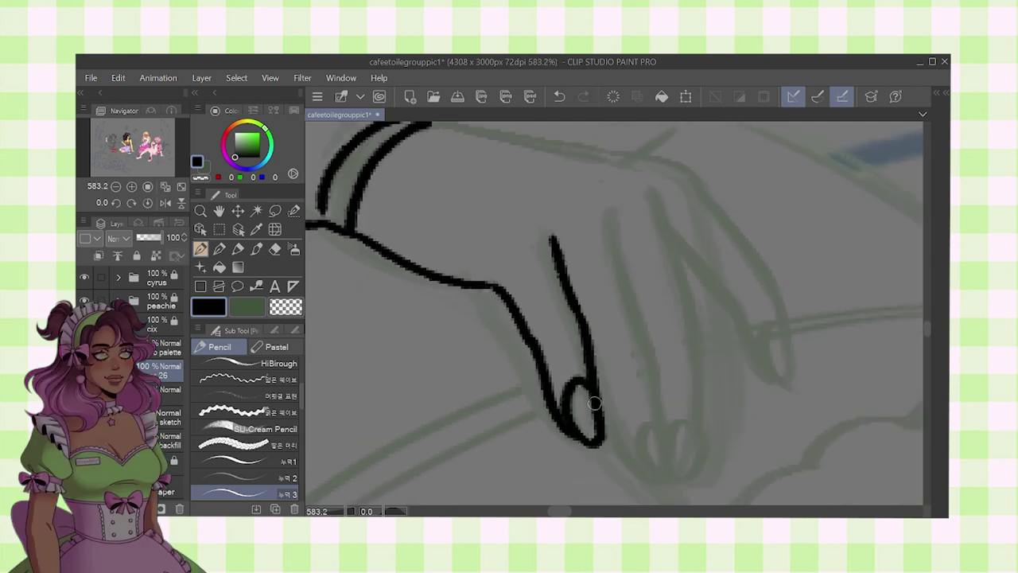
# - Ink the ring and middle fingers of the resting hand over the sketch, including their nails
pyautogui.moveTo(598, 259); pyautogui.dragTo(585, 265)
pyautogui.moveTo(630, 334); pyautogui.dragTo(651, 485)
pyautogui.scroll(2, 613, 345)
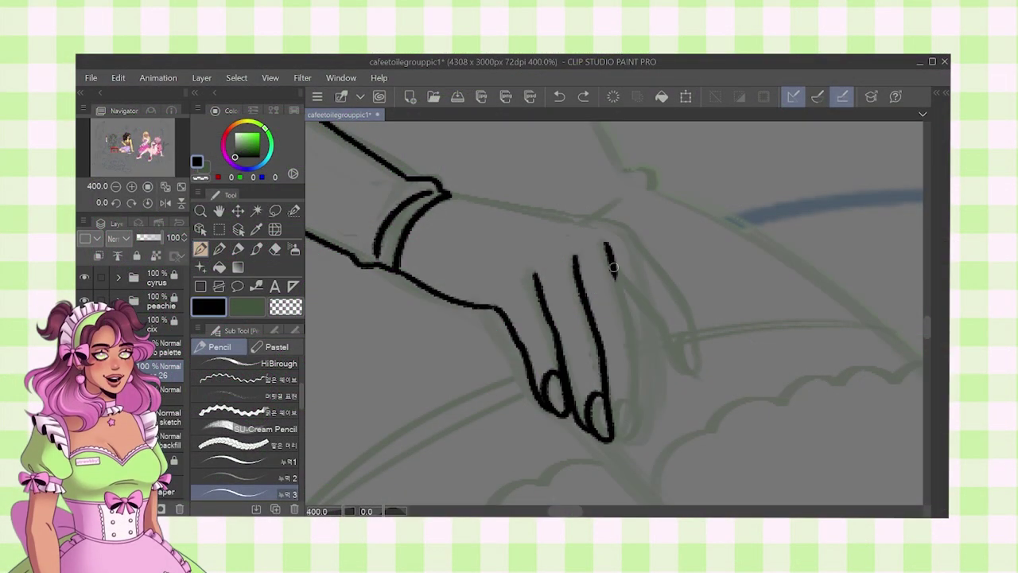
pyautogui.moveTo(610, 263)
pyautogui.mouseDown()
pyautogui.moveTo(633, 342)
pyautogui.moveTo(613, 439)
pyautogui.mouseUp()
pyautogui.scroll(3, 607, 427)
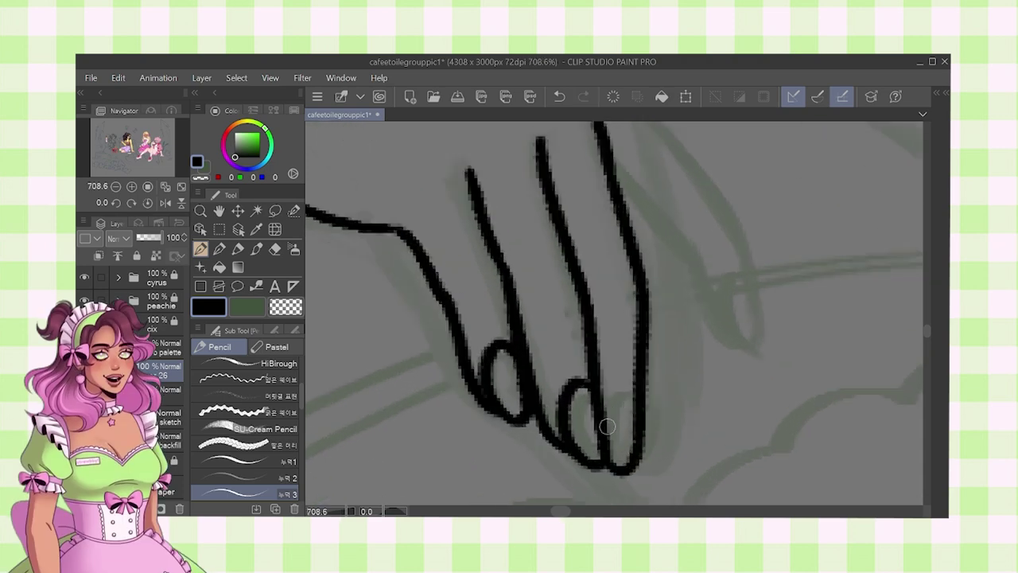
# - Ink the back of the resting hand from the cuff to the knuckles and outline the index finger
pyautogui.scroll(-3, 634, 395)
pyautogui.scroll(1, 399, 181)
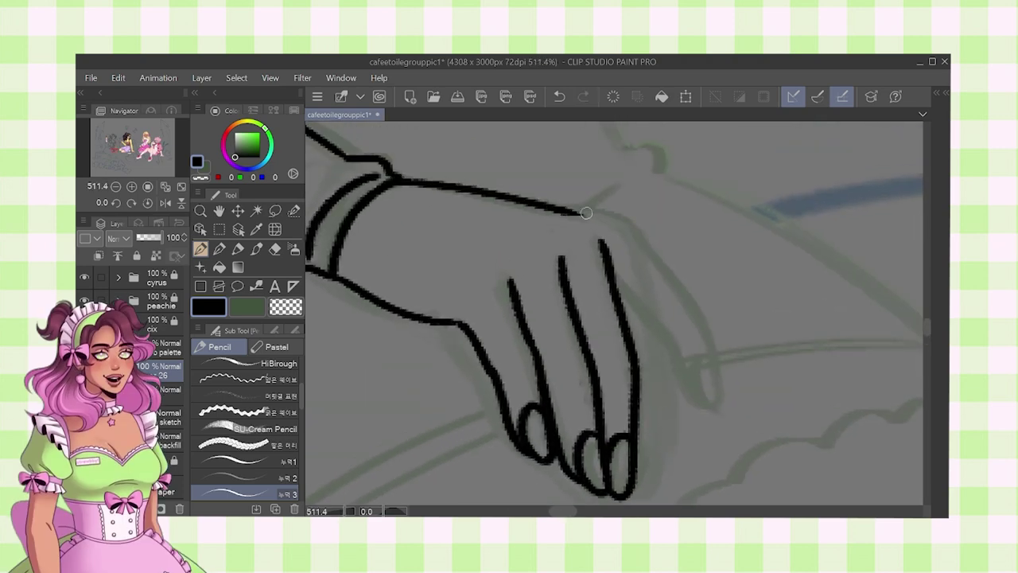
pyautogui.moveTo(647, 242); pyautogui.dragTo(709, 323)
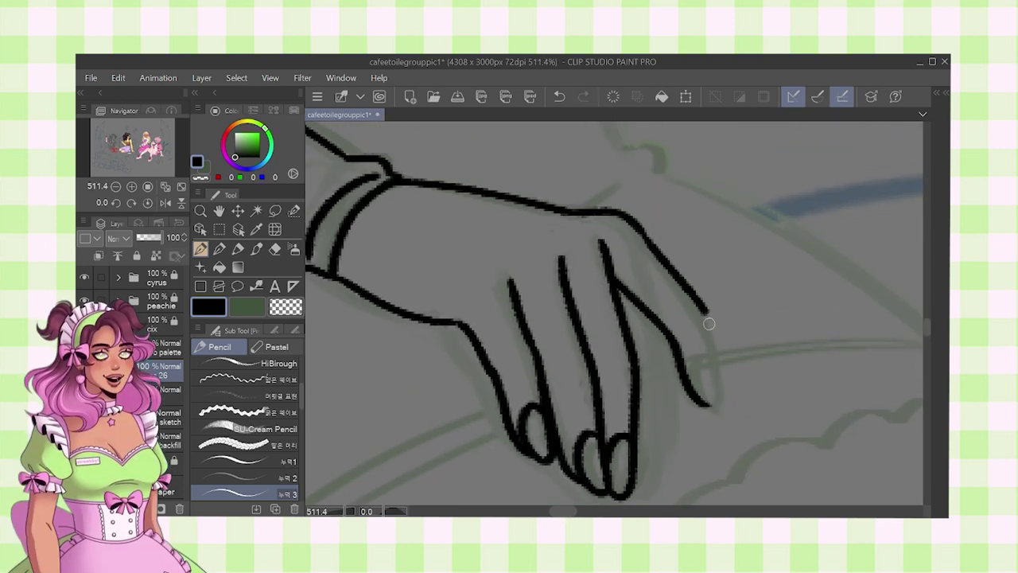
pyautogui.scroll(-6, 710, 356)
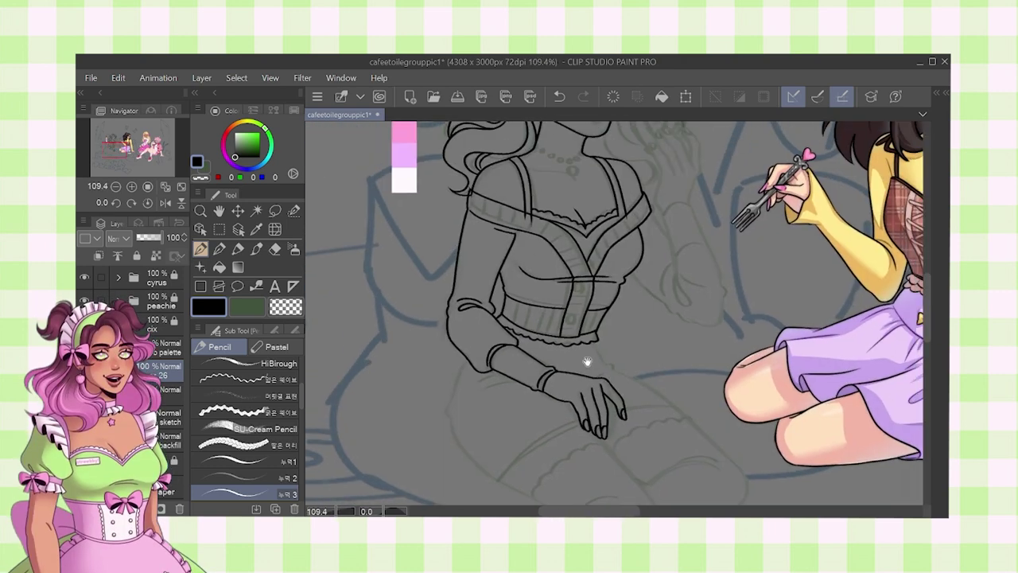
# - Draw rings around the index and little fingers of the resting hand
pyautogui.scroll(5, 600, 381)
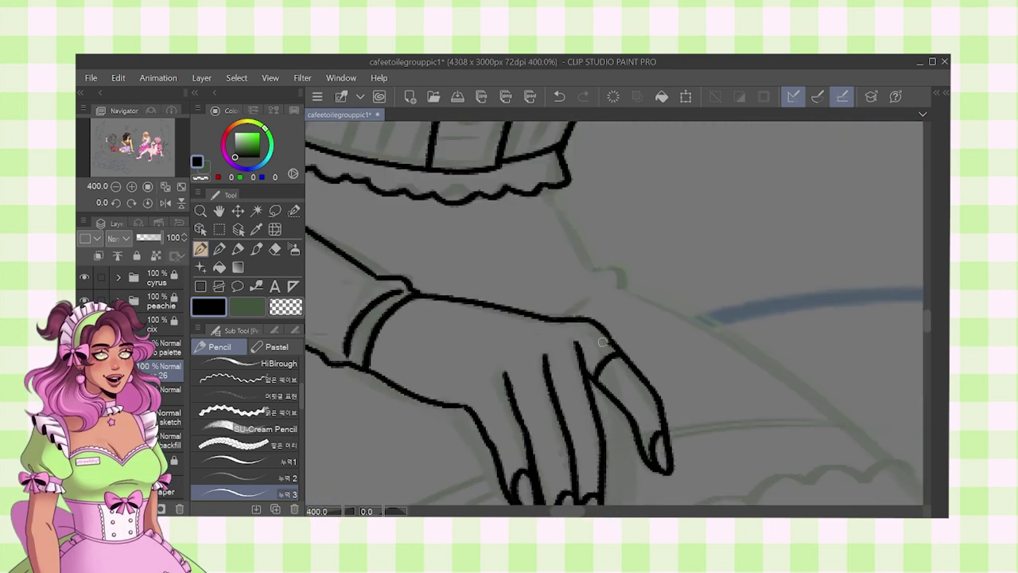
pyautogui.scroll(-5, 471, 409)
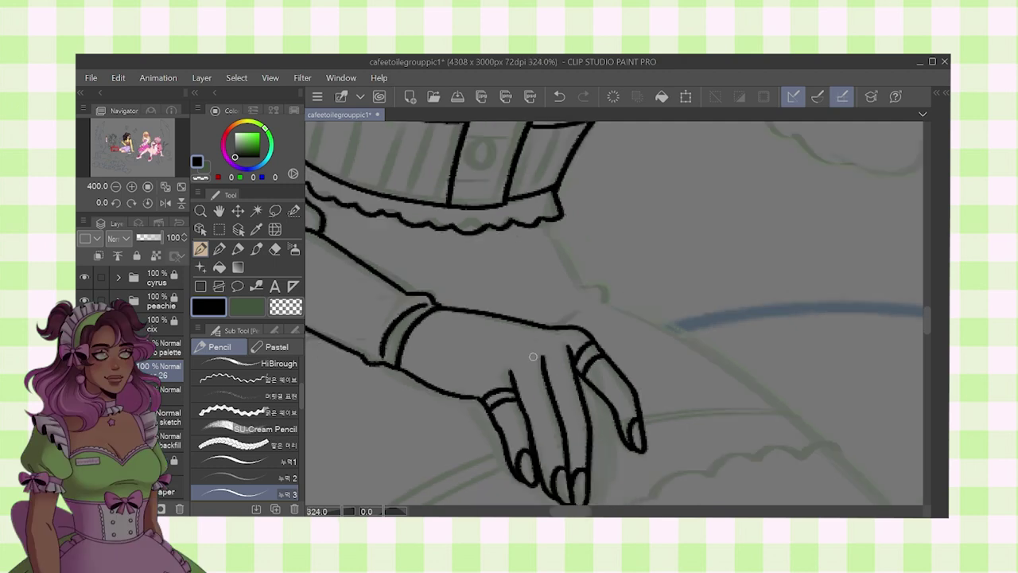
pyautogui.moveTo(591, 326); pyautogui.dragTo(590, 355)
pyautogui.moveTo(521, 182); pyautogui.dragTo(500, 207)
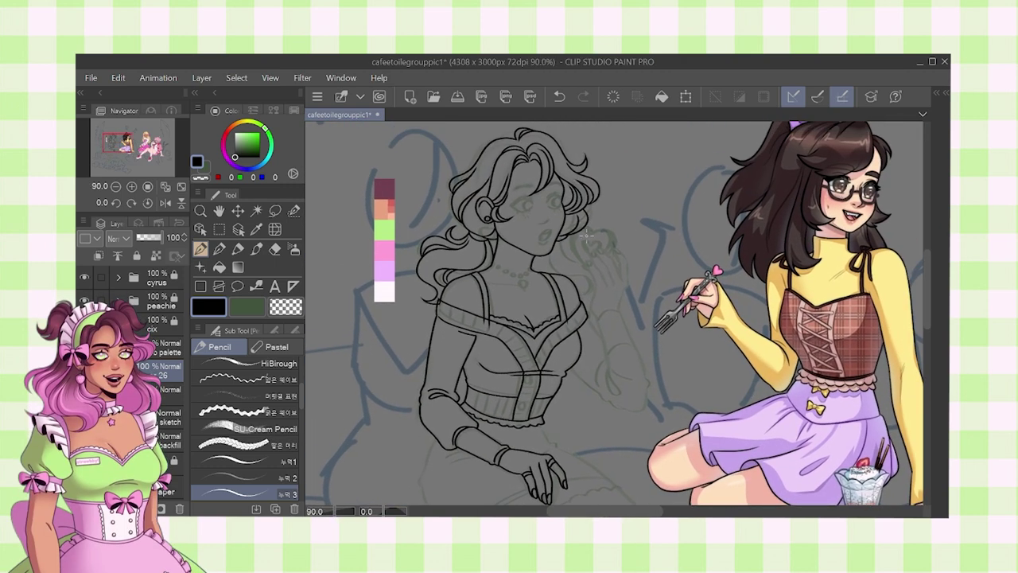
# - Erase the ends of the top's shoulder straps where they overlap the cardigan band, on the lineart layer below
pyautogui.click(170, 392)
pyautogui.press('e')
pyautogui.scroll(6, 564, 318)
pyautogui.hscroll(-2, 587, 301)
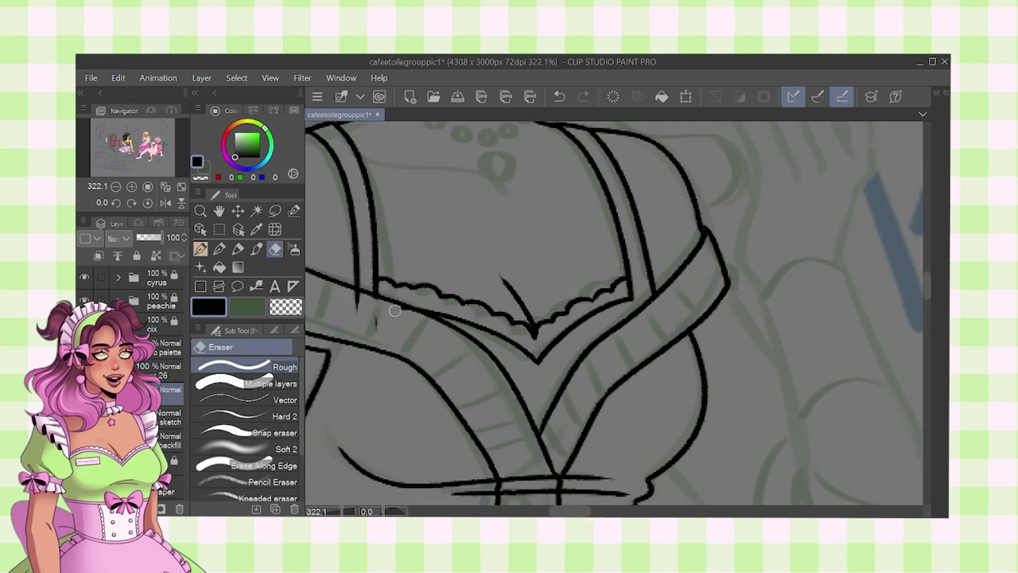
pyautogui.scroll(-6, 353, 306)
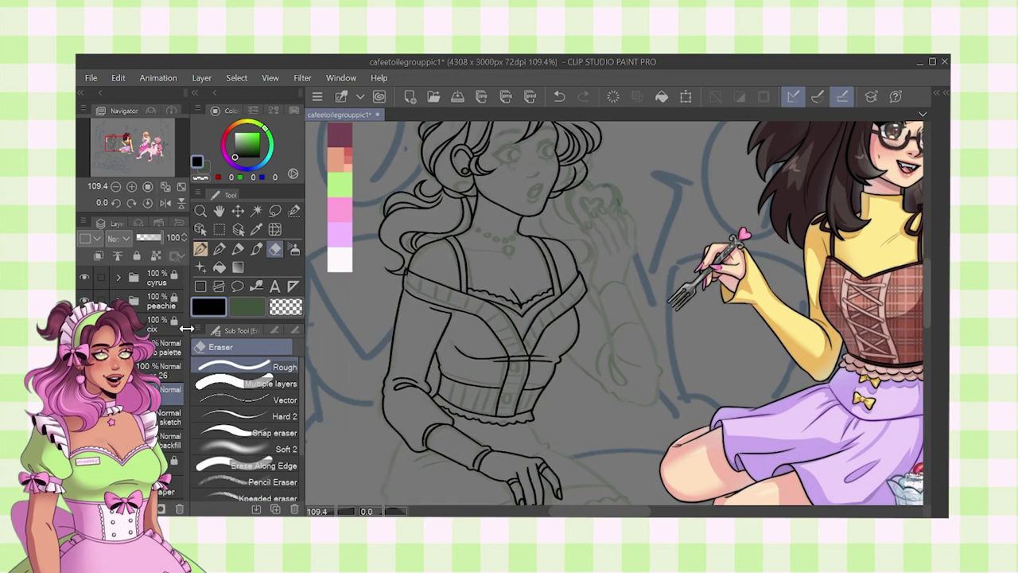
# - Draw two round buttons on the cardigan's front placket with the pencil, on the cardigan lineart layer
pyautogui.press('p')
pyautogui.scroll(3, 521, 366)
pyautogui.scroll(4, 521, 367)
pyautogui.moveTo(538, 317); pyautogui.dragTo(538, 334)
pyautogui.scroll(-1, 504, 373)
pyautogui.scroll(-12, 561, 312)
pyautogui.moveTo(497, 403); pyautogui.dragTo(516, 331)
pyautogui.scroll(-2, 586, 255)
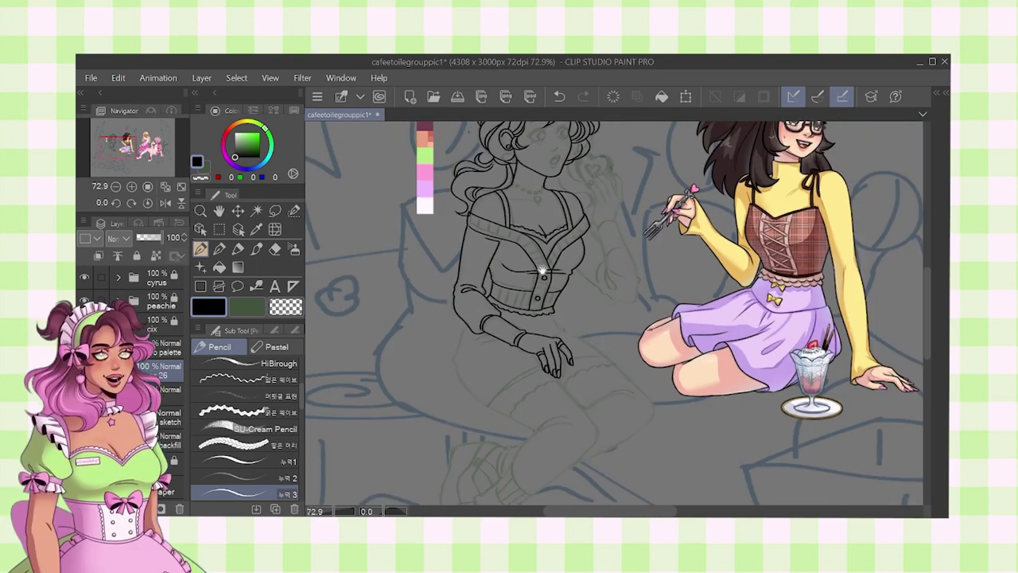
pyautogui.scroll(2, 570, 284)
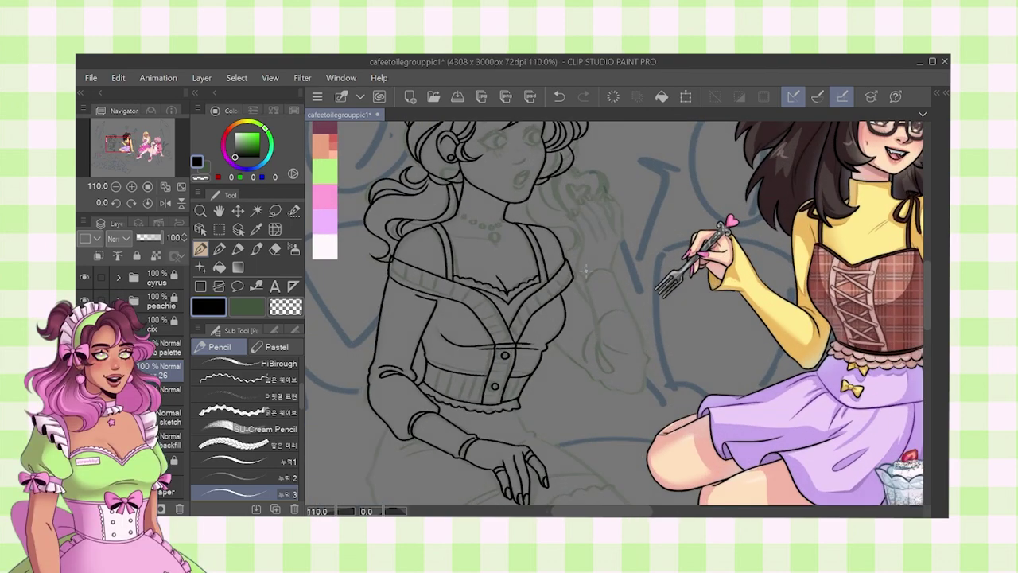
# - Ink the inner edge of the raised arm's sleeve with the pencil, on the lineart layer below the cardigan's
pyautogui.press('e')
pyautogui.scroll(5, 409, 269)
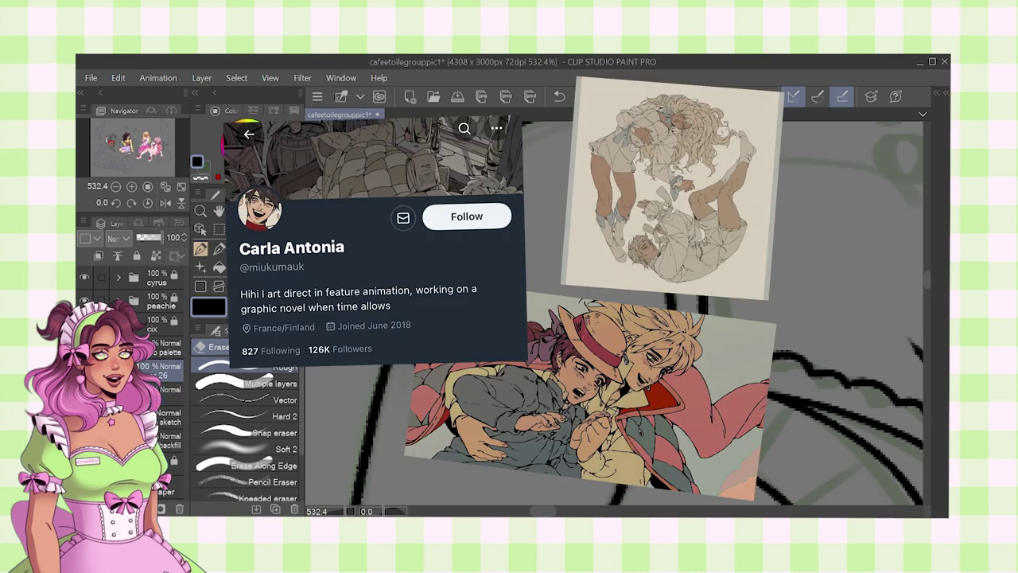
pyautogui.scroll(-2, 614, 313)
pyautogui.press('p')
pyautogui.click(170, 392)
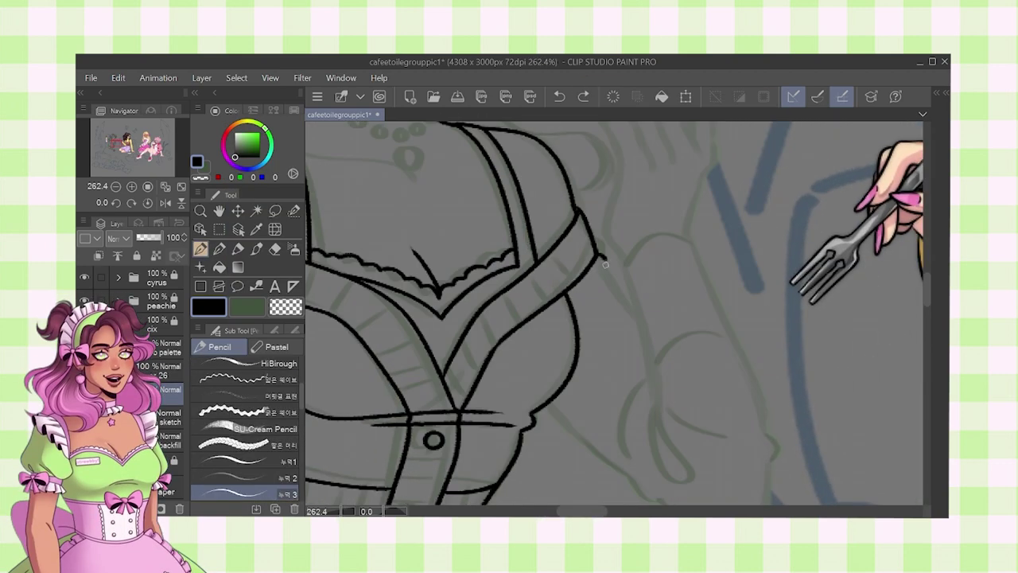
pyautogui.moveTo(632, 269); pyautogui.dragTo(581, 243)
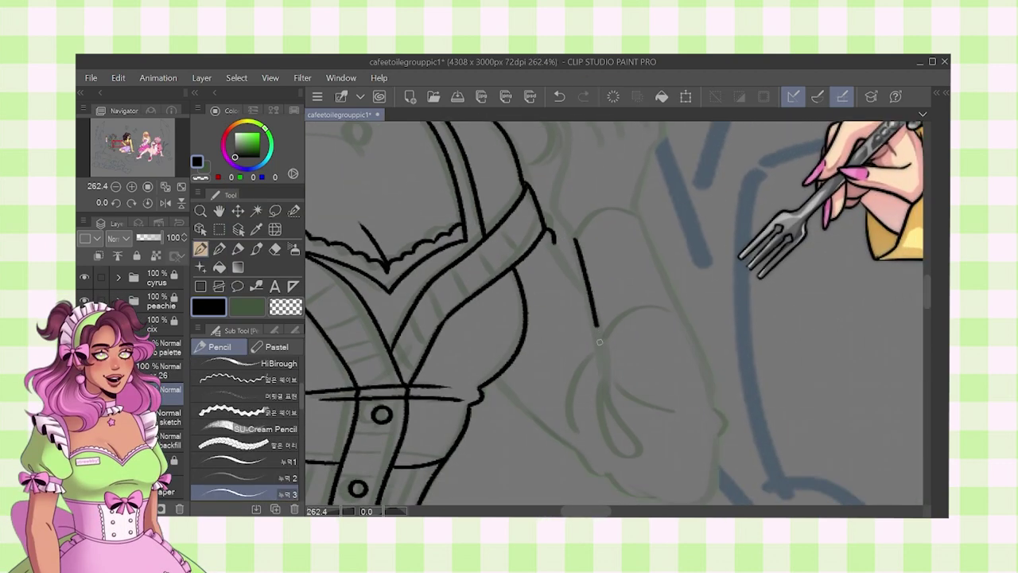
pyautogui.scroll(-11, 600, 342)
pyautogui.scroll(11, 601, 350)
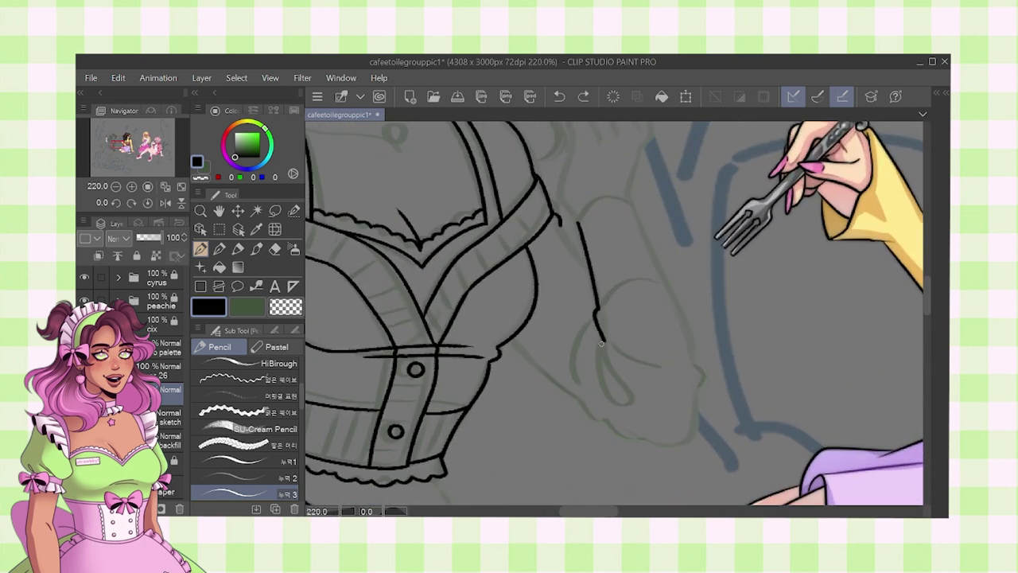
# - Ink the looped fabric folds on the inside of the raised arm's elbow
pyautogui.scroll(3, 604, 358)
pyautogui.scroll(-1, 604, 358)
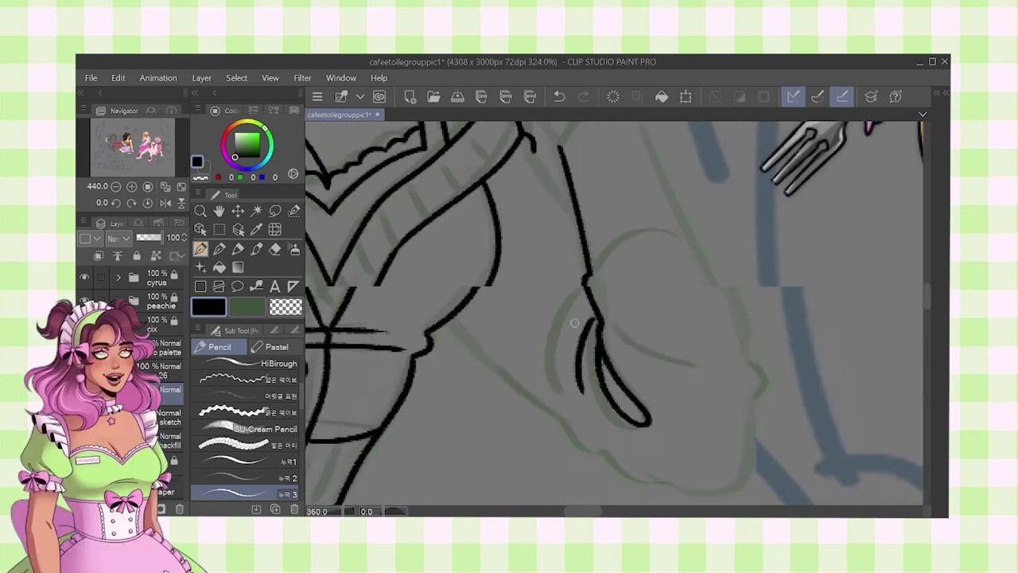
pyautogui.moveTo(581, 334); pyautogui.dragTo(575, 393)
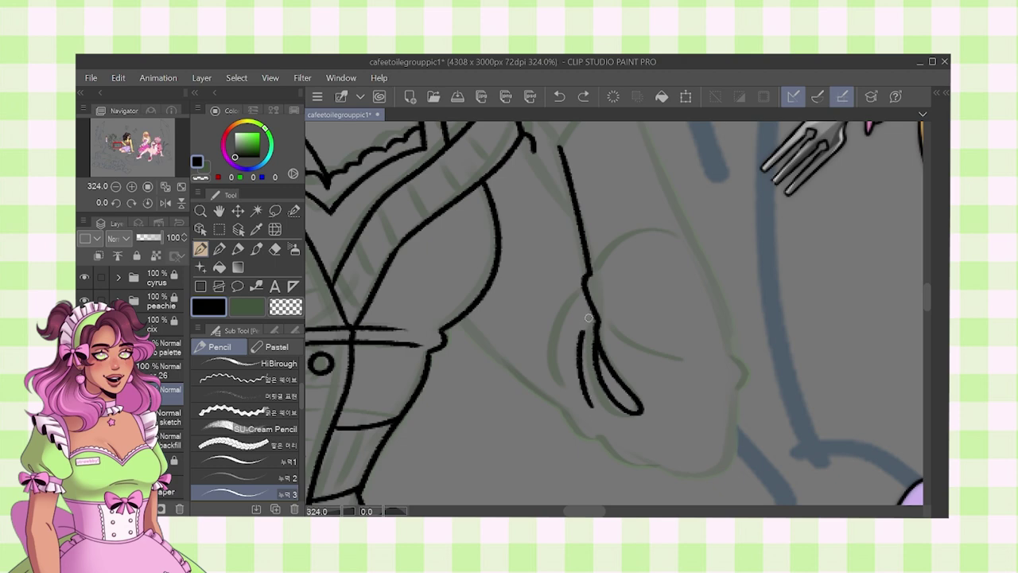
pyautogui.scroll(-5, 588, 318)
pyautogui.scroll(2, 589, 314)
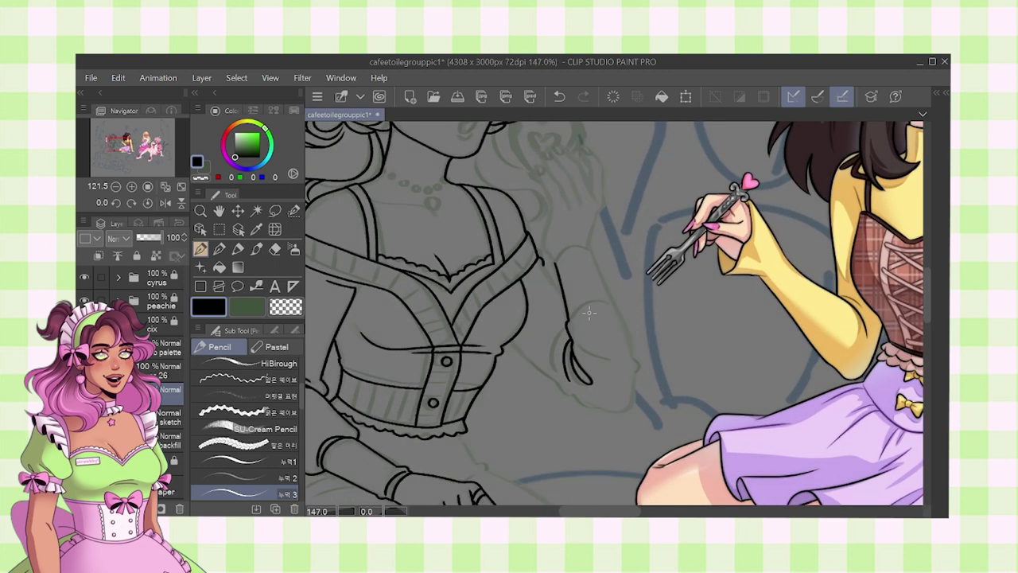
# - Ink the rounded upper edge and the outer side of the bunched sleeve at the raised elbow
pyautogui.scroll(4, 589, 313)
pyautogui.moveTo(500, 268)
pyautogui.mouseDown()
pyautogui.moveTo(676, 260)
pyautogui.moveTo(714, 314)
pyautogui.moveTo(703, 320)
pyautogui.mouseUp()
pyautogui.hotkey('ctrl', 'z')
pyautogui.moveTo(675, 234); pyautogui.dragTo(710, 366)
pyautogui.moveTo(710, 367); pyautogui.dragTo(672, 256)
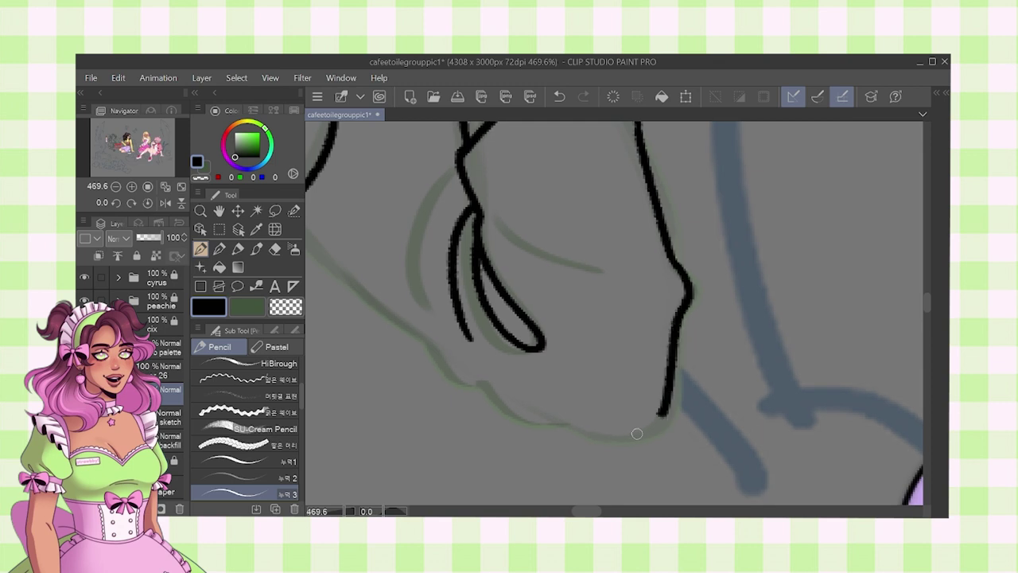
# - Ink the lower contour of the bunched sleeve around the bottom of the raised elbow
pyautogui.hotkey('ctrl', 'z')
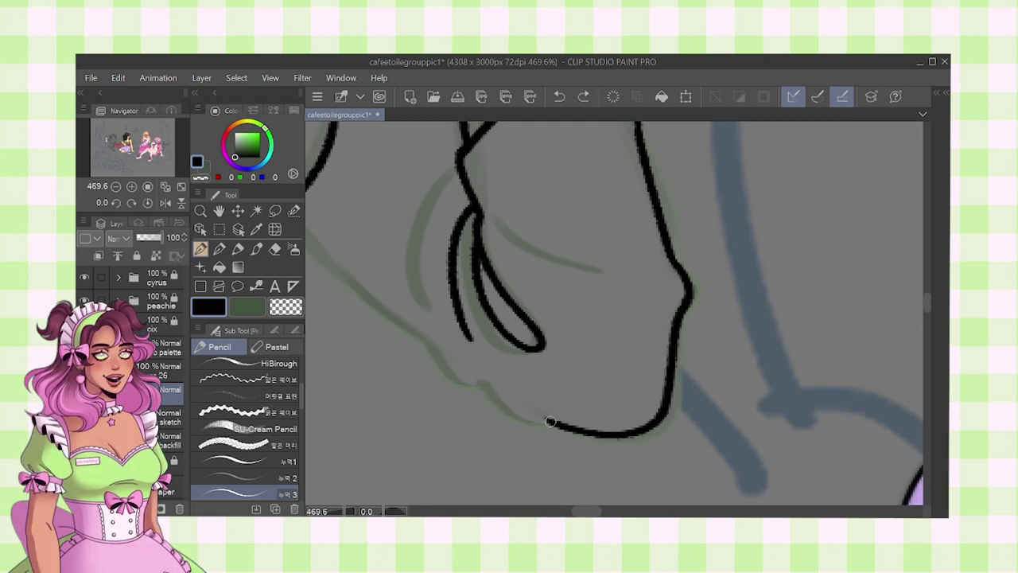
pyautogui.moveTo(474, 380); pyautogui.dragTo(553, 439)
pyautogui.moveTo(557, 447); pyautogui.dragTo(487, 389)
# - Ink the underside of the raised upper arm back to the torso and add a curved fold near the elbow
pyautogui.moveTo(366, 276); pyautogui.dragTo(401, 301)
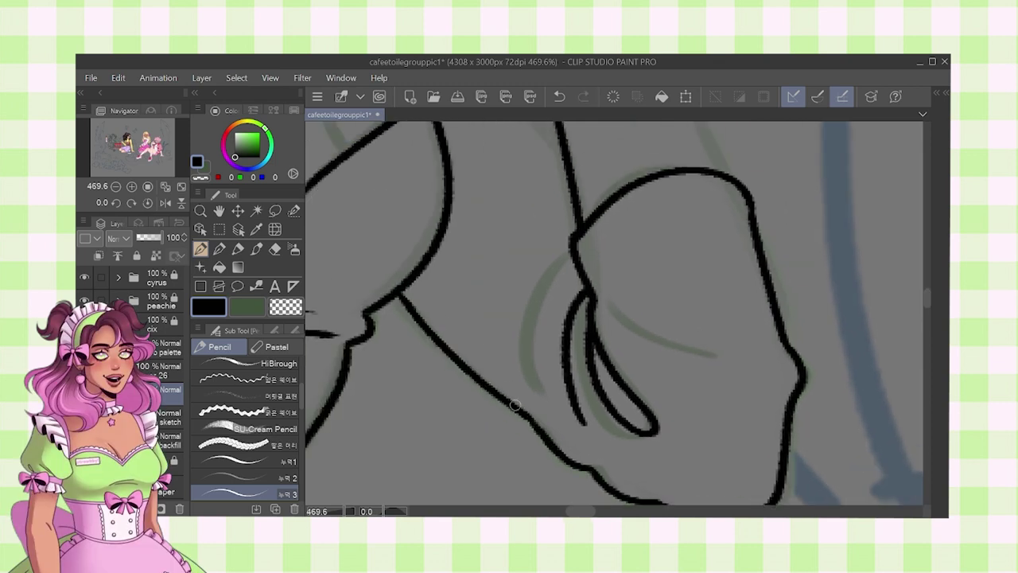
pyautogui.moveTo(540, 428); pyautogui.dragTo(541, 430)
pyautogui.scroll(-3, 541, 358)
pyautogui.moveTo(551, 271); pyautogui.dragTo(546, 381)
pyautogui.scroll(1, 545, 381)
pyautogui.scroll(-2, 594, 245)
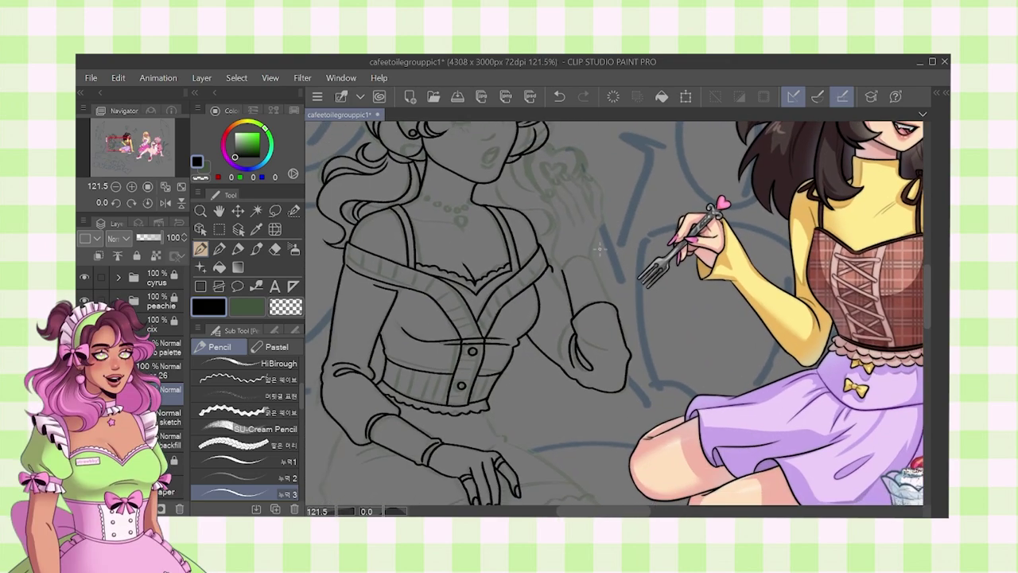
# - Ink the forearm section of the raised sleeve above the elbow, closed by a rounded cuff edge
pyautogui.scroll(4, 595, 242)
pyautogui.moveTo(670, 365); pyautogui.dragTo(680, 374)
pyautogui.scroll(-4, 652, 297)
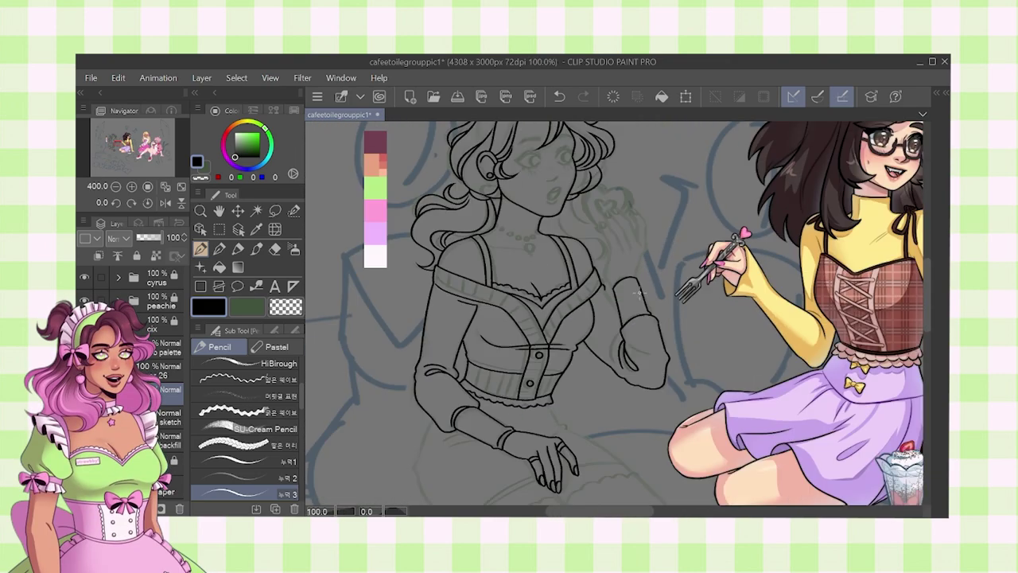
# - Ink the raised hand's inner edge up from the cuff and its first finger with a fingernail
pyautogui.scroll(4, 644, 308)
pyautogui.moveTo(598, 363); pyautogui.dragTo(668, 320)
pyautogui.moveTo(530, 175); pyautogui.dragTo(548, 384)
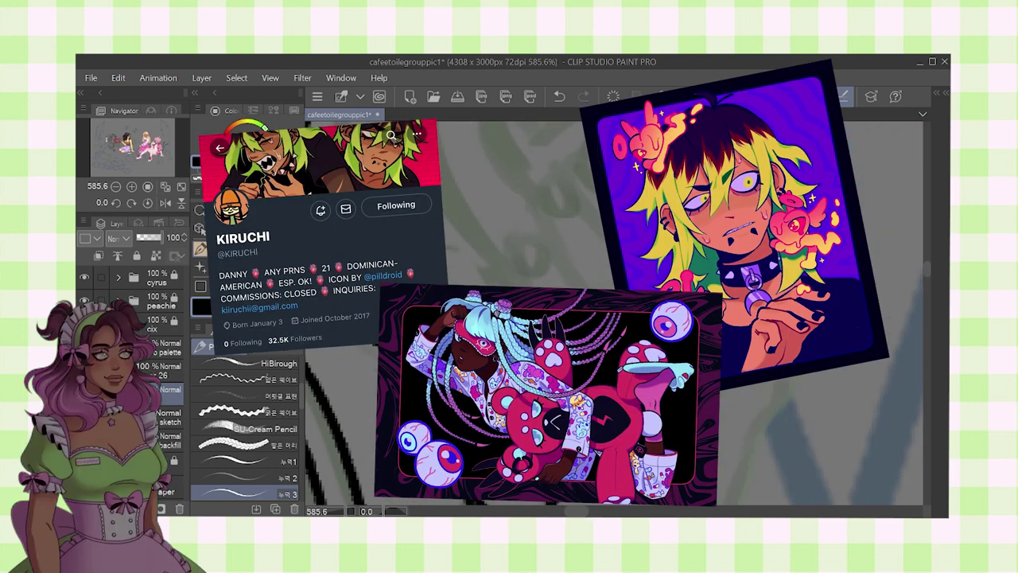
pyautogui.scroll(2, 530, 224)
pyautogui.moveTo(606, 326)
pyautogui.mouseDown()
pyautogui.moveTo(540, 231)
pyautogui.moveTo(515, 217)
pyautogui.moveTo(565, 260)
pyautogui.mouseUp()
pyautogui.scroll(4, 527, 221)
pyautogui.moveTo(502, 236); pyautogui.dragTo(496, 254)
pyautogui.scroll(-6, 564, 298)
pyautogui.scroll(-4, 581, 270)
pyautogui.scroll(4, 586, 275)
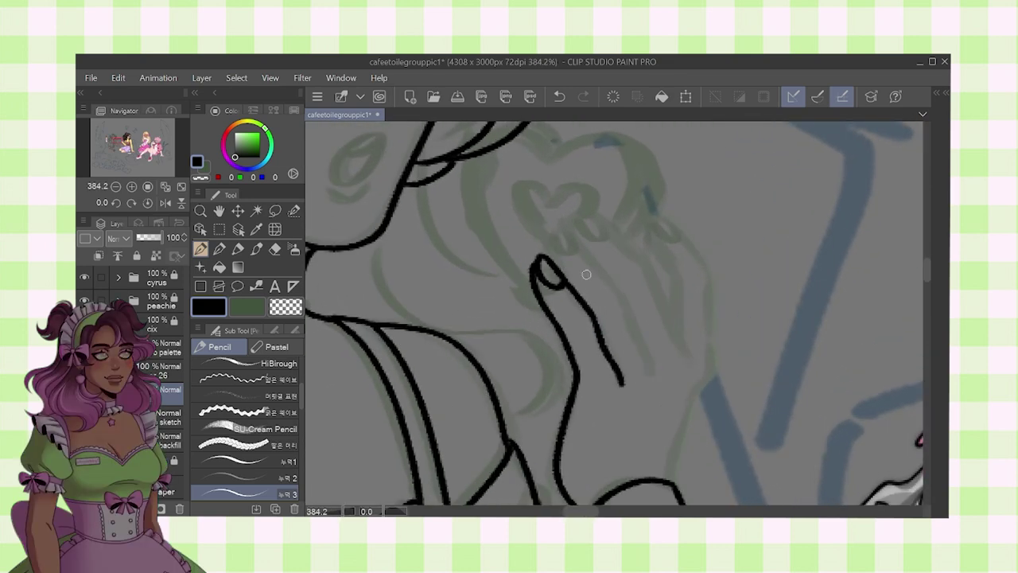
# - Ink the second and third fingers of the raised hand over the sketch, including their nails
pyautogui.scroll(1, 586, 274)
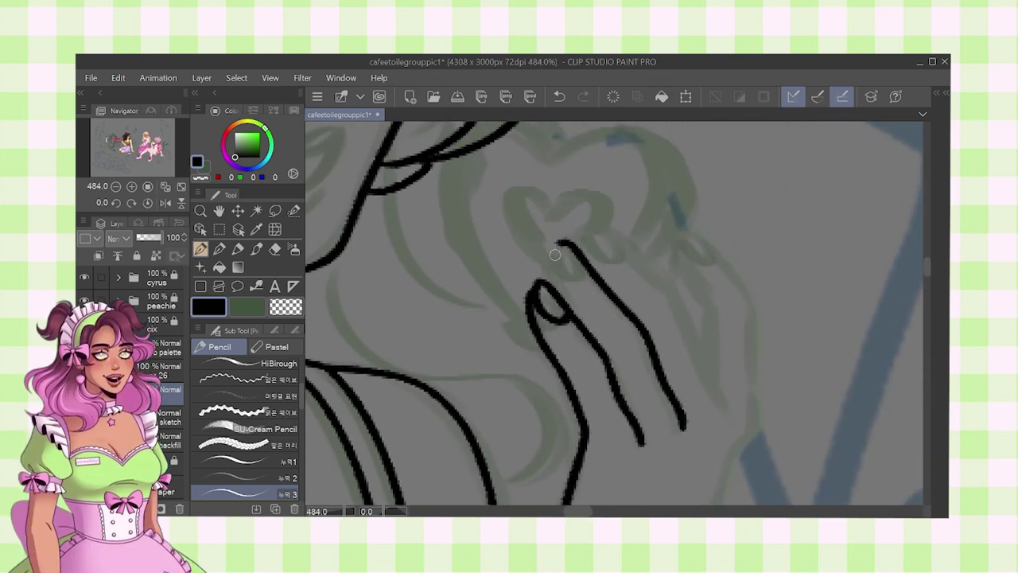
pyautogui.scroll(-8, 576, 319)
pyautogui.scroll(8, 589, 321)
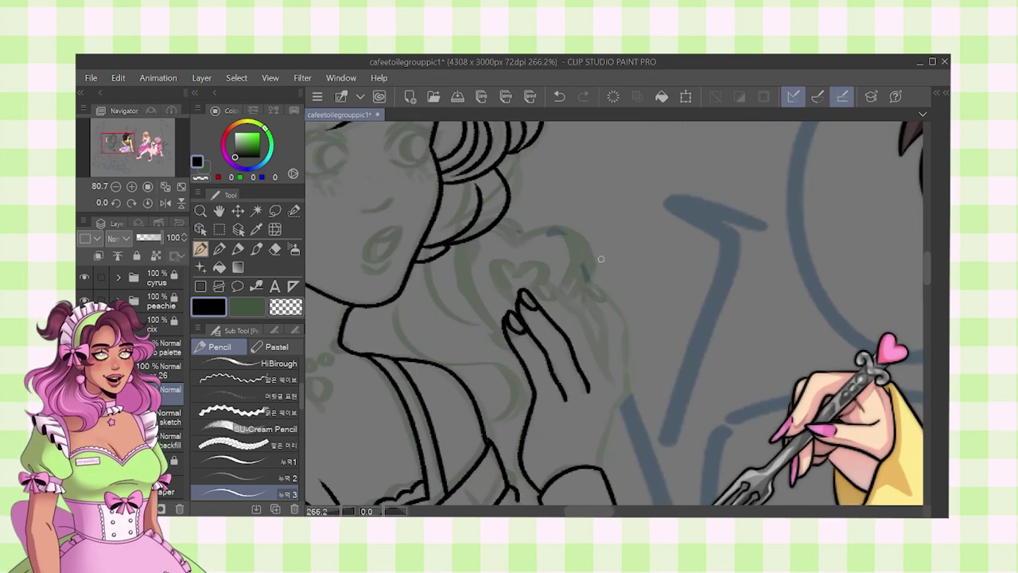
pyautogui.moveTo(622, 376)
pyautogui.mouseDown()
pyautogui.moveTo(556, 279)
pyautogui.moveTo(502, 233)
pyautogui.mouseUp()
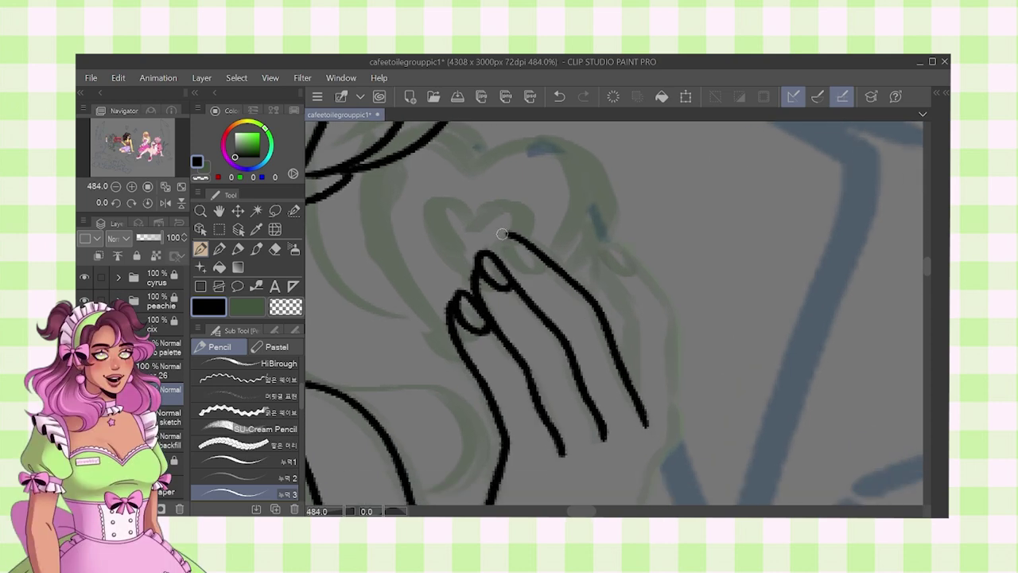
pyautogui.scroll(-4, 545, 263)
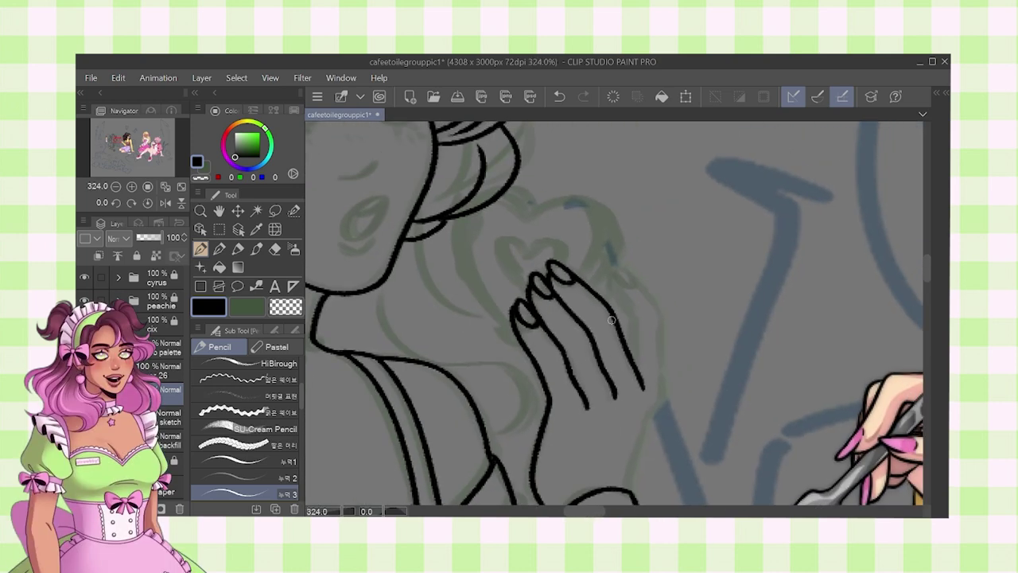
# - Draw ring bands across the second finger of the raised hand
pyautogui.scroll(5, 625, 326)
pyautogui.moveTo(560, 373); pyautogui.dragTo(611, 353)
pyautogui.moveTo(551, 324); pyautogui.dragTo(606, 309)
pyautogui.scroll(-4, 606, 309)
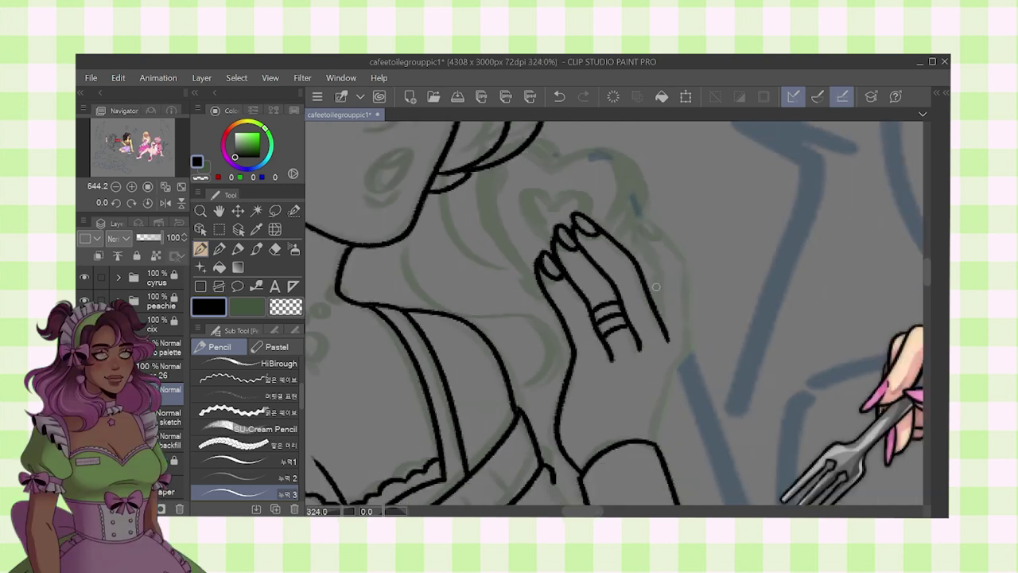
# - Ink the raised hand's little finger with its nail and the outer edge of the palm down to the wrist
pyautogui.scroll(3, 651, 367)
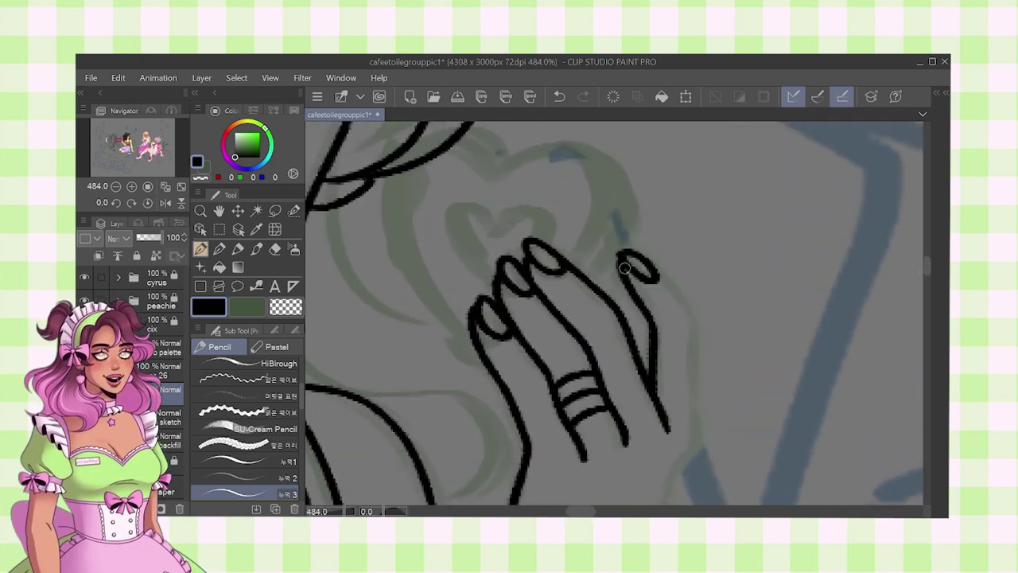
pyautogui.moveTo(686, 463); pyautogui.dragTo(692, 339)
pyautogui.moveTo(697, 313); pyautogui.dragTo(651, 423)
pyautogui.scroll(-3, 614, 312)
pyautogui.scroll(4, 614, 313)
pyautogui.scroll(2, 614, 310)
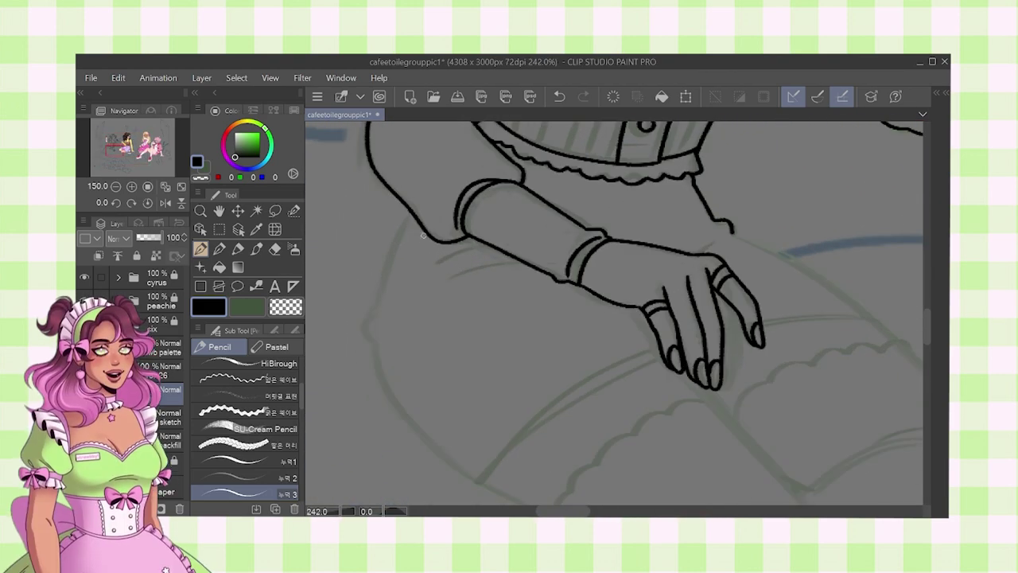
# - Ink the skirt's hip outline from the elbow down along the underside of the thigh, with curved crease lines under the forearm
pyautogui.moveTo(409, 211); pyautogui.dragTo(384, 270)
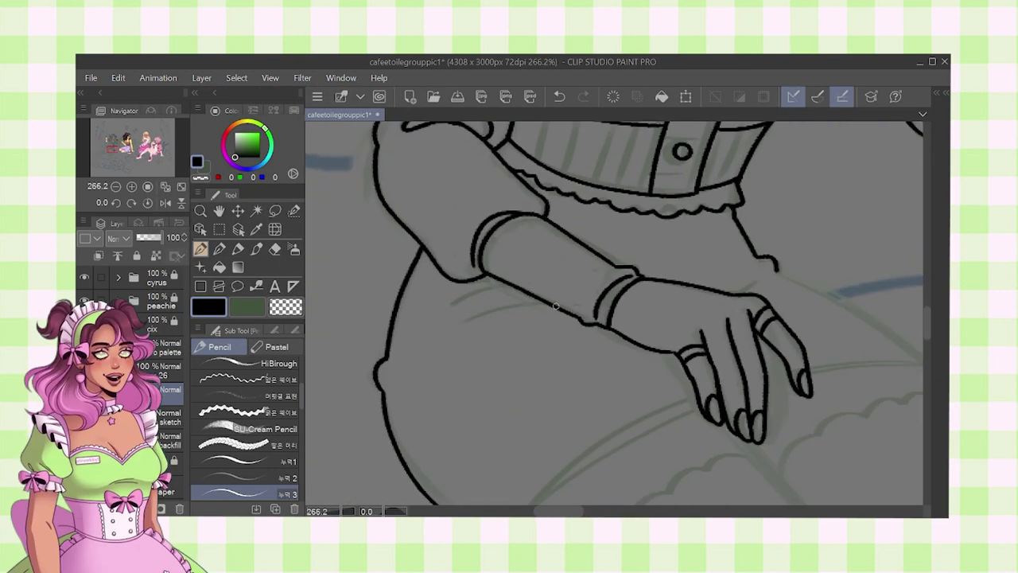
pyautogui.moveTo(436, 344); pyautogui.dragTo(509, 294)
pyautogui.scroll(-6, 471, 231)
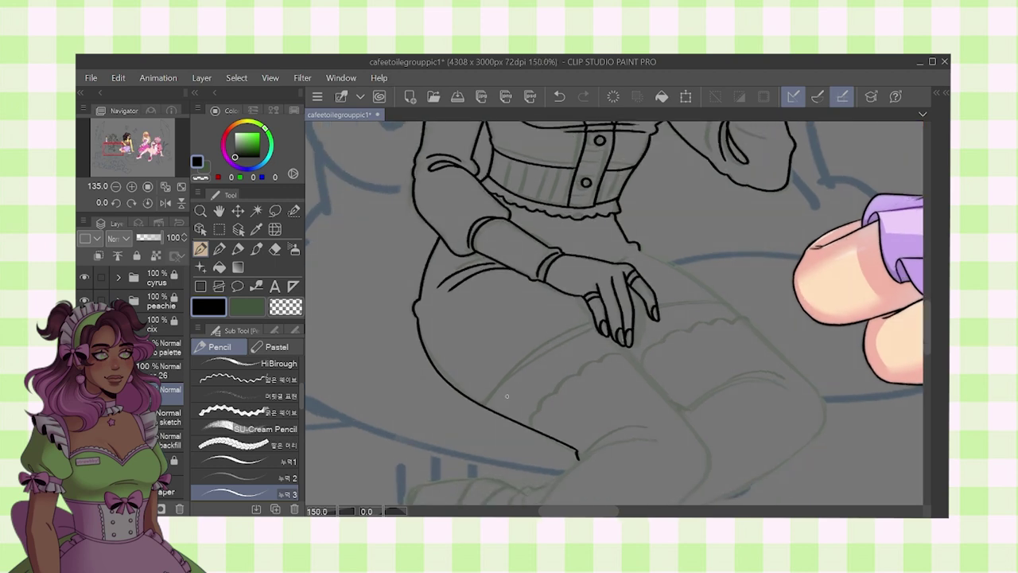
# - Add a new layer and ink the skirt hem curving across both thighs behind the resting hand
pyautogui.scroll(2, 563, 476)
pyautogui.hotkey('ctrl', 'shift', 'n')
pyautogui.moveTo(475, 396); pyautogui.dragTo(485, 369)
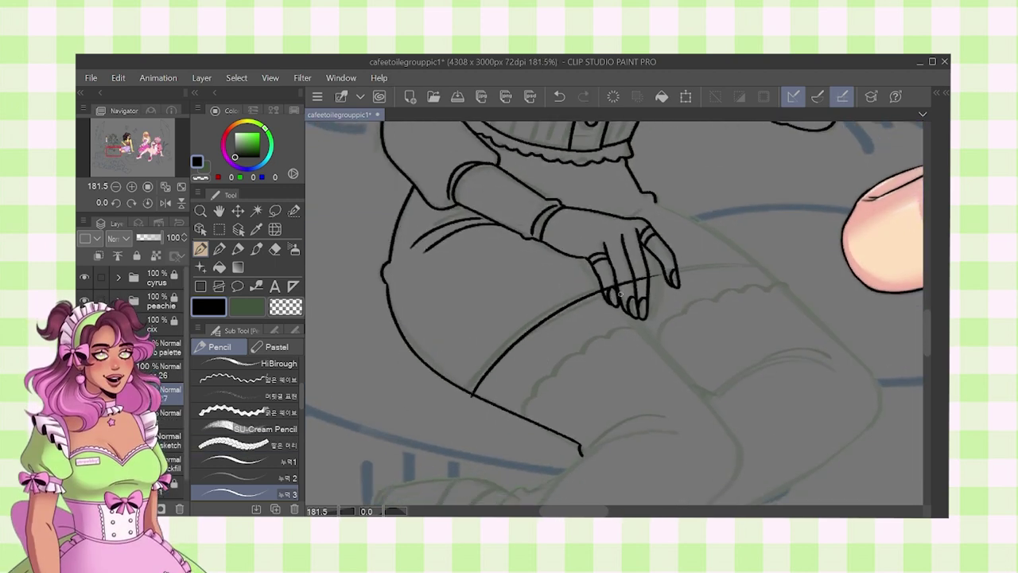
pyautogui.moveTo(712, 264); pyautogui.dragTo(752, 266)
pyautogui.moveTo(735, 262)
pyautogui.mouseDown()
pyautogui.moveTo(692, 331)
pyautogui.moveTo(624, 315)
pyautogui.mouseUp()
pyautogui.scroll(2, 584, 279)
pyautogui.scroll(-1, 614, 313)
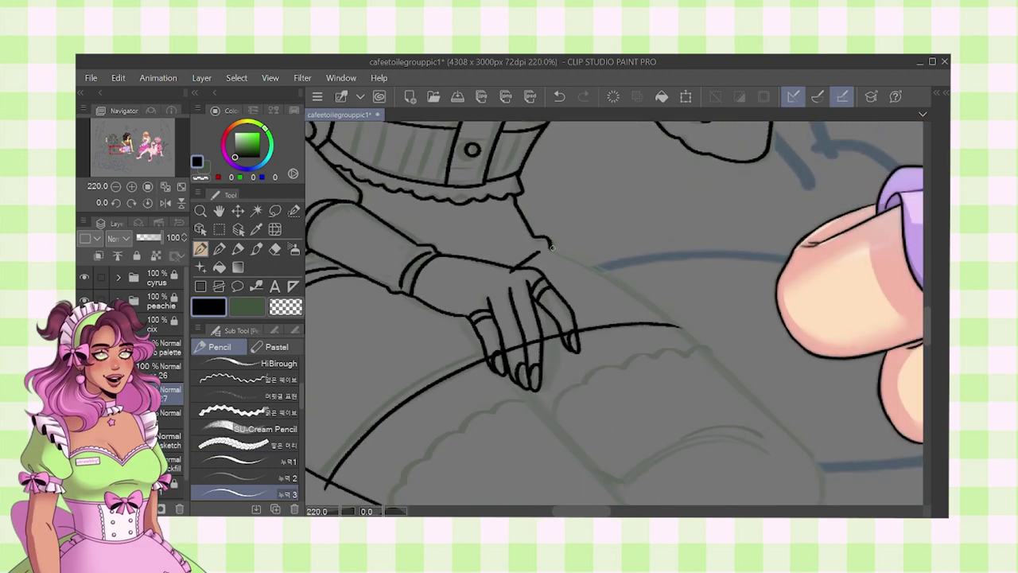
# - Ink the far thigh's upper outline from the waist past the hem and around the knee
pyautogui.moveTo(528, 275); pyautogui.dragTo(554, 258)
pyautogui.moveTo(562, 254); pyautogui.dragTo(687, 326)
pyautogui.hotkey('ctrl', 'z')
pyautogui.scroll(-1, 545, 230)
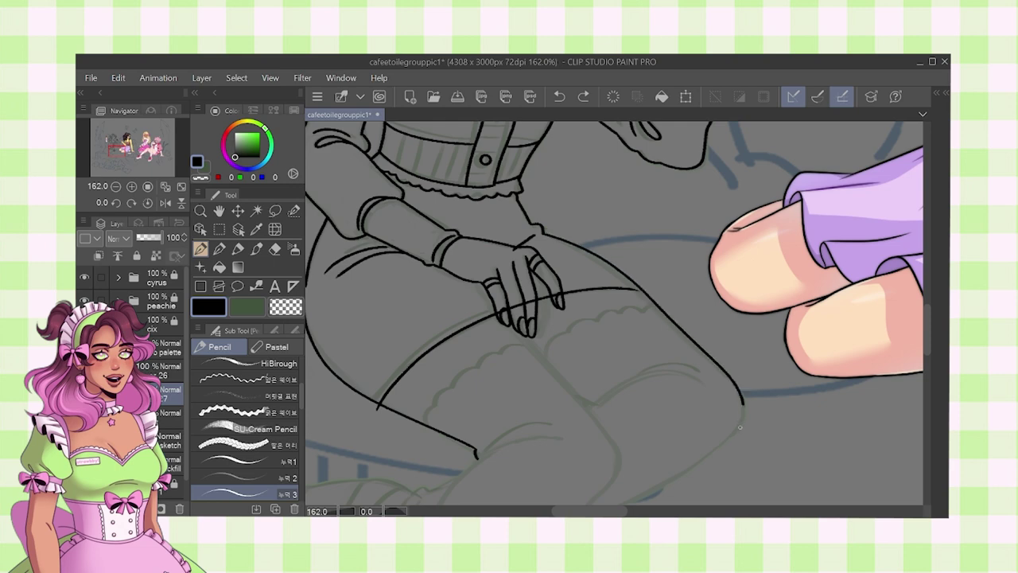
pyautogui.moveTo(742, 423); pyautogui.dragTo(729, 441)
pyautogui.scroll(-3, 626, 299)
pyautogui.scroll(6, 631, 292)
pyautogui.scroll(-6, 663, 328)
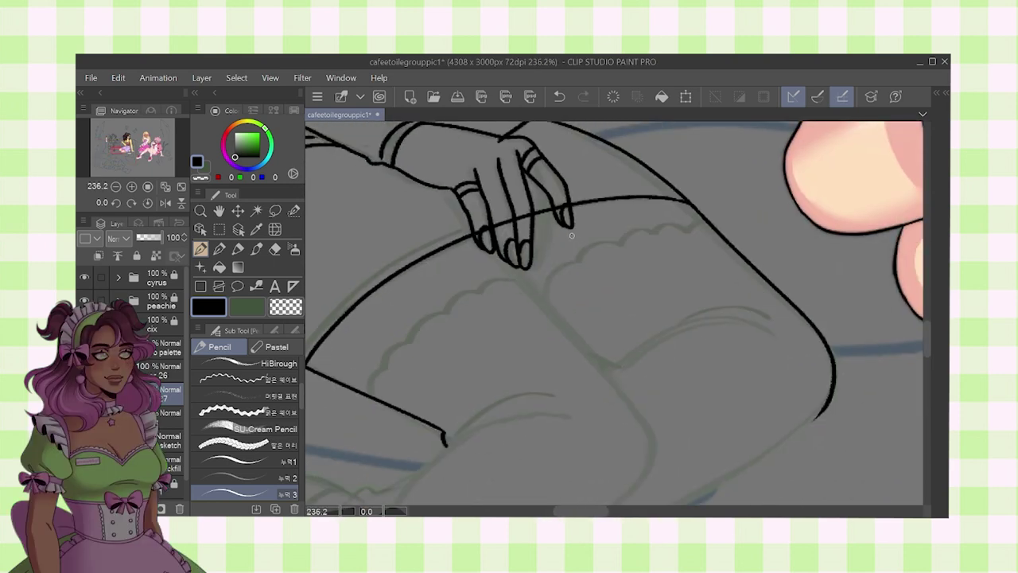
# - Ink the near thigh's edge from the fingertips around the knee, and the curved fold lines behind it on the far knee
pyautogui.hotkey('ctrl', 'z')
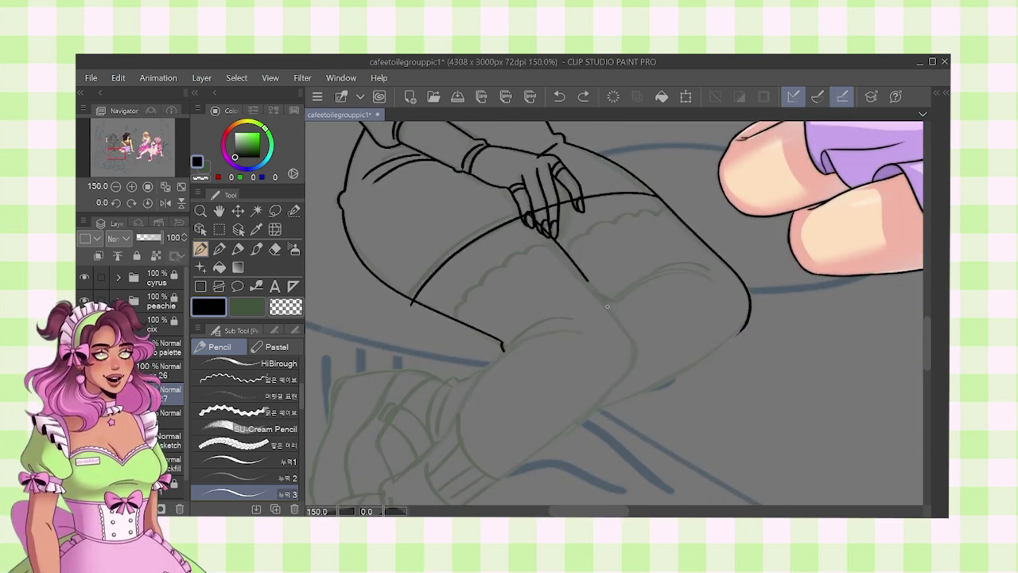
pyautogui.moveTo(634, 366); pyautogui.dragTo(613, 392)
pyautogui.scroll(2, 613, 382)
pyautogui.moveTo(578, 362)
pyautogui.mouseDown()
pyautogui.moveTo(654, 312)
pyautogui.moveTo(709, 324)
pyautogui.mouseUp()
pyautogui.scroll(3, 654, 314)
pyautogui.moveTo(614, 314)
pyautogui.mouseDown()
pyautogui.moveTo(723, 291)
pyautogui.moveTo(744, 304)
pyautogui.mouseUp()
pyautogui.moveTo(636, 342); pyautogui.dragTo(671, 376)
pyautogui.moveTo(527, 406); pyautogui.dragTo(559, 424)
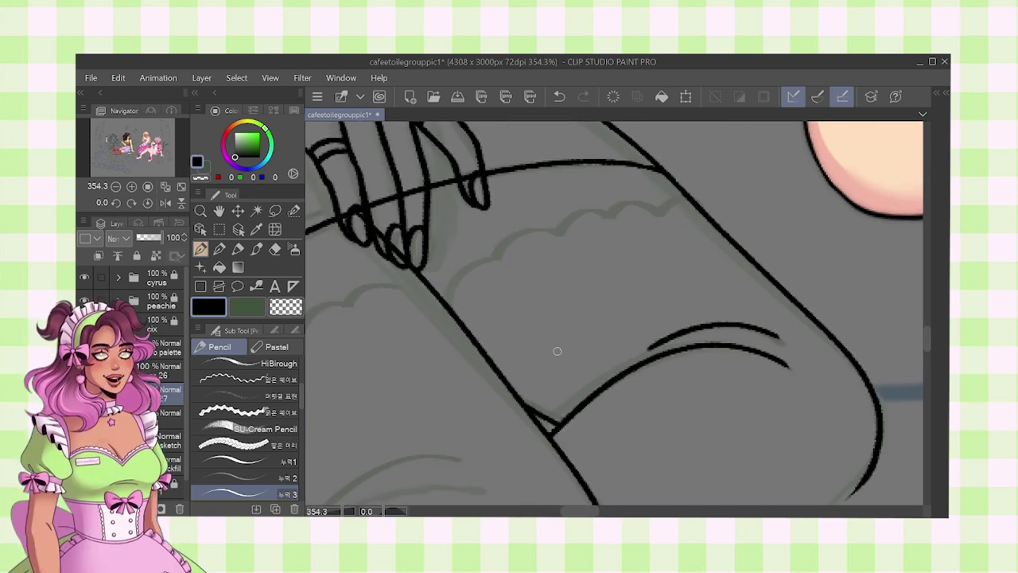
# - Ink the two curved crease lines at the bend of the near knee
pyautogui.scroll(-6, 549, 358)
pyautogui.scroll(7, 495, 355)
pyautogui.moveTo(439, 373)
pyautogui.mouseDown()
pyautogui.moveTo(611, 316)
pyautogui.moveTo(585, 288)
pyautogui.mouseUp()
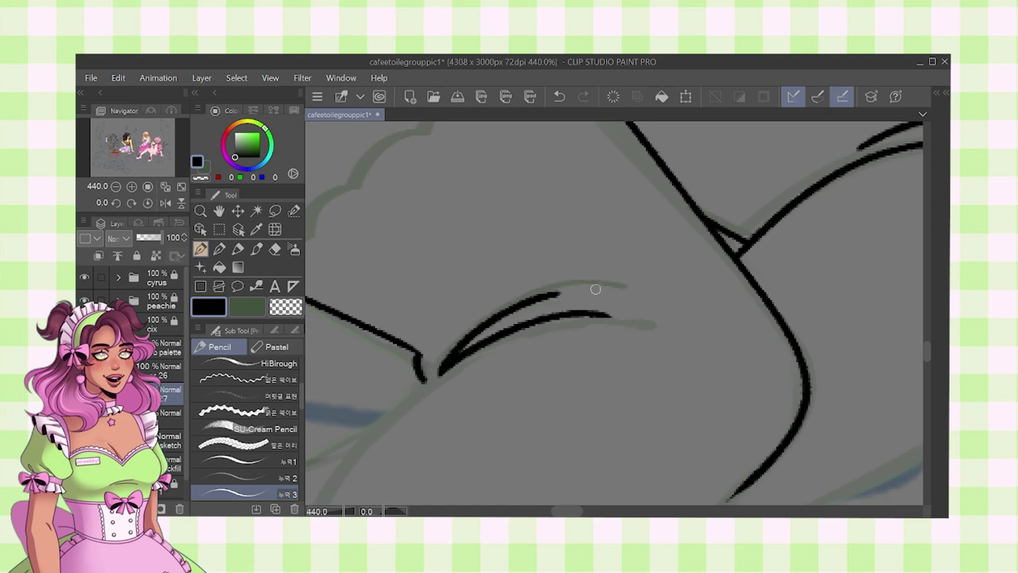
pyautogui.scroll(-6, 585, 288)
pyautogui.scroll(3, 589, 238)
pyautogui.moveTo(619, 308); pyautogui.dragTo(549, 375)
pyautogui.scroll(3, 471, 409)
# - Erase the hem and thigh lines that cross the fingers of the hand resting on the lap
pyautogui.hotkey('shift', 'space')
pyautogui.press('e')
pyautogui.scroll(6, 480, 398)
pyautogui.moveTo(475, 394); pyautogui.dragTo(487, 398)
pyautogui.scroll(-3, 487, 398)
pyautogui.moveTo(727, 251)
pyautogui.mouseDown()
pyautogui.moveTo(586, 345)
pyautogui.moveTo(512, 426)
pyautogui.mouseUp()
pyautogui.moveTo(602, 331); pyautogui.dragTo(609, 340)
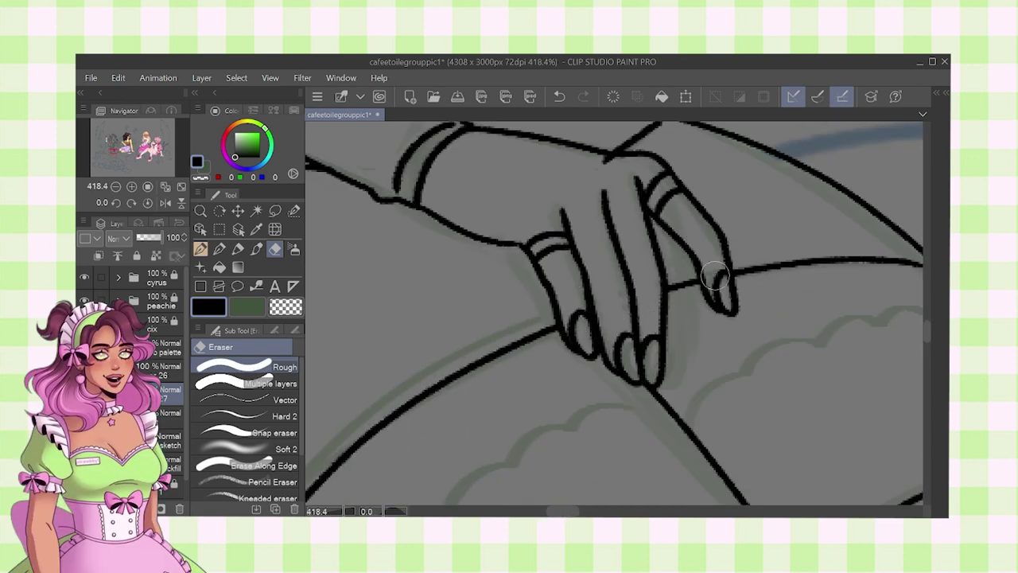
pyautogui.scroll(-4, 557, 298)
pyautogui.scroll(2, 490, 291)
pyautogui.scroll(-1, 509, 290)
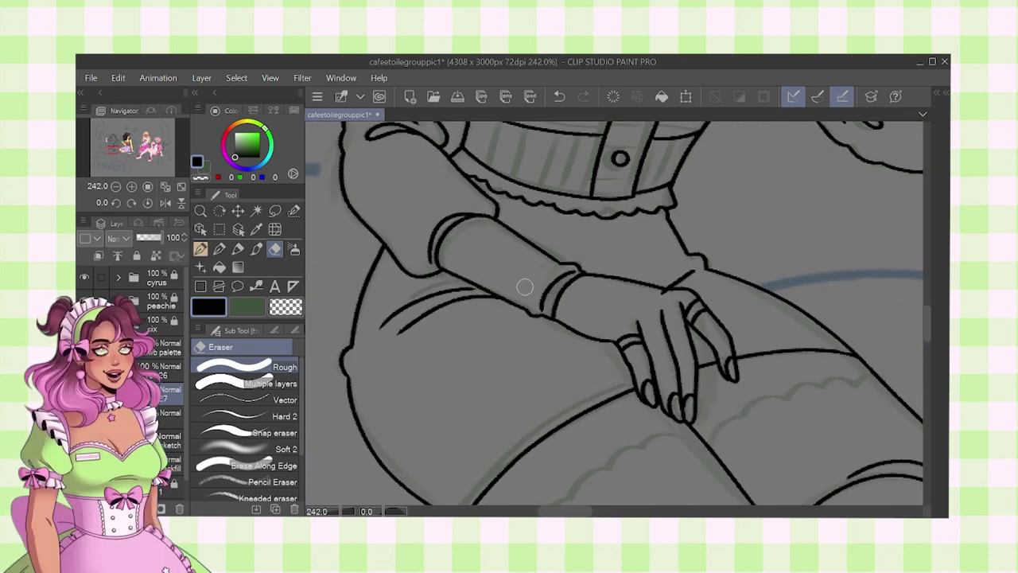
# - Erase the thigh line overlapping the back of the resting hand and touch up the inking beside it
pyautogui.scroll(-3, 668, 294)
pyautogui.moveTo(661, 267); pyautogui.dragTo(634, 295)
pyautogui.press('p')
pyautogui.moveTo(642, 328)
pyautogui.mouseDown()
pyautogui.moveTo(628, 307)
pyautogui.moveTo(618, 329)
pyautogui.mouseUp()
pyautogui.scroll(-1, 618, 329)
pyautogui.scroll(-2, 611, 337)
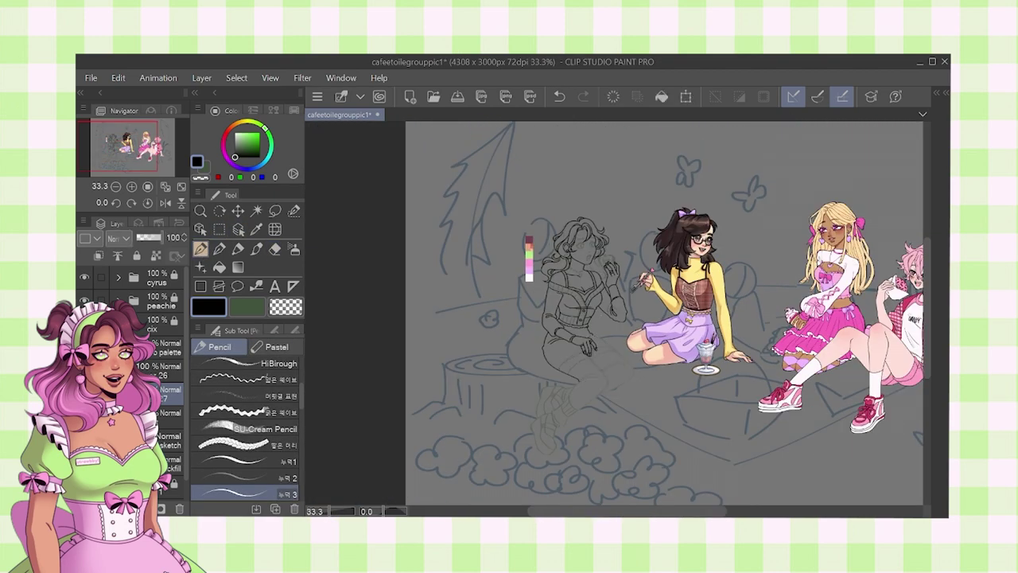
pyautogui.scroll(8, 581, 246)
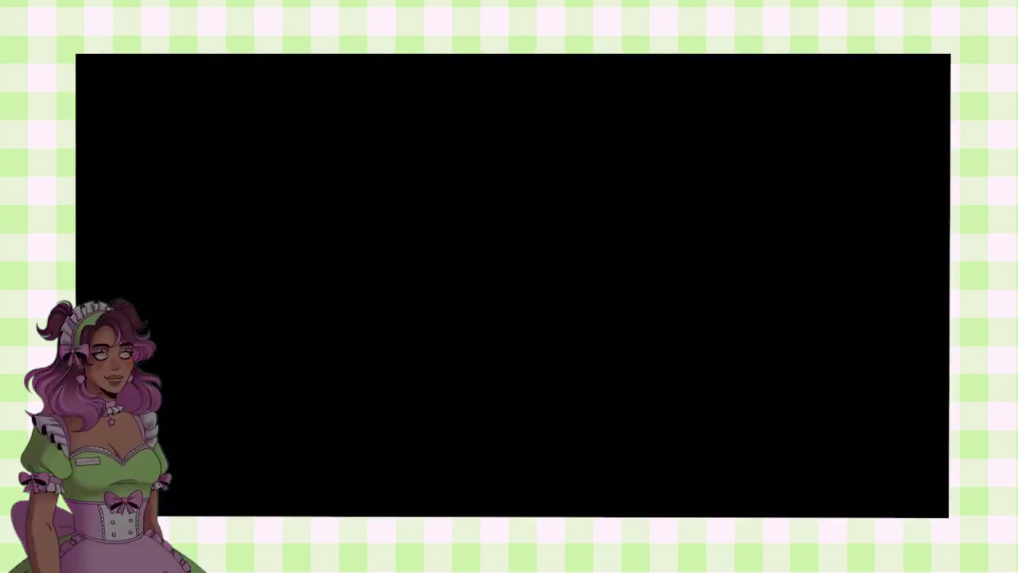
pyautogui.click(494, 248)
pyautogui.moveTo(511, 240)
pyautogui.mouseDown()
pyautogui.moveTo(475, 368)
pyautogui.moveTo(455, 303)
pyautogui.moveTo(495, 337)
pyautogui.moveTo(563, 284)
pyautogui.mouseUp()
pyautogui.hotkey('ctrl', 'z')
pyautogui.hotkey('ctrl', 'z')
pyautogui.hotkey('ctrl', 'z')
pyautogui.moveTo(500, 244)
pyautogui.mouseDown()
pyautogui.moveTo(485, 339)
pyautogui.moveTo(532, 238)
pyautogui.moveTo(480, 240)
pyautogui.mouseUp()
pyautogui.scroll(-4, 524, 245)
pyautogui.moveTo(570, 309); pyautogui.dragTo(506, 199)
pyautogui.scroll(3, 596, 342)
pyautogui.moveTo(599, 349)
pyautogui.mouseDown()
pyautogui.moveTo(566, 357)
pyautogui.moveTo(627, 347)
pyautogui.moveTo(637, 375)
pyautogui.moveTo(594, 340)
pyautogui.moveTo(631, 377)
pyautogui.mouseUp()
pyautogui.hotkey('ctrl', 'z')
pyautogui.hotkey('ctrl', 'z')
pyautogui.hotkey('ctrl', 'z')
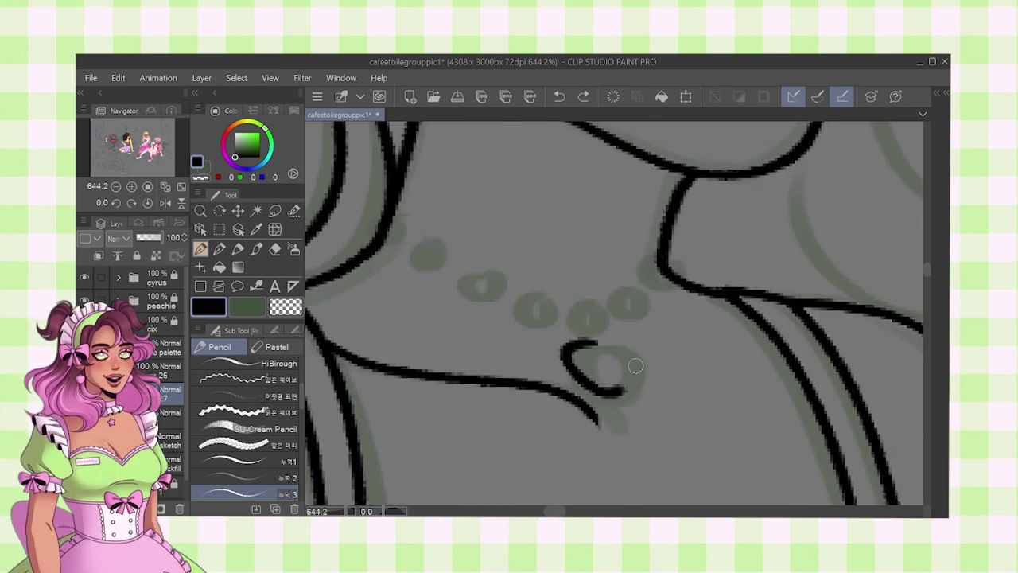
# - Ink the necklace's heart pendant and row of small round beads around the neck, and the hanging earring beside the hair
pyautogui.moveTo(592, 342); pyautogui.dragTo(606, 335)
pyautogui.scroll(4, 581, 309)
pyautogui.moveTo(589, 294); pyautogui.dragTo(595, 292)
pyautogui.moveTo(645, 300); pyautogui.dragTo(566, 323)
pyautogui.moveTo(614, 294)
pyautogui.mouseDown()
pyautogui.moveTo(590, 294)
pyautogui.moveTo(617, 292)
pyautogui.mouseUp()
pyautogui.moveTo(675, 241); pyautogui.dragTo(682, 228)
pyautogui.scroll(-2, 614, 314)
pyautogui.moveTo(614, 314); pyautogui.dragTo(707, 378)
pyautogui.scroll(-6, 488, 241)
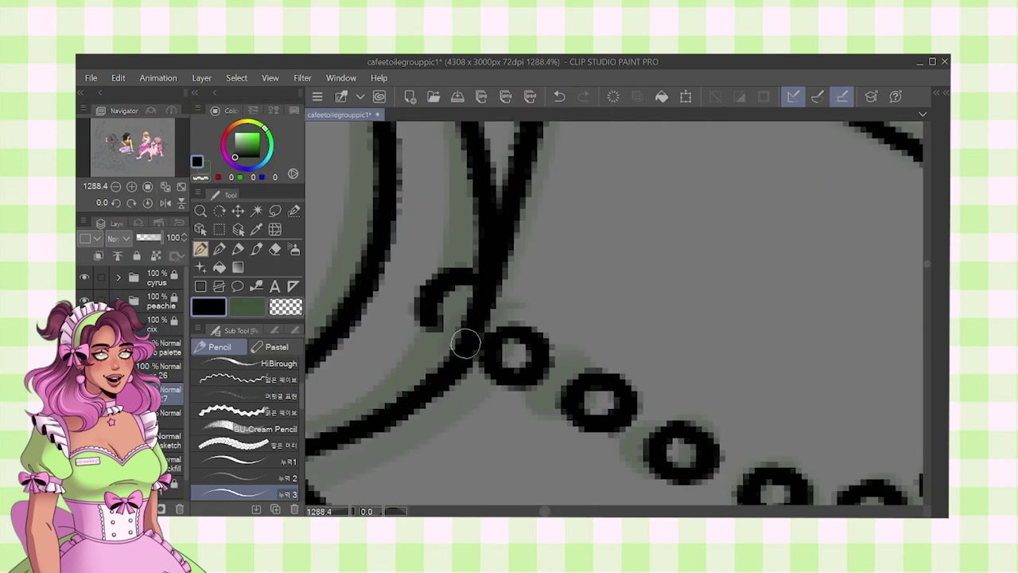
pyautogui.scroll(-6, 488, 241)
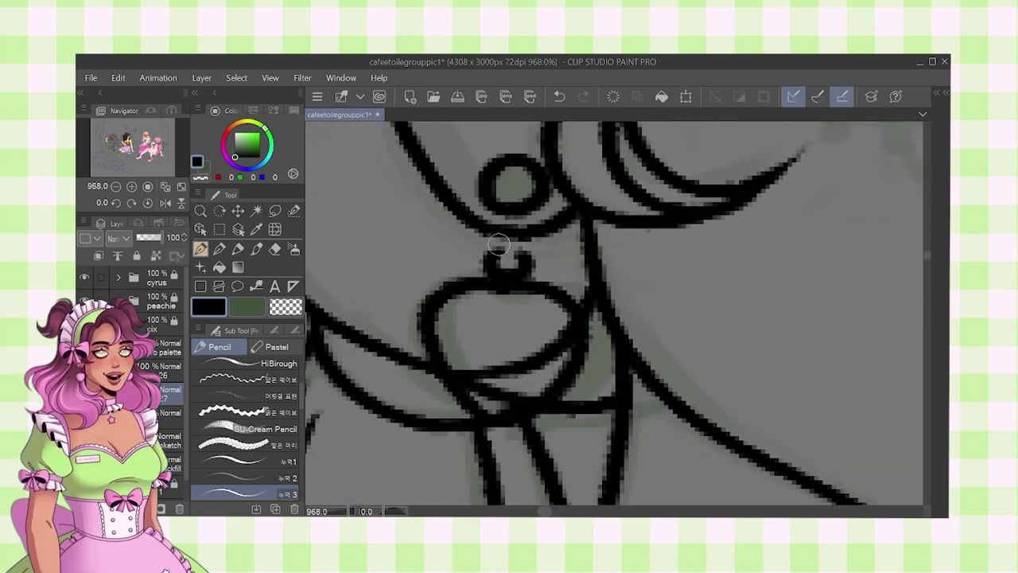
pyautogui.scroll(-2, 627, 263)
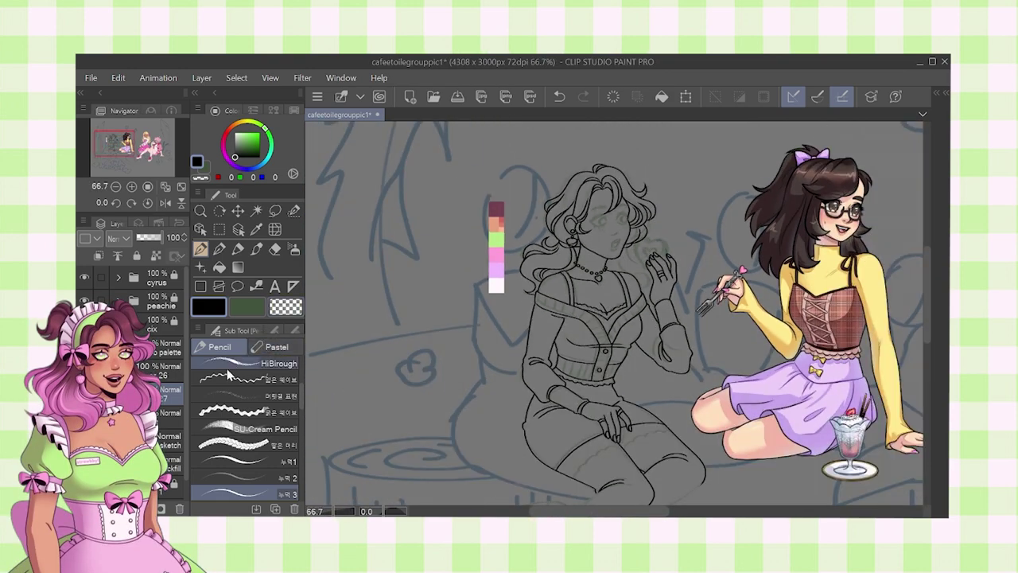
# - Erase the neck and hair lines that run through the necklace beads
pyautogui.press('e')
pyautogui.scroll(8, 585, 236)
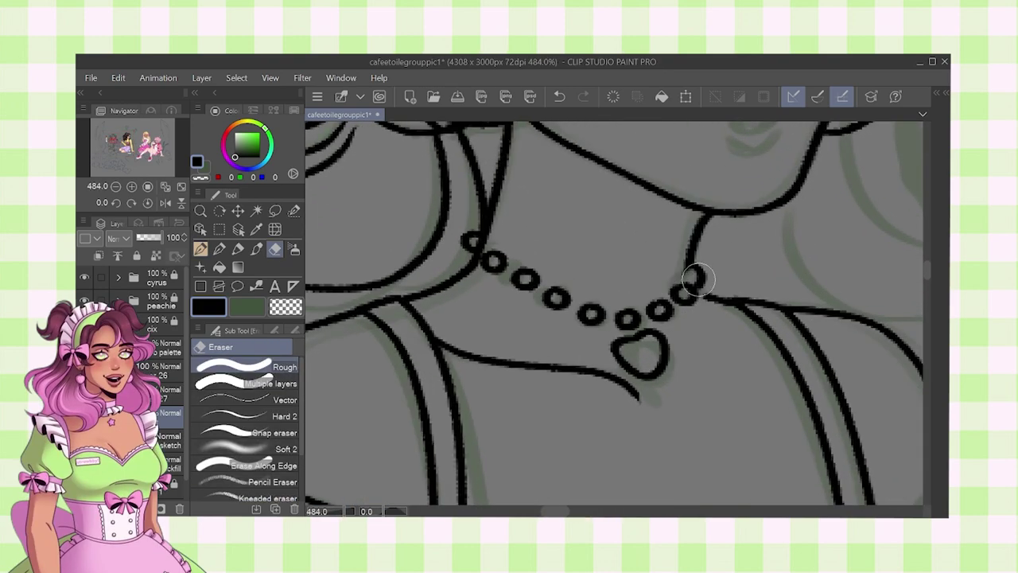
pyautogui.moveTo(573, 231); pyautogui.dragTo(572, 430)
pyautogui.moveTo(469, 318); pyautogui.dragTo(487, 305)
pyautogui.scroll(-6, 533, 274)
pyautogui.moveTo(557, 271); pyautogui.dragTo(568, 237)
# - Merge the separate lineart layers of the seated character into a single layer
pyautogui.click(201, 248)
pyautogui.scroll(-3, 603, 243)
pyautogui.moveTo(635, 285); pyautogui.dragTo(620, 265)
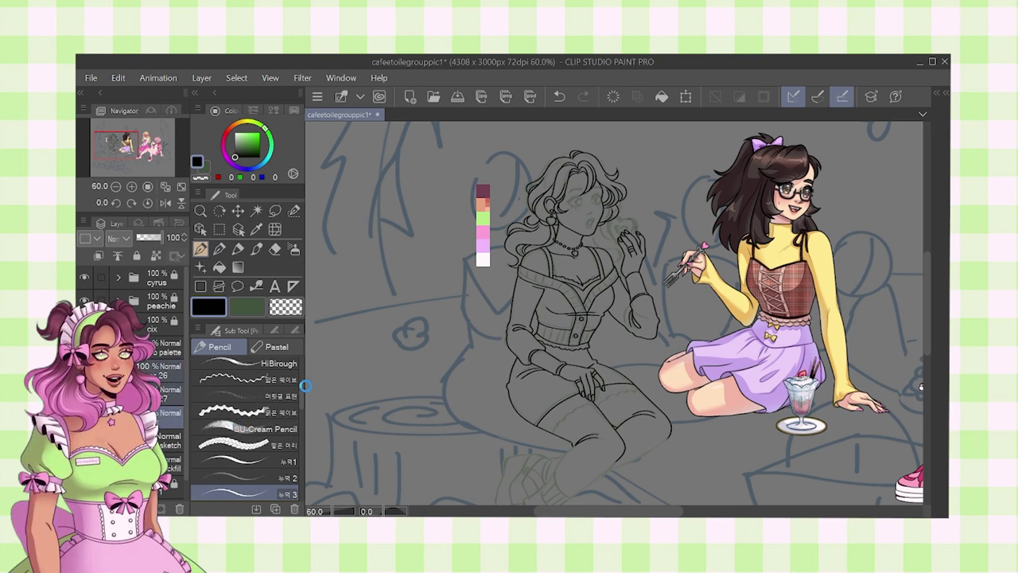
pyautogui.scroll(-5, 151, 374)
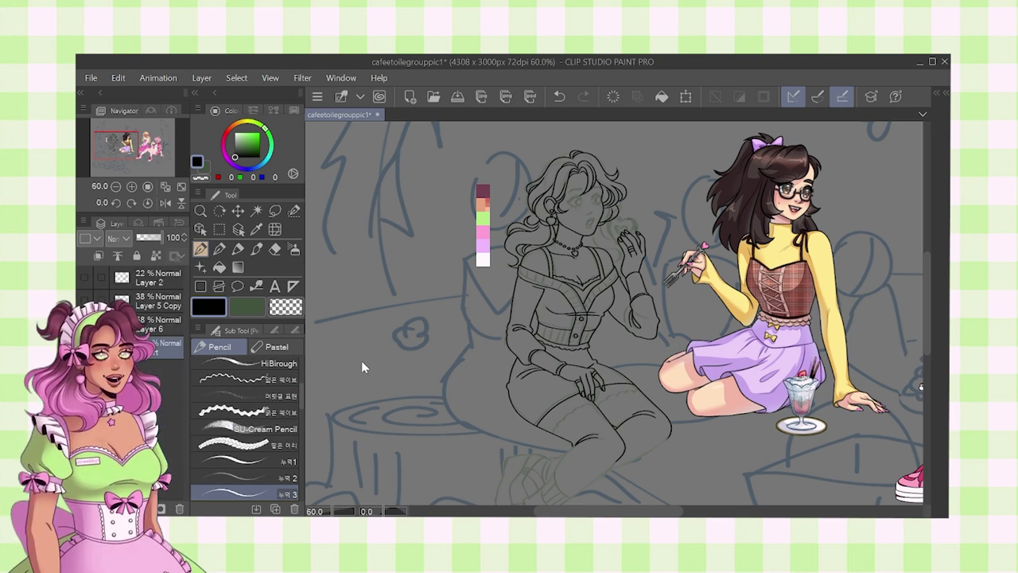
pyautogui.hotkey('ctrl', 'z')
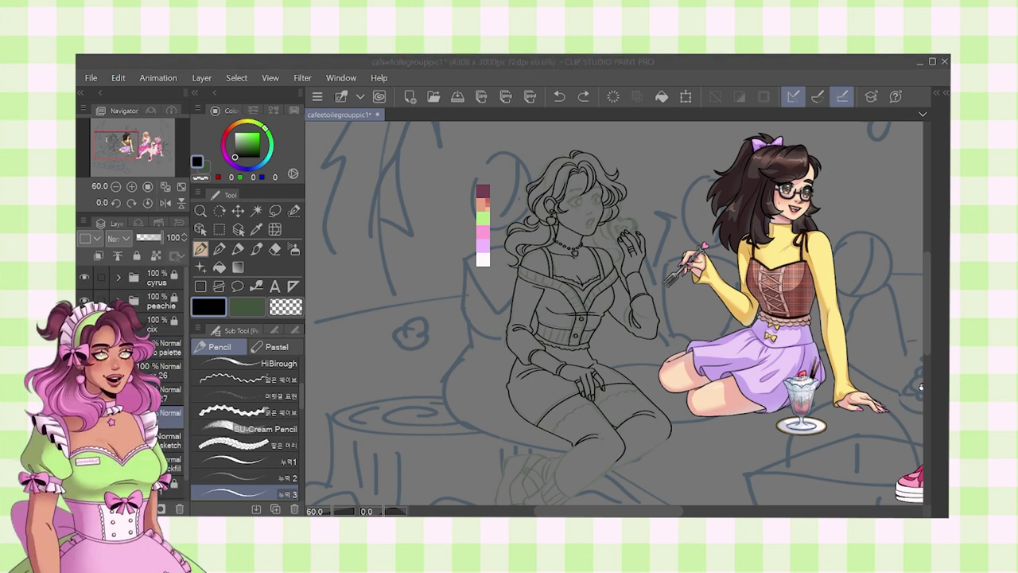
pyautogui.click(163, 405)
pyautogui.hotkey('alt', 'shift', 'e')
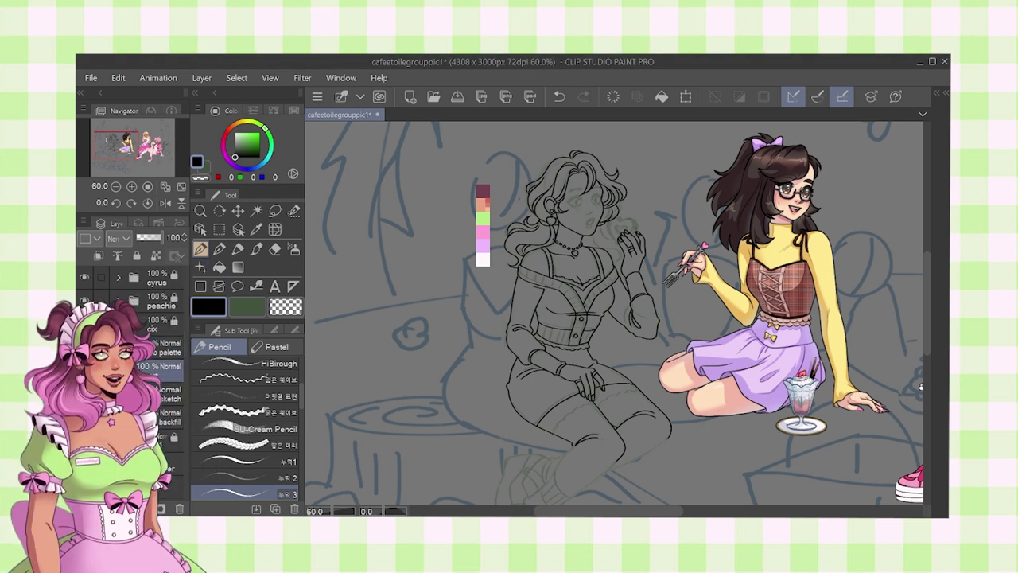
# - Ink the near leg's shin edge from the knee down to the ankle and into the shoe's collar
pyautogui.moveTo(602, 406)
pyautogui.mouseDown()
pyautogui.moveTo(597, 352)
pyautogui.moveTo(561, 294)
pyautogui.moveTo(584, 278)
pyautogui.mouseUp()
pyautogui.scroll(6, 549, 337)
pyautogui.moveTo(633, 173)
pyautogui.mouseDown()
pyautogui.moveTo(552, 303)
pyautogui.moveTo(566, 254)
pyautogui.moveTo(517, 324)
pyautogui.moveTo(473, 359)
pyautogui.mouseUp()
pyautogui.hotkey('ctrl', 'z')
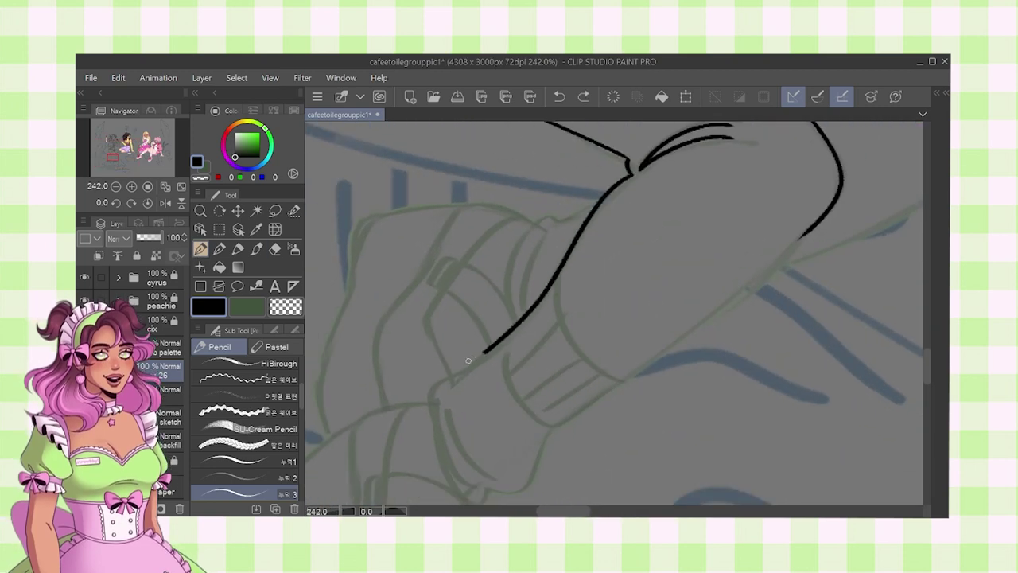
pyautogui.moveTo(430, 397); pyautogui.dragTo(469, 293)
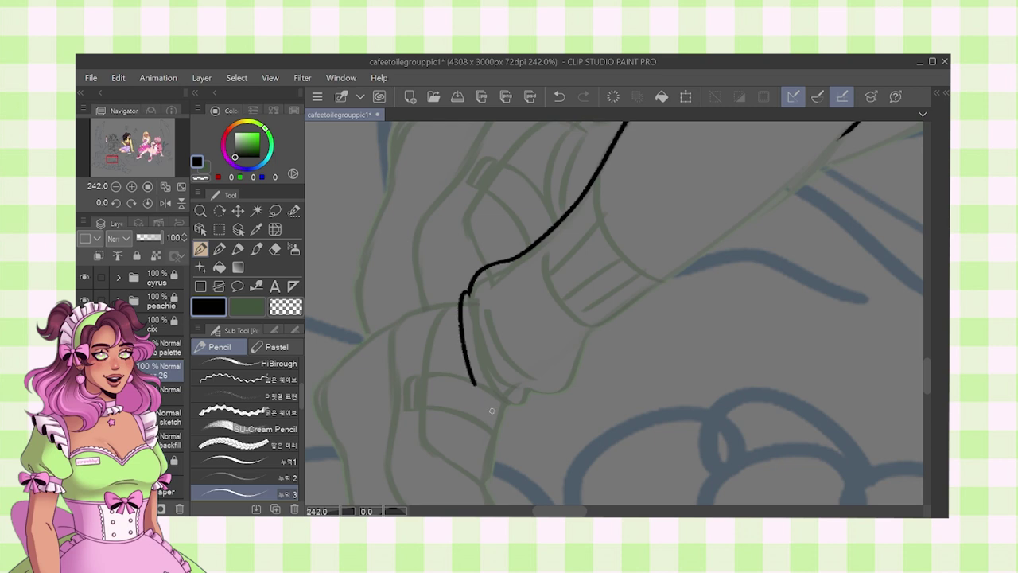
# - Ink the rounded heel of the near foot, the shoe collar's inner lines and the fold below the sock cuff
pyautogui.moveTo(528, 389)
pyautogui.mouseDown()
pyautogui.moveTo(572, 383)
pyautogui.moveTo(596, 322)
pyautogui.mouseUp()
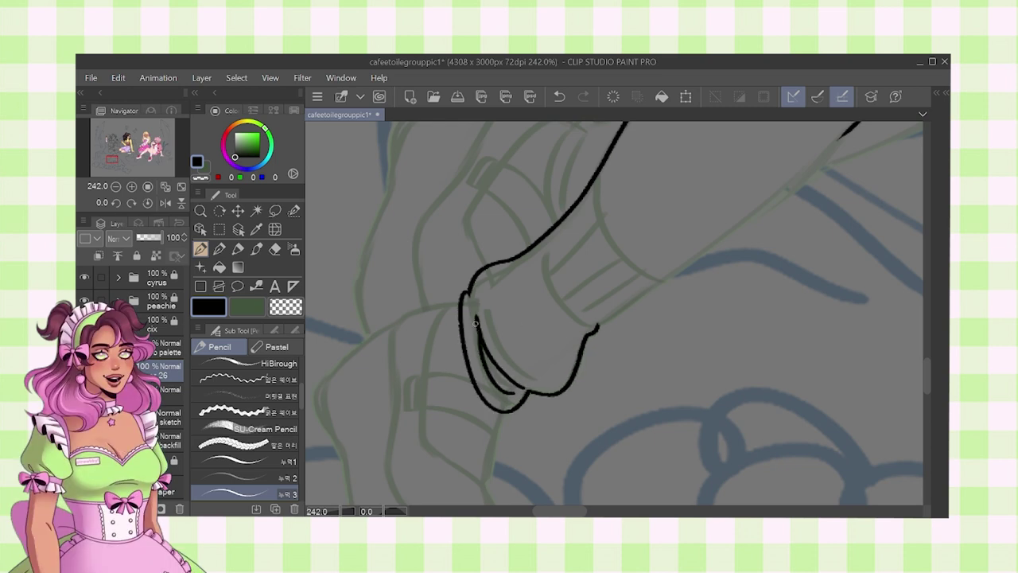
pyautogui.moveTo(503, 397); pyautogui.dragTo(514, 396)
pyautogui.moveTo(501, 296); pyautogui.dragTo(481, 332)
pyautogui.moveTo(555, 367); pyautogui.dragTo(519, 321)
pyautogui.scroll(-2, 543, 311)
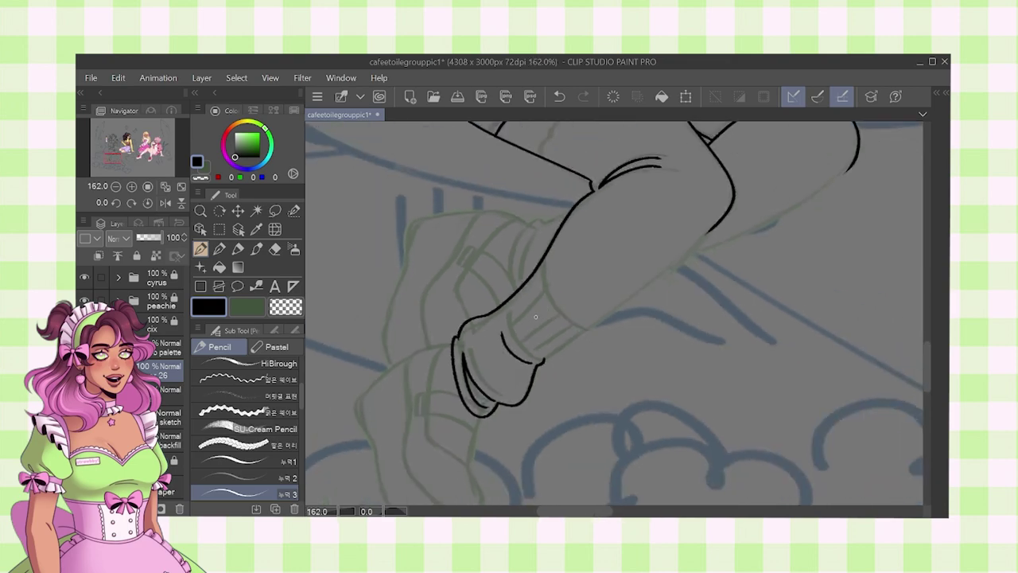
# - Ink the near sock's ribbed cuff outline and the underside of the calf from the cuff up to the knee
pyautogui.scroll(1, 543, 311)
pyautogui.moveTo(527, 362); pyautogui.dragTo(500, 297)
pyautogui.hotkey('ctrl', 'z')
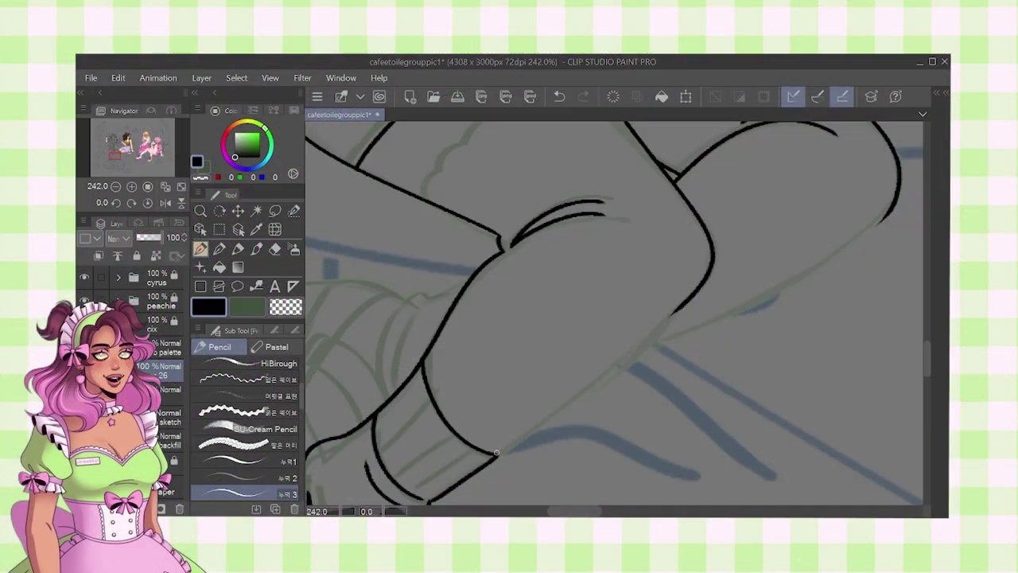
pyautogui.moveTo(489, 458)
pyautogui.mouseDown()
pyautogui.moveTo(687, 299)
pyautogui.moveTo(646, 341)
pyautogui.mouseUp()
pyautogui.scroll(4, 674, 308)
pyautogui.scroll(-6, 640, 326)
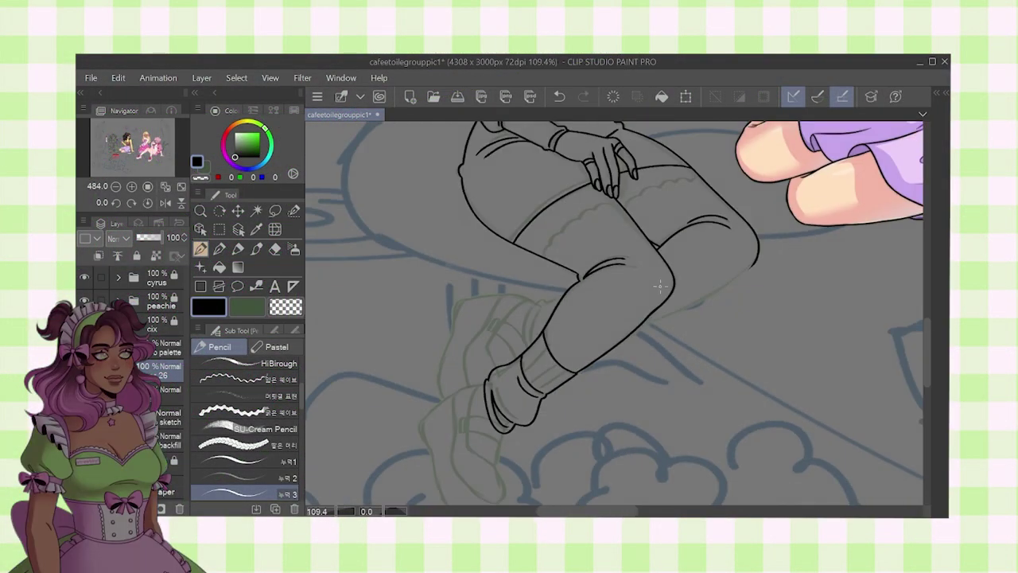
pyautogui.scroll(-4, 546, 326)
# - Ink the near shoe's strap with its rounded end and the shoe's side edge running down from it
pyautogui.moveTo(541, 334)
pyautogui.mouseDown()
pyautogui.moveTo(566, 353)
pyautogui.moveTo(565, 334)
pyautogui.mouseUp()
pyautogui.scroll(6, 524, 407)
pyautogui.moveTo(560, 255)
pyautogui.mouseDown()
pyautogui.moveTo(487, 257)
pyautogui.moveTo(479, 293)
pyautogui.mouseUp()
pyautogui.hotkey('ctrl', 'z')
pyautogui.hotkey('ctrl', 'z')
pyautogui.moveTo(558, 252)
pyautogui.mouseDown()
pyautogui.moveTo(513, 251)
pyautogui.moveTo(485, 264)
pyautogui.mouseUp()
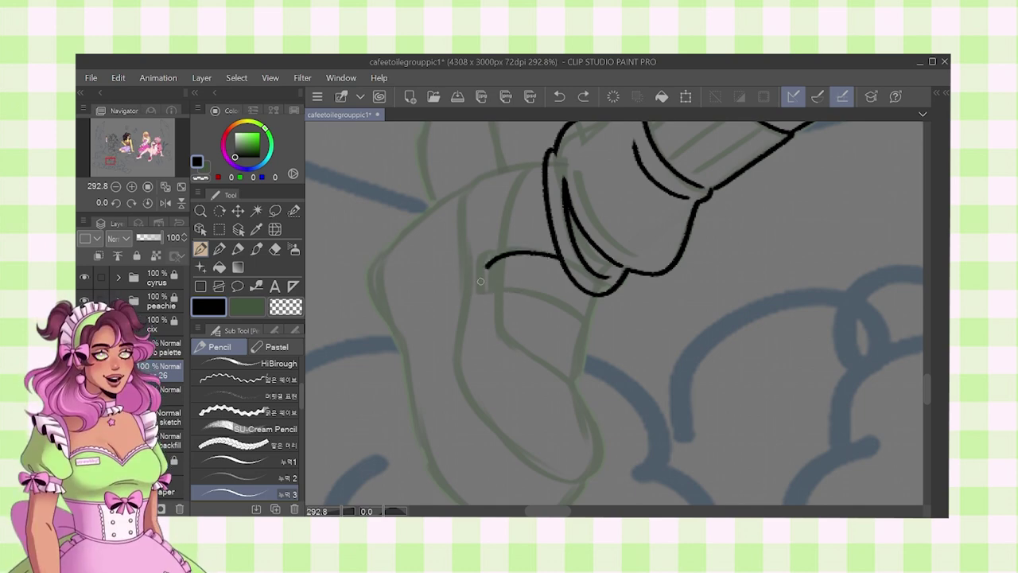
pyautogui.scroll(-2, 588, 283)
pyautogui.moveTo(593, 266); pyautogui.dragTo(579, 363)
pyautogui.scroll(-3, 582, 318)
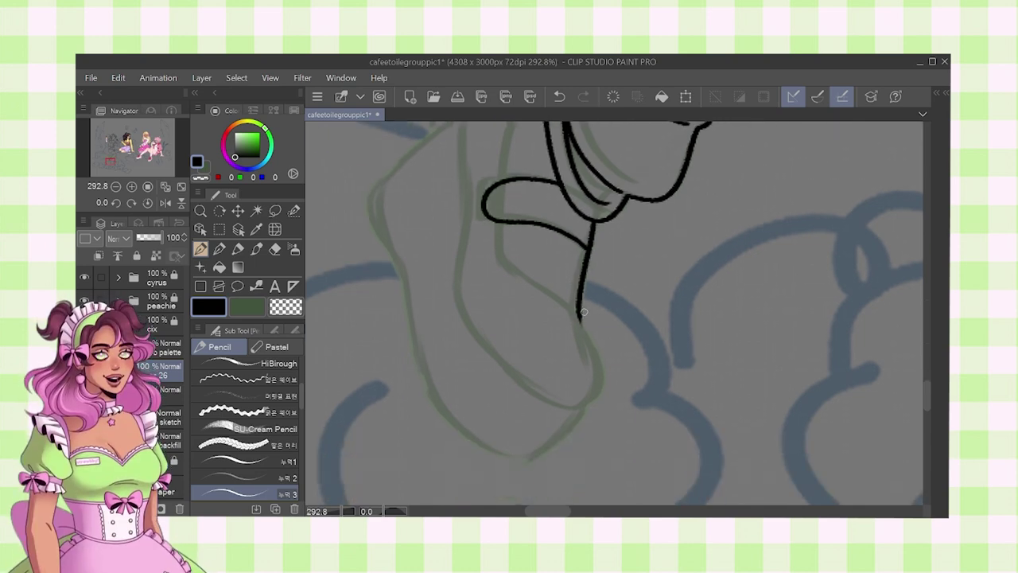
# - Draw a small round button on the shoe strap and ink the shoe opening's edge above and below the strap
pyautogui.scroll(3, 531, 275)
pyautogui.moveTo(520, 282); pyautogui.dragTo(523, 282)
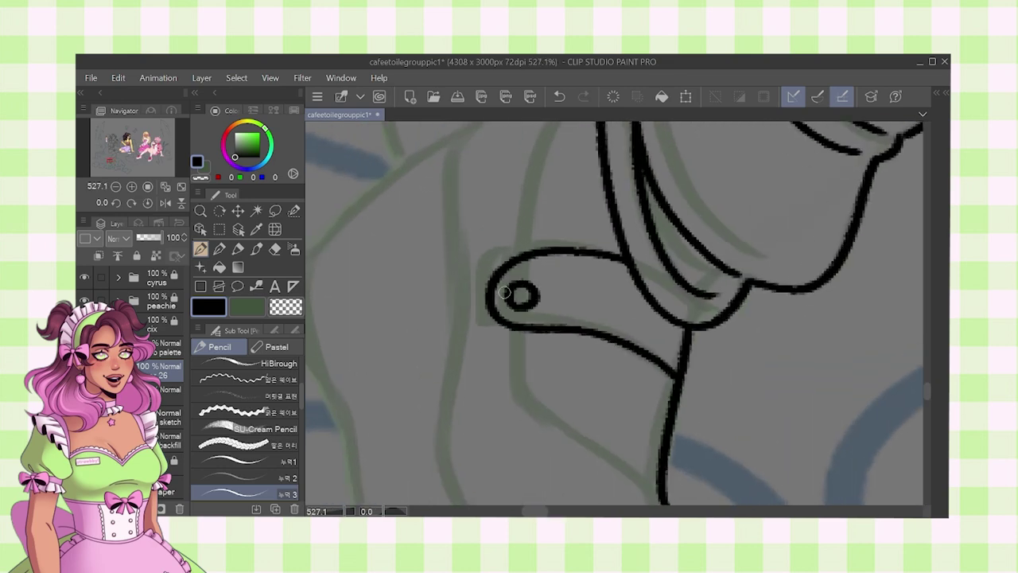
pyautogui.scroll(-3, 533, 279)
pyautogui.hotkey('ctrl', 'z')
pyautogui.scroll(2, 578, 379)
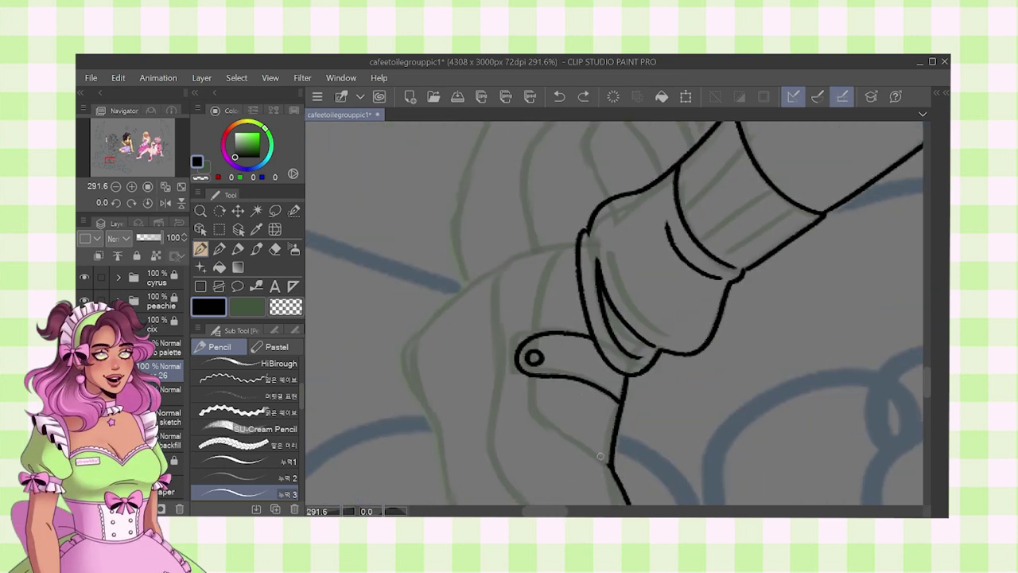
pyautogui.moveTo(541, 379); pyautogui.dragTo(541, 396)
pyautogui.scroll(3, 556, 295)
pyautogui.moveTo(527, 361)
pyautogui.mouseDown()
pyautogui.moveTo(535, 322)
pyautogui.moveTo(599, 202)
pyautogui.mouseUp()
pyautogui.scroll(-4, 597, 201)
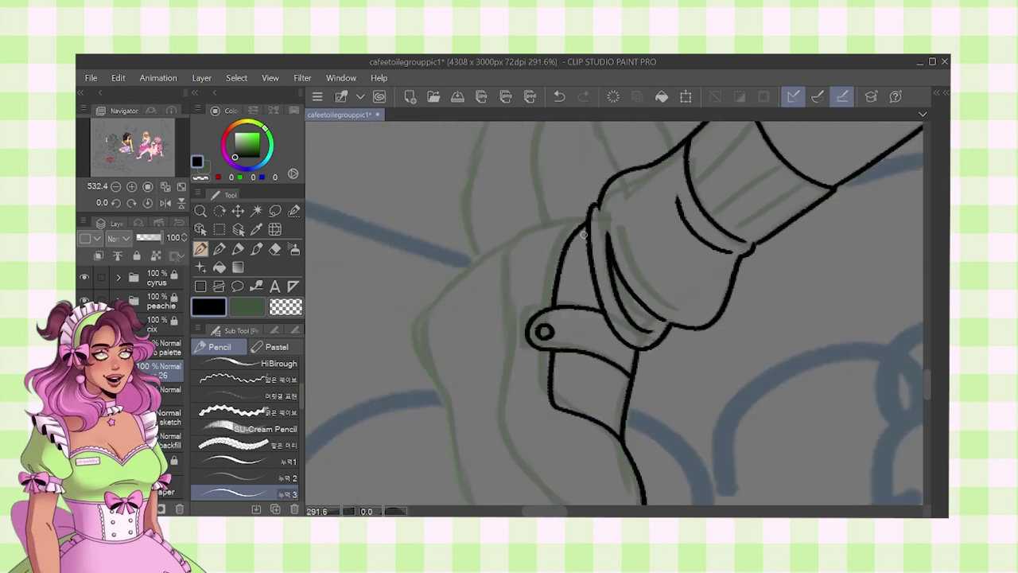
# - Try to ink the edge where the near shoe's upper meets the sole, from heel to toe, and erase the overlap at the toe
pyautogui.moveTo(519, 203)
pyautogui.mouseDown()
pyautogui.moveTo(523, 291)
pyautogui.moveTo(545, 384)
pyautogui.mouseUp()
pyautogui.scroll(3, 628, 417)
pyautogui.moveTo(620, 466); pyautogui.dragTo(522, 425)
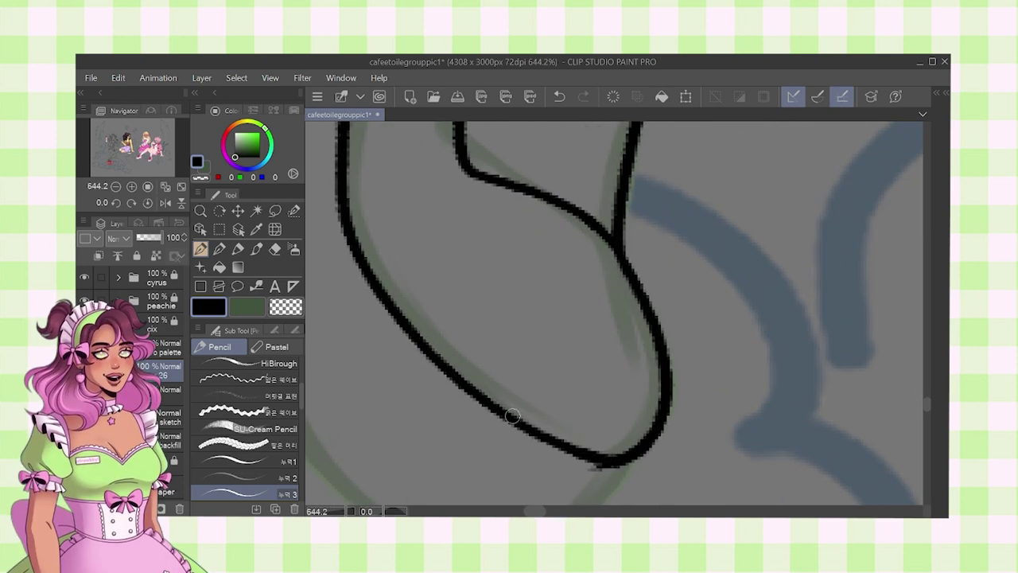
pyautogui.press('e')
pyautogui.moveTo(597, 404); pyautogui.dragTo(579, 313)
pyautogui.moveTo(566, 398); pyautogui.dragTo(592, 397)
# - Try to ink the outer outline of the near shoe's thick sole from heel around to the toe and clean it up
pyautogui.scroll(-1, 689, 374)
pyautogui.scroll(-3, 689, 375)
pyautogui.press('p')
pyautogui.moveTo(464, 241); pyautogui.dragTo(416, 302)
pyautogui.hotkey('ctrl', 'z')
pyautogui.moveTo(477, 143)
pyautogui.mouseDown()
pyautogui.moveTo(417, 229)
pyautogui.moveTo(409, 208)
pyautogui.moveTo(413, 259)
pyautogui.moveTo(447, 285)
pyautogui.mouseUp()
pyautogui.moveTo(433, 272)
pyautogui.mouseDown()
pyautogui.moveTo(488, 429)
pyautogui.moveTo(549, 456)
pyautogui.moveTo(538, 473)
pyautogui.moveTo(635, 402)
pyautogui.mouseUp()
pyautogui.scroll(3, 567, 421)
pyautogui.hotkey('ctrl', 'z')
pyautogui.moveTo(541, 476); pyautogui.dragTo(621, 407)
pyautogui.hotkey('ctrl', 'z')
pyautogui.moveTo(534, 475); pyautogui.dragTo(642, 400)
pyautogui.scroll(-1, 649, 406)
pyautogui.hotkey('ctrl', 'z')
pyautogui.scroll(-2, 648, 405)
pyautogui.scroll(2, 536, 310)
pyautogui.scroll(1, 505, 375)
pyautogui.press('e')
pyautogui.moveTo(552, 355); pyautogui.dragTo(555, 340)
pyautogui.scroll(-4, 583, 332)
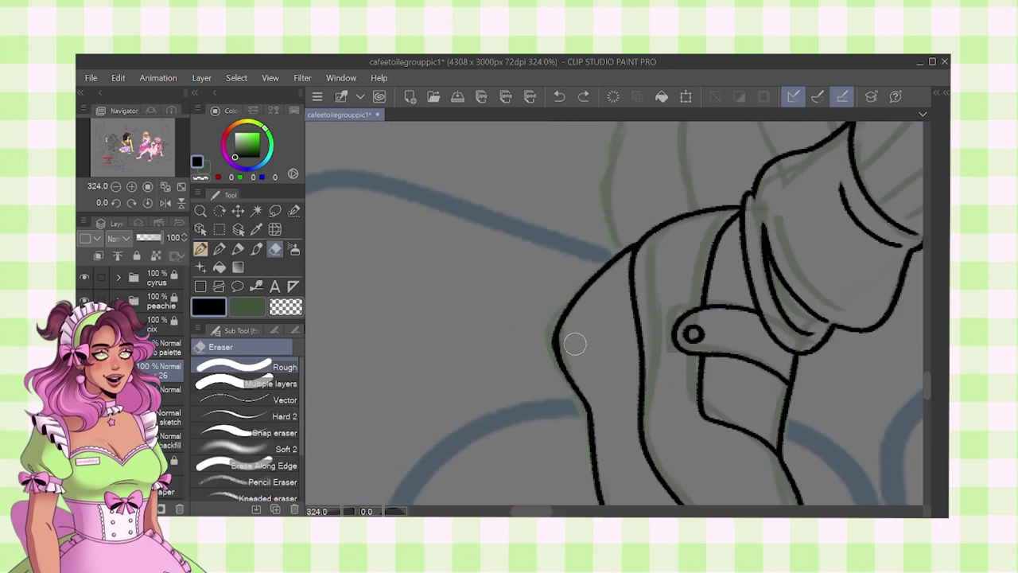
# - Examine the line joins at the near shoe's toe and collar and the overall shape of the shoe
pyautogui.scroll(3, 577, 342)
pyautogui.scroll(-6, 570, 336)
pyautogui.scroll(8, 625, 401)
pyautogui.scroll(-12, 607, 413)
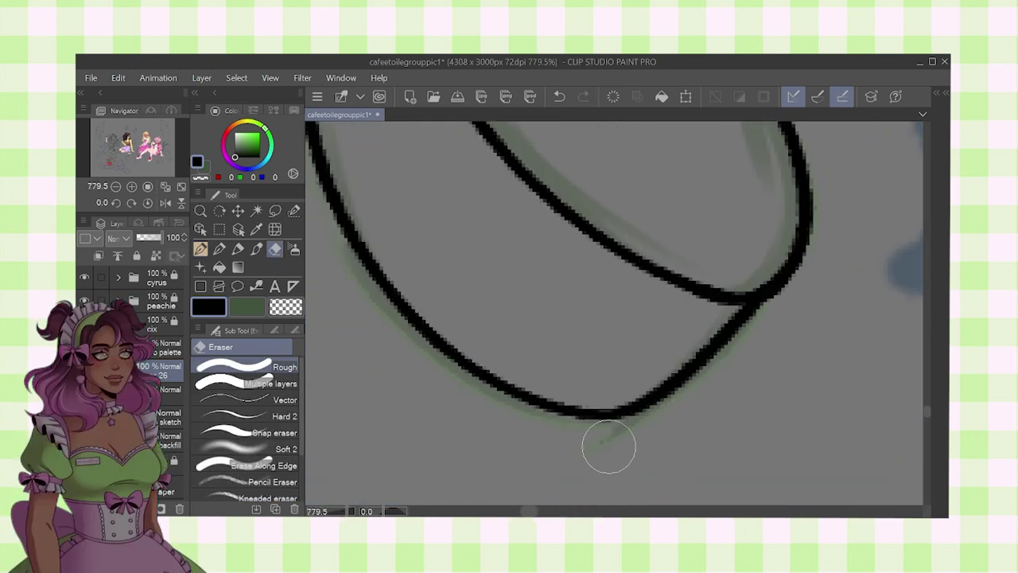
pyautogui.click(200, 248)
pyautogui.scroll(3, 496, 359)
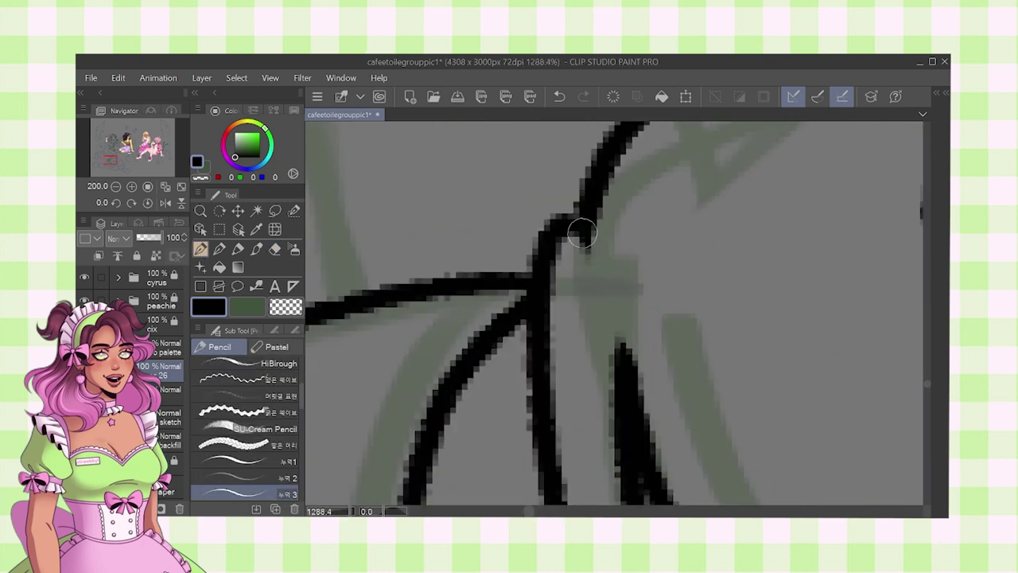
pyautogui.scroll(-12, 496, 360)
pyautogui.scroll(12, 496, 359)
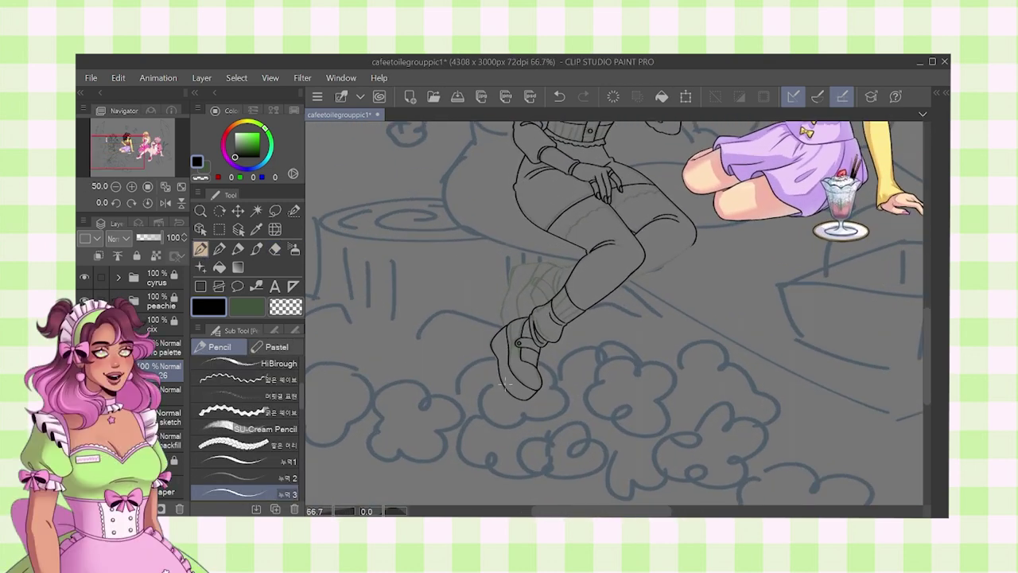
# - Undo the near shoe's sole outline and the edge line between its upper and sole
pyautogui.hotkey('ctrl', 'z')
pyautogui.hotkey('ctrl', 'z')
pyautogui.hotkey('ctrl', 'z')
pyautogui.scroll(-4, 564, 438)
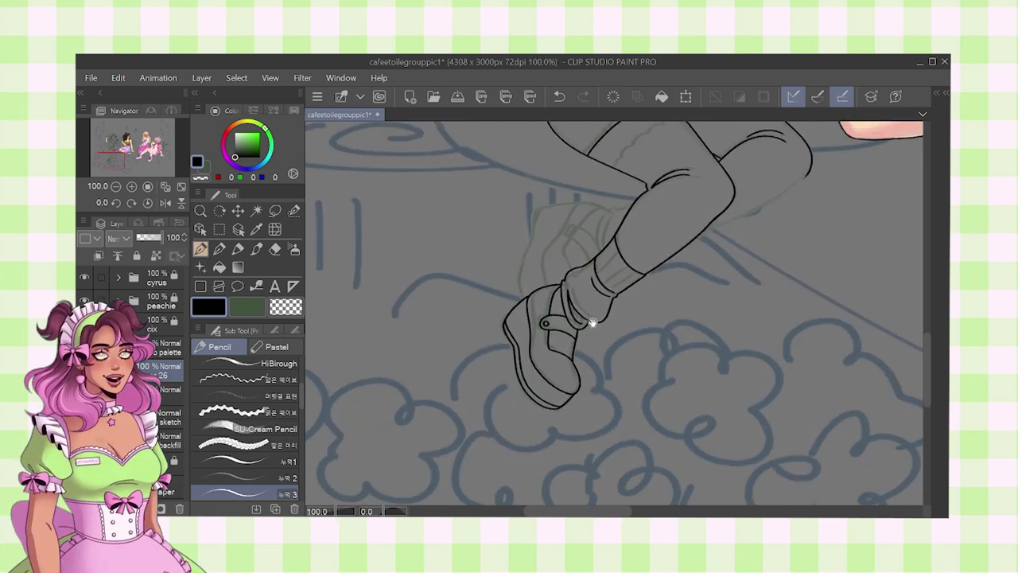
pyautogui.hotkey('ctrl', 'z')
pyautogui.moveTo(505, 380); pyautogui.dragTo(554, 270)
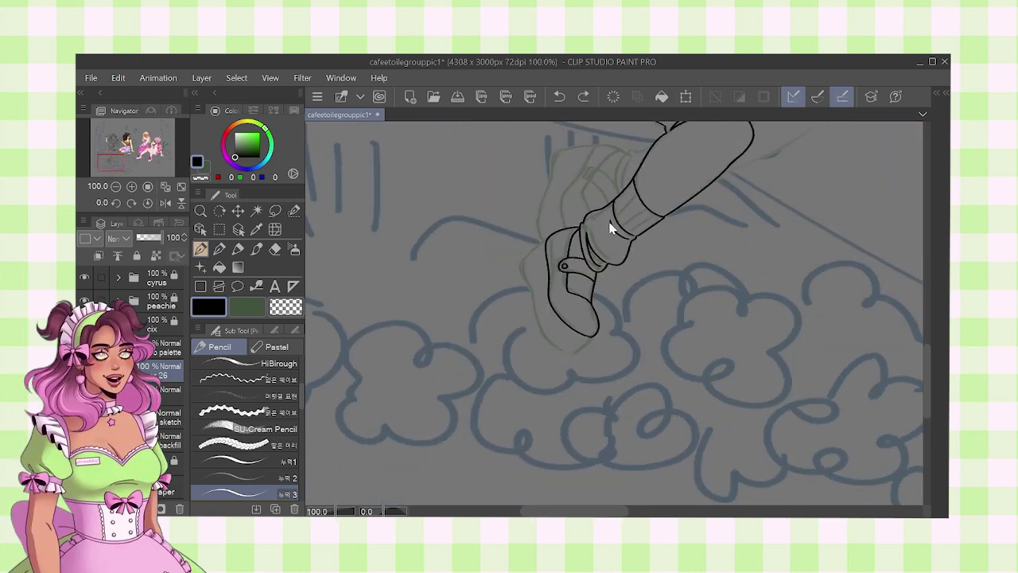
pyautogui.hotkey('ctrl', 'z')
# - Ink the near shoe's heel curve and the edge between upper and sole down to the toe, erasing the overlapping line ends
pyautogui.scroll(5, 578, 247)
pyautogui.moveTo(583, 196)
pyautogui.mouseDown()
pyautogui.moveTo(497, 229)
pyautogui.moveTo(517, 390)
pyautogui.moveTo(550, 437)
pyautogui.mouseUp()
pyautogui.hotkey('ctrl', 'z')
pyautogui.moveTo(487, 231); pyautogui.dragTo(509, 388)
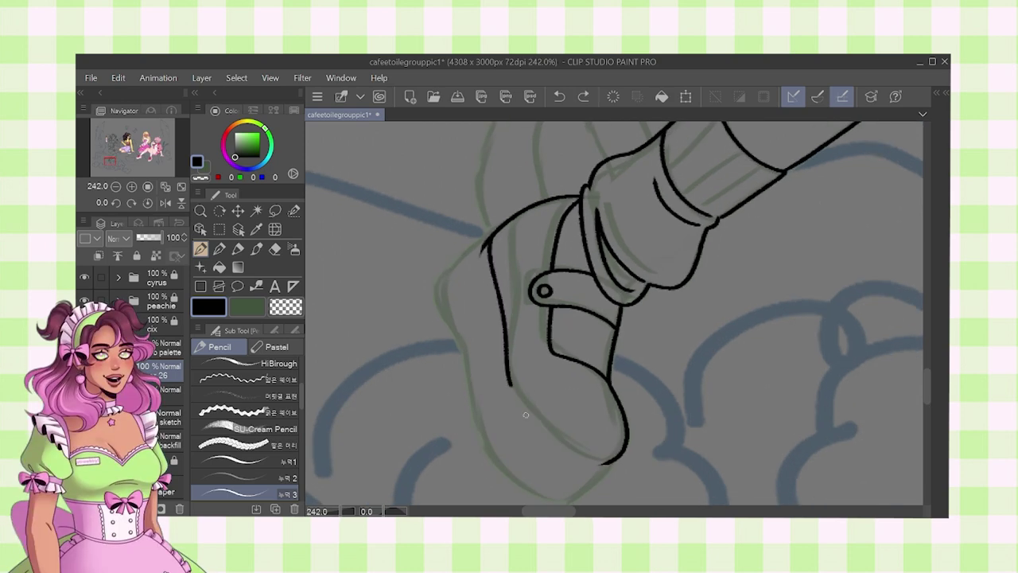
pyautogui.moveTo(606, 463); pyautogui.dragTo(610, 461)
pyautogui.scroll(-5, 586, 334)
pyautogui.scroll(8, 521, 278)
pyautogui.press('e')
pyautogui.moveTo(511, 278)
pyautogui.mouseDown()
pyautogui.moveTo(504, 299)
pyautogui.moveTo(470, 172)
pyautogui.mouseUp()
pyautogui.click(201, 249)
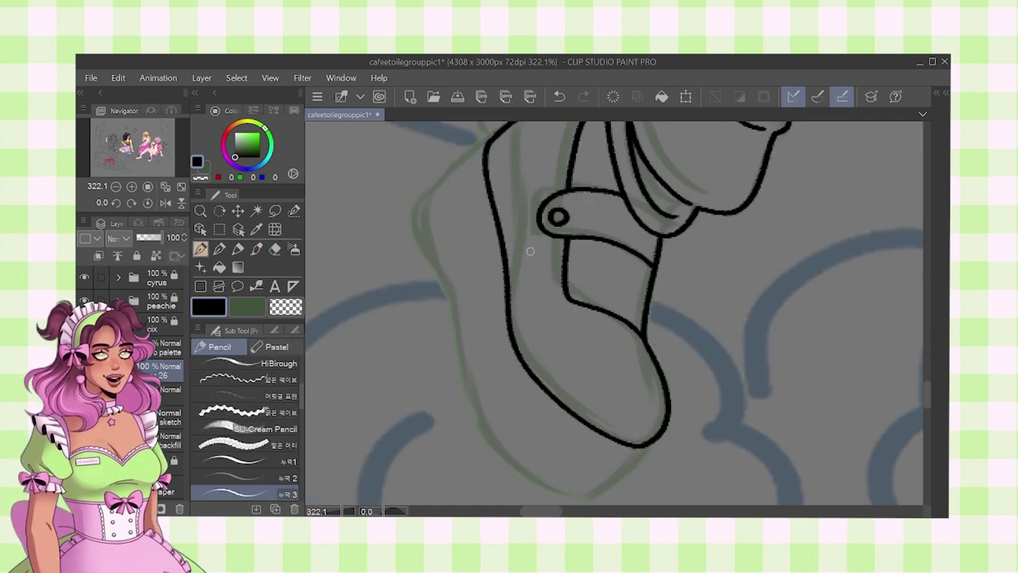
# - Ink the outer outline of the near shoe's thick sole from the heel around to the toe
pyautogui.moveTo(539, 258); pyautogui.dragTo(554, 287)
pyautogui.scroll(-1, 553, 287)
pyautogui.moveTo(501, 180); pyautogui.dragTo(431, 264)
pyautogui.hotkey('ctrl', 'z')
pyautogui.moveTo(500, 181)
pyautogui.mouseDown()
pyautogui.moveTo(480, 205)
pyautogui.moveTo(446, 205)
pyautogui.moveTo(431, 227)
pyautogui.mouseUp()
pyautogui.moveTo(429, 215); pyautogui.dragTo(467, 333)
pyautogui.moveTo(469, 334)
pyautogui.mouseDown()
pyautogui.moveTo(456, 282)
pyautogui.moveTo(542, 437)
pyautogui.moveTo(633, 439)
pyautogui.moveTo(579, 453)
pyautogui.moveTo(669, 398)
pyautogui.mouseUp()
pyautogui.scroll(1, 595, 455)
pyautogui.scroll(-2, 636, 434)
pyautogui.hotkey('ctrl', 'z')
pyautogui.moveTo(491, 197)
pyautogui.mouseDown()
pyautogui.moveTo(515, 349)
pyautogui.moveTo(509, 317)
pyautogui.moveTo(566, 426)
pyautogui.moveTo(594, 442)
pyautogui.mouseUp()
pyautogui.hotkey('ctrl', 'z')
pyautogui.hotkey('ctrl', 'z')
pyautogui.scroll(-6, 595, 421)
pyautogui.scroll(1, 589, 334)
pyautogui.moveTo(592, 330)
pyautogui.mouseDown()
pyautogui.moveTo(540, 402)
pyautogui.moveTo(630, 382)
pyautogui.mouseUp()
pyautogui.scroll(3, 539, 403)
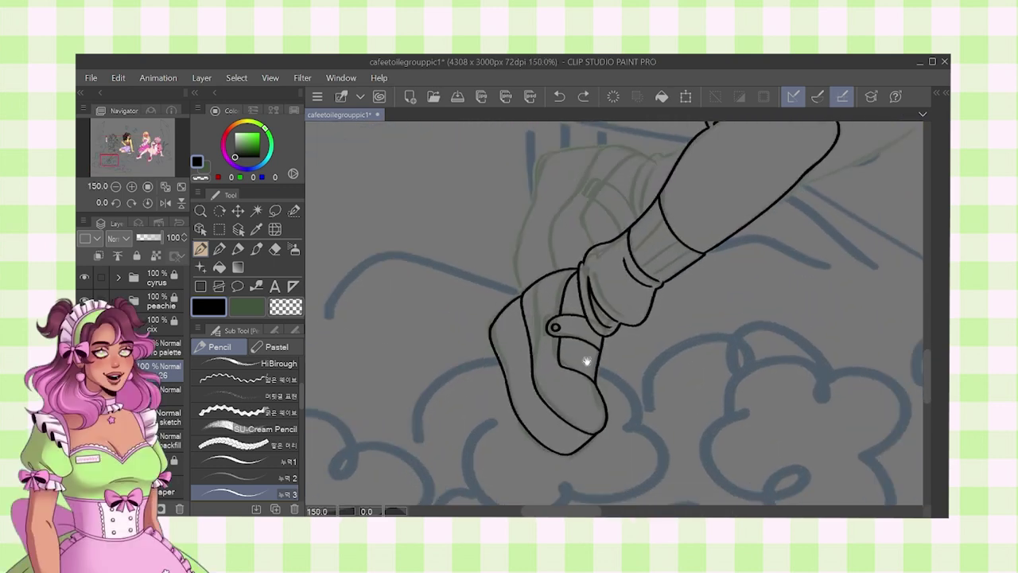
# - Ink a second line along the near shoe's sole, parallel to the upper's edge, and erase its overshoot at the heel
pyautogui.scroll(3, 654, 452)
pyautogui.moveTo(470, 341); pyautogui.dragTo(620, 475)
pyautogui.moveTo(467, 206); pyautogui.dragTo(485, 308)
pyautogui.hotkey('ctrl', 'z')
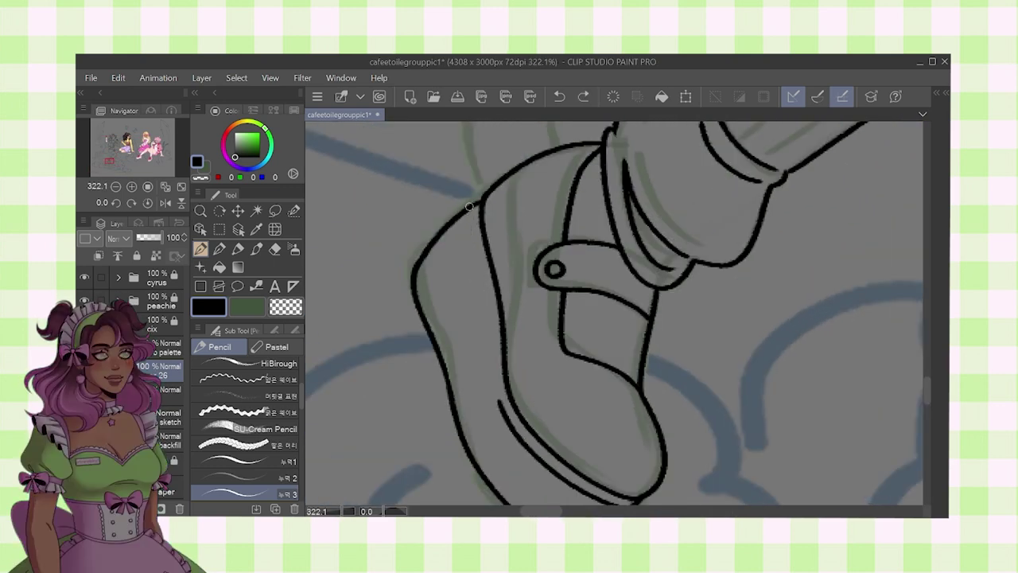
pyautogui.moveTo(498, 402)
pyautogui.mouseDown()
pyautogui.moveTo(471, 223)
pyautogui.moveTo(500, 402)
pyautogui.moveTo(482, 276)
pyautogui.moveTo(487, 314)
pyautogui.mouseUp()
pyautogui.hotkey('ctrl', 'z')
pyautogui.hotkey('ctrl', 'z')
pyautogui.hotkey('ctrl', 'z')
pyautogui.scroll(3, 468, 209)
pyautogui.moveTo(463, 214); pyautogui.dragTo(464, 206)
pyautogui.press('e')
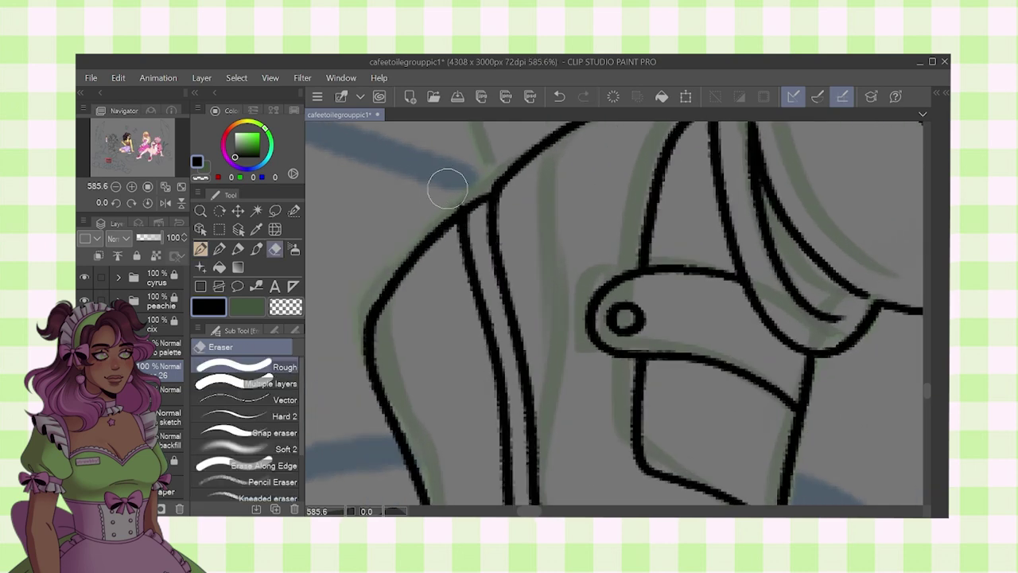
pyautogui.moveTo(476, 341); pyautogui.dragTo(435, 166)
pyautogui.scroll(-5, 473, 385)
pyautogui.scroll(4, 486, 404)
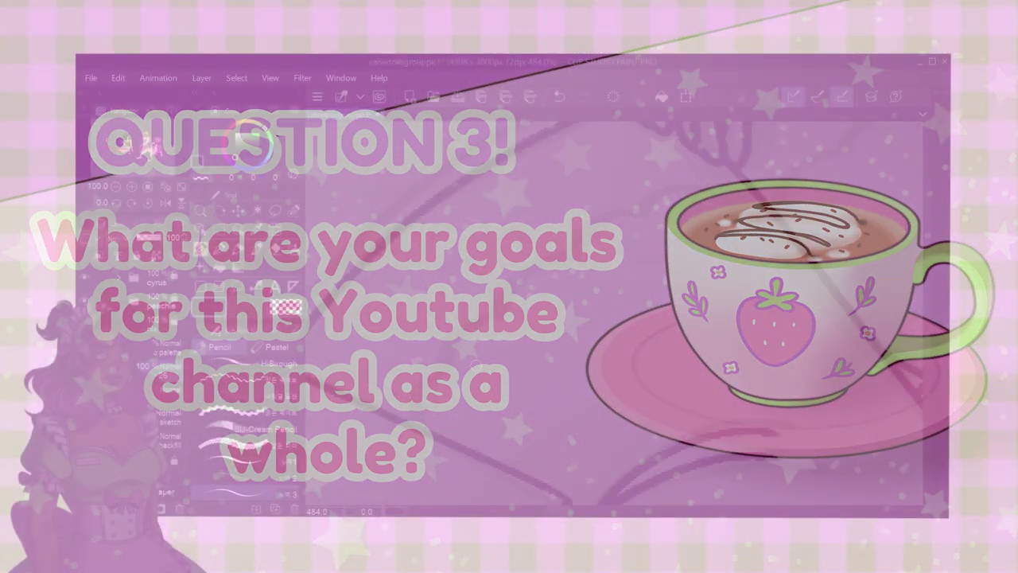
# - Ink the scalloped stocking tops across both thighs below the skirt hem
pyautogui.moveTo(422, 430)
pyautogui.mouseDown()
pyautogui.moveTo(458, 351)
pyautogui.moveTo(501, 315)
pyautogui.mouseUp()
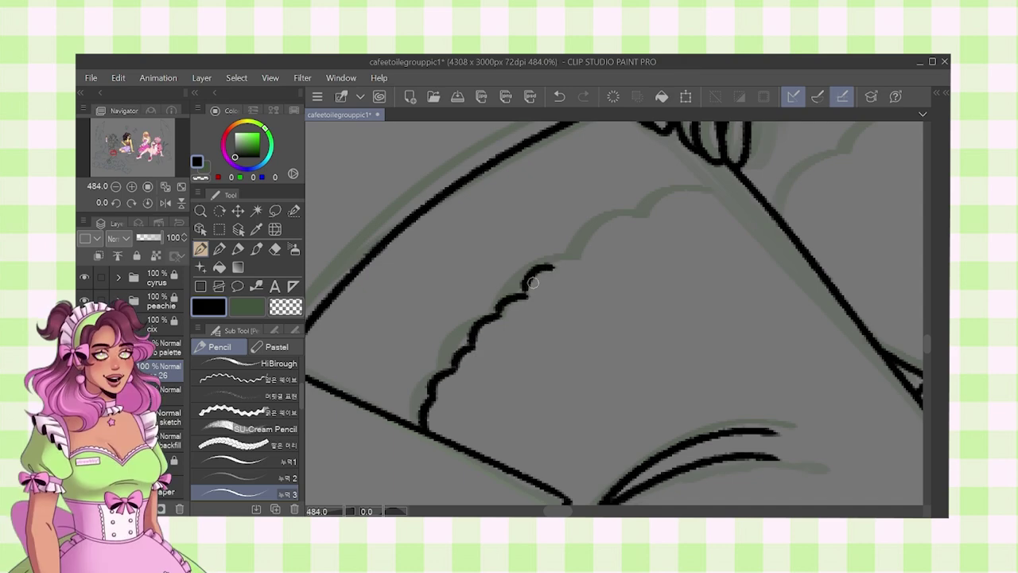
pyautogui.moveTo(575, 249); pyautogui.dragTo(691, 186)
pyautogui.moveTo(693, 184)
pyautogui.mouseDown()
pyautogui.moveTo(572, 292)
pyautogui.moveTo(623, 270)
pyautogui.moveTo(557, 334)
pyautogui.mouseUp()
pyautogui.scroll(-4, 637, 272)
pyautogui.scroll(-3, 638, 272)
pyautogui.scroll(5, 538, 352)
pyautogui.moveTo(515, 398)
pyautogui.mouseDown()
pyautogui.moveTo(565, 346)
pyautogui.moveTo(662, 308)
pyautogui.mouseUp()
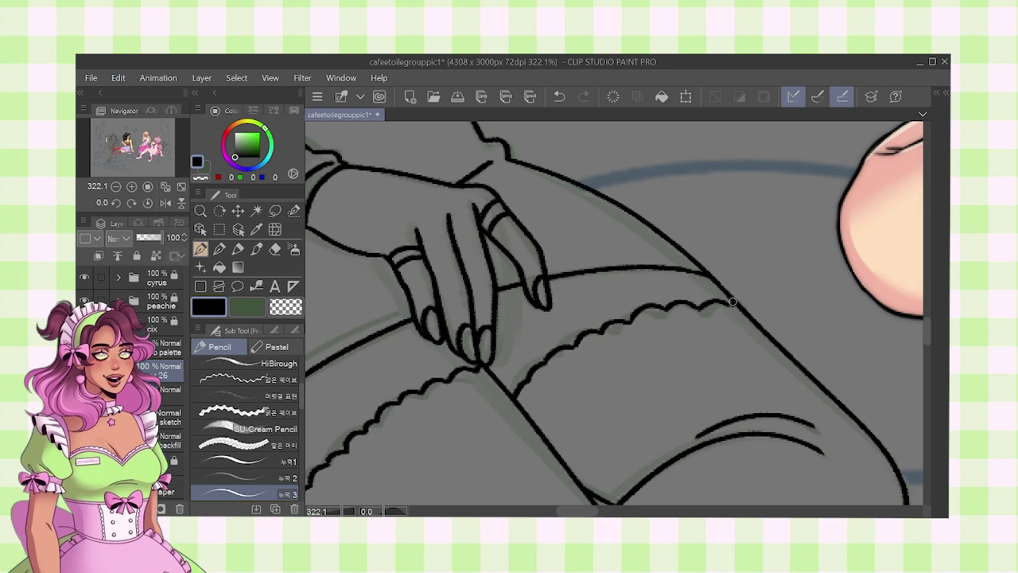
pyautogui.scroll(-5, 732, 301)
pyautogui.scroll(3, 602, 333)
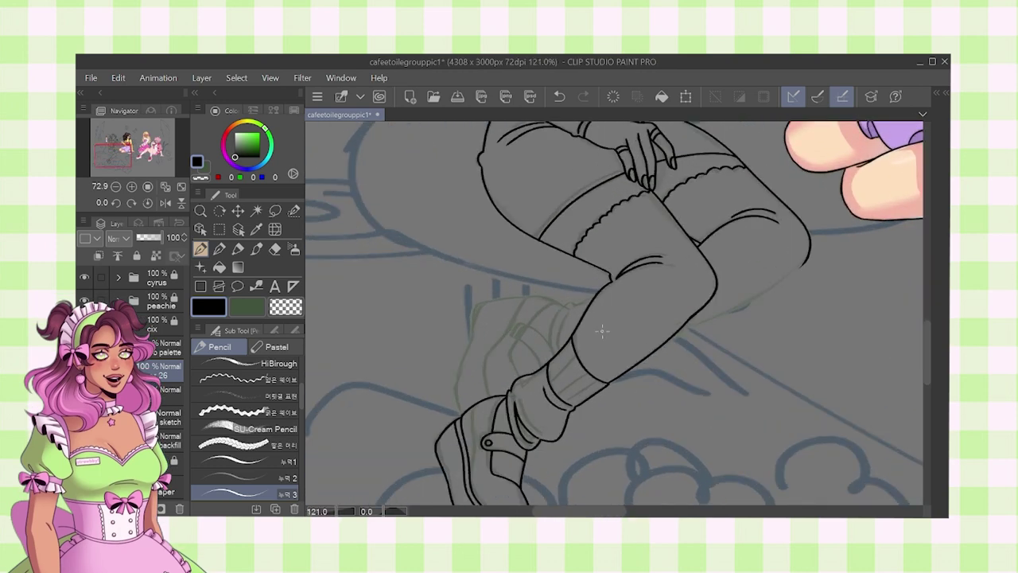
# - Ink the far foot's sock and the far shoe's opening, strap and round button behind the near leg
pyautogui.scroll(3, 602, 333)
pyautogui.scroll(3, 579, 363)
pyautogui.moveTo(549, 373)
pyautogui.mouseDown()
pyautogui.moveTo(562, 396)
pyautogui.moveTo(602, 276)
pyautogui.moveTo(596, 314)
pyautogui.mouseUp()
pyautogui.scroll(-5, 605, 278)
pyautogui.moveTo(570, 265)
pyautogui.mouseDown()
pyautogui.moveTo(600, 235)
pyautogui.moveTo(590, 204)
pyautogui.moveTo(559, 214)
pyautogui.moveTo(480, 345)
pyautogui.mouseUp()
pyautogui.scroll(1, 632, 214)
pyautogui.scroll(3, 563, 213)
pyautogui.scroll(-6, 504, 302)
pyautogui.hotkey('ctrl', 'z')
# - Ink the far shoe's heel curve and the edge where its upper meets the sole
pyautogui.scroll(7, 501, 310)
pyautogui.moveTo(475, 434)
pyautogui.mouseDown()
pyautogui.moveTo(558, 210)
pyautogui.moveTo(517, 290)
pyautogui.moveTo(571, 191)
pyautogui.mouseUp()
pyautogui.hotkey('ctrl', 'z')
pyautogui.scroll(-6, 616, 242)
pyautogui.scroll(6, 596, 250)
pyautogui.moveTo(629, 270)
pyautogui.mouseDown()
pyautogui.moveTo(573, 210)
pyautogui.moveTo(568, 243)
pyautogui.moveTo(550, 234)
pyautogui.moveTo(519, 404)
pyautogui.moveTo(542, 424)
pyautogui.mouseUp()
pyautogui.scroll(4, 550, 219)
pyautogui.scroll(-8, 569, 231)
pyautogui.scroll(12, 566, 251)
pyautogui.moveTo(601, 141)
pyautogui.mouseDown()
pyautogui.moveTo(543, 295)
pyautogui.moveTo(586, 271)
pyautogui.mouseUp()
pyautogui.hotkey('ctrl', 'z')
pyautogui.moveTo(675, 211); pyautogui.dragTo(533, 314)
pyautogui.scroll(-12, 581, 202)
pyautogui.scroll(3, 594, 191)
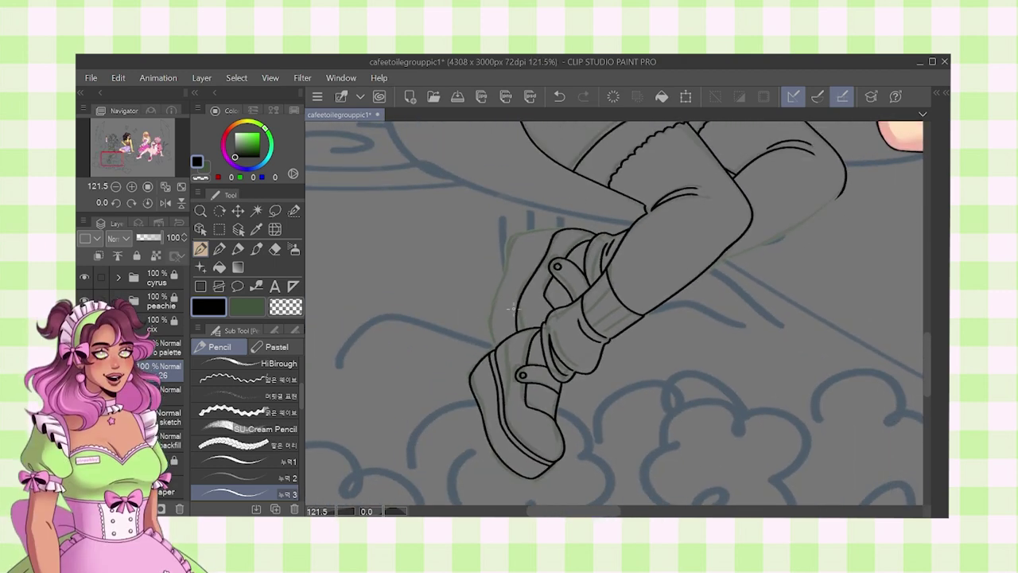
# - Ink the outer outline of the far shoe's thick sole down to the near shoe and clean up its heel corner
pyautogui.moveTo(469, 388)
pyautogui.mouseDown()
pyautogui.moveTo(488, 273)
pyautogui.moveTo(478, 279)
pyautogui.moveTo(518, 177)
pyautogui.moveTo(663, 156)
pyautogui.mouseUp()
pyautogui.hotkey('ctrl', 'z')
pyautogui.scroll(4, 530, 176)
pyautogui.hotkey('ctrl', 'z')
pyautogui.moveTo(482, 209); pyautogui.dragTo(663, 163)
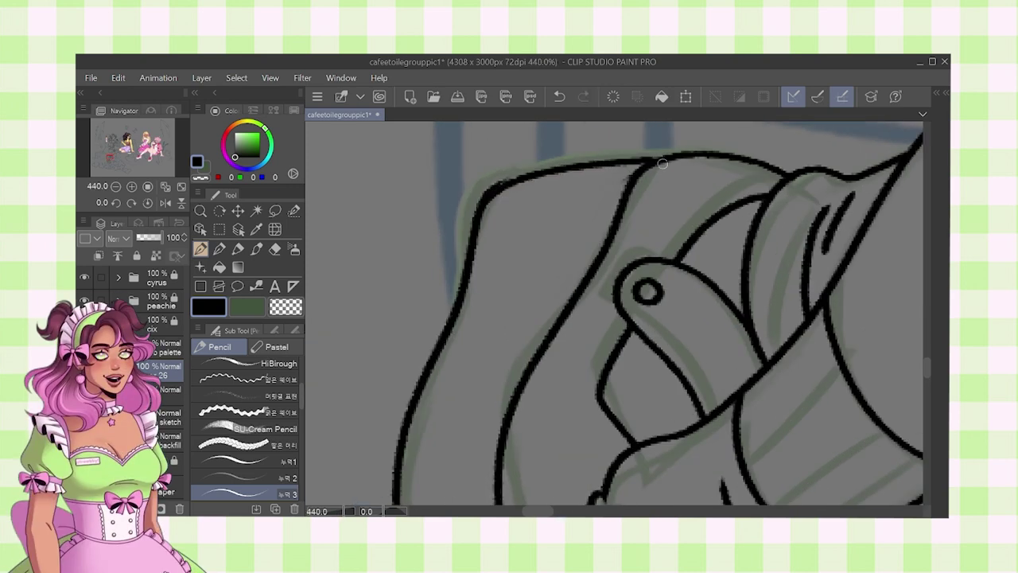
pyautogui.moveTo(620, 196); pyautogui.dragTo(612, 176)
pyautogui.press('e')
pyautogui.moveTo(494, 162); pyautogui.dragTo(468, 191)
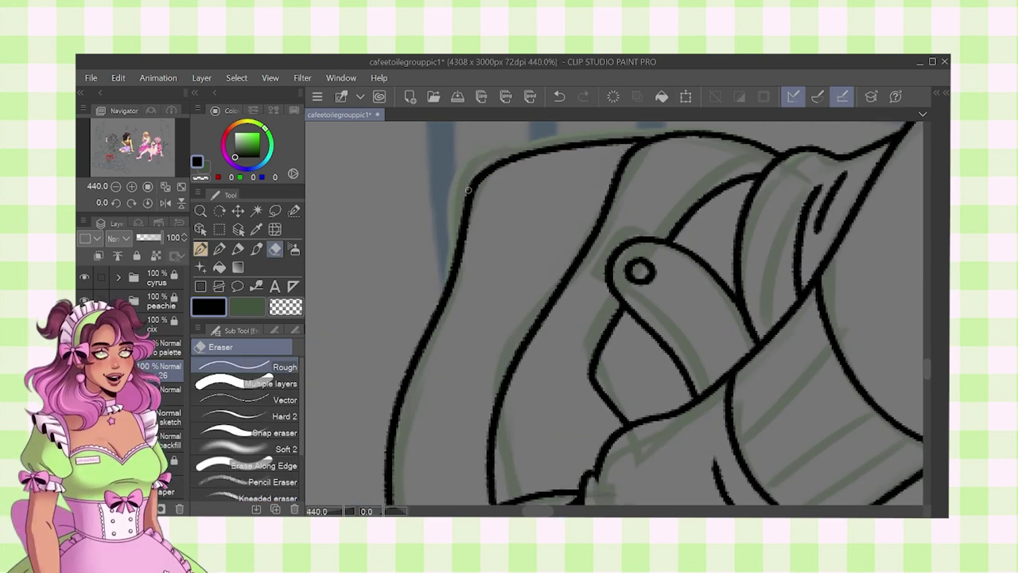
pyautogui.scroll(-2, 470, 186)
# - Ink a second line parallel to the far shoe's upper edge and trim its overshoot where it meets the near shoe
pyautogui.press('p')
pyautogui.moveTo(474, 432)
pyautogui.mouseDown()
pyautogui.moveTo(496, 295)
pyautogui.moveTo(545, 234)
pyautogui.mouseUp()
pyautogui.hotkey('ctrl', 'z')
pyautogui.hotkey('ctrl', 'z')
pyautogui.hotkey('ctrl', 'z')
pyautogui.hotkey('ctrl', 'z')
pyautogui.hotkey('ctrl', 'z')
pyautogui.moveTo(581, 153)
pyautogui.mouseDown()
pyautogui.moveTo(540, 239)
pyautogui.moveTo(566, 177)
pyautogui.moveTo(476, 328)
pyautogui.moveTo(469, 440)
pyautogui.mouseUp()
pyautogui.hotkey('ctrl', 'z')
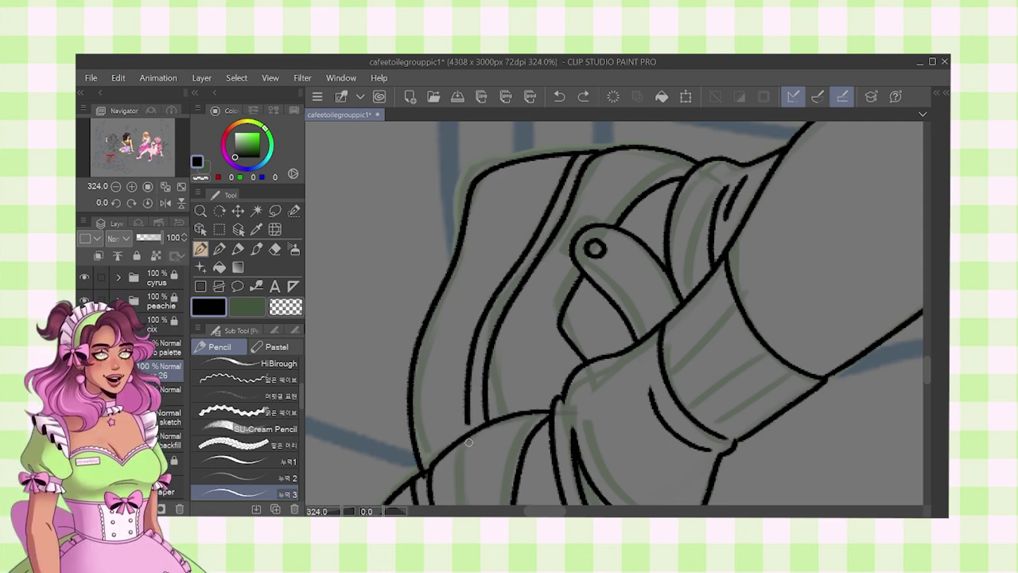
pyautogui.scroll(-2, 526, 300)
pyautogui.press('e')
pyautogui.scroll(6, 527, 303)
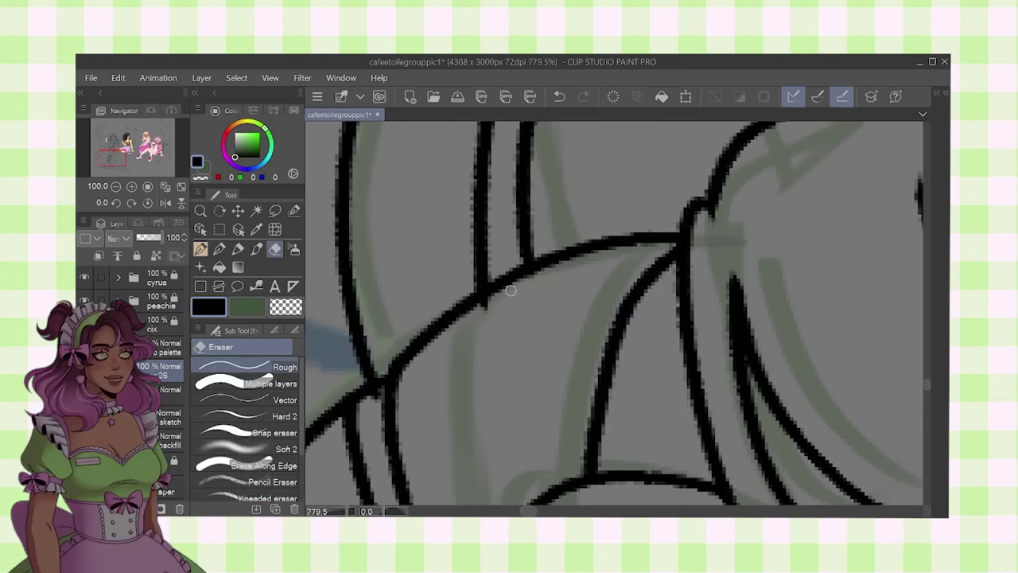
pyautogui.scroll(-2, 571, 291)
pyautogui.scroll(2, 580, 334)
pyautogui.scroll(-5, 582, 344)
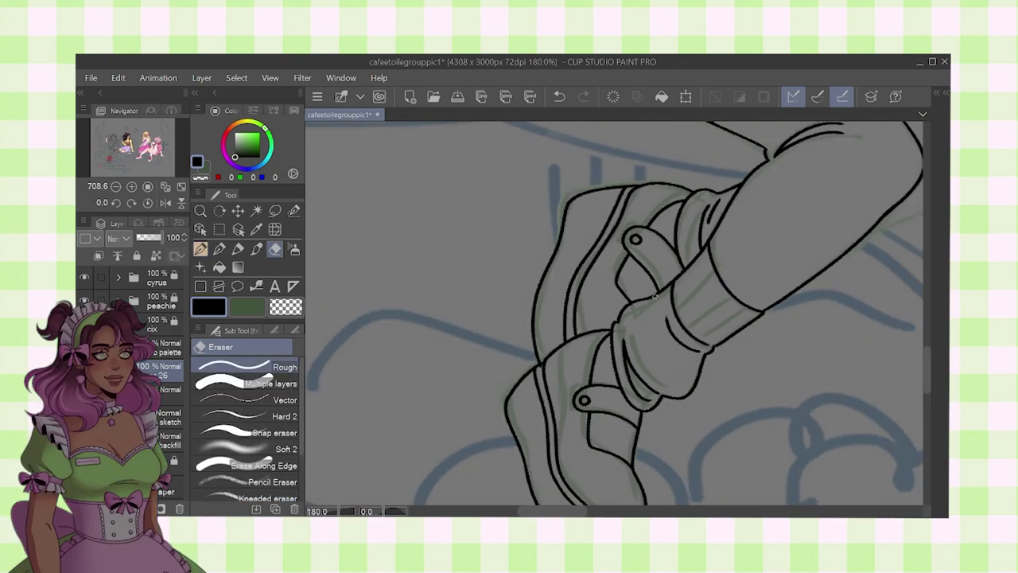
pyautogui.press('p')
pyautogui.scroll(5, 614, 284)
pyautogui.scroll(-5, 617, 288)
pyautogui.scroll(-5, 624, 291)
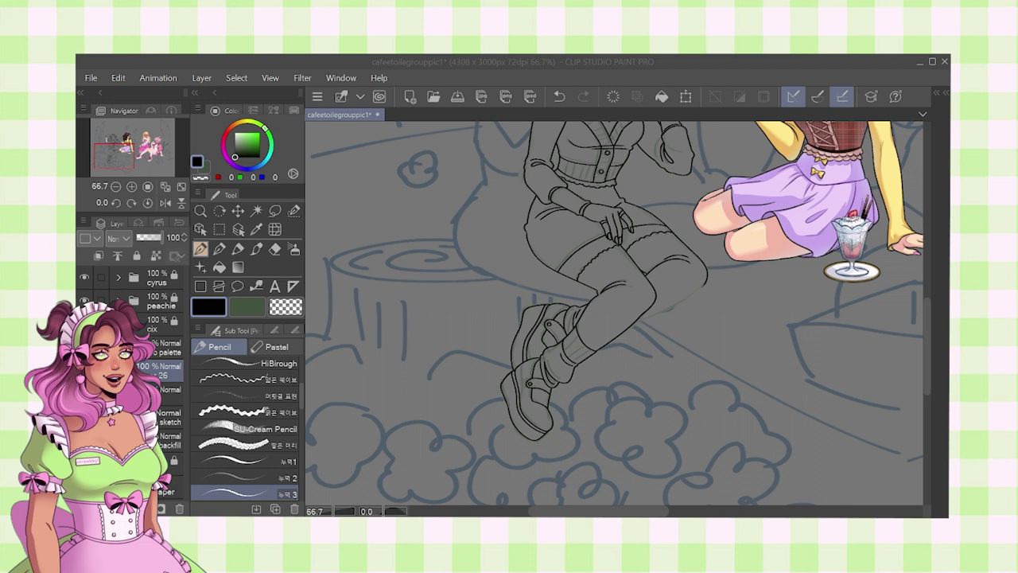
pyautogui.scroll(-3, 624, 273)
pyautogui.moveTo(623, 273); pyautogui.dragTo(589, 305)
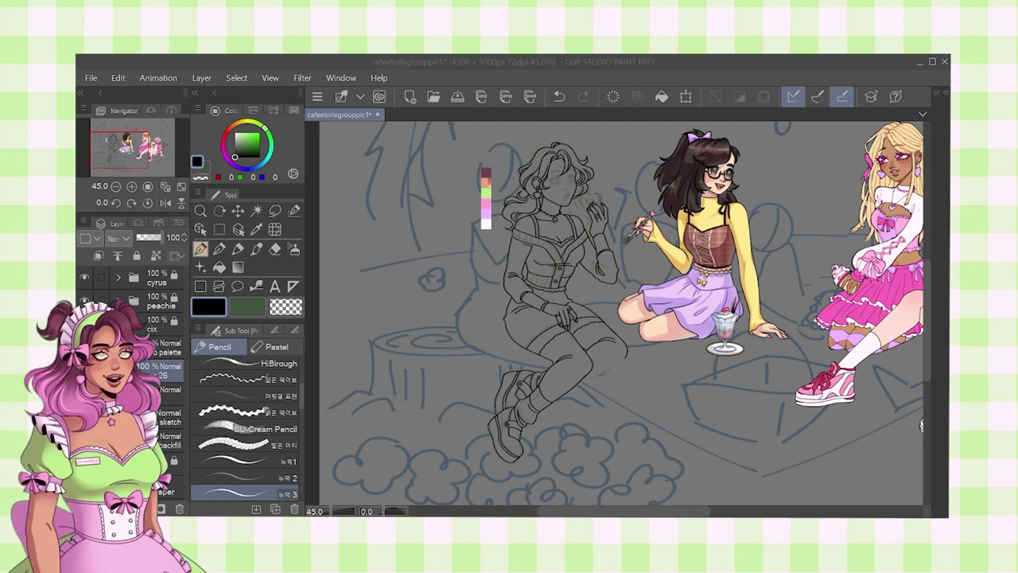
pyautogui.hotkey('alt', 'Tab')
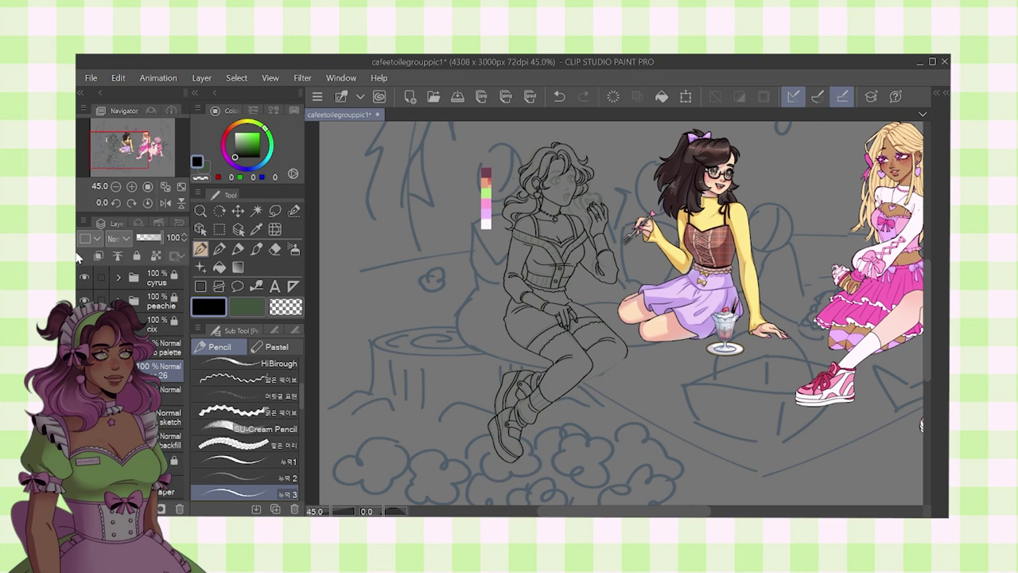
pyautogui.scroll(5, 611, 361)
pyautogui.hotkey('alt', 'Tab')
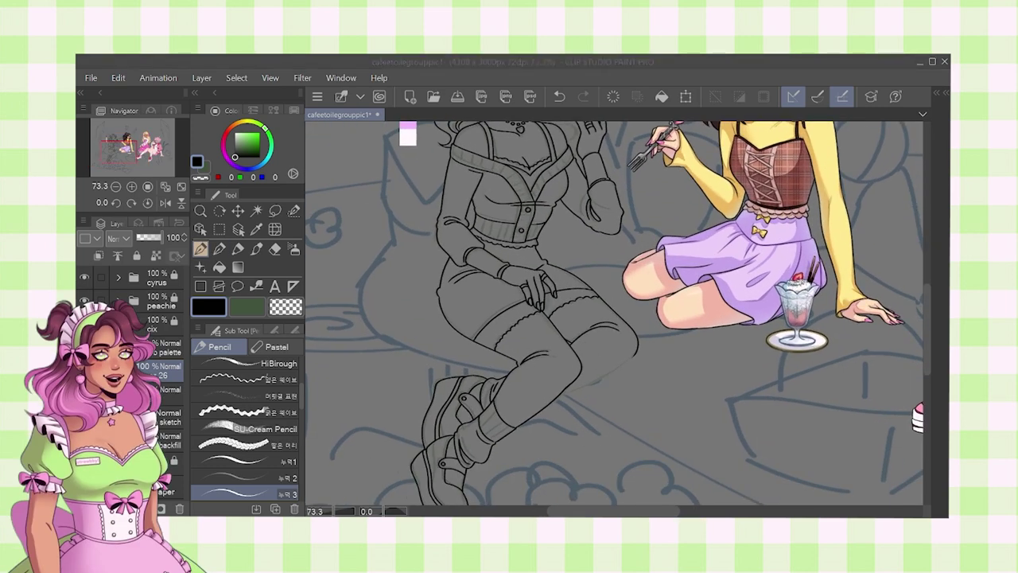
# - Ink the underside of the far leg from the knee to where it disappears behind the near leg
pyautogui.scroll(4, 609, 391)
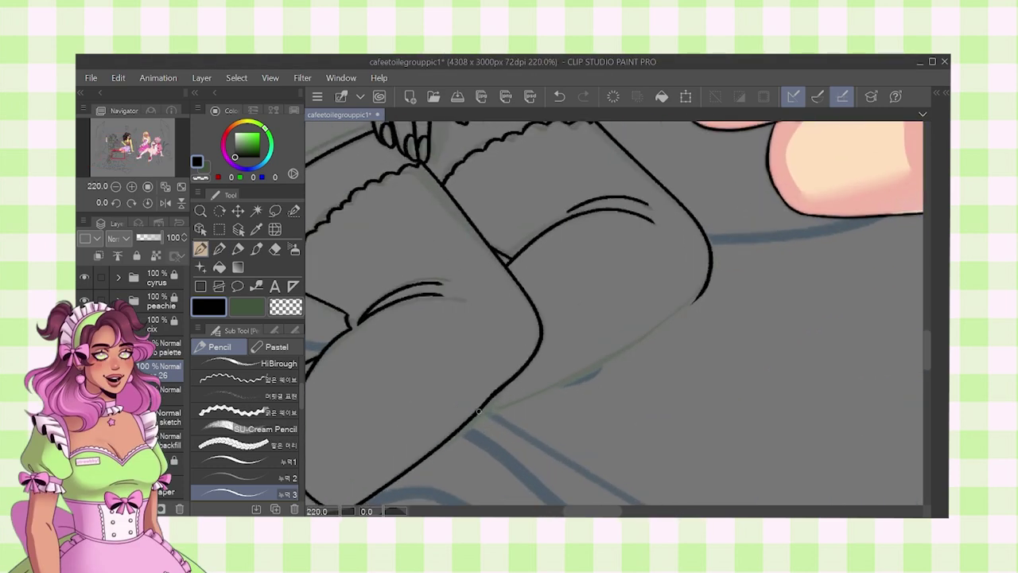
pyautogui.moveTo(480, 413)
pyautogui.mouseDown()
pyautogui.moveTo(605, 359)
pyautogui.moveTo(689, 302)
pyautogui.mouseUp()
pyautogui.scroll(3, 689, 301)
pyautogui.scroll(-7, 612, 334)
pyautogui.scroll(-3, 611, 326)
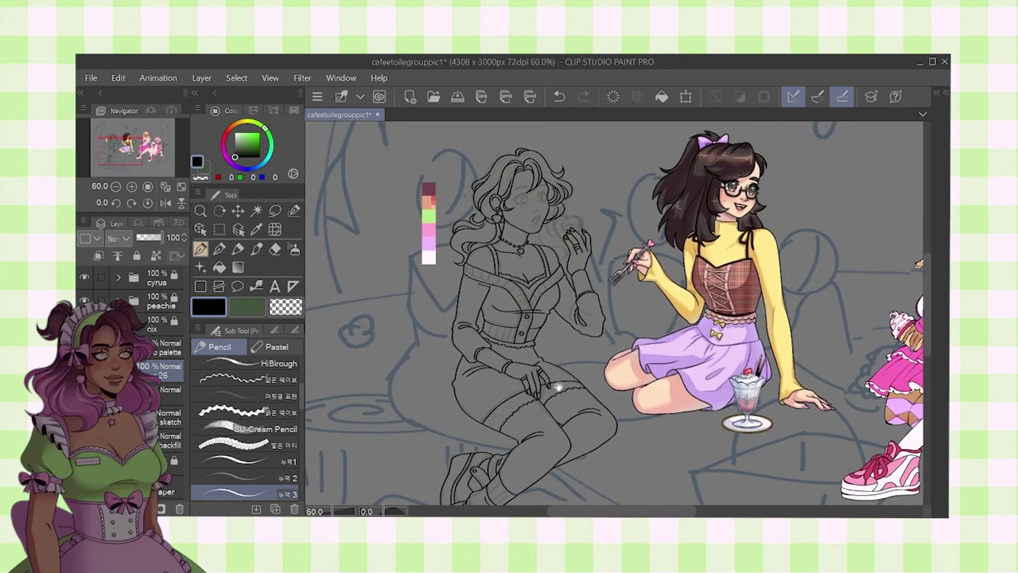
# - Ink the hair strand running from the far-side curls to the fingertips and the strand behind the neck down to the shoulder
pyautogui.click(84, 371)
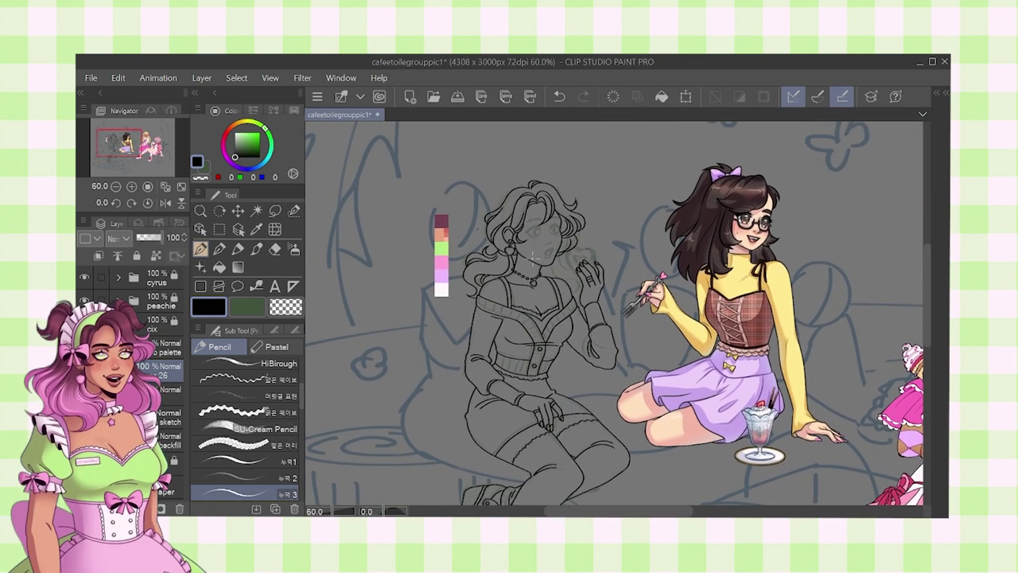
pyautogui.scroll(7, 535, 253)
pyautogui.hotkey('ctrl', 'z')
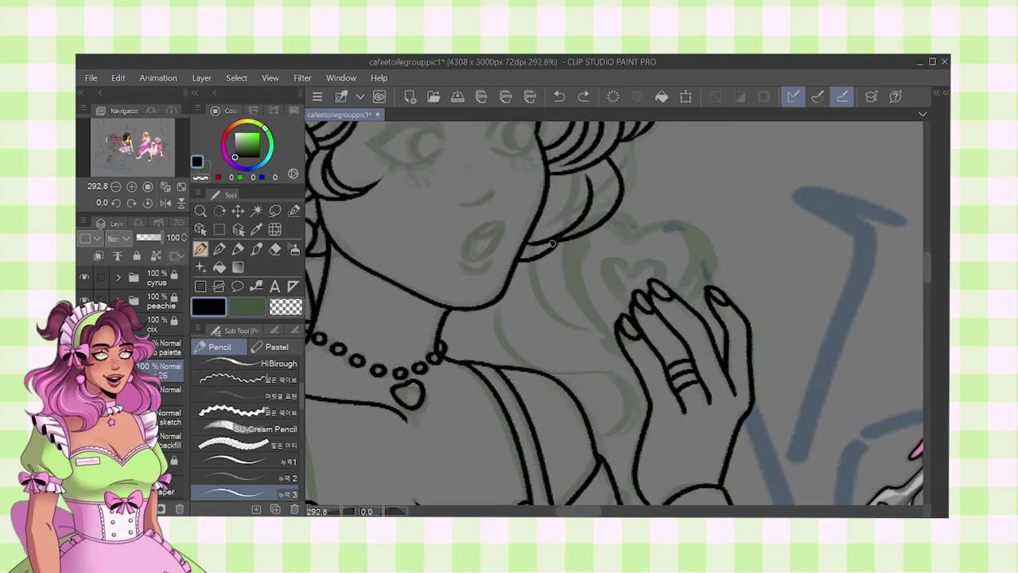
pyautogui.scroll(1, 662, 284)
pyautogui.moveTo(475, 396); pyautogui.dragTo(537, 406)
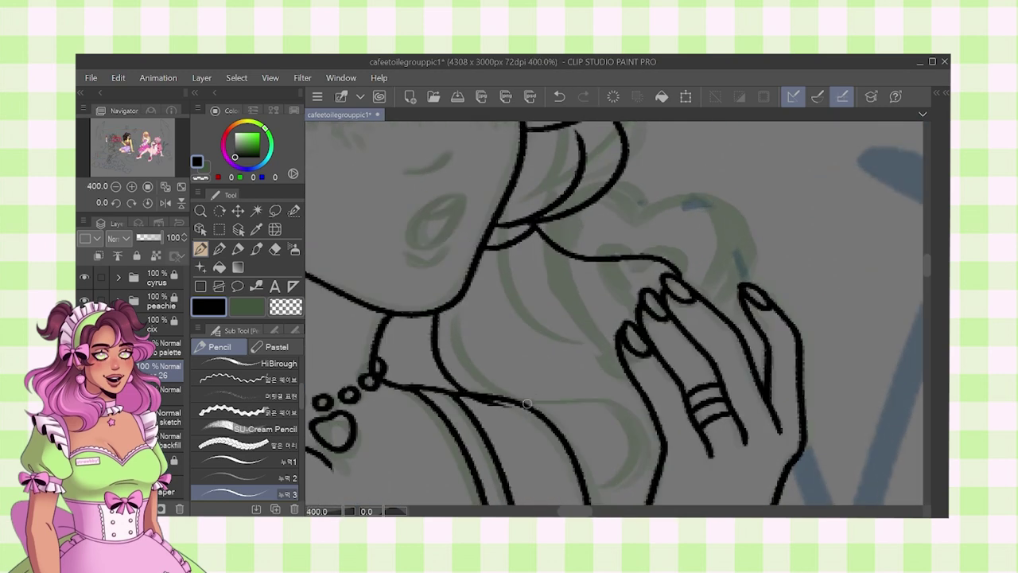
# - Ink the curled hair tip resting on the shoulder beside the raised hand and the curved strand falling from behind the jaw
pyautogui.moveTo(557, 481); pyautogui.dragTo(551, 475)
pyautogui.moveTo(557, 477); pyautogui.dragTo(515, 411)
pyautogui.moveTo(610, 387); pyautogui.dragTo(531, 431)
pyautogui.moveTo(617, 396); pyautogui.dragTo(571, 424)
pyautogui.moveTo(456, 180)
pyautogui.mouseDown()
pyautogui.moveTo(479, 247)
pyautogui.moveTo(564, 337)
pyautogui.mouseUp()
pyautogui.hotkey('ctrl', 'z')
pyautogui.scroll(-3, 519, 333)
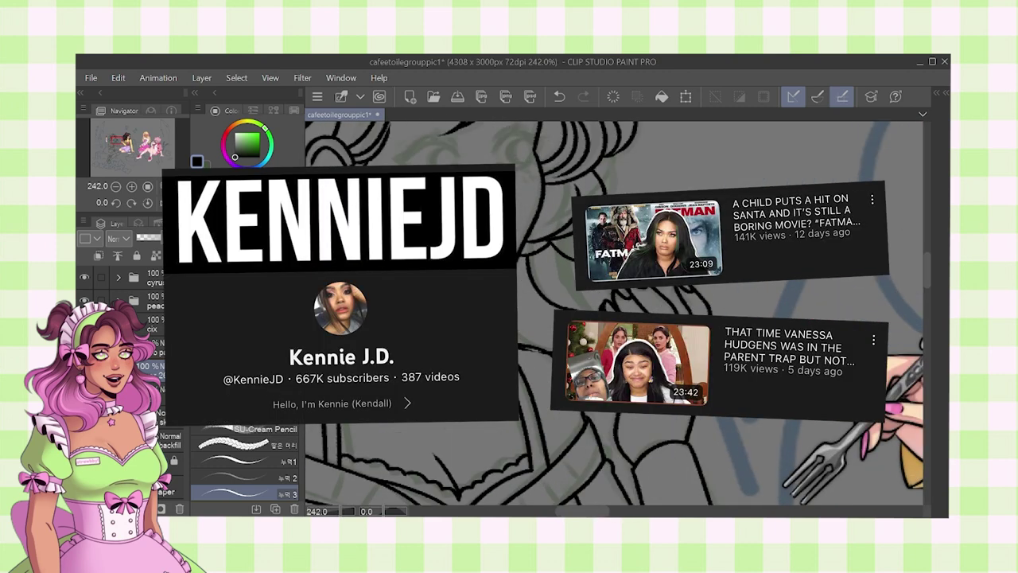
pyautogui.scroll(-7, 557, 318)
pyautogui.scroll(8, 553, 303)
pyautogui.hotkey('ctrl', 'z')
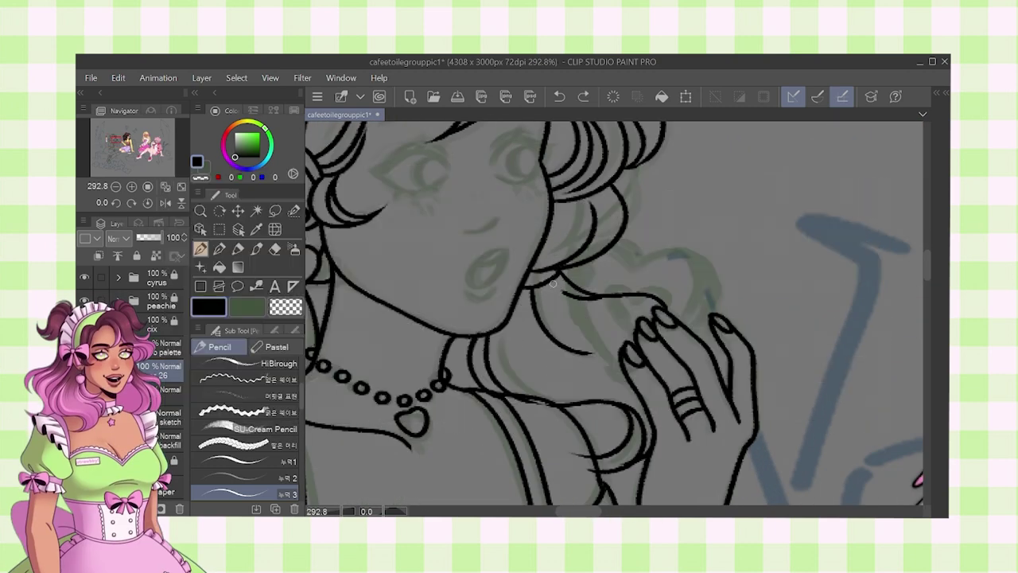
# - Erase the stray line ends where the hair strands and curl meet the shoulder beside the raised hand
pyautogui.press('e')
pyautogui.hotkey('ctrl', 'z')
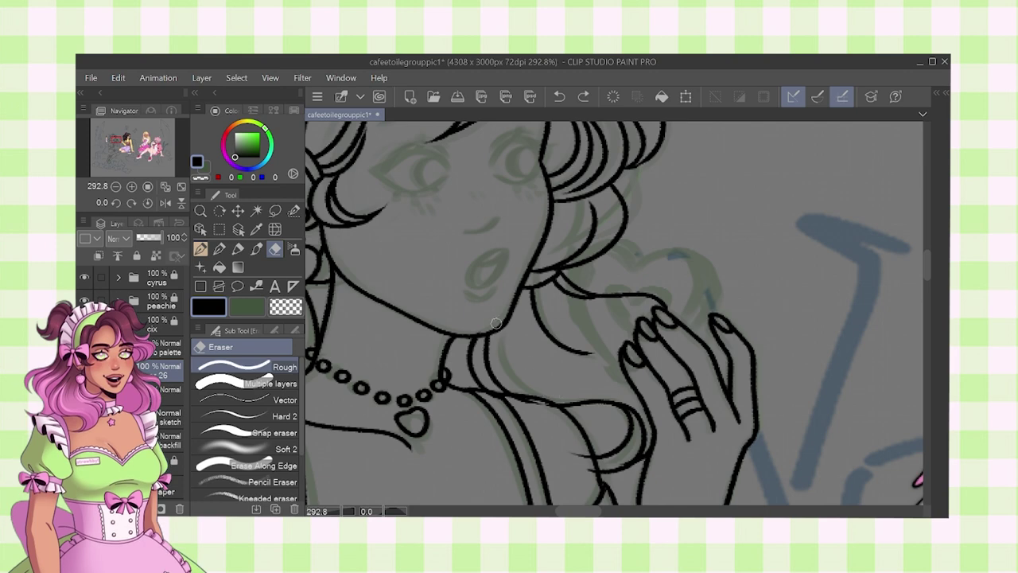
pyautogui.scroll(1, 629, 453)
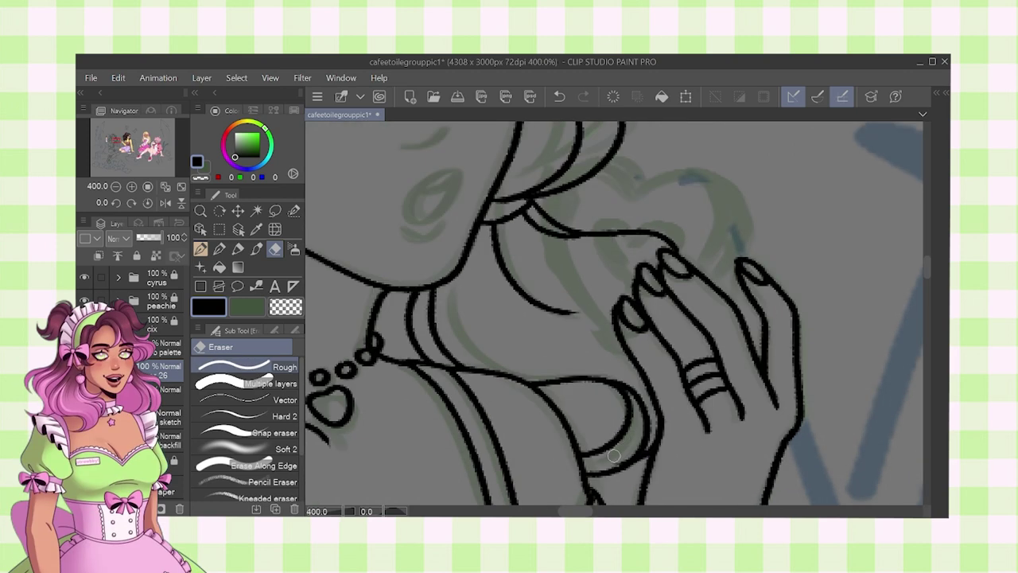
# - Fade the merged lineart layer to about 60% opacity and add a new layer above it
pyautogui.scroll(-2, 627, 448)
pyautogui.hotkey('ctrl', 'e')
pyautogui.moveTo(161, 238); pyautogui.dragTo(152, 239)
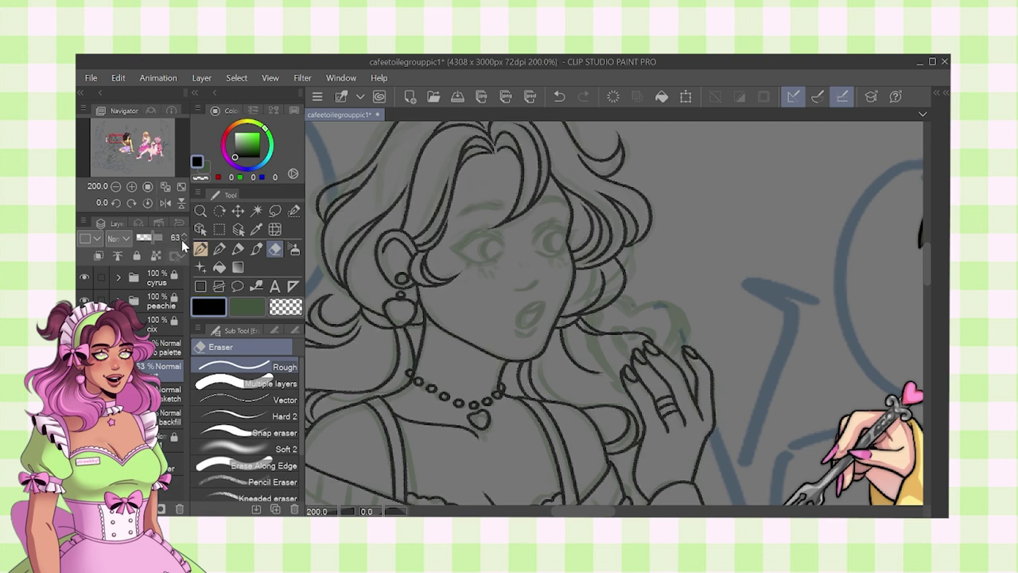
pyautogui.hotkey('ctrl', 'shift', 'n')
# - Place a tilted symmetrical ruler with 2 lines and line symmetry through the centre of the sketched heart cookie
pyautogui.click(293, 286)
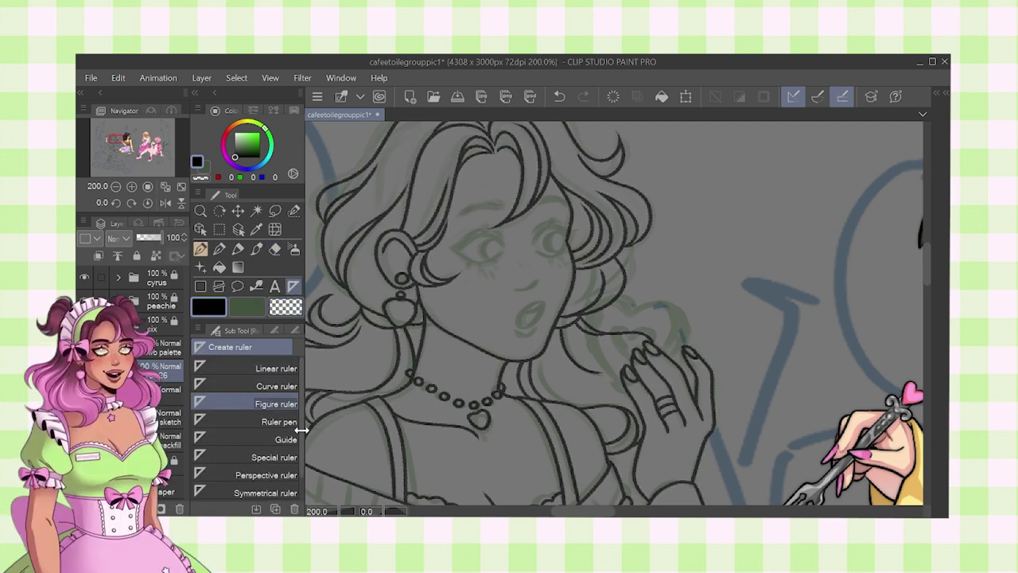
pyautogui.click(288, 488)
pyautogui.click(274, 330)
pyautogui.click(217, 352)
pyautogui.scroll(6, 635, 372)
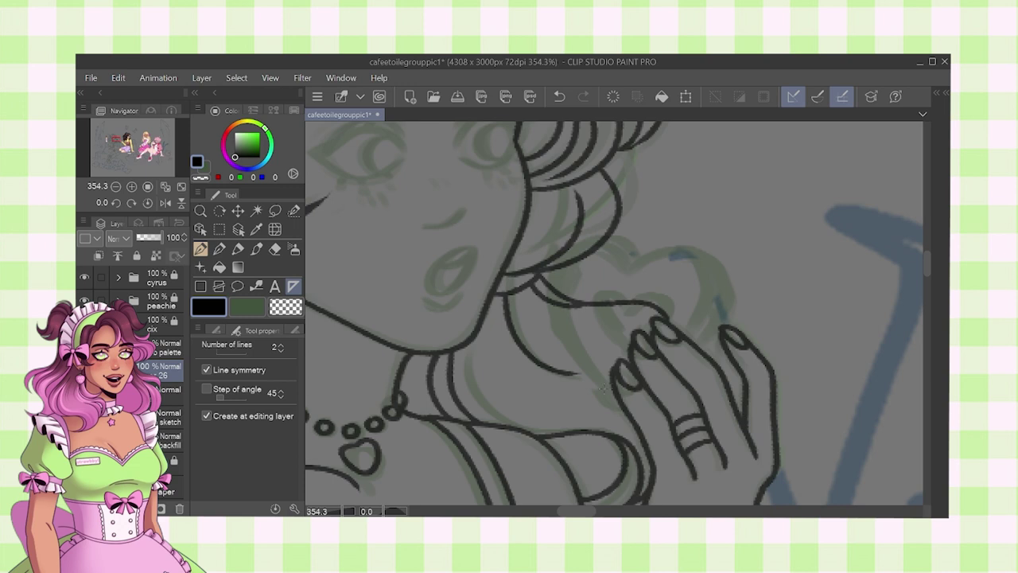
pyautogui.moveTo(594, 400); pyautogui.dragTo(594, 400)
pyautogui.press('p')
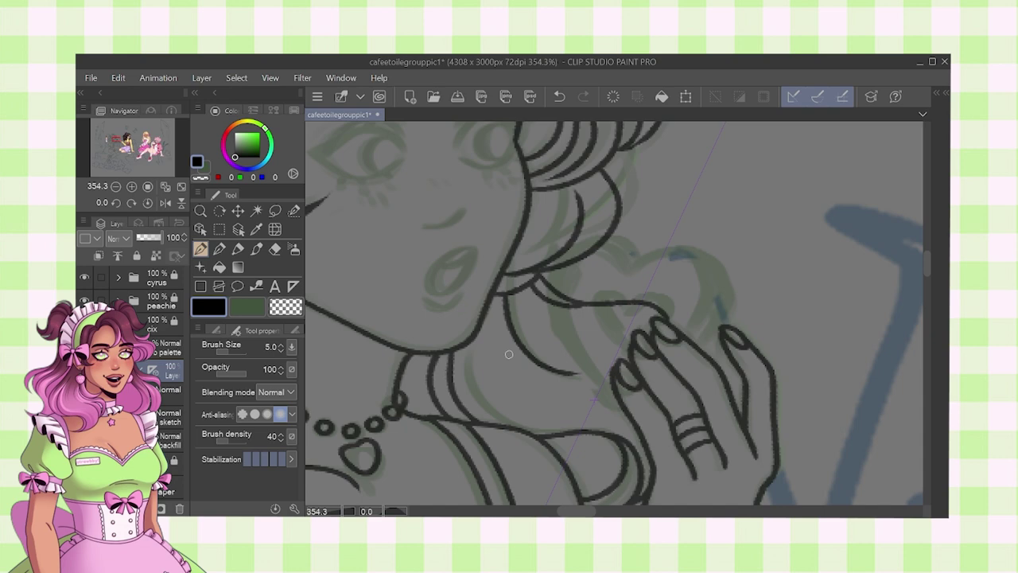
# - Try to ink the heart cookie's outline with mirrored strokes along the symmetry ruler
pyautogui.scroll(5, 727, 263)
pyautogui.moveTo(611, 258)
pyautogui.mouseDown()
pyautogui.moveTo(757, 325)
pyautogui.moveTo(672, 326)
pyautogui.moveTo(644, 244)
pyautogui.moveTo(700, 416)
pyautogui.moveTo(574, 484)
pyautogui.mouseUp()
pyautogui.hotkey('ctrl', 'z')
pyautogui.hotkey('ctrl', 'z')
pyautogui.scroll(-2, 583, 318)
pyautogui.scroll(-1, 582, 318)
pyautogui.moveTo(608, 272)
pyautogui.mouseDown()
pyautogui.moveTo(634, 391)
pyautogui.moveTo(524, 424)
pyautogui.moveTo(664, 365)
pyautogui.mouseUp()
pyautogui.hotkey('ctrl', 'z')
pyautogui.hotkey('ctrl', 'z')
pyautogui.moveTo(540, 426); pyautogui.dragTo(663, 352)
pyautogui.hotkey('ctrl', 'z')
pyautogui.moveTo(596, 306)
pyautogui.mouseDown()
pyautogui.moveTo(648, 386)
pyautogui.moveTo(549, 425)
pyautogui.mouseUp()
pyautogui.scroll(-3, 605, 361)
pyautogui.scroll(-6, 605, 362)
pyautogui.hotkey('ctrl', 'z')
# - Ink a closed, symmetrical heart outline for the cookie over the fingertips with a size 5 pencil
pyautogui.scroll(14, 605, 362)
pyautogui.moveTo(588, 264); pyautogui.dragTo(625, 442)
pyautogui.hotkey('ctrl', 'z')
pyautogui.moveTo(497, 461)
pyautogui.mouseDown()
pyautogui.moveTo(683, 358)
pyautogui.moveTo(590, 280)
pyautogui.moveTo(568, 460)
pyautogui.moveTo(488, 483)
pyautogui.mouseUp()
pyautogui.hotkey('ctrl', 'z')
pyautogui.hotkey('ctrl', 'z')
pyautogui.moveTo(485, 482)
pyautogui.mouseDown()
pyautogui.moveTo(679, 328)
pyautogui.moveTo(592, 268)
pyautogui.moveTo(671, 407)
pyautogui.moveTo(498, 487)
pyautogui.moveTo(499, 410)
pyautogui.mouseUp()
pyautogui.hotkey('ctrl', 'z')
pyautogui.scroll(-5, 531, 430)
pyautogui.scroll(7, 518, 430)
pyautogui.scroll(-2, 500, 409)
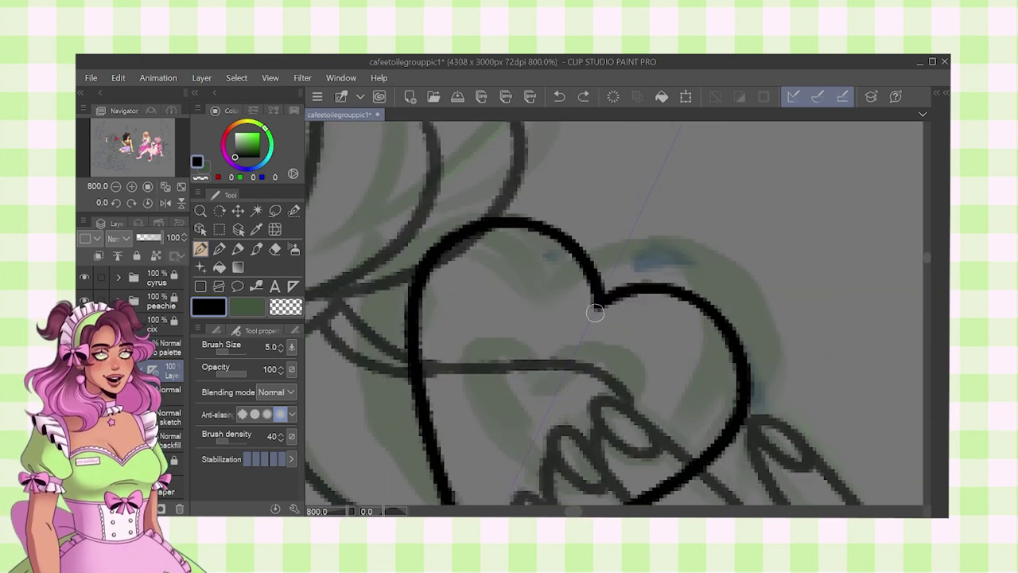
# - Move and transform the inked heart so it sits over the sketched cookie at the fingertips
pyautogui.scroll(-1, 693, 277)
pyautogui.scroll(-2, 608, 322)
pyautogui.scroll(1, 608, 322)
pyautogui.hotkey('ctrl', 't')
pyautogui.moveTo(575, 282)
pyautogui.mouseDown()
pyautogui.moveTo(585, 292)
pyautogui.moveTo(567, 283)
pyautogui.mouseUp()
pyautogui.press('Return')
pyautogui.click(238, 212)
pyautogui.moveTo(615, 354); pyautogui.dragTo(648, 365)
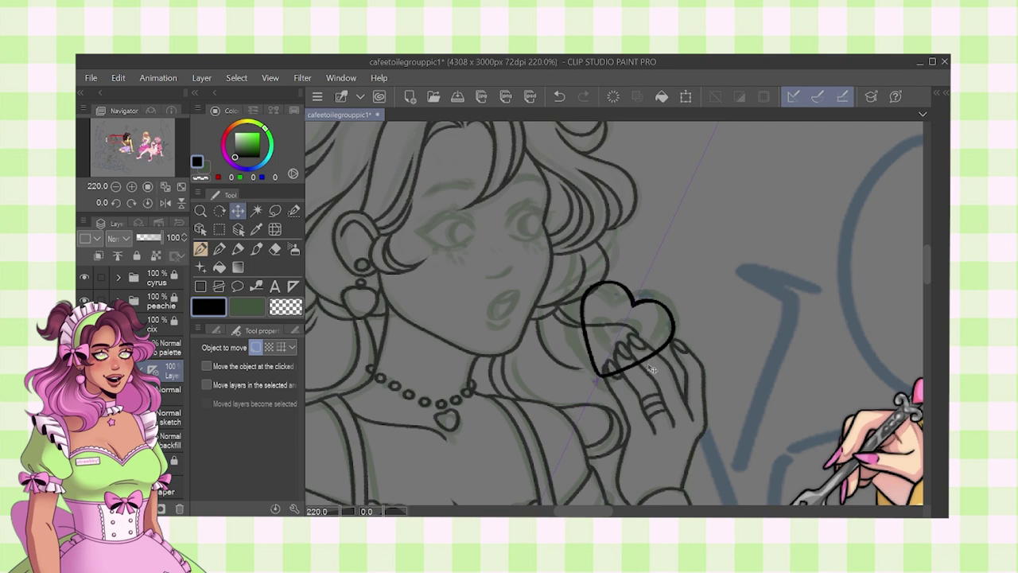
pyautogui.hotkey('ctrl', 't')
pyautogui.moveTo(715, 316); pyautogui.dragTo(716, 313)
pyautogui.press('Return')
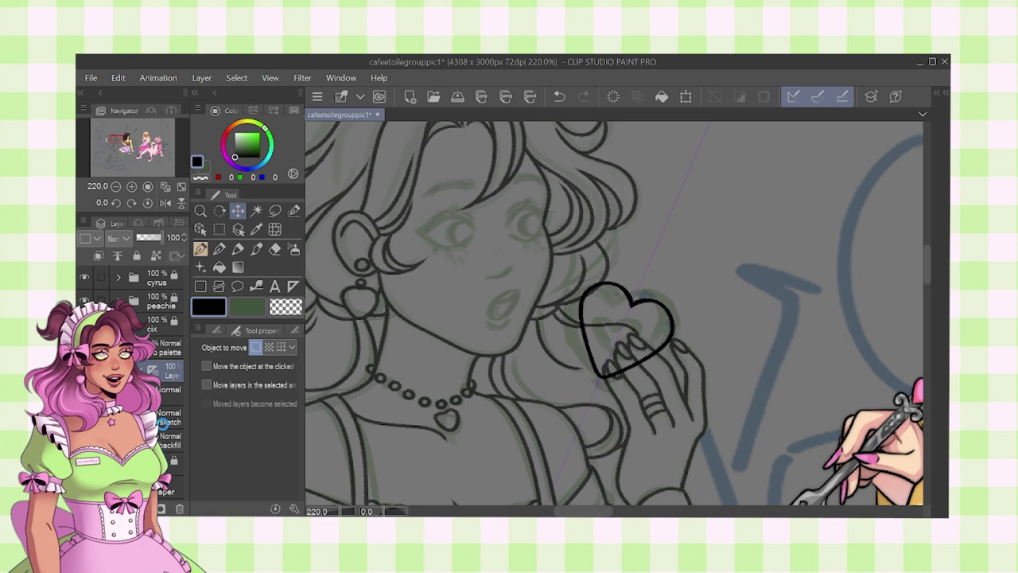
# - Duplicate the heart outline slightly offset to give the cookie thickness and erase the rear copy's lines inside the front heart
pyautogui.hotkey('ctrl', 'v')
pyautogui.moveTo(584, 377); pyautogui.dragTo(595, 377)
pyautogui.hotkey('ctrl', 'z')
pyautogui.press('e')
pyautogui.scroll(3, 636, 307)
pyautogui.press(']')
pyautogui.press(']')
pyautogui.press(']')
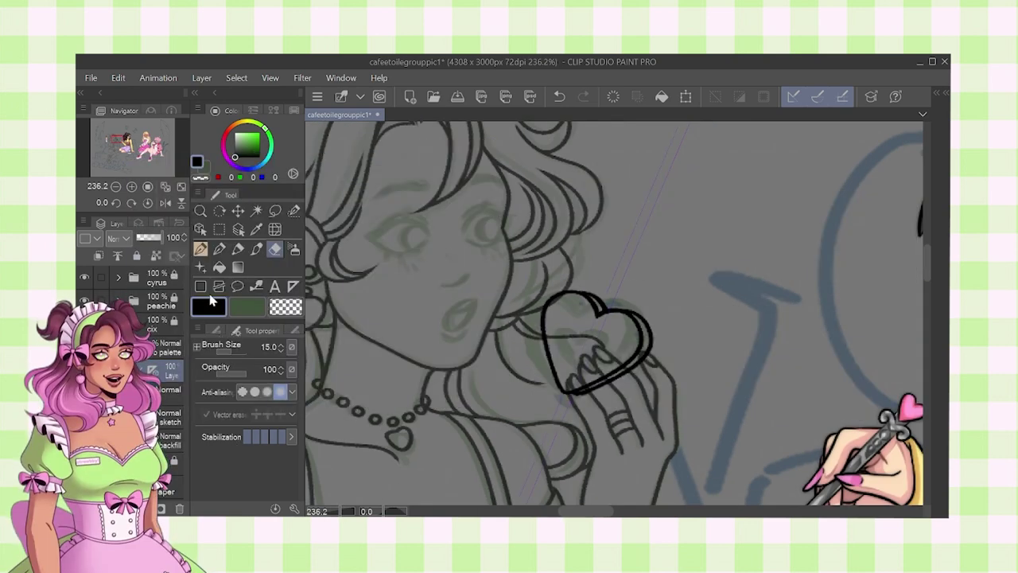
# - Stretch the doubled heart slightly by its transform handles to refine its shape
pyautogui.hotkey('ctrl', 't')
pyautogui.moveTo(539, 288); pyautogui.dragTo(542, 291)
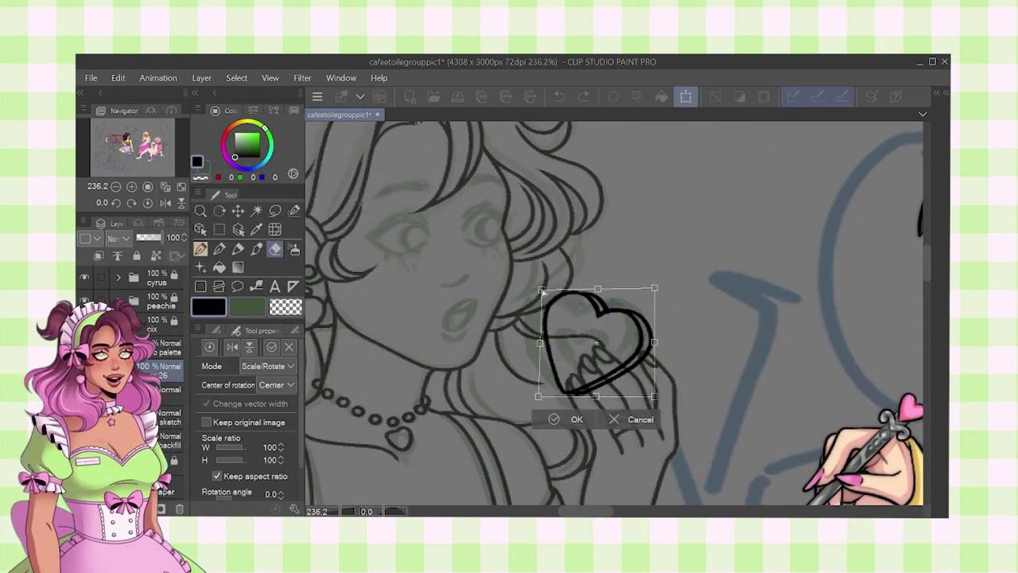
pyautogui.moveTo(542, 344); pyautogui.dragTo(540, 342)
pyautogui.moveTo(654, 396); pyautogui.dragTo(656, 399)
pyautogui.moveTo(545, 291); pyautogui.dragTo(547, 287)
pyautogui.press('Return')
# - Fade the doubled heart layer into a guide and add a new layer above it
pyautogui.scroll(-4, 612, 269)
pyautogui.click(150, 238)
pyautogui.hotkey('ctrl', 'shift', 'n')
# - Redraw the cookie's right lobe over the guide, inking both the front edge and the outer thickness edge
pyautogui.press('p')
pyautogui.scroll(7, 623, 304)
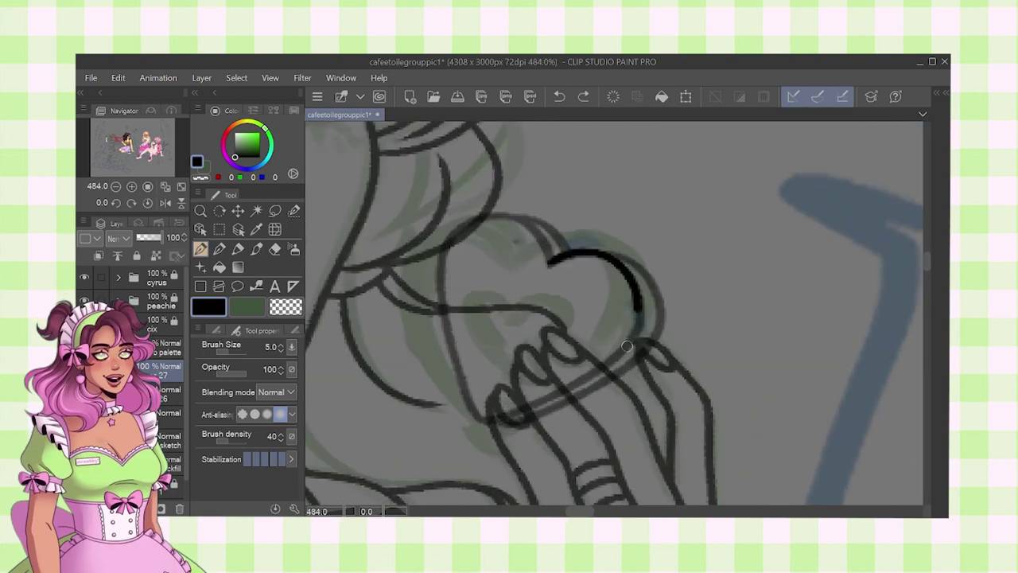
pyautogui.hotkey('ctrl', 'z')
pyautogui.moveTo(604, 252)
pyautogui.mouseDown()
pyautogui.moveTo(653, 338)
pyautogui.moveTo(661, 297)
pyautogui.moveTo(602, 382)
pyautogui.mouseUp()
pyautogui.hotkey('ctrl', 'z')
pyautogui.scroll(3, 477, 328)
pyautogui.hotkey('ctrl', 'z')
pyautogui.moveTo(464, 182)
pyautogui.mouseDown()
pyautogui.moveTo(423, 215)
pyautogui.moveTo(422, 301)
pyautogui.moveTo(467, 420)
pyautogui.moveTo(439, 341)
pyautogui.moveTo(434, 231)
pyautogui.mouseUp()
pyautogui.hotkey('ctrl', 'z')
pyautogui.hotkey('ctrl', 'z')
# - Ink the cookie's left side and the double line over its left lobe down to the notch
pyautogui.moveTo(499, 445)
pyautogui.mouseDown()
pyautogui.moveTo(440, 353)
pyautogui.moveTo(438, 209)
pyautogui.moveTo(488, 175)
pyautogui.mouseUp()
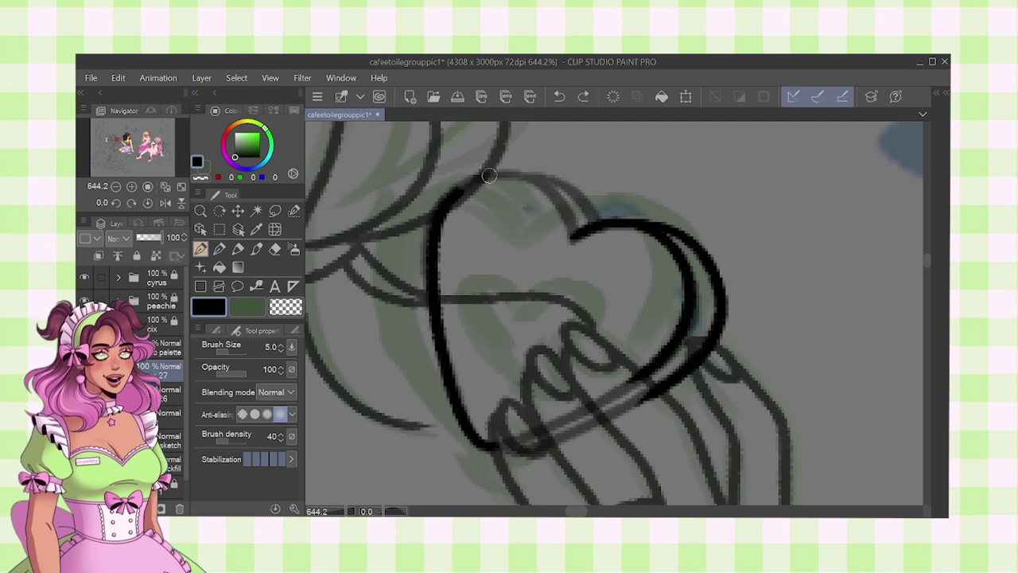
pyautogui.moveTo(569, 231); pyautogui.dragTo(574, 242)
pyautogui.scroll(1, 573, 193)
pyautogui.moveTo(455, 174); pyautogui.dragTo(602, 234)
# - Ink a smaller heart in the centre of the cookie, behind the fingertips
pyautogui.moveTo(561, 402); pyautogui.dragTo(553, 341)
pyautogui.moveTo(531, 255)
pyautogui.mouseDown()
pyautogui.moveTo(553, 341)
pyautogui.moveTo(523, 245)
pyautogui.moveTo(478, 211)
pyautogui.moveTo(499, 355)
pyautogui.mouseUp()
pyautogui.scroll(-4, 506, 336)
pyautogui.scroll(4, 505, 298)
pyautogui.moveTo(501, 431); pyautogui.dragTo(531, 268)
pyautogui.scroll(-4, 581, 303)
pyautogui.hotkey('ctrl', 'z')
pyautogui.scroll(5, 563, 318)
pyautogui.scroll(-2, 546, 306)
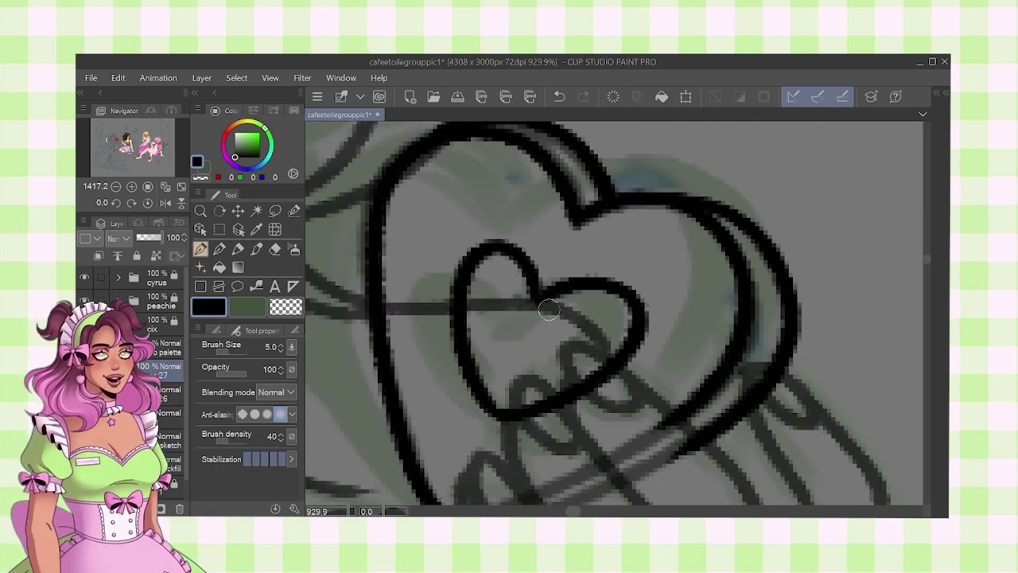
# - Erase the parts of the cookie and inner heart outlines that overlap the fingers
pyautogui.scroll(-4, 550, 270)
pyautogui.press('e')
pyautogui.scroll(6, 606, 302)
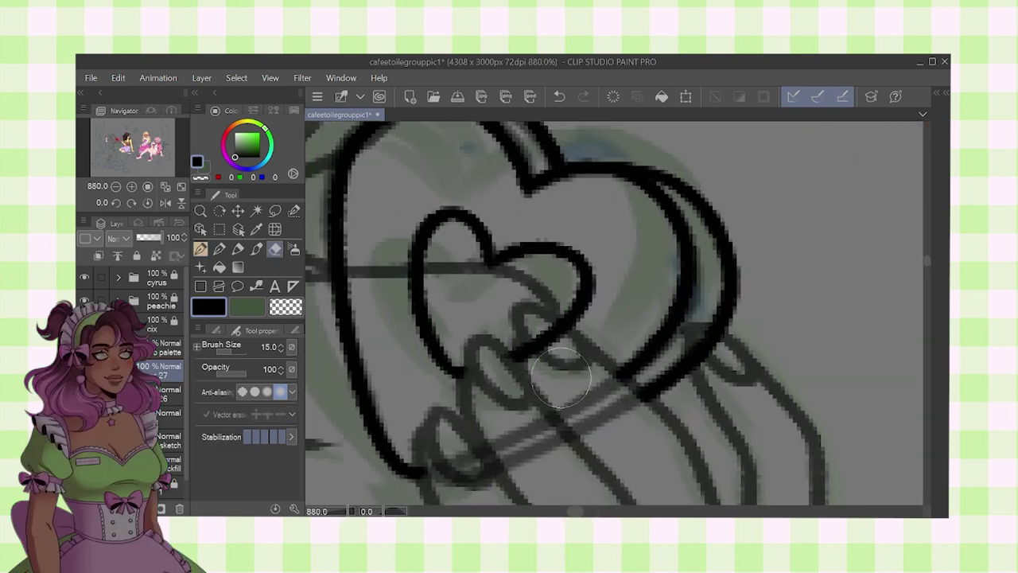
pyautogui.moveTo(703, 371); pyautogui.dragTo(721, 353)
pyautogui.hotkey('ctrl', 'z')
pyautogui.press(']')
pyautogui.press(']')
pyautogui.press(']')
pyautogui.press('[')
pyautogui.press('[')
pyautogui.press('[')
pyautogui.press('[')
pyautogui.press('[')
pyautogui.press('[')
# - Delete the faded heart guide layer
pyautogui.scroll(-3, 516, 398)
pyautogui.click(169, 394)
pyautogui.click(180, 507)
# - Erase the hair lines crossing the cookie on the faded lineart layer with the eraser at size 12
pyautogui.scroll(-5, 613, 290)
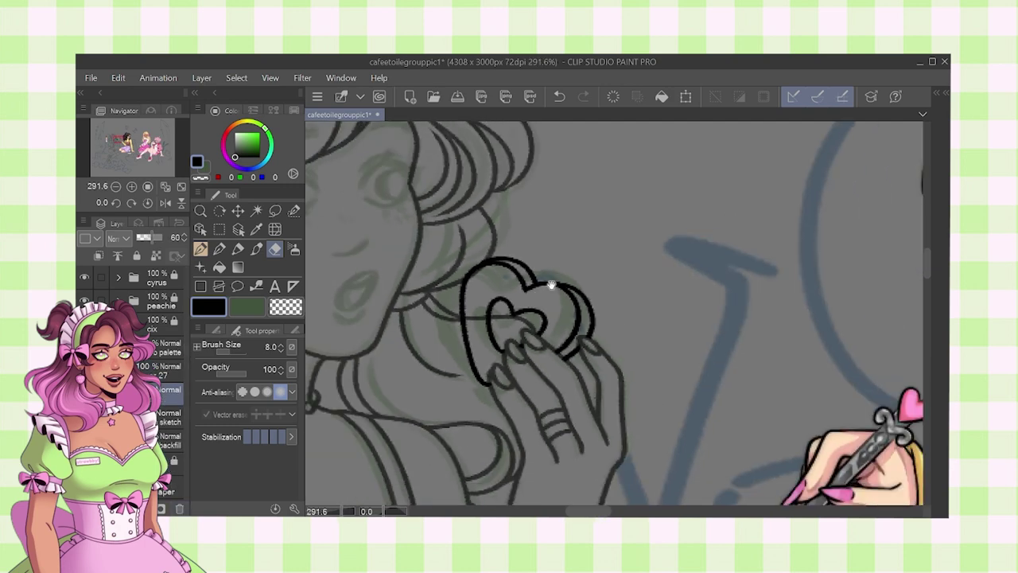
pyautogui.scroll(7, 588, 298)
pyautogui.press(']')
pyautogui.press(']')
pyautogui.moveTo(603, 317); pyautogui.dragTo(473, 302)
pyautogui.scroll(-8, 504, 227)
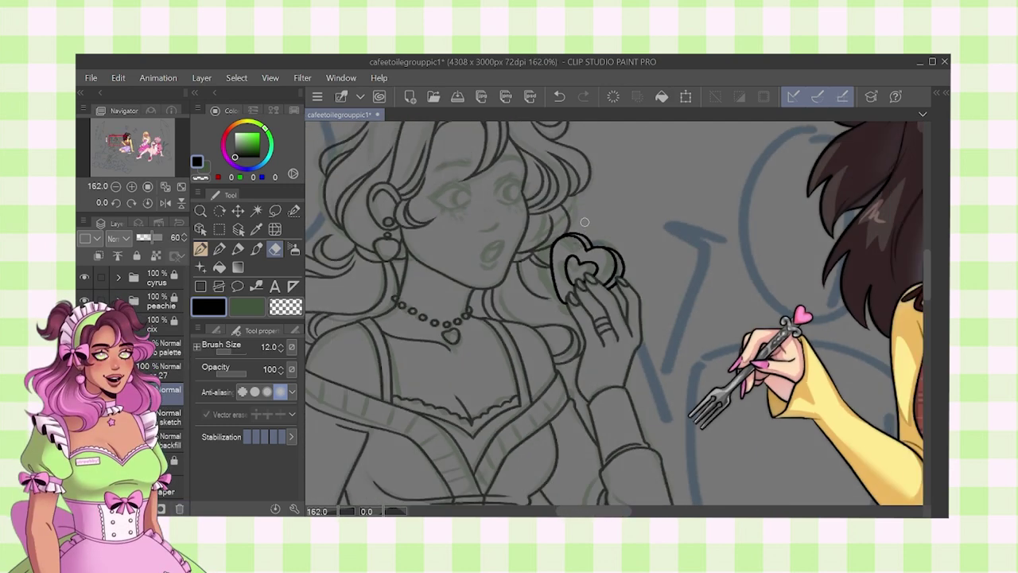
# - Try to merge the cookie layer into the character lineart restored to 100% opacity
pyautogui.click(163, 238)
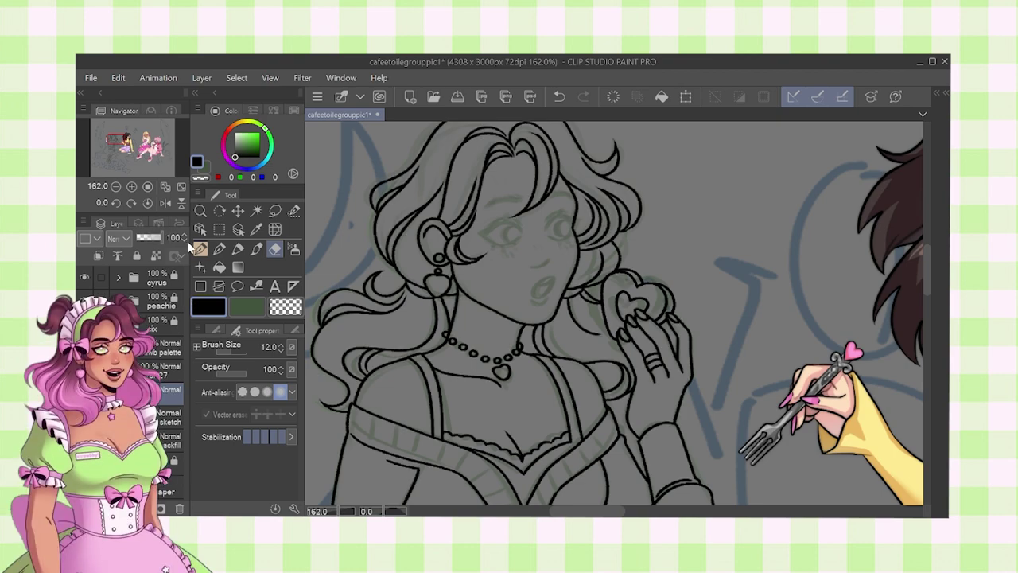
pyautogui.click(177, 368)
pyautogui.hotkey('ctrl', 'e')
pyautogui.press('p')
pyautogui.scroll(-5, 596, 261)
pyautogui.scroll(7, 604, 274)
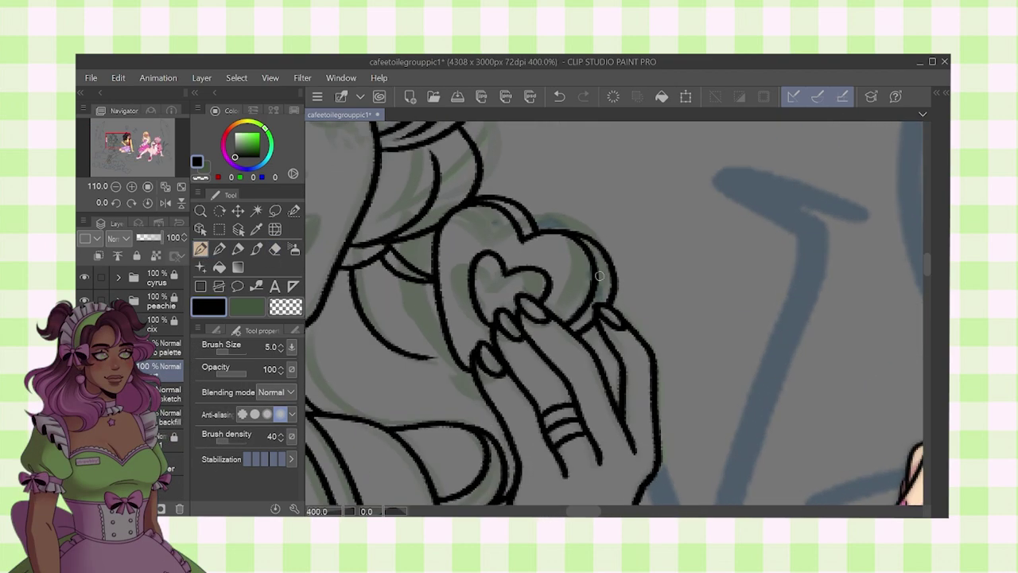
pyautogui.hotkey('ctrl', 'z')
pyautogui.hotkey('ctrl', 'z')
# - Refine the cookie's right thickness edge where it runs down behind the fingers on the cookie layer
pyautogui.press('e')
pyautogui.scroll(1, 598, 300)
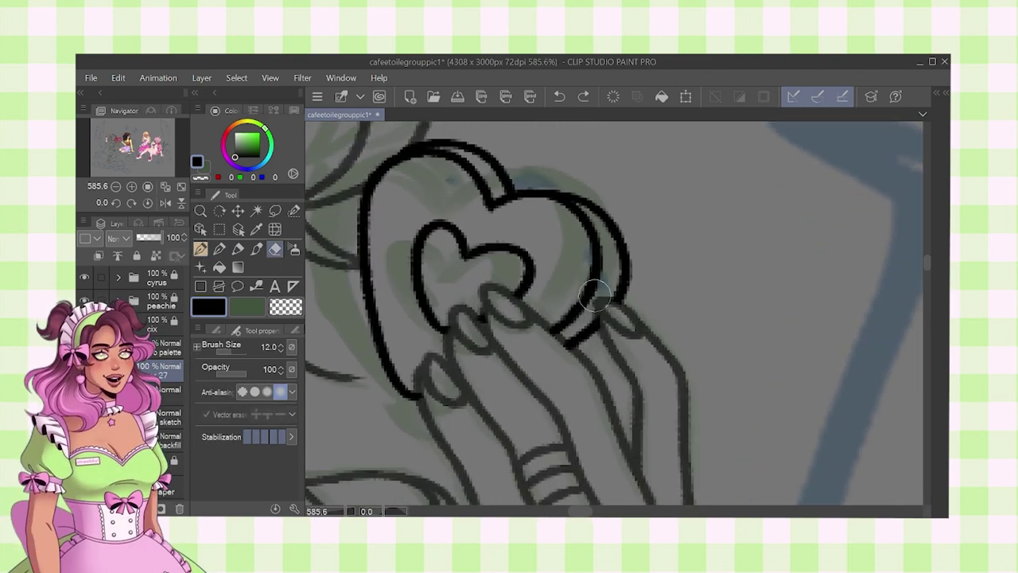
pyautogui.click(164, 390)
pyautogui.click(200, 251)
pyautogui.click(166, 369)
pyautogui.scroll(10, 616, 304)
pyautogui.moveTo(648, 264); pyautogui.dragTo(586, 355)
# - Restore the lineart layer to 100% opacity, merge the cookie layer into it and tidy the cookie's right edge
pyautogui.scroll(-14, 590, 266)
pyautogui.scroll(-3, 591, 263)
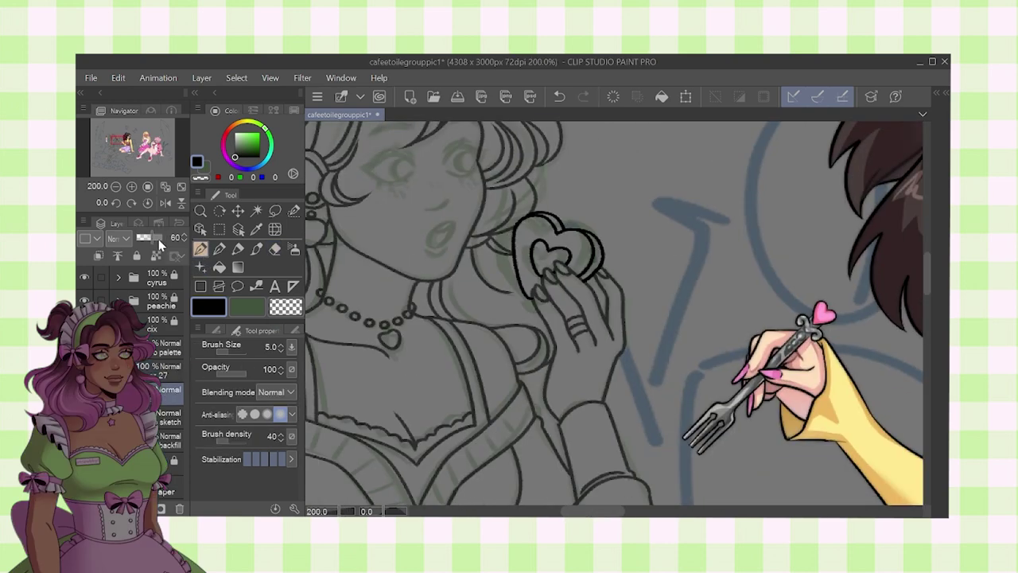
pyautogui.press('e')
pyautogui.scroll(7, 587, 256)
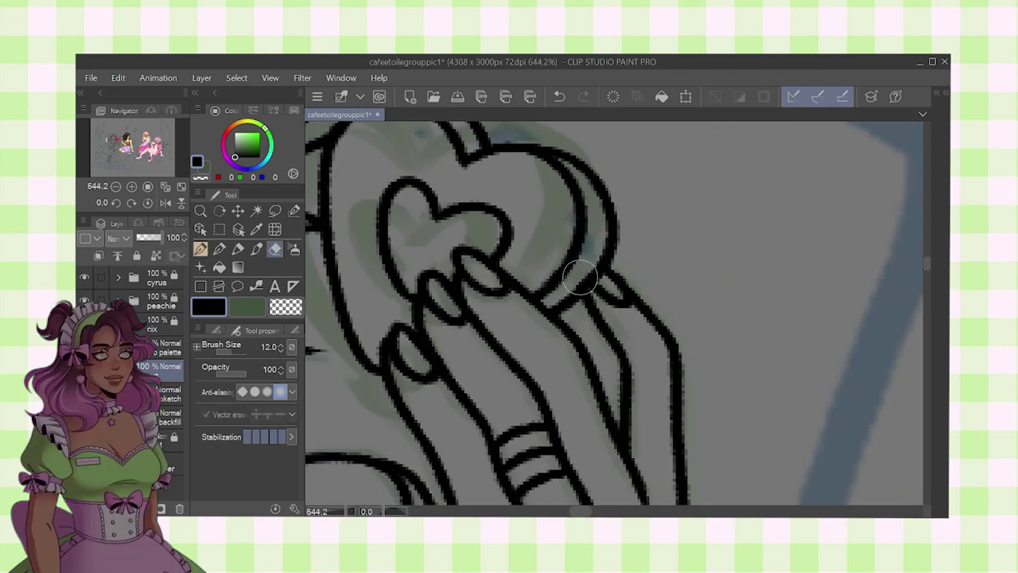
pyautogui.scroll(2, 587, 256)
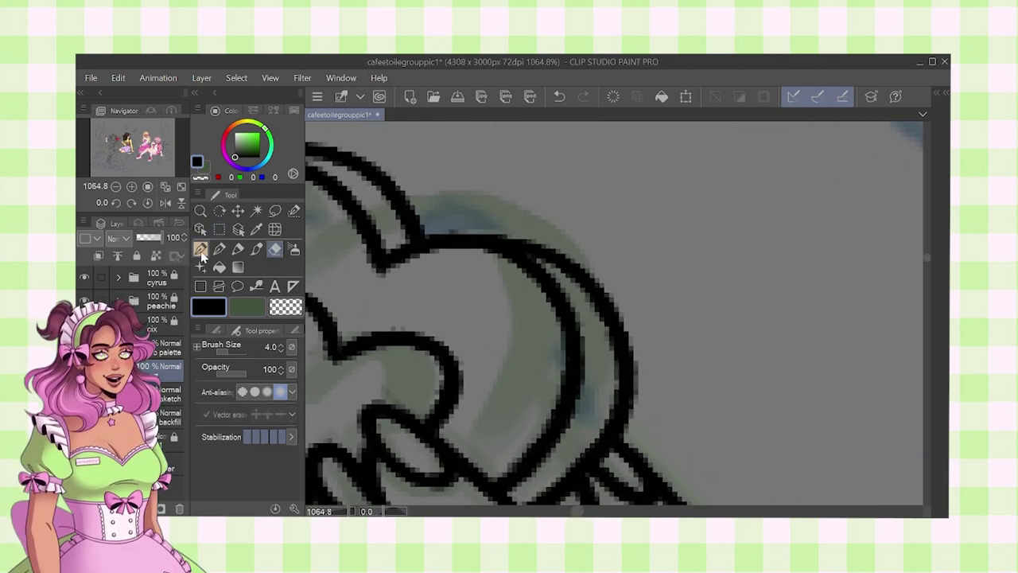
# - Switch back to the pen and add a new layer above the character lineart for the facial features
pyautogui.click(200, 249)
pyautogui.scroll(-5, 586, 300)
pyautogui.moveTo(541, 251); pyautogui.dragTo(764, 144)
pyautogui.hotkey('ctrl', 'shift', 'n')
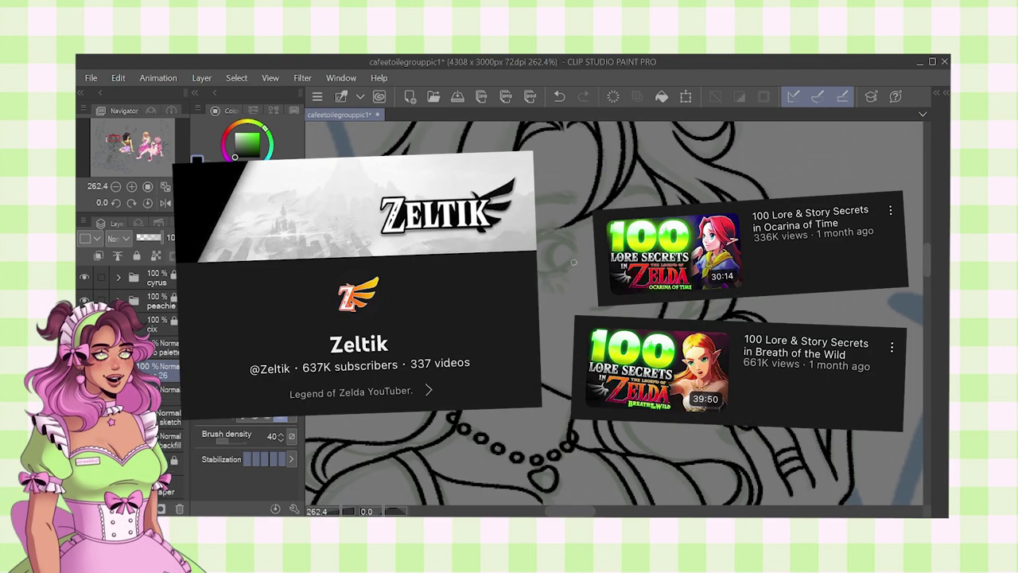
# - Try outlining the open mouth with an upper teeth line and filling its lower part black
pyautogui.scroll(4, 646, 305)
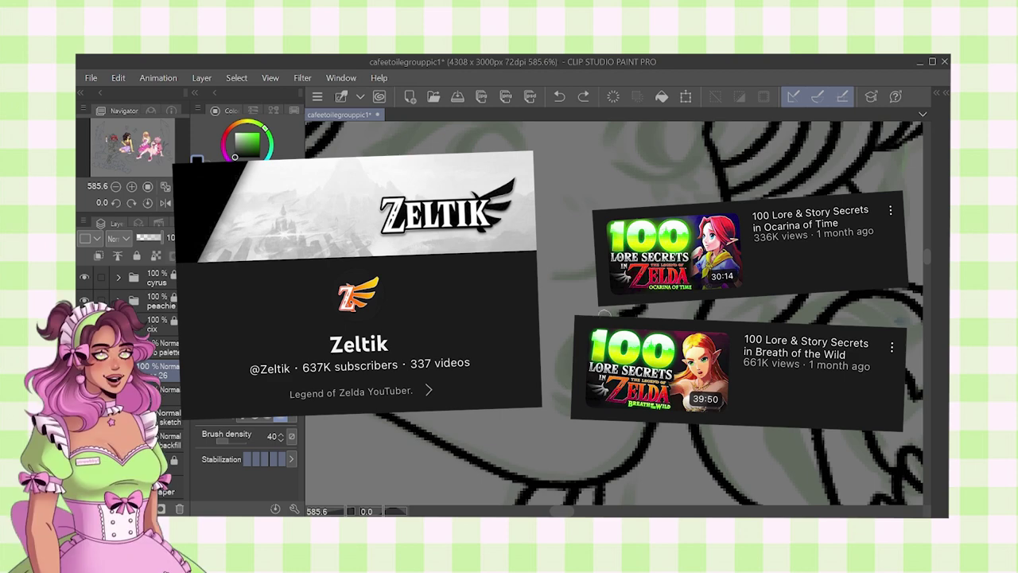
pyautogui.moveTo(568, 383); pyautogui.dragTo(641, 308)
pyautogui.scroll(2, 602, 334)
pyautogui.moveTo(574, 349); pyautogui.dragTo(657, 298)
pyautogui.click(238, 267)
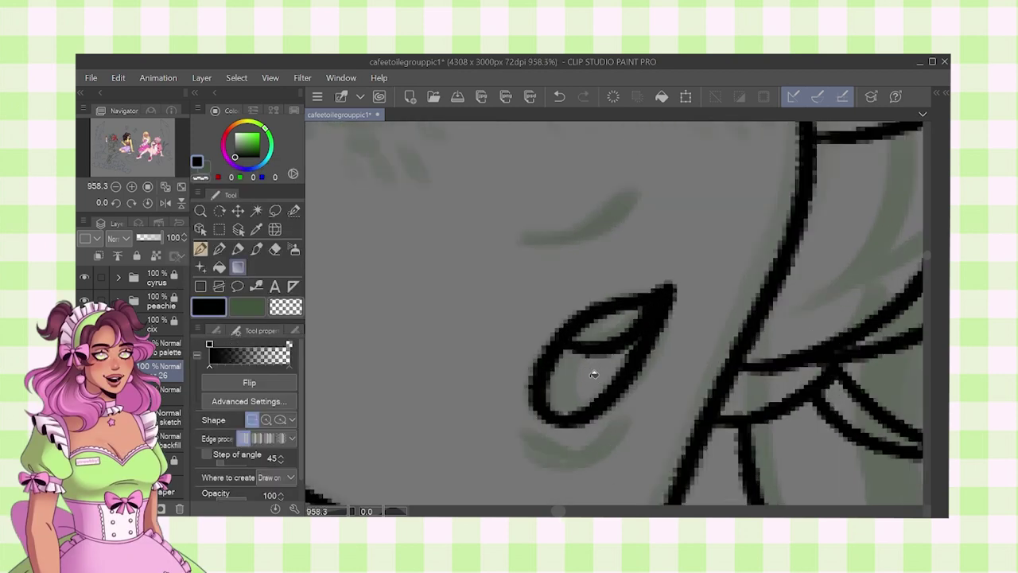
pyautogui.scroll(-4, 584, 350)
pyautogui.click(221, 268)
pyautogui.click(578, 339)
pyautogui.press('p')
pyautogui.scroll(-3, 614, 318)
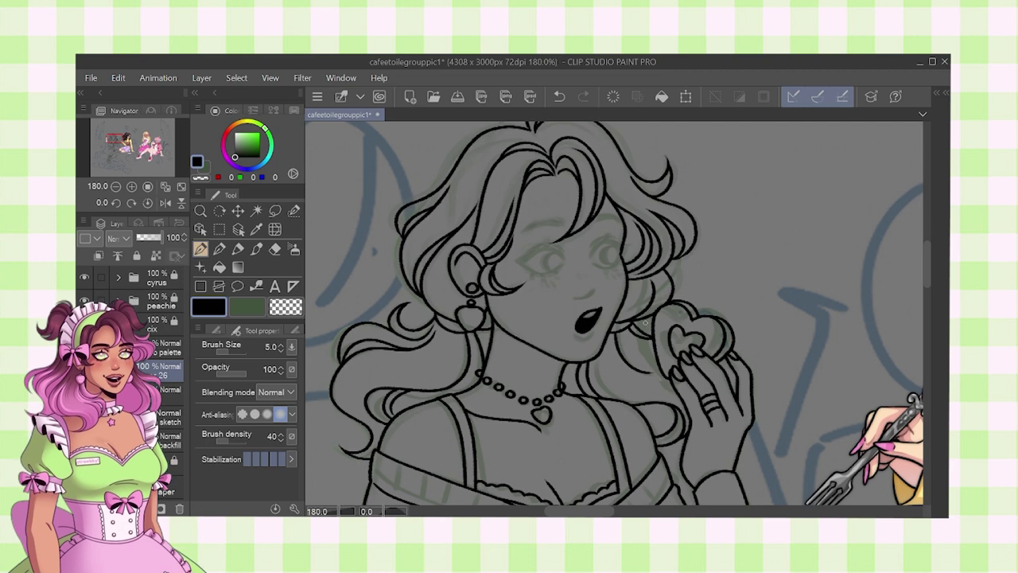
pyautogui.scroll(8, 644, 322)
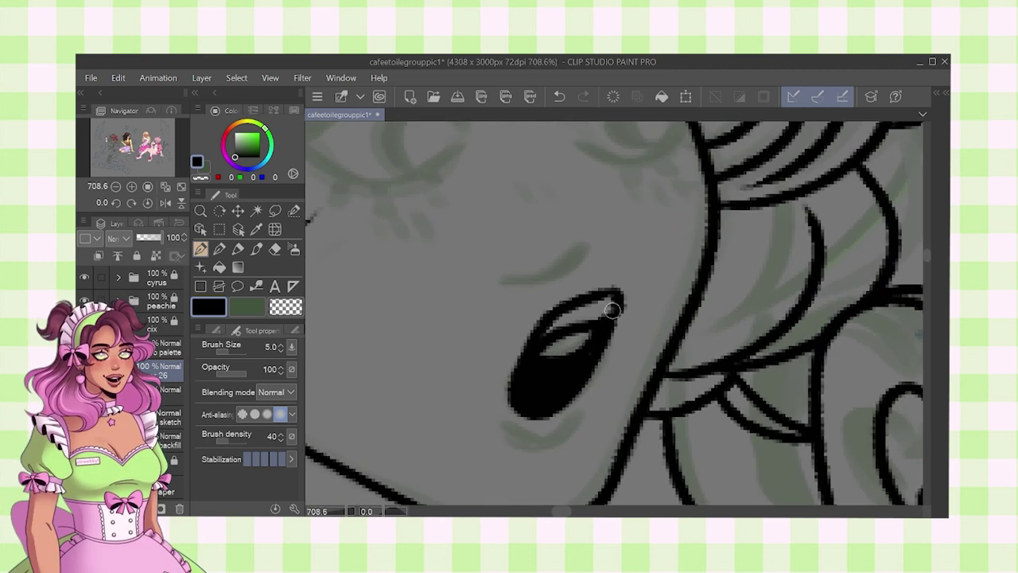
# - Undo the filled mouth and its outline strokes
pyautogui.scroll(-5, 611, 342)
pyautogui.press('k')
pyautogui.hotkey('ctrl', 'z')
pyautogui.hotkey('ctrl', 'z')
pyautogui.hotkey('ctrl', 'z')
pyautogui.hotkey('ctrl', 'z')
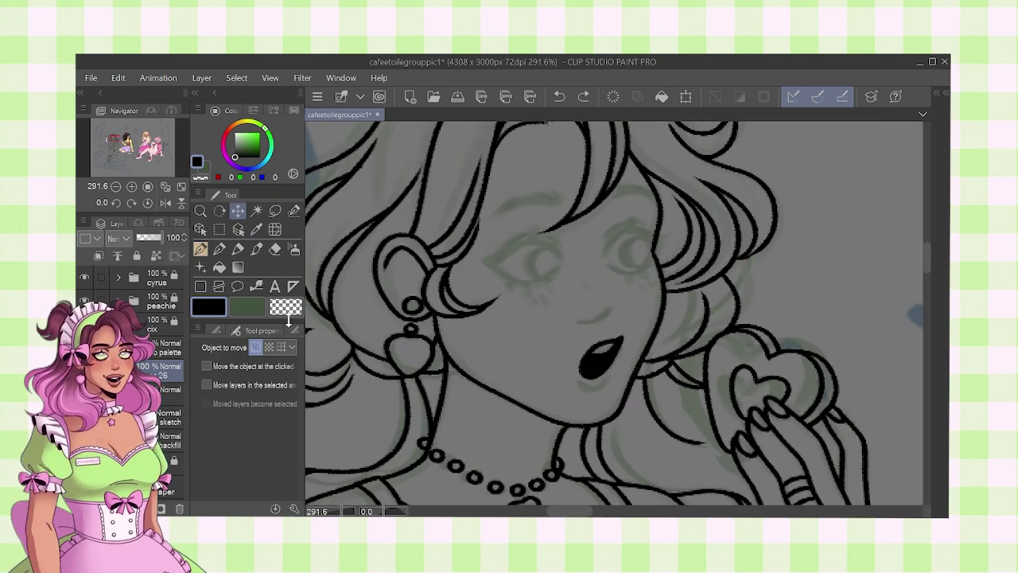
pyautogui.hotkey('ctrl', 'z')
pyautogui.hotkey('ctrl', 'z')
# - Redraw the open mouth's outline and teeth line over the sketch and add a short curve for the lower lip
pyautogui.click(201, 249)
pyautogui.scroll(5, 619, 359)
pyautogui.moveTo(624, 306)
pyautogui.mouseDown()
pyautogui.moveTo(539, 346)
pyautogui.moveTo(532, 402)
pyautogui.moveTo(583, 382)
pyautogui.moveTo(621, 310)
pyautogui.moveTo(603, 399)
pyautogui.mouseUp()
pyautogui.moveTo(530, 358)
pyautogui.mouseDown()
pyautogui.moveTo(575, 302)
pyautogui.moveTo(636, 295)
pyautogui.mouseUp()
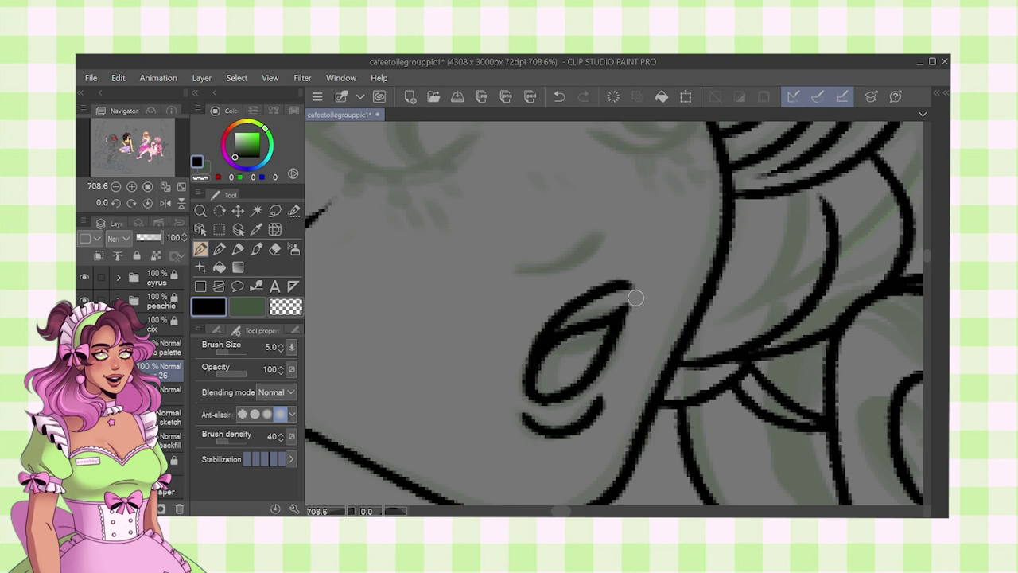
pyautogui.scroll(-4, 578, 350)
pyautogui.hotkey('ctrl', 'z')
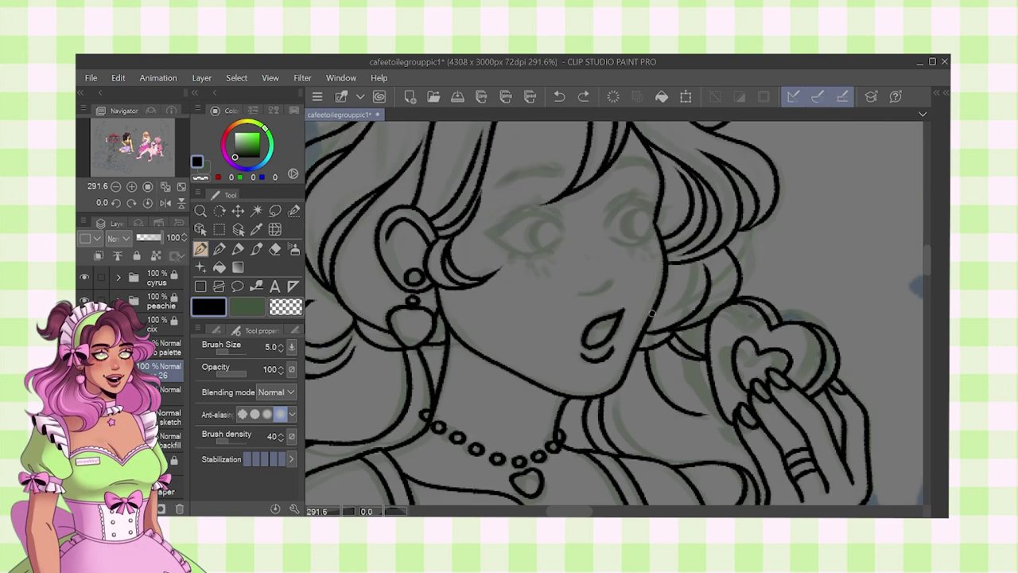
# - Close the outline at the mouth's upper corner and fill the inside below the teeth with black
pyautogui.scroll(3, 599, 329)
pyautogui.moveTo(625, 322); pyautogui.dragTo(637, 308)
pyautogui.click(219, 268)
pyautogui.click(605, 348)
pyautogui.scroll(-4, 609, 329)
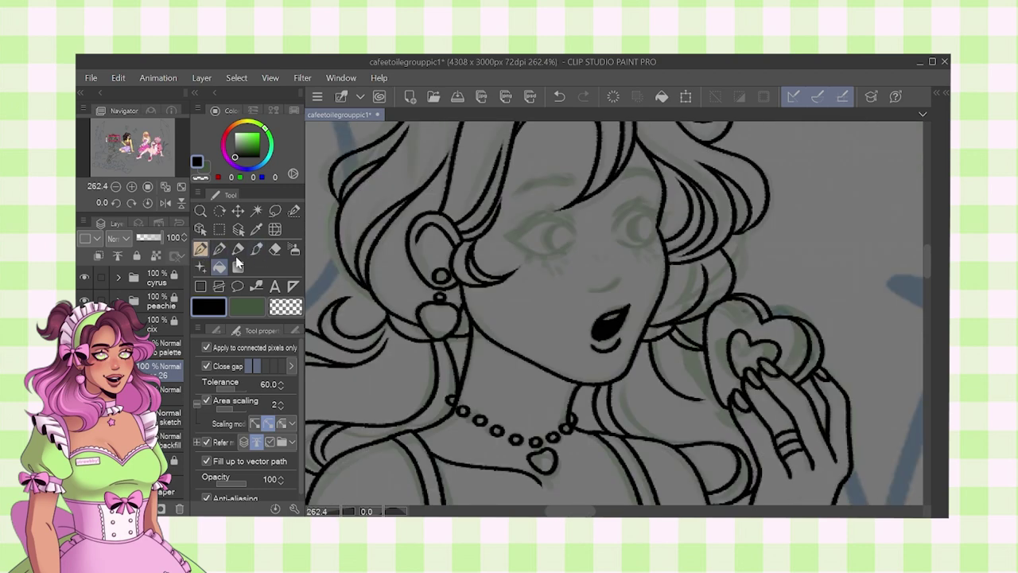
# - Ink the short curved line of the nose above the mouth with the size 5 pen
pyautogui.click(200, 250)
pyautogui.scroll(4, 619, 335)
pyautogui.scroll(-3, 562, 339)
pyautogui.scroll(3, 559, 273)
# - Try outlining the near eye as an almond shape over the sketch
pyautogui.moveTo(539, 338)
pyautogui.mouseDown()
pyautogui.moveTo(599, 321)
pyautogui.moveTo(629, 293)
pyautogui.moveTo(499, 248)
pyautogui.mouseUp()
pyautogui.scroll(-4, 641, 294)
pyautogui.scroll(3, 564, 289)
pyautogui.hotkey('ctrl', 'z')
pyautogui.moveTo(603, 284)
pyautogui.mouseDown()
pyautogui.moveTo(435, 299)
pyautogui.moveTo(576, 312)
pyautogui.mouseUp()
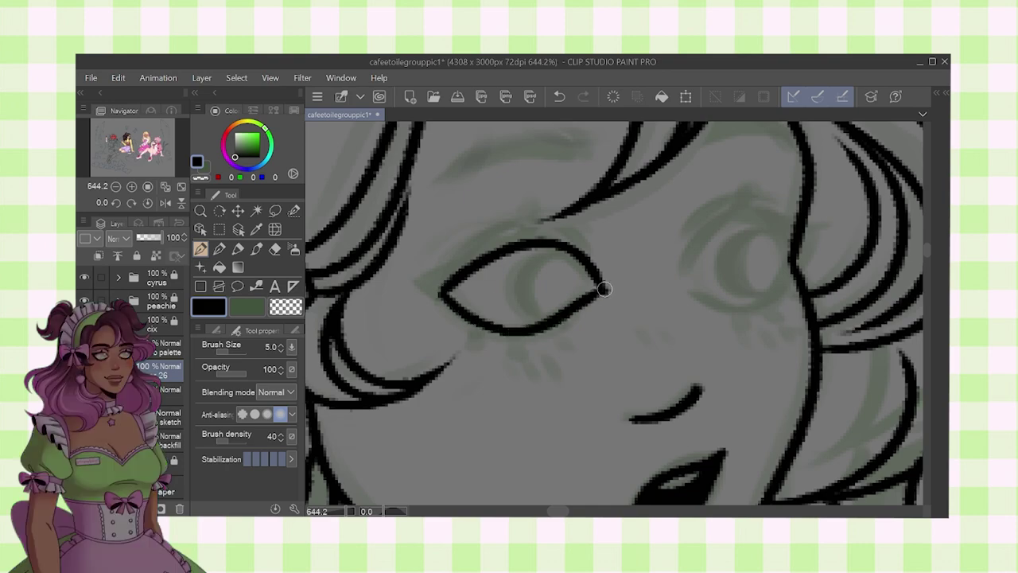
# - Try thickening the near eye's outer corner and upper lid into a solid black wing
pyautogui.scroll(-3, 604, 286)
pyautogui.scroll(5, 583, 279)
pyautogui.moveTo(635, 291); pyautogui.dragTo(599, 308)
pyautogui.press('e')
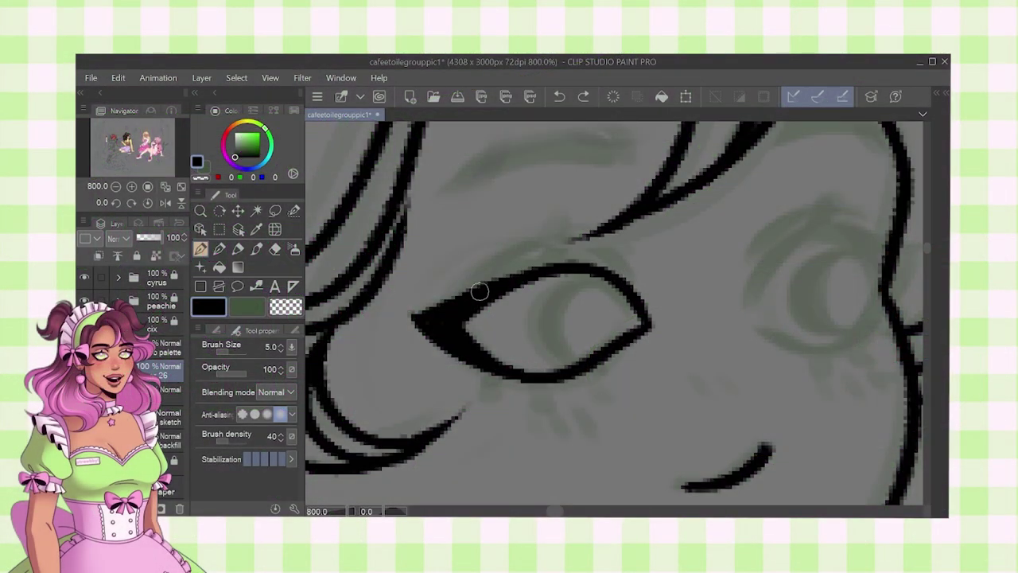
pyautogui.moveTo(521, 276)
pyautogui.mouseDown()
pyautogui.moveTo(551, 230)
pyautogui.moveTo(565, 263)
pyautogui.moveTo(552, 266)
pyautogui.mouseUp()
# - Try adding an eyelid crease, an upper lash and a lower lid line to the near eye
pyautogui.scroll(-6, 654, 254)
pyautogui.scroll(7, 615, 256)
pyautogui.moveTo(521, 270); pyautogui.dragTo(460, 295)
pyautogui.moveTo(579, 269); pyautogui.dragTo(609, 288)
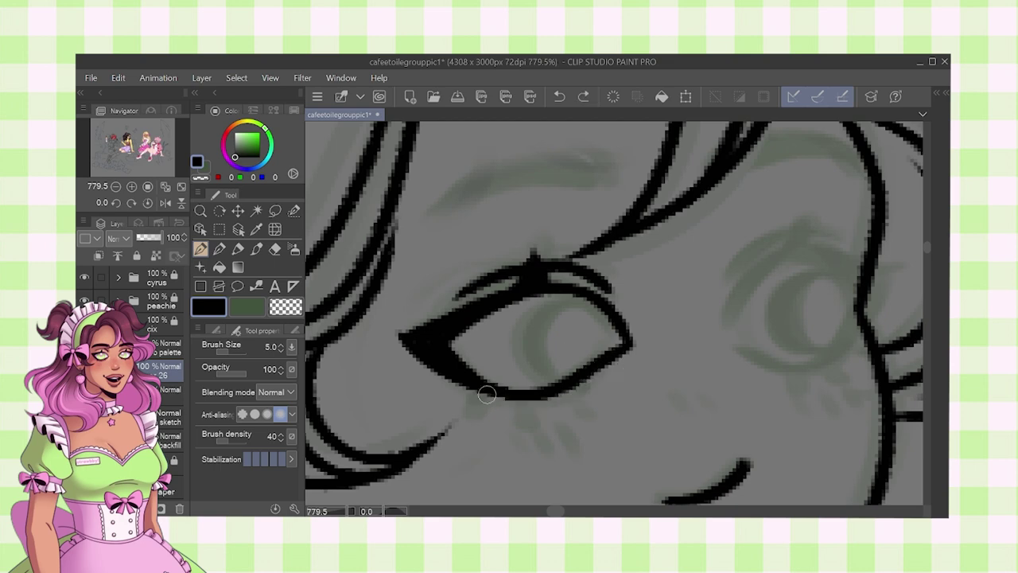
pyautogui.moveTo(475, 396); pyautogui.dragTo(620, 376)
pyautogui.scroll(-6, 595, 273)
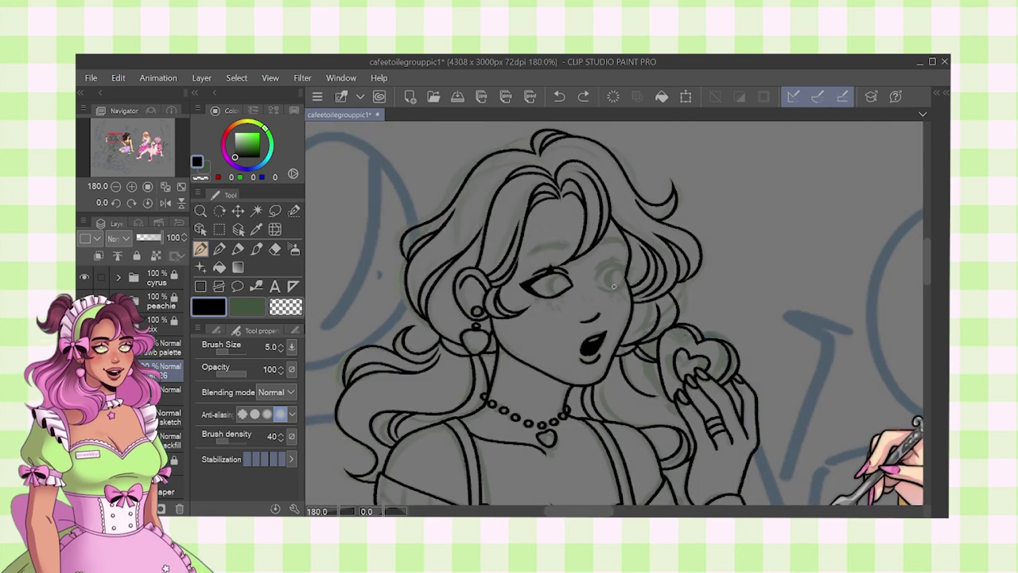
pyautogui.scroll(5, 614, 304)
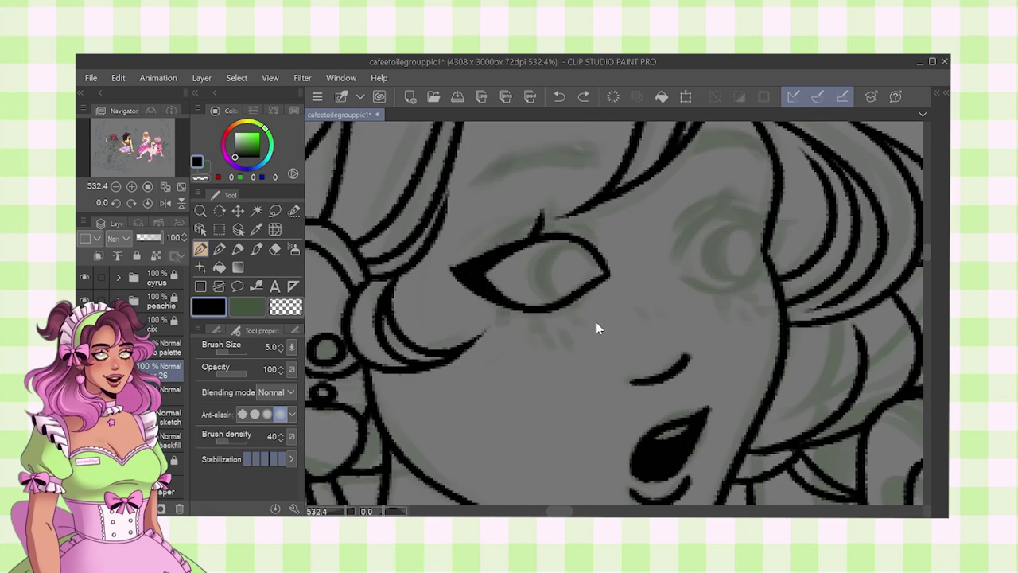
# - Undo all the inked strokes of the near eye
pyautogui.hotkey('ctrl', 'z')
pyautogui.hotkey('ctrl', 'z')
pyautogui.hotkey('ctrl', 'z')
pyautogui.hotkey('ctrl', 'z')
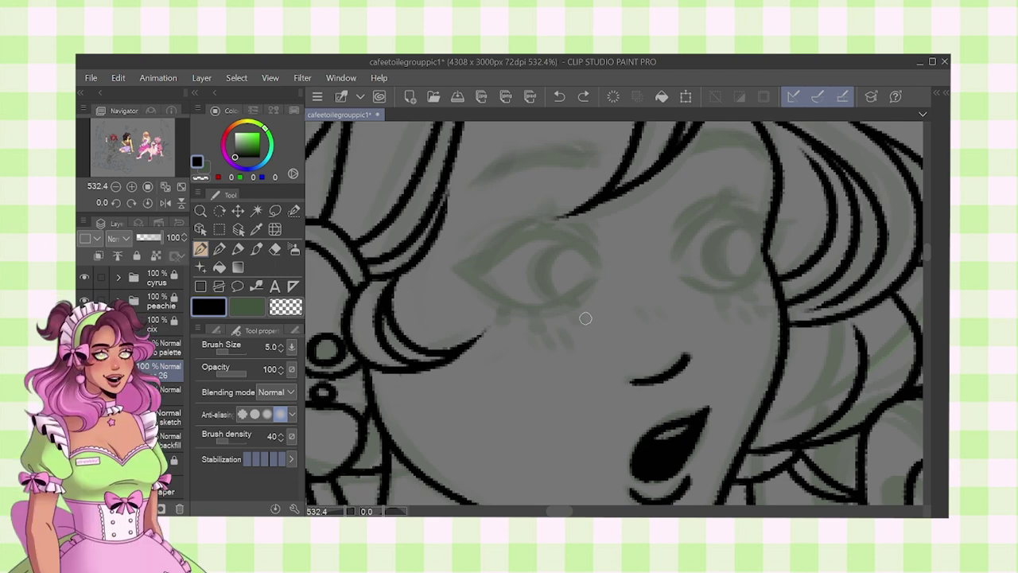
pyautogui.scroll(-5, 585, 318)
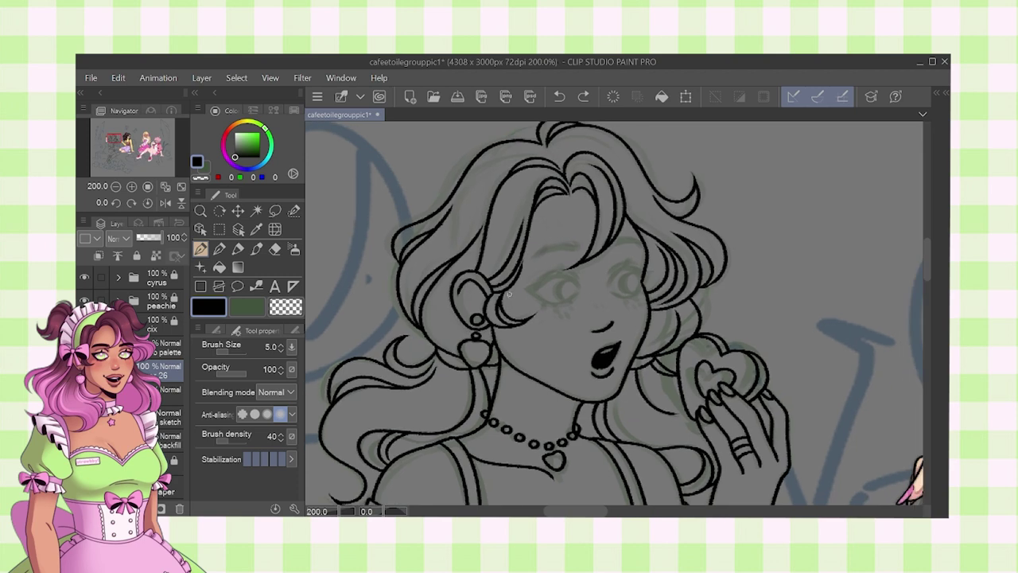
# - Try different outline strokes for the near eye's almond shape, undoing each attempt
pyautogui.scroll(4, 560, 274)
pyautogui.scroll(1, 482, 286)
pyautogui.moveTo(453, 313)
pyautogui.mouseDown()
pyautogui.moveTo(632, 286)
pyautogui.moveTo(609, 275)
pyautogui.moveTo(639, 327)
pyautogui.mouseUp()
pyautogui.hotkey('ctrl', 'z')
pyautogui.hotkey('ctrl', 'z')
pyautogui.moveTo(637, 330)
pyautogui.mouseDown()
pyautogui.moveTo(609, 338)
pyautogui.moveTo(458, 318)
pyautogui.mouseUp()
pyautogui.scroll(-4, 499, 282)
pyautogui.hotkey('ctrl', 'z')
# - Ink the near eye's almond outline again and thicken its outer corner into a black wing
pyautogui.scroll(4, 493, 294)
pyautogui.moveTo(458, 283); pyautogui.dragTo(628, 302)
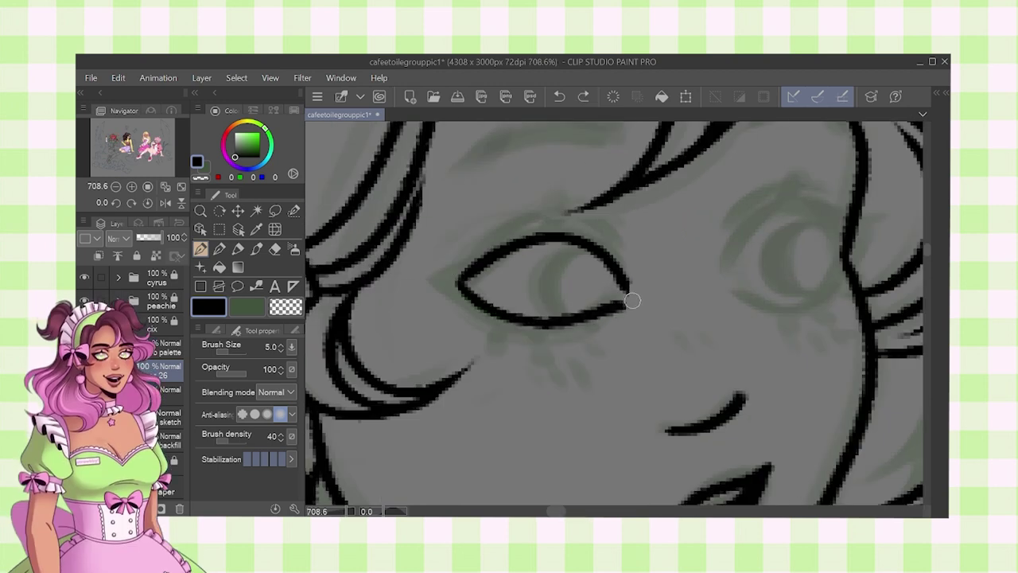
pyautogui.hotkey('ctrl', 'z')
pyautogui.moveTo(558, 320)
pyautogui.mouseDown()
pyautogui.moveTo(459, 306)
pyautogui.moveTo(430, 266)
pyautogui.moveTo(544, 235)
pyautogui.mouseUp()
pyautogui.moveTo(474, 261); pyautogui.dragTo(439, 266)
pyautogui.scroll(-6, 439, 266)
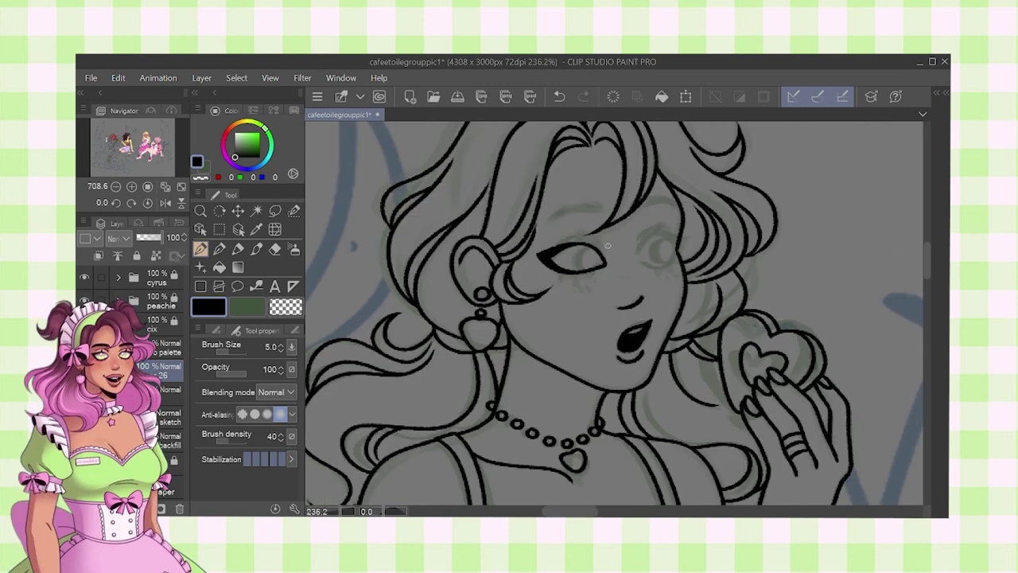
# - Lasso the inked near eye, rotate and shift it slightly with a free transform, and clear the selection
pyautogui.press('m')
pyautogui.scroll(2, 604, 225)
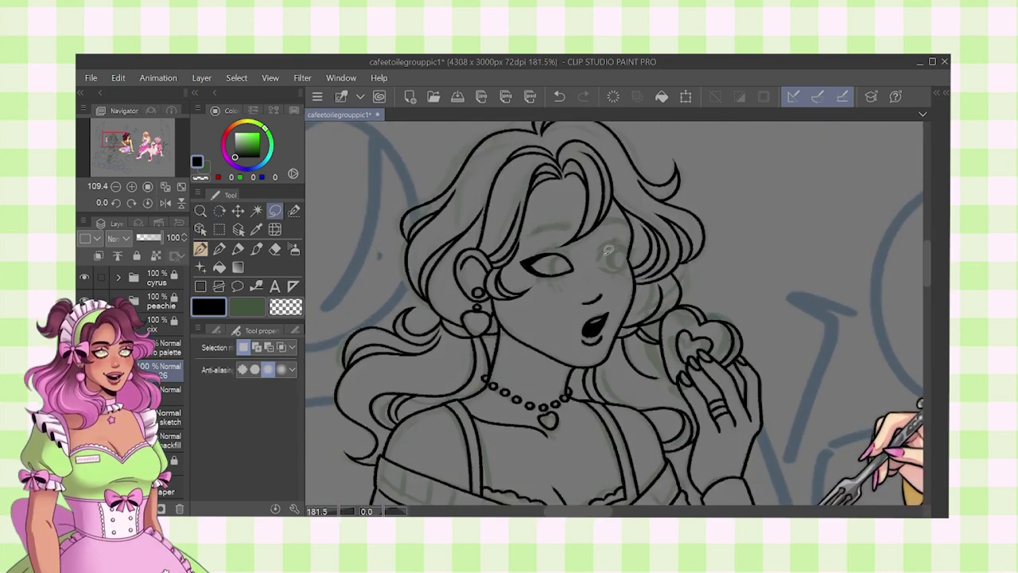
pyautogui.press('p')
pyautogui.scroll(3, 561, 272)
pyautogui.press('m')
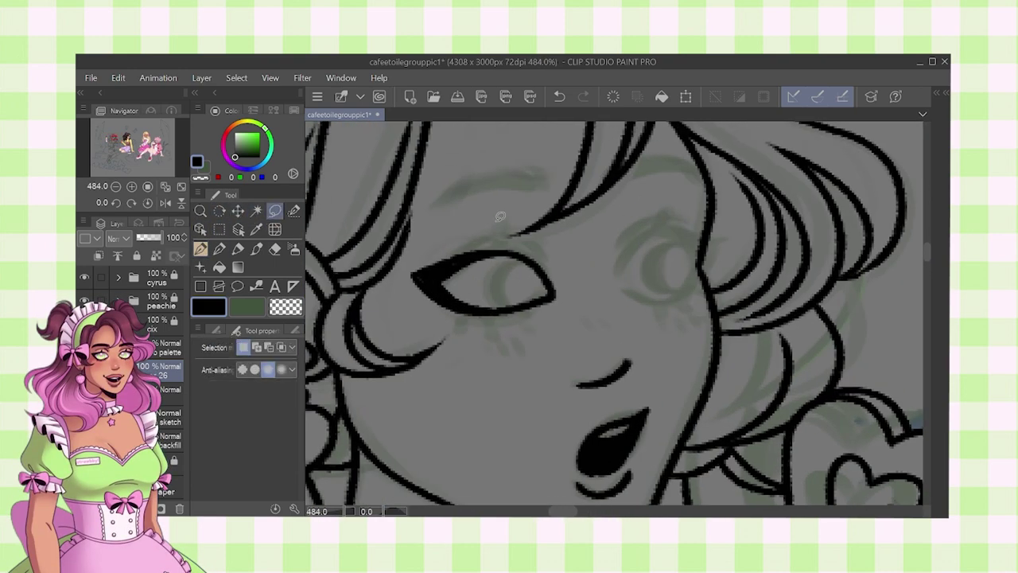
pyautogui.moveTo(397, 224); pyautogui.dragTo(585, 337)
pyautogui.hotkey('ctrl', 't')
pyautogui.moveTo(618, 272); pyautogui.dragTo(617, 263)
pyautogui.moveTo(570, 286); pyautogui.dragTo(567, 289)
pyautogui.press('Return')
pyautogui.click(302, 78)
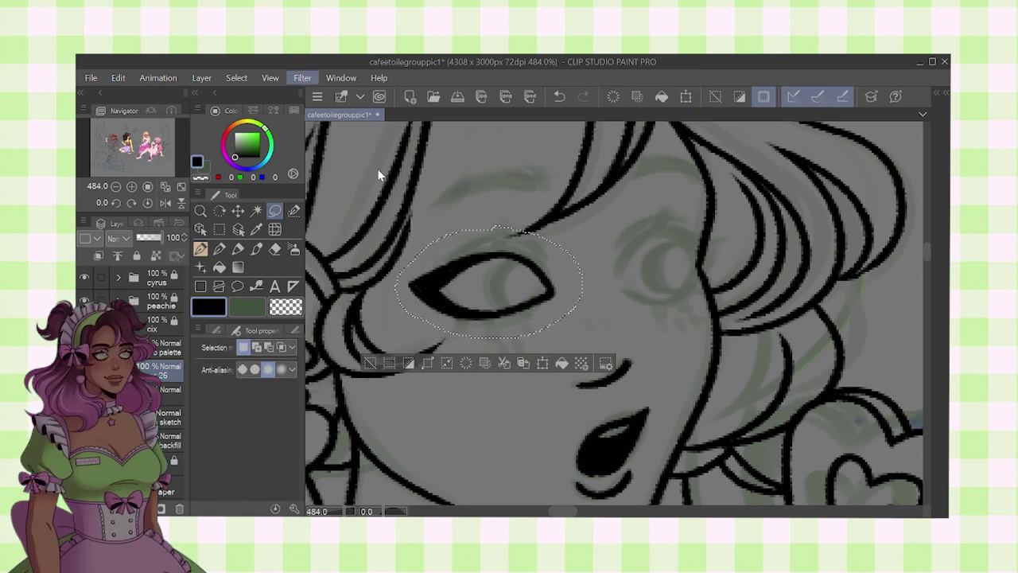
pyautogui.hotkey('ctrl', 'd')
pyautogui.scroll(-5, 499, 191)
# - Ink the near eye's eyelid crease, the line under its lower lid and short upper and lower lashes
pyautogui.press('p')
pyautogui.scroll(2, 494, 227)
pyautogui.scroll(2, 494, 227)
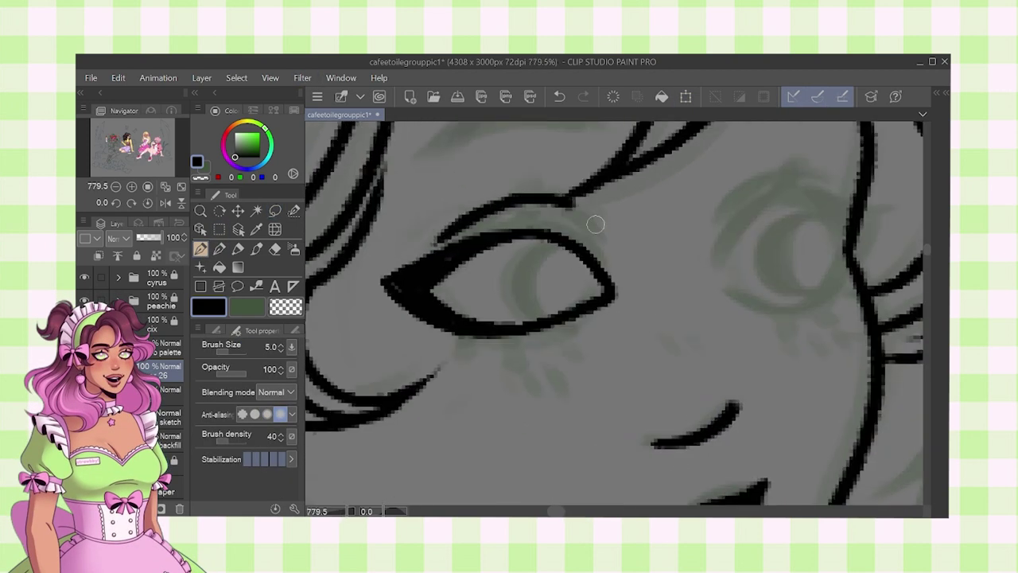
pyautogui.scroll(-2, 395, 289)
pyautogui.scroll(2, 516, 292)
pyautogui.scroll(1, 517, 292)
pyautogui.moveTo(464, 295); pyautogui.dragTo(596, 276)
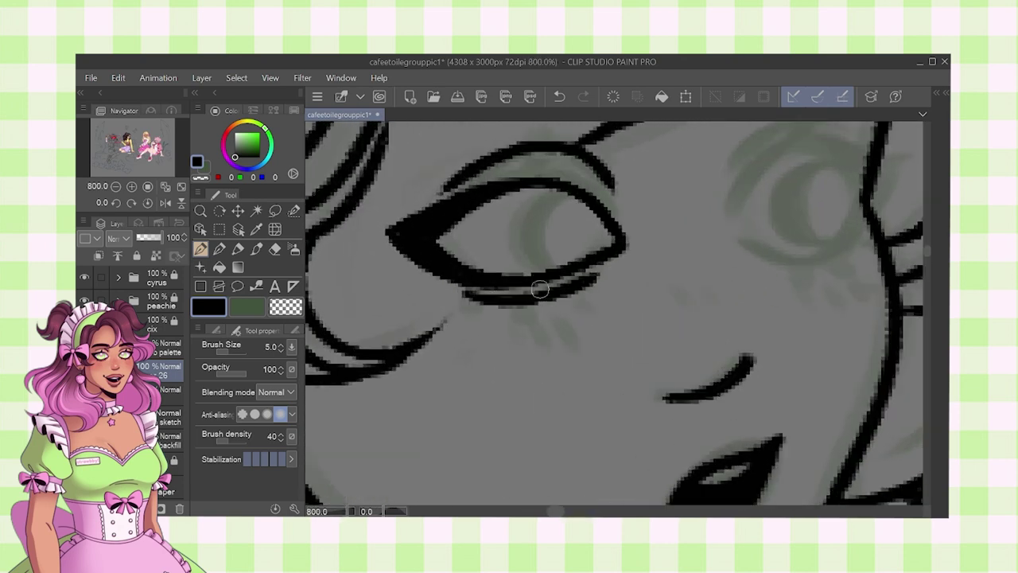
pyautogui.scroll(-5, 602, 291)
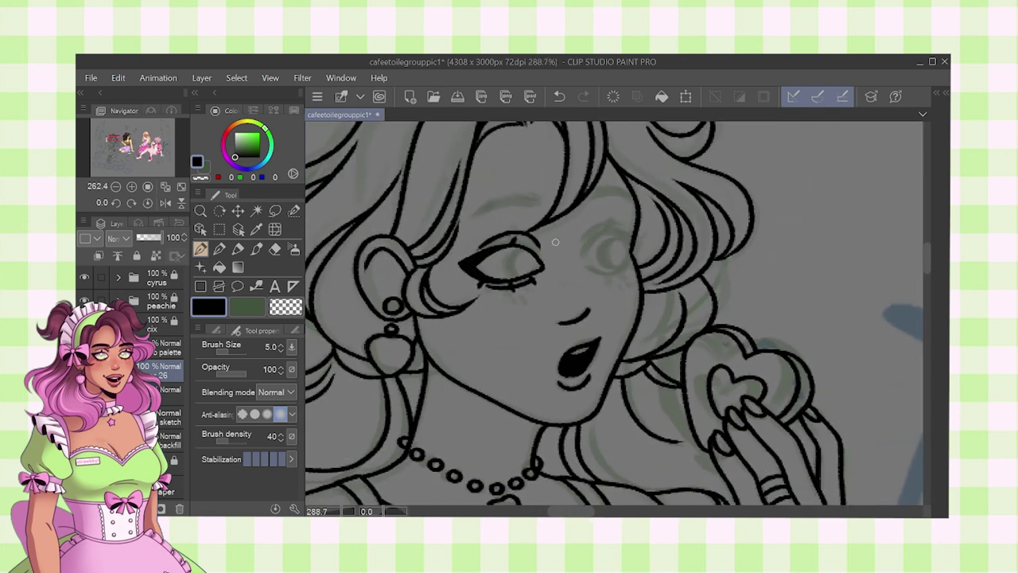
# - Outline the far eye over the sketch and thicken its outer corner into a black wing
pyautogui.scroll(4, 601, 267)
pyautogui.moveTo(587, 278); pyautogui.dragTo(692, 251)
pyautogui.moveTo(610, 256); pyautogui.dragTo(690, 238)
pyautogui.moveTo(586, 284)
pyautogui.mouseDown()
pyautogui.moveTo(695, 256)
pyautogui.moveTo(665, 299)
pyautogui.moveTo(716, 243)
pyautogui.moveTo(674, 233)
pyautogui.moveTo(718, 237)
pyautogui.mouseUp()
pyautogui.scroll(-5, 712, 237)
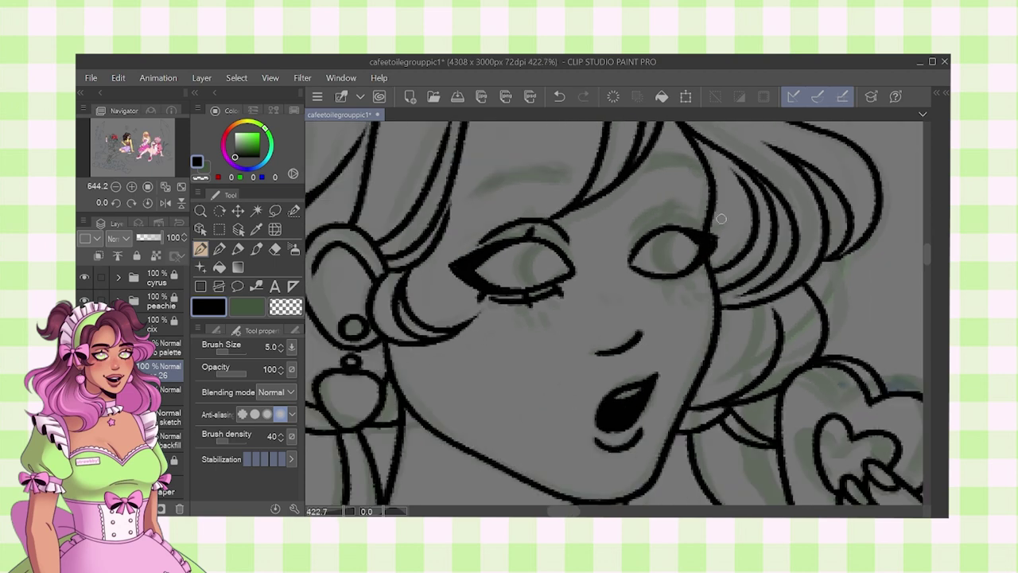
# - Ink the eyelid crease above the far eye and the short line beneath its lower lid
pyautogui.scroll(6, 713, 231)
pyautogui.moveTo(588, 211); pyautogui.dragTo(685, 230)
pyautogui.hotkey('ctrl', 'z')
pyautogui.moveTo(649, 234); pyautogui.dragTo(723, 245)
pyautogui.scroll(-1, 726, 250)
pyautogui.moveTo(635, 264)
pyautogui.mouseDown()
pyautogui.moveTo(734, 233)
pyautogui.moveTo(746, 243)
pyautogui.mouseUp()
pyautogui.hotkey('ctrl', 'z')
pyautogui.moveTo(637, 263); pyautogui.dragTo(748, 235)
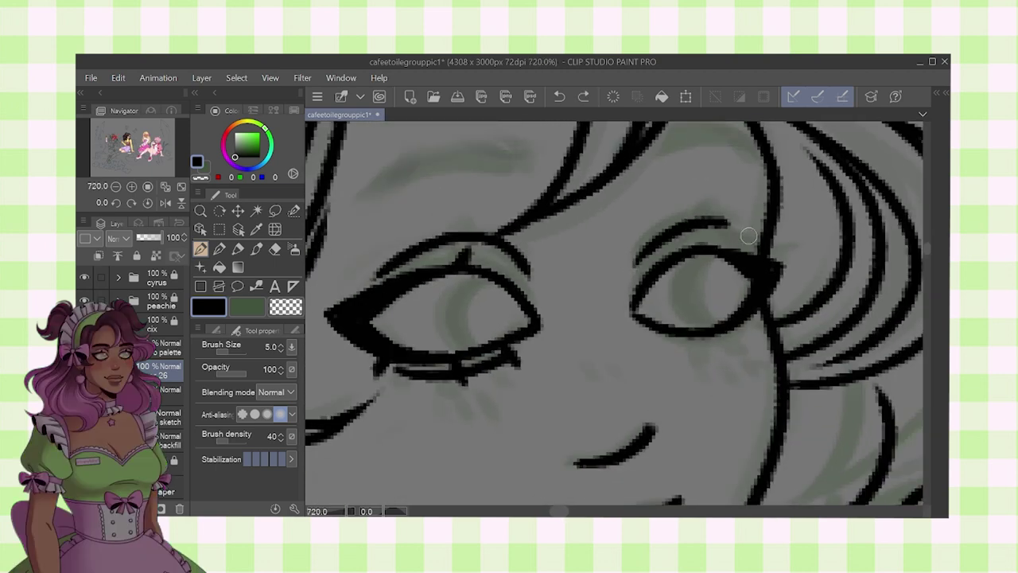
pyautogui.moveTo(653, 337); pyautogui.dragTo(738, 342)
# - Remove both inked eyes, keeping the nose and mouth
pyautogui.scroll(-10, 660, 328)
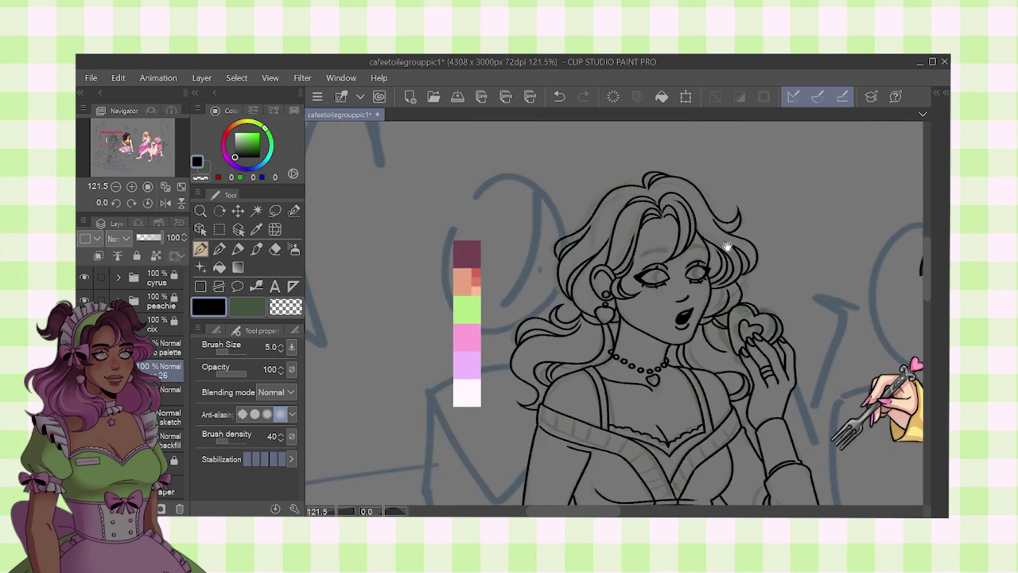
pyautogui.click(276, 210)
pyautogui.scroll(4, 559, 217)
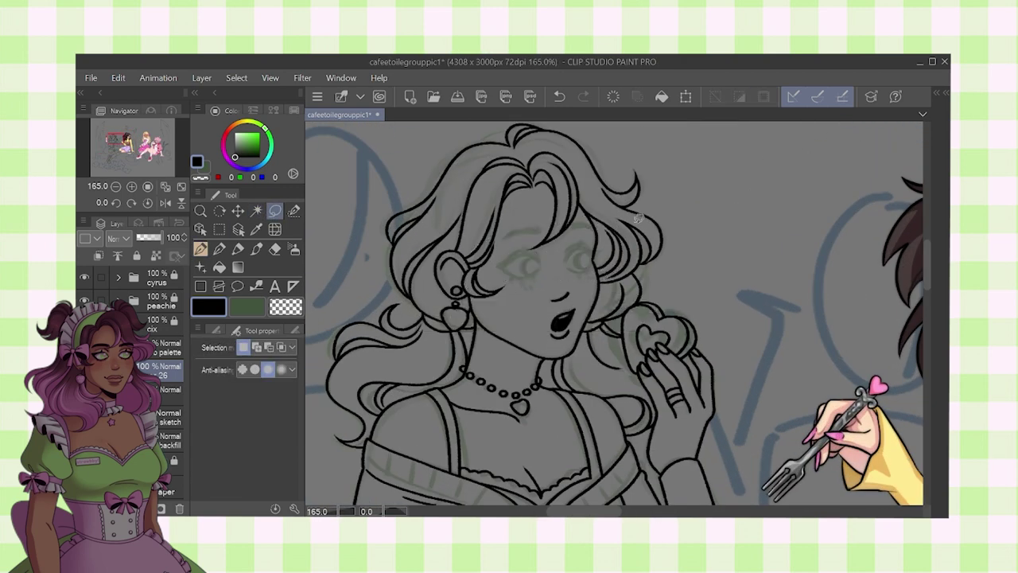
# - Add a Multiply layer beneath the facial lineart layer and choose the Flat marker with the dark green colour (66, 83, 61)
pyautogui.click(239, 250)
pyautogui.click(168, 392)
pyautogui.hotkey('ctrl', 'shift', 'n')
pyautogui.click(248, 307)
pyautogui.click(219, 288)
pyautogui.scroll(4, 519, 243)
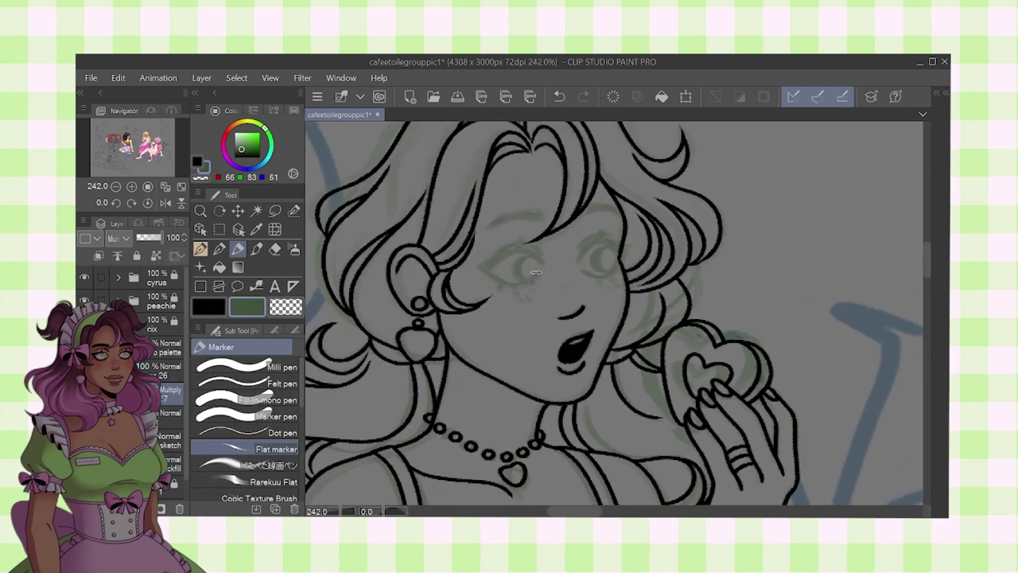
# - Outline the near eye's almond shape in dark green with the Flat marker, undoing unsatisfactory strokes
pyautogui.moveTo(469, 272); pyautogui.dragTo(556, 289)
pyautogui.hotkey('ctrl', 'z')
pyautogui.hotkey('ctrl', 'z')
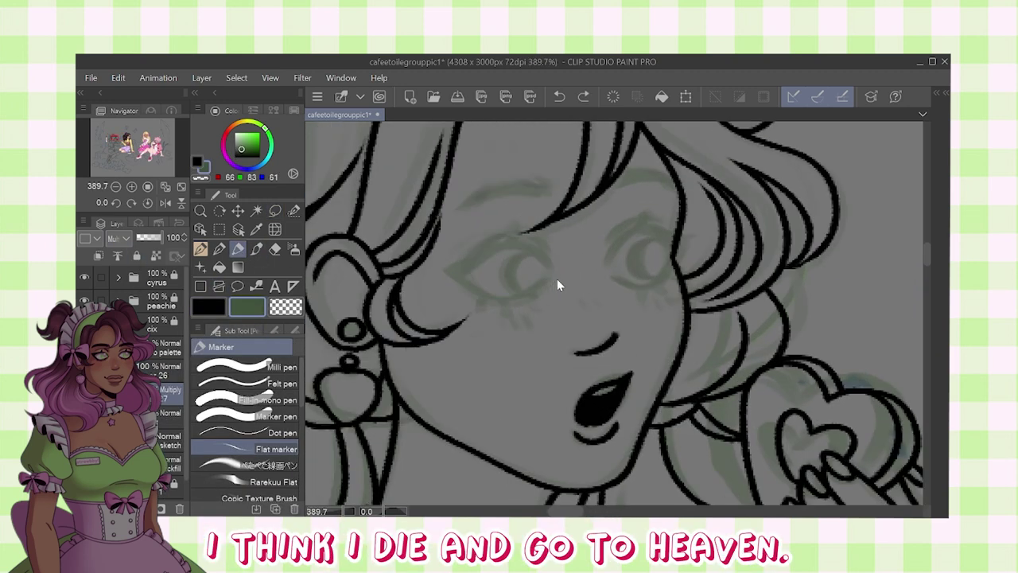
pyautogui.moveTo(508, 244)
pyautogui.mouseDown()
pyautogui.moveTo(481, 259)
pyautogui.moveTo(513, 243)
pyautogui.moveTo(475, 282)
pyautogui.moveTo(534, 290)
pyautogui.moveTo(556, 278)
pyautogui.mouseUp()
pyautogui.hotkey('ctrl', 'z')
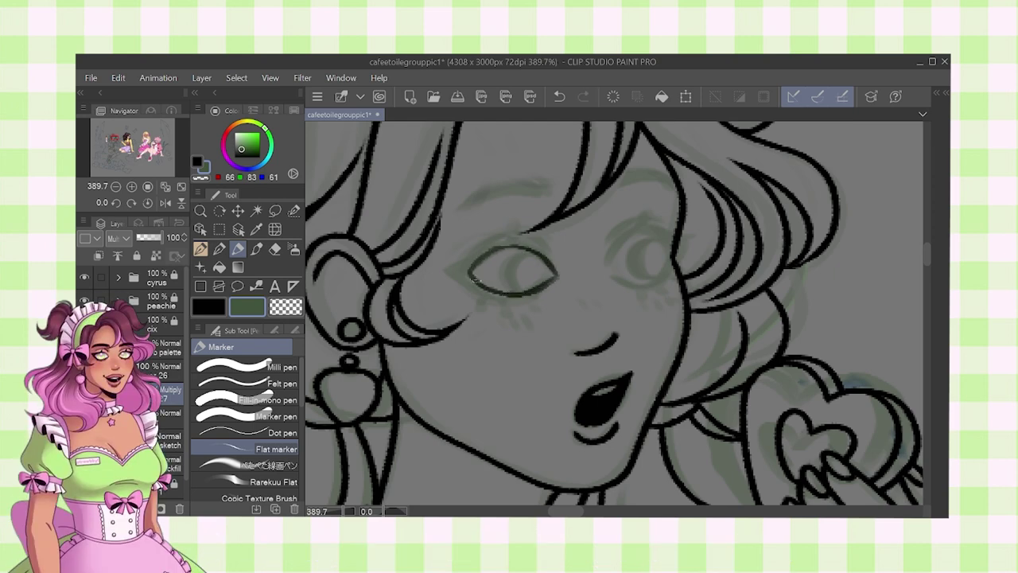
# - Sketch the near eye's dark outer wing, eyelid crease, upper lash and three short lower lashes
pyautogui.moveTo(463, 274); pyautogui.dragTo(450, 263)
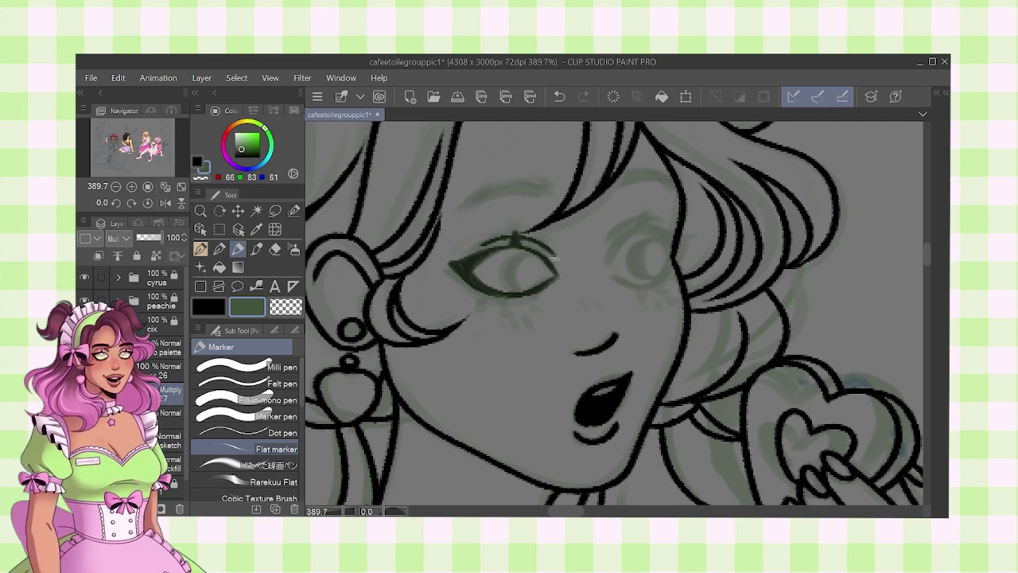
pyautogui.moveTo(514, 298); pyautogui.dragTo(517, 305)
pyautogui.moveTo(539, 292); pyautogui.dragTo(543, 301)
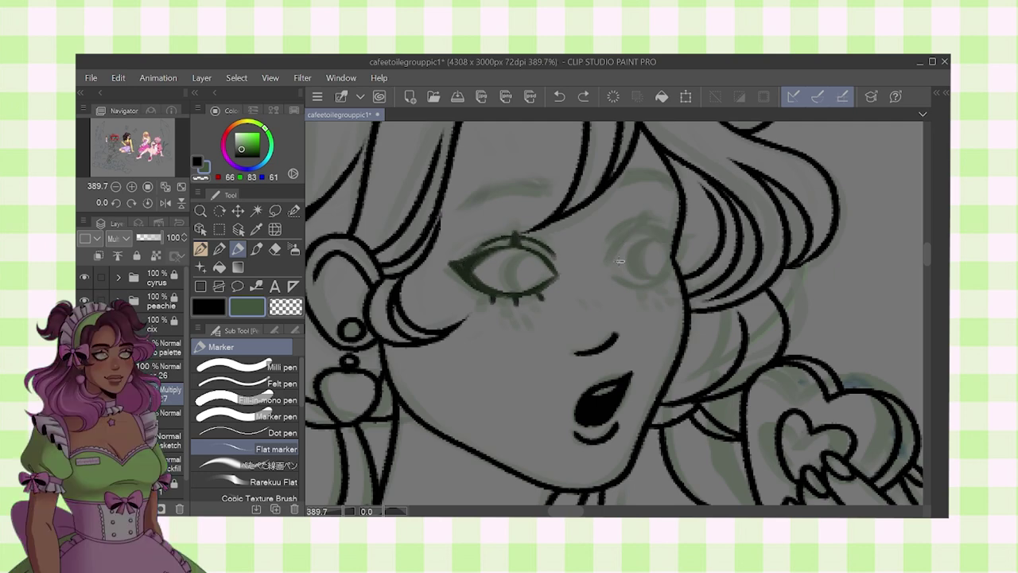
# - Sketch the far eye in dark green with its outline, outer wing, eyelid crease and short lashes
pyautogui.moveTo(677, 237); pyautogui.dragTo(663, 245)
pyautogui.hotkey('ctrl', 'z')
pyautogui.moveTo(611, 245); pyautogui.dragTo(667, 231)
pyautogui.moveTo(645, 222); pyautogui.dragTo(638, 232)
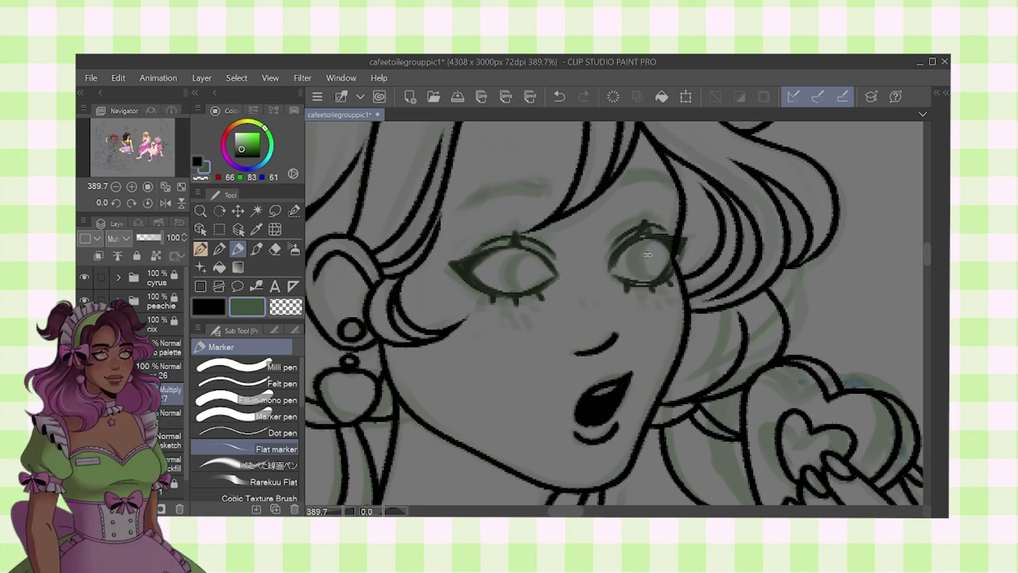
# - Adjust the shapes of both sketched eyes with the Liquify tool
pyautogui.scroll(-3, 644, 266)
pyautogui.press('j')
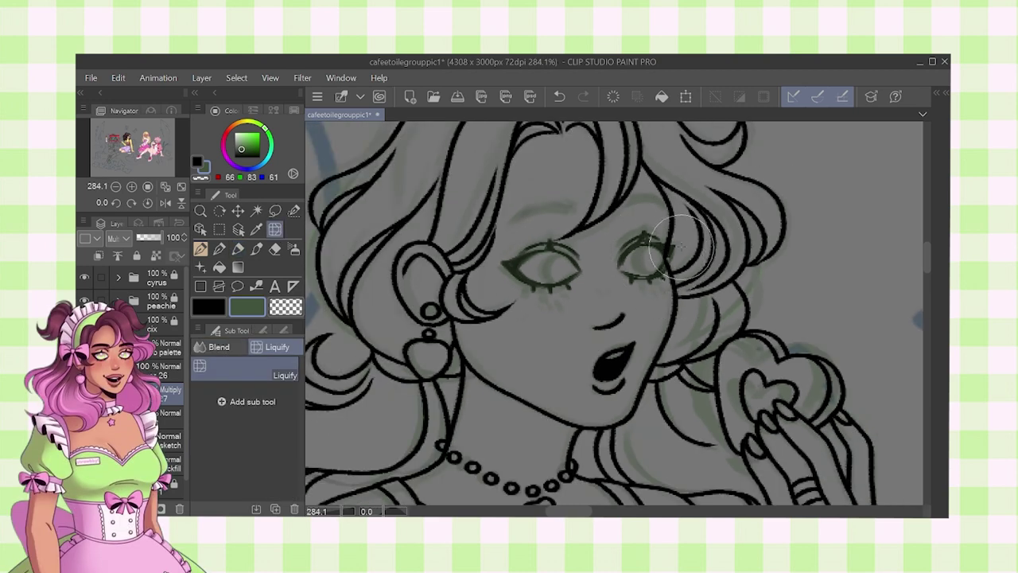
pyautogui.moveTo(623, 253); pyautogui.dragTo(680, 263)
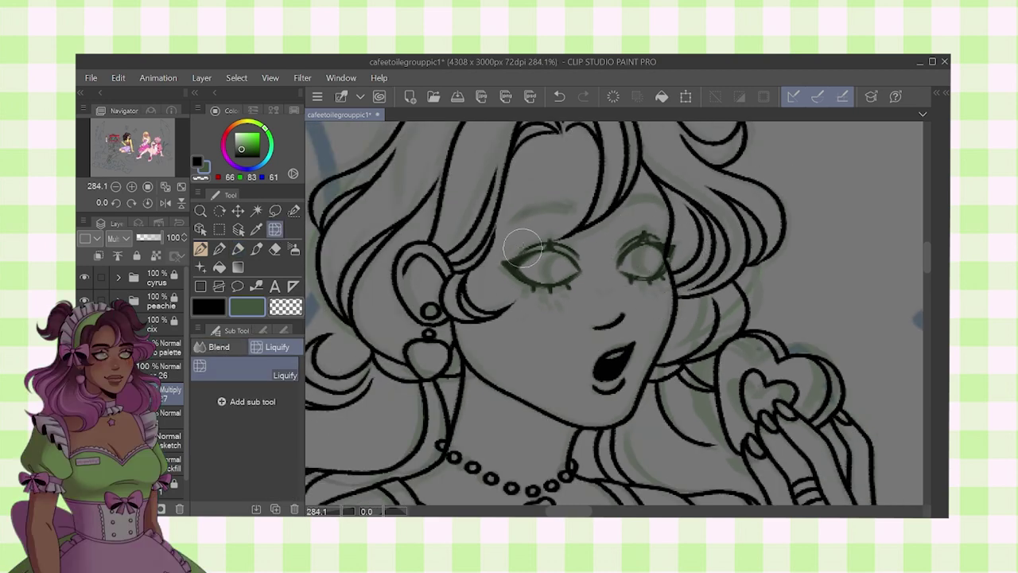
pyautogui.scroll(-2, 648, 253)
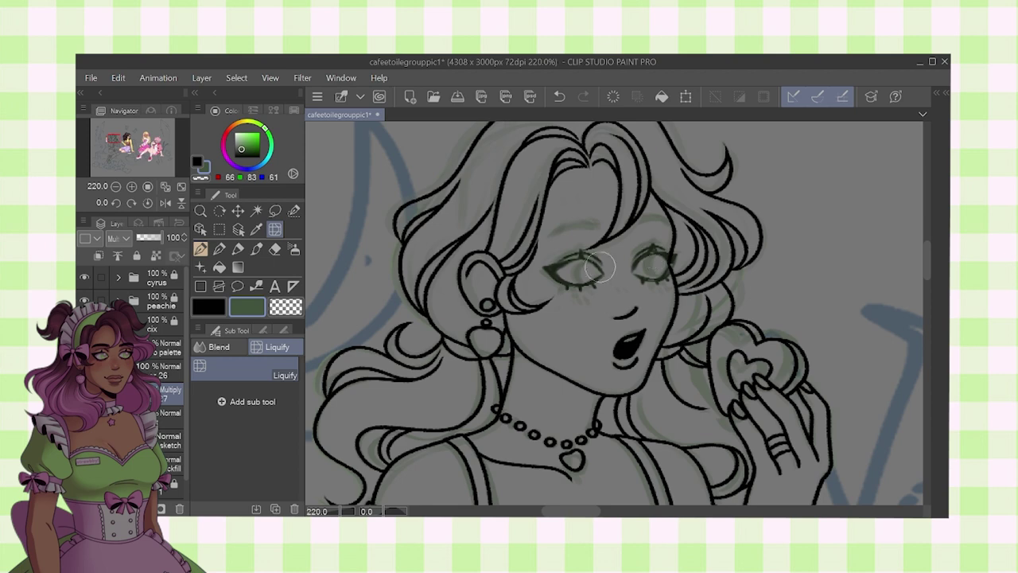
# - Sketch the irises and eyebrows in dark green and lower the opacity of the Multiply sketch layer
pyautogui.click(257, 249)
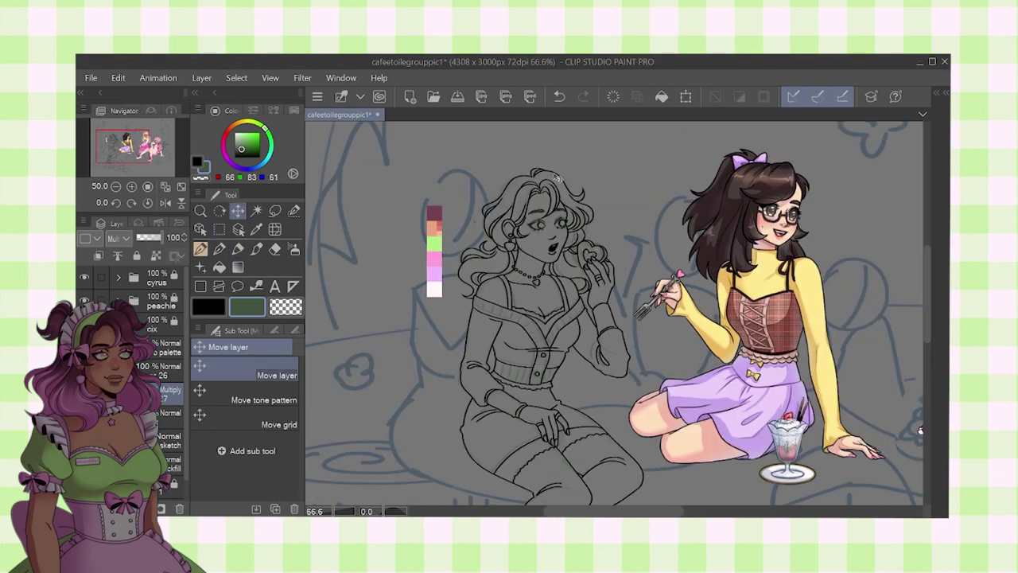
pyautogui.scroll(15, 553, 186)
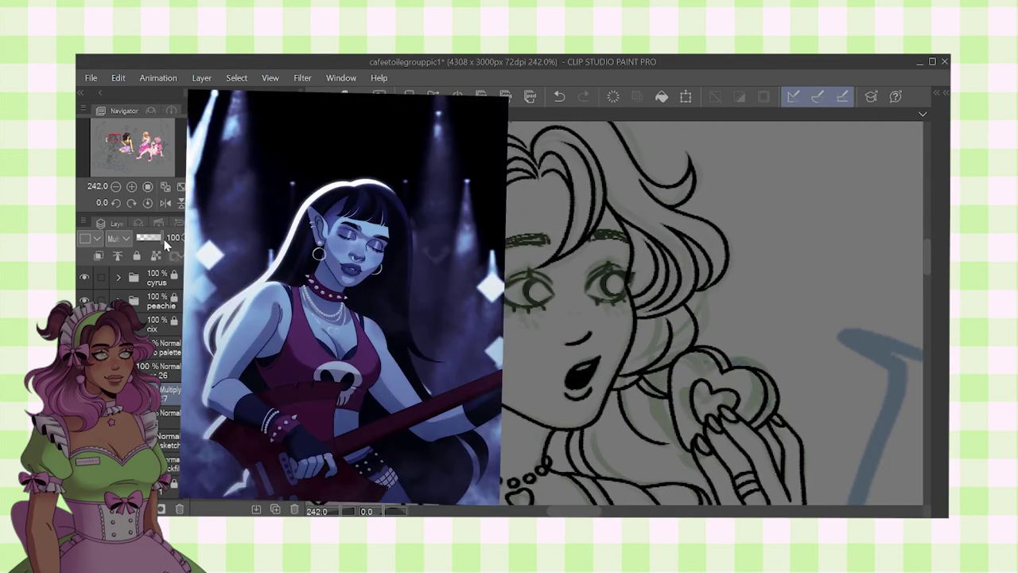
pyautogui.moveTo(162, 238); pyautogui.dragTo(153, 238)
# - Ink the near eye's almond outline and pointed outer wing in black on the facial lineart layer with the pencil
pyautogui.click(161, 370)
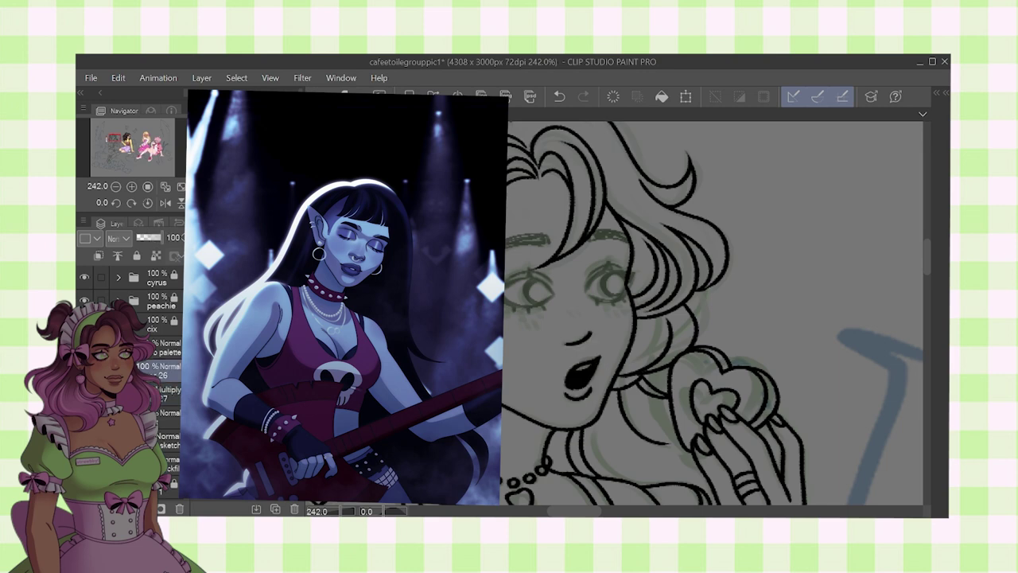
pyautogui.scroll(12, 504, 294)
pyautogui.hotkey('ctrl', 'z')
pyautogui.moveTo(633, 283)
pyautogui.mouseDown()
pyautogui.moveTo(520, 276)
pyautogui.moveTo(534, 243)
pyautogui.moveTo(468, 281)
pyautogui.moveTo(468, 292)
pyautogui.moveTo(603, 312)
pyautogui.moveTo(637, 288)
pyautogui.mouseUp()
pyautogui.scroll(4, 487, 275)
pyautogui.moveTo(532, 347); pyautogui.dragTo(418, 262)
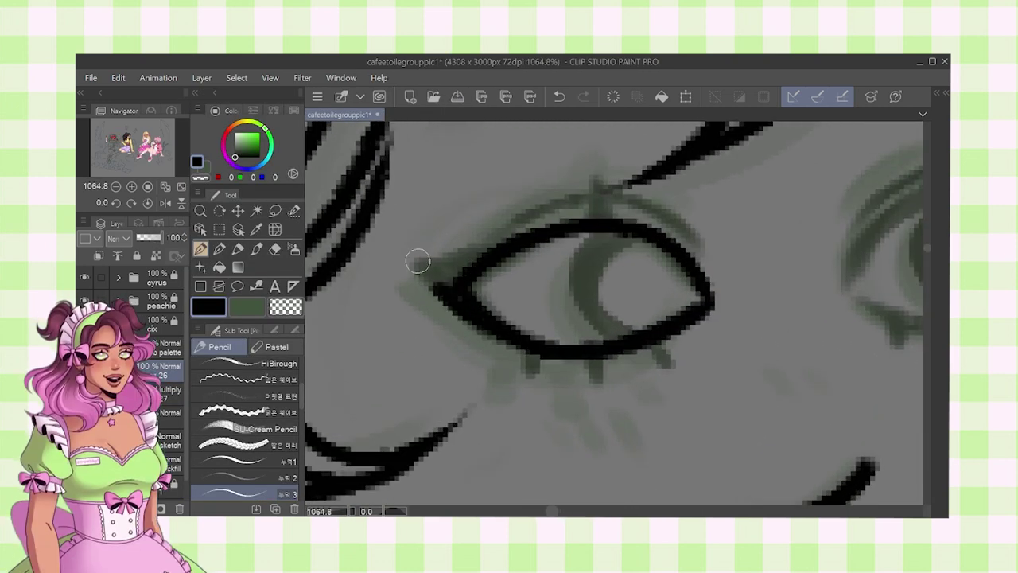
pyautogui.moveTo(479, 253); pyautogui.dragTo(429, 270)
# - Ink the near eye's eyelid crease, upper lash and three short lower lashes in black
pyautogui.moveTo(494, 227)
pyautogui.mouseDown()
pyautogui.moveTo(454, 264)
pyautogui.moveTo(660, 269)
pyautogui.mouseUp()
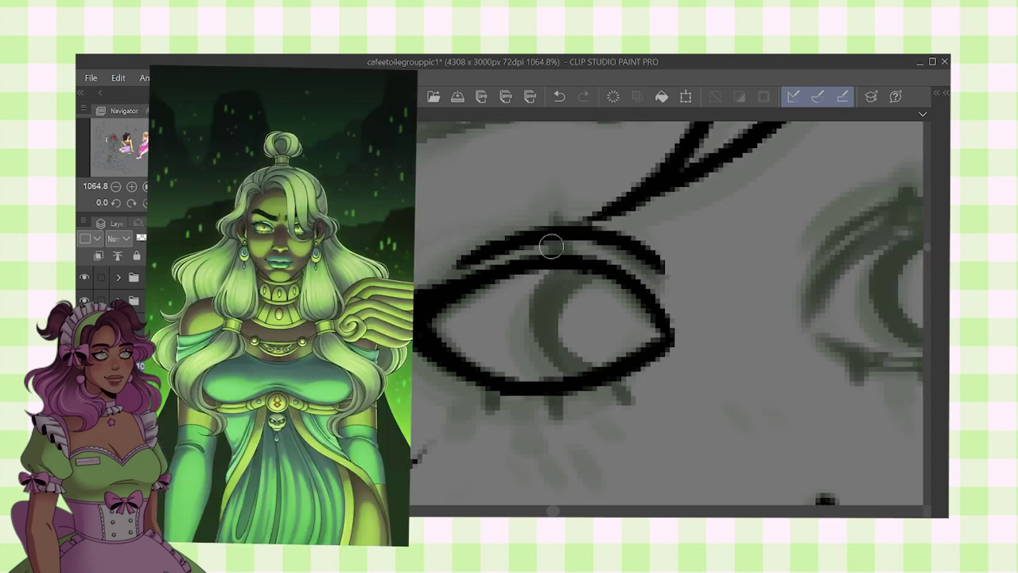
pyautogui.moveTo(493, 390); pyautogui.dragTo(485, 417)
pyautogui.moveTo(555, 391); pyautogui.dragTo(557, 417)
pyautogui.moveTo(620, 381)
pyautogui.mouseDown()
pyautogui.moveTo(641, 404)
pyautogui.moveTo(511, 305)
pyautogui.moveTo(543, 331)
pyautogui.mouseUp()
pyautogui.scroll(-7, 646, 410)
pyautogui.scroll(4, 512, 302)
pyautogui.moveTo(535, 289); pyautogui.dragTo(571, 383)
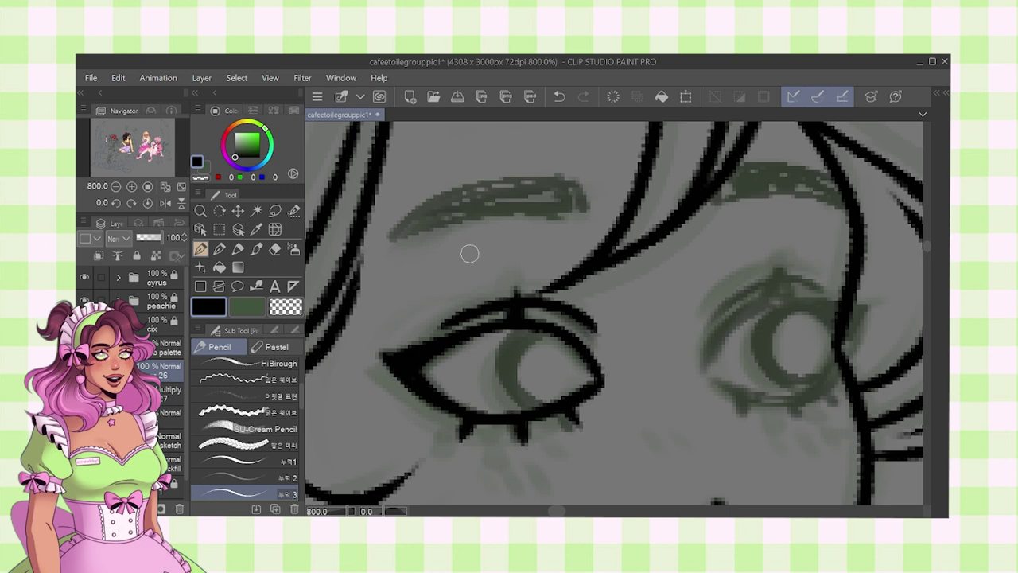
# - Outline the near eyebrow in black over the sketch and fill its inside with black
pyautogui.moveTo(385, 243)
pyautogui.mouseDown()
pyautogui.moveTo(520, 209)
pyautogui.moveTo(574, 212)
pyautogui.mouseUp()
pyautogui.moveTo(579, 210)
pyautogui.mouseDown()
pyautogui.moveTo(566, 183)
pyautogui.moveTo(453, 183)
pyautogui.mouseUp()
pyautogui.hotkey('ctrl', 'z')
pyautogui.moveTo(383, 245)
pyautogui.mouseDown()
pyautogui.moveTo(491, 179)
pyautogui.moveTo(571, 212)
pyautogui.mouseUp()
pyautogui.moveTo(580, 184)
pyautogui.mouseDown()
pyautogui.moveTo(545, 211)
pyautogui.moveTo(463, 209)
pyautogui.mouseUp()
pyautogui.click(219, 267)
pyautogui.click(503, 196)
pyautogui.scroll(-3, 550, 196)
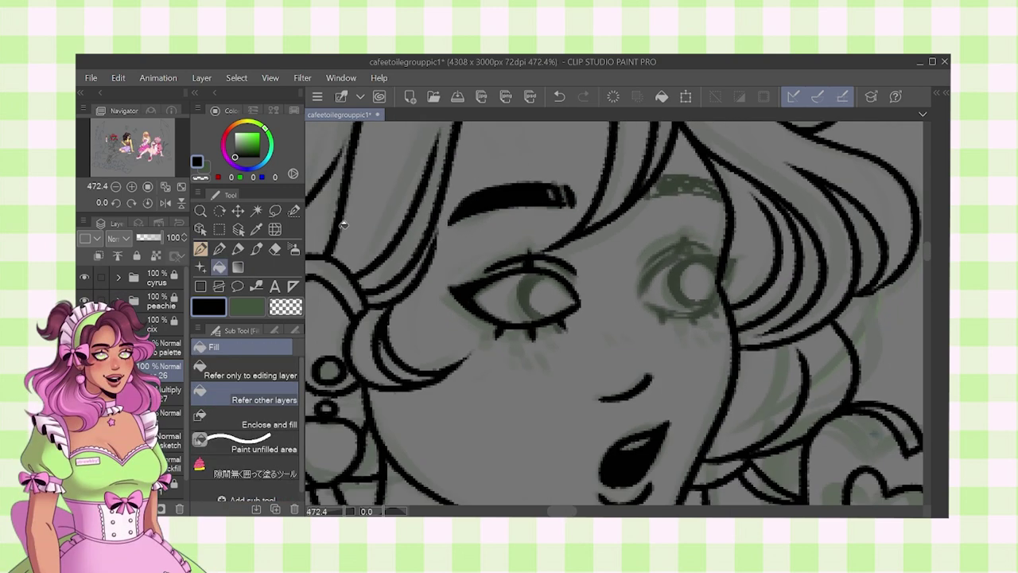
# - Carve thin hair gaps into the near eyebrow's inner end with the pencil in transparent colour
pyautogui.click(200, 249)
pyautogui.scroll(8, 561, 195)
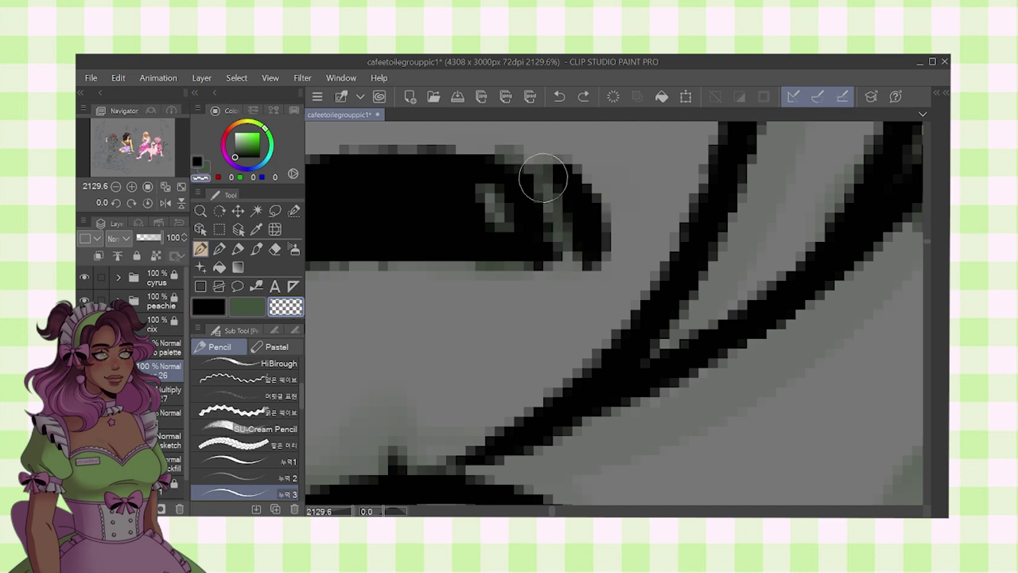
pyautogui.scroll(-6, 665, 266)
pyautogui.scroll(5, 636, 278)
# - Ink the far eye's rounded outline and dark outer wing in black
pyautogui.scroll(-2, 632, 307)
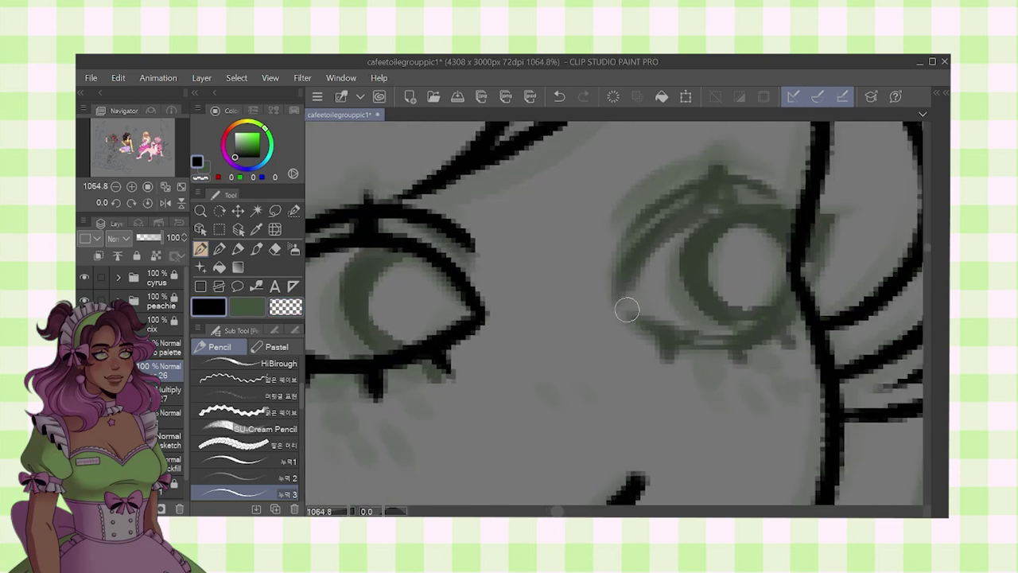
pyautogui.moveTo(724, 208); pyautogui.dragTo(796, 276)
pyautogui.moveTo(796, 284); pyautogui.dragTo(768, 302)
pyautogui.moveTo(725, 227); pyautogui.dragTo(815, 234)
pyautogui.moveTo(815, 233); pyautogui.dragTo(782, 269)
# - Ink the far eye's eyelid crease, upper lash and short lower lashes in black
pyautogui.scroll(-2, 802, 239)
pyautogui.scroll(1, 803, 233)
pyautogui.moveTo(654, 251); pyautogui.dragTo(766, 228)
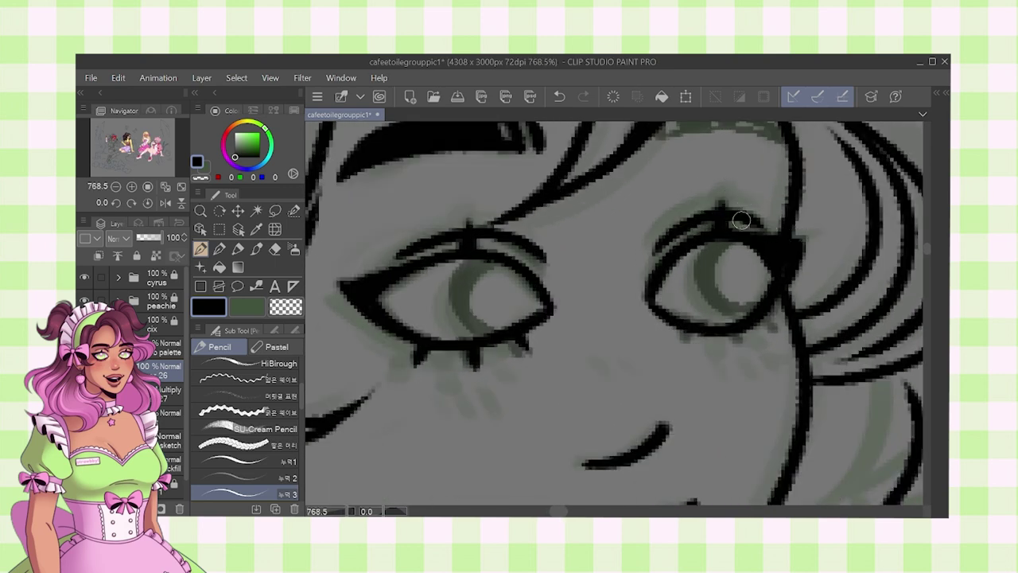
pyautogui.moveTo(688, 326); pyautogui.dragTo(681, 350)
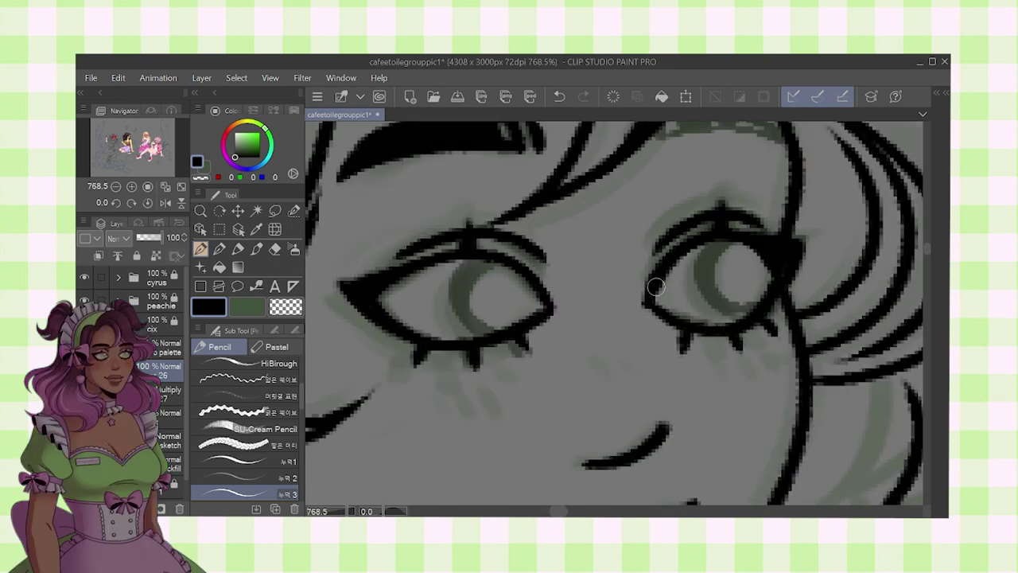
pyautogui.scroll(-5, 650, 299)
# - Outline the far eyebrow between the hair strands and fill it with black
pyautogui.scroll(5, 677, 211)
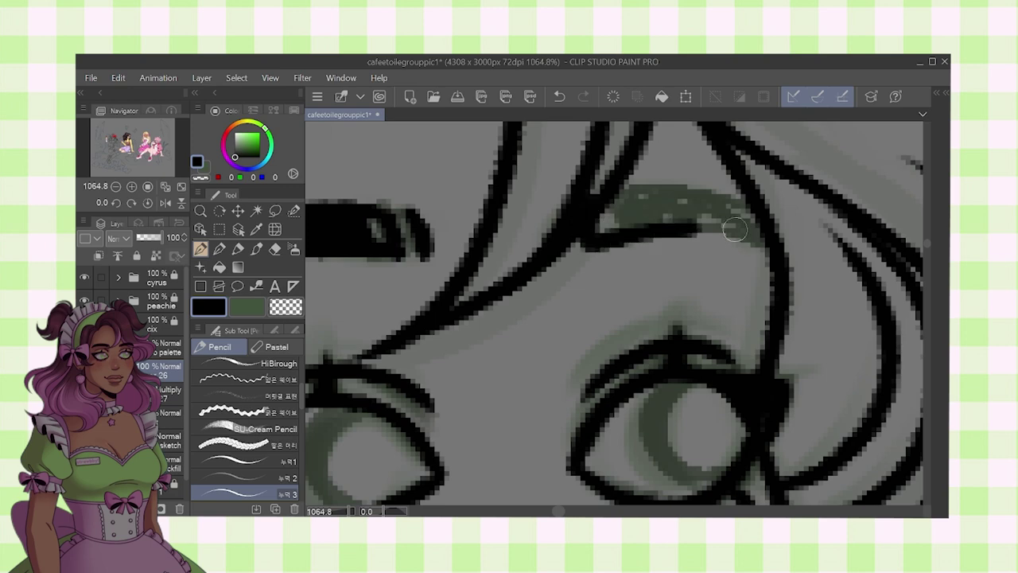
pyautogui.press('g')
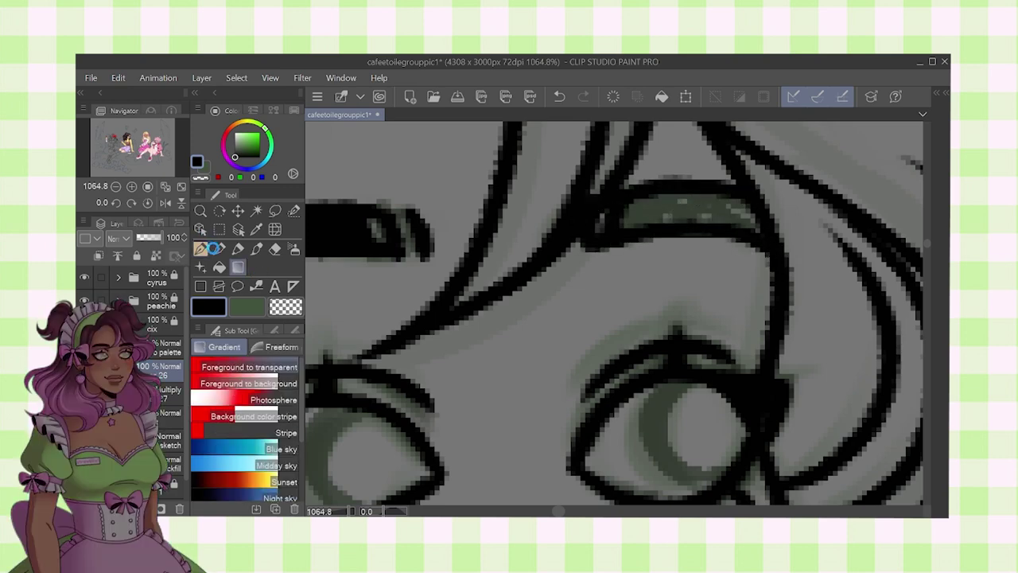
pyautogui.hotkey('ctrl', 'z')
pyautogui.press('p')
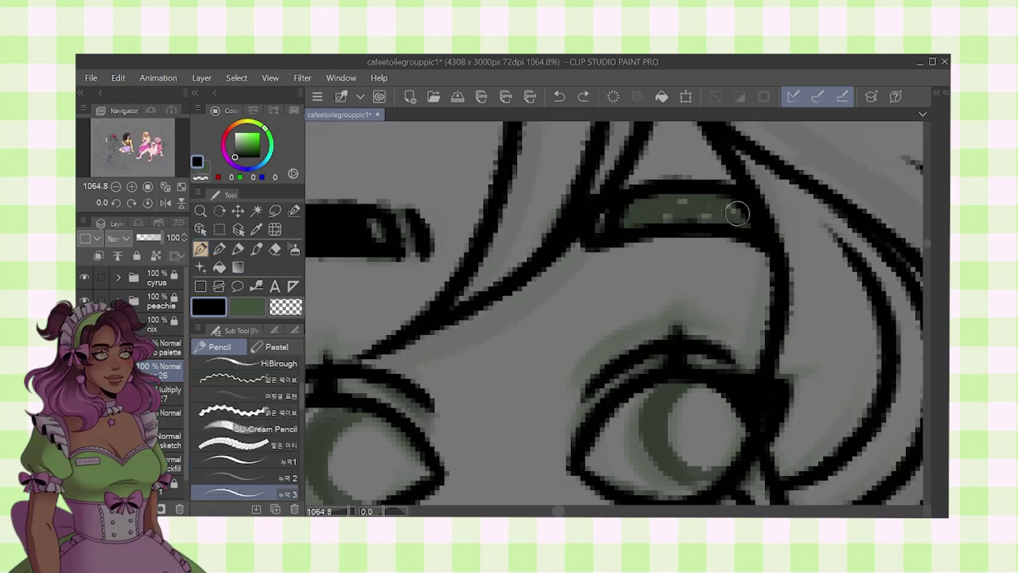
pyautogui.press('g')
pyautogui.click(721, 215)
pyautogui.scroll(-7, 721, 217)
# - Lasso part of the inked facial features and adjust it with a free transform
pyautogui.moveTo(698, 234); pyautogui.dragTo(652, 233)
pyautogui.click(275, 210)
pyautogui.scroll(2, 627, 222)
pyautogui.scroll(3, 627, 247)
pyautogui.moveTo(557, 256)
pyautogui.mouseDown()
pyautogui.moveTo(500, 310)
pyautogui.moveTo(600, 262)
pyautogui.mouseUp()
pyautogui.hotkey('ctrl', 't')
pyautogui.scroll(-8, 585, 316)
pyautogui.press('Return')
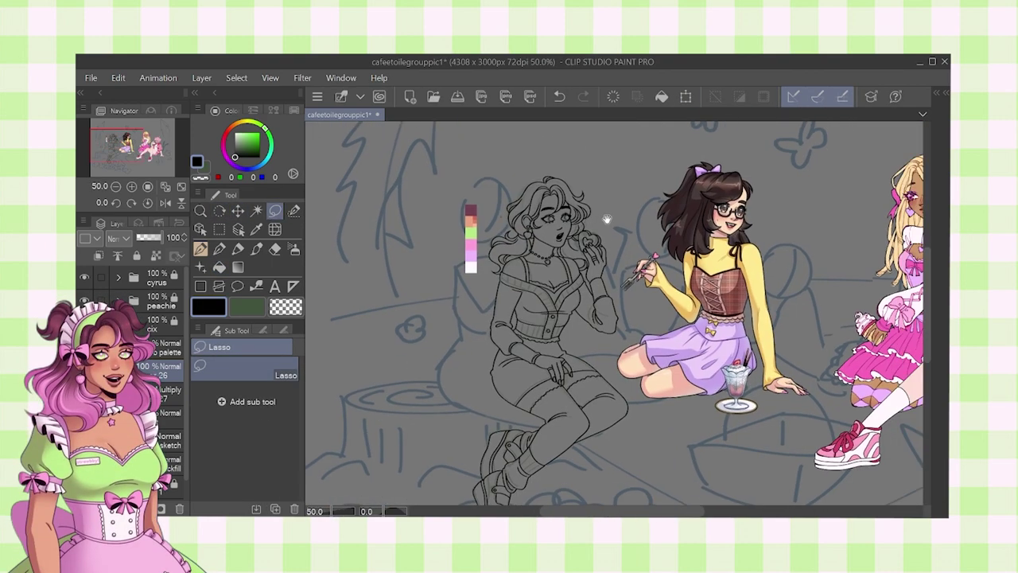
pyautogui.press('k')
pyautogui.scroll(4, 606, 219)
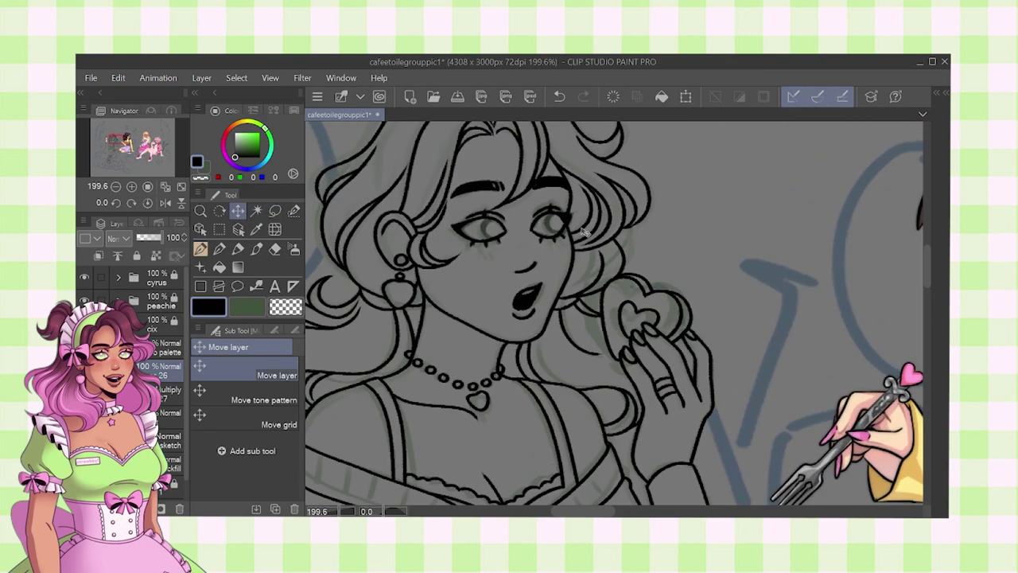
pyautogui.press('p')
pyautogui.scroll(1, 527, 246)
pyautogui.scroll(3, 485, 229)
pyautogui.moveTo(496, 233); pyautogui.dragTo(402, 287)
pyautogui.hotkey('ctrl', 'z')
pyautogui.scroll(-3, 486, 230)
pyautogui.scroll(6, 497, 233)
pyautogui.scroll(-7, 400, 288)
# - Touch up the far eye's corners with the pencil and eraser, and add a short vertical stroke to the facial lineart
pyautogui.scroll(3, 659, 214)
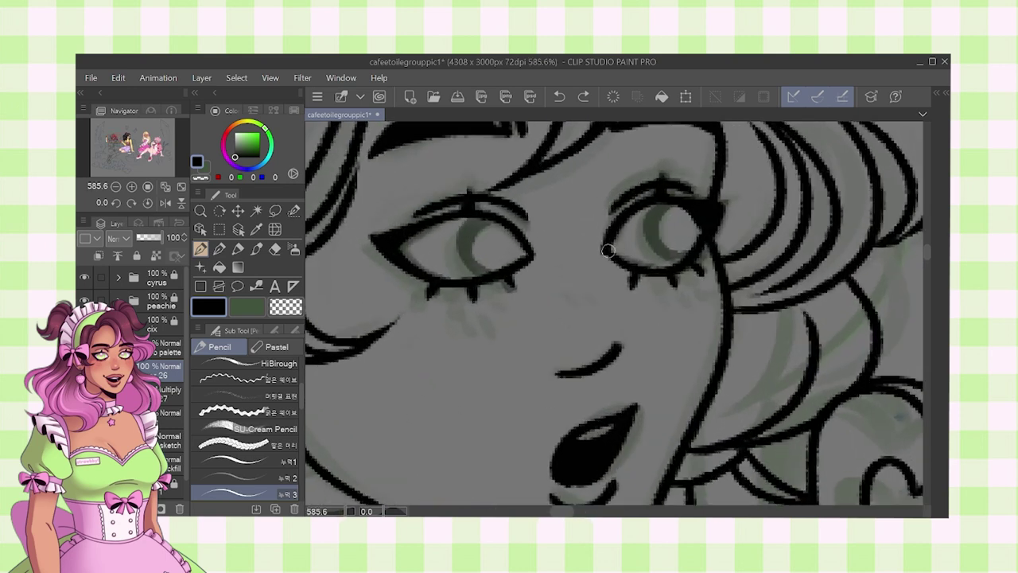
pyautogui.press('e')
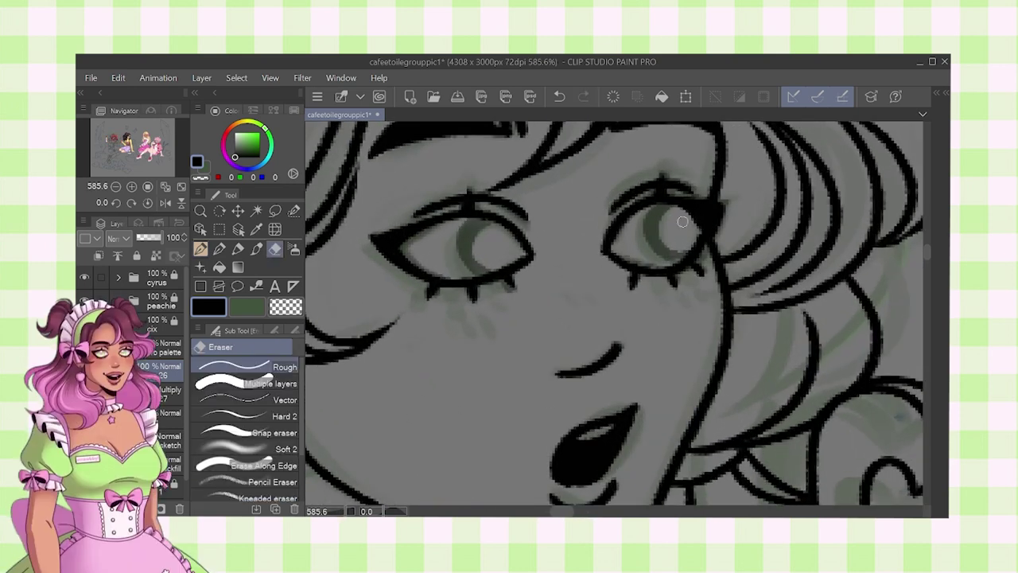
pyautogui.press('p')
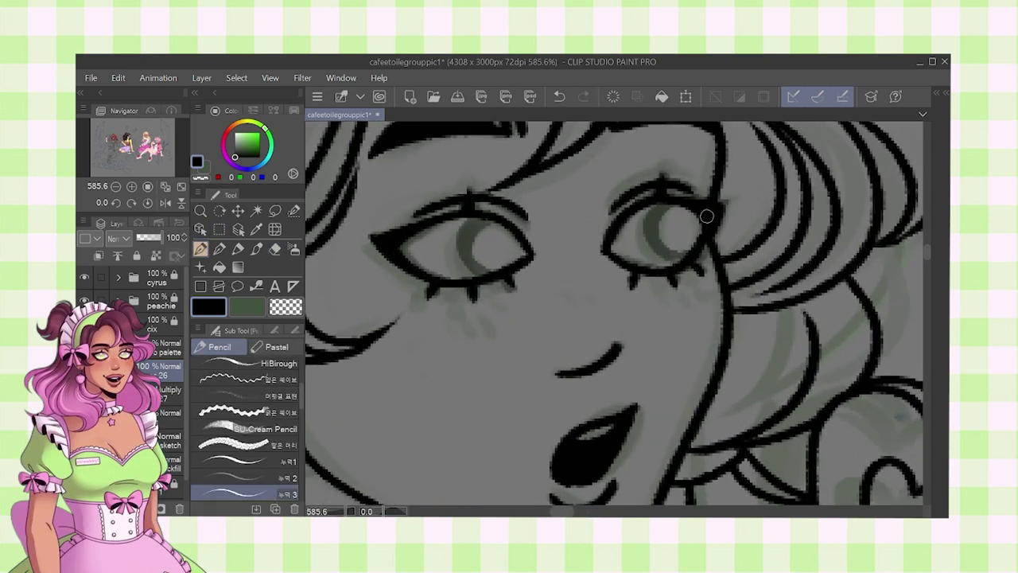
pyautogui.scroll(-5, 702, 235)
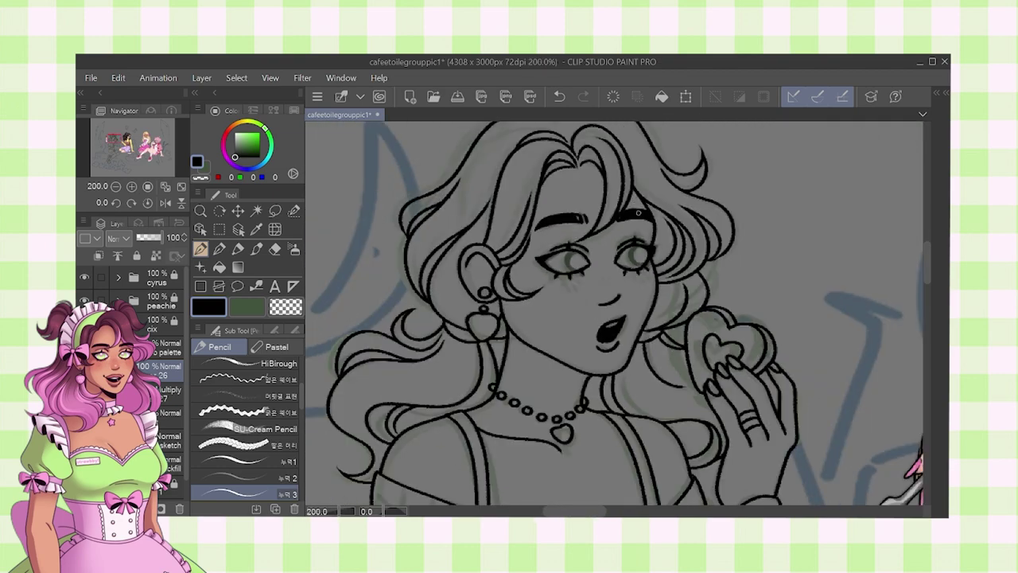
pyautogui.scroll(5, 518, 276)
pyautogui.scroll(1, 518, 278)
pyautogui.moveTo(518, 276); pyautogui.dragTo(518, 301)
pyautogui.scroll(-8, 596, 228)
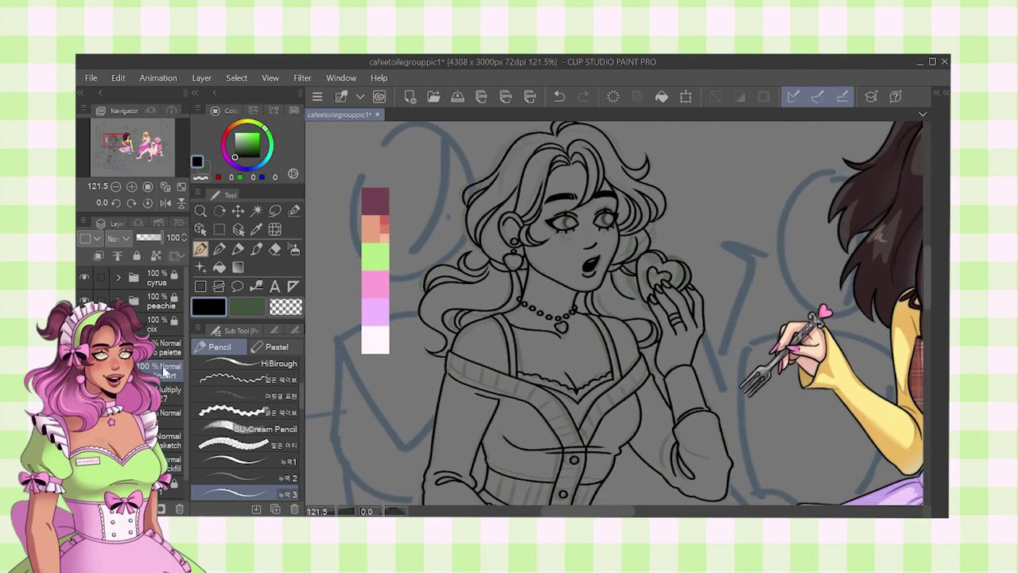
# - Delete the green Multiply sketch layer and set the lineart as a reference layer
pyautogui.click(165, 392)
pyautogui.click(180, 508)
pyautogui.click(118, 256)
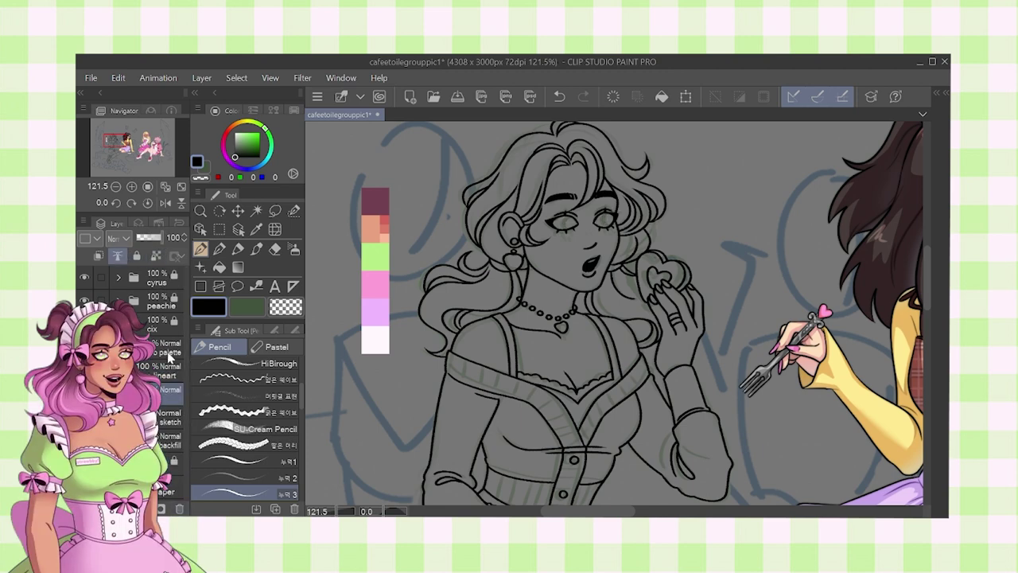
# - Add a new layer between the lineart and sketch layers and pick the salmon skin tone (232, 162, 128) from the palette for filling
pyautogui.click(164, 426)
pyautogui.hotkey('ctrl', 'shift', 'n')
pyautogui.keyDown('alt'); pyautogui.click(370, 229); pyautogui.keyUp('alt')
pyautogui.press('g')
pyautogui.press('g')
# - Fill the neck, chest, shoulders and raised hand with the salmon skin tone, with the fill referring to the reference layer
pyautogui.moveTo(480, 342)
pyautogui.mouseDown()
pyautogui.moveTo(548, 316)
pyautogui.moveTo(518, 276)
pyautogui.mouseUp()
pyautogui.hotkey('ctrl', 'z')
pyautogui.click(274, 330)
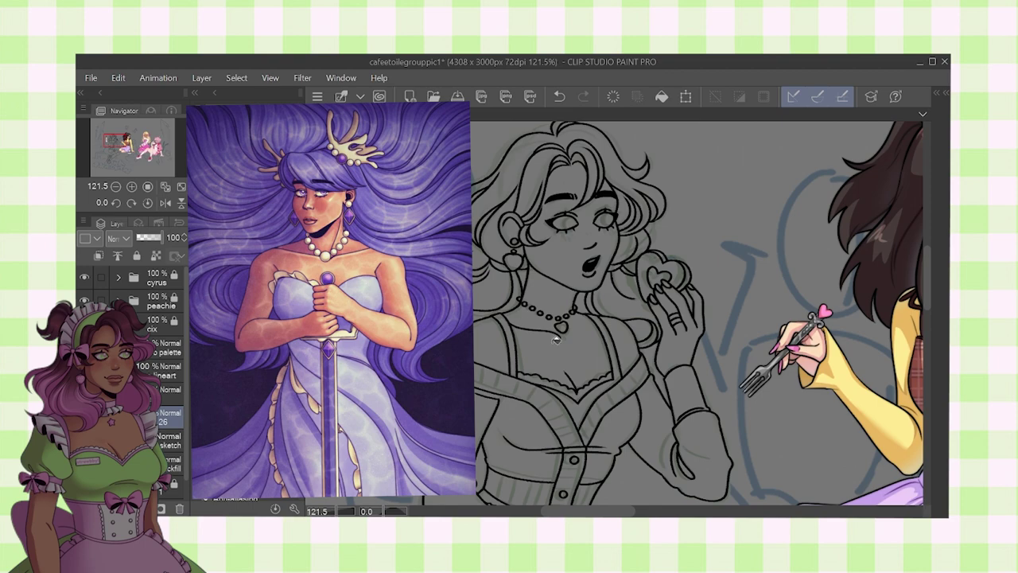
pyautogui.click(557, 326)
pyautogui.click(493, 342)
pyautogui.click(625, 342)
pyautogui.click(686, 336)
pyautogui.click(557, 258)
pyautogui.hotkey('ctrl', 'z')
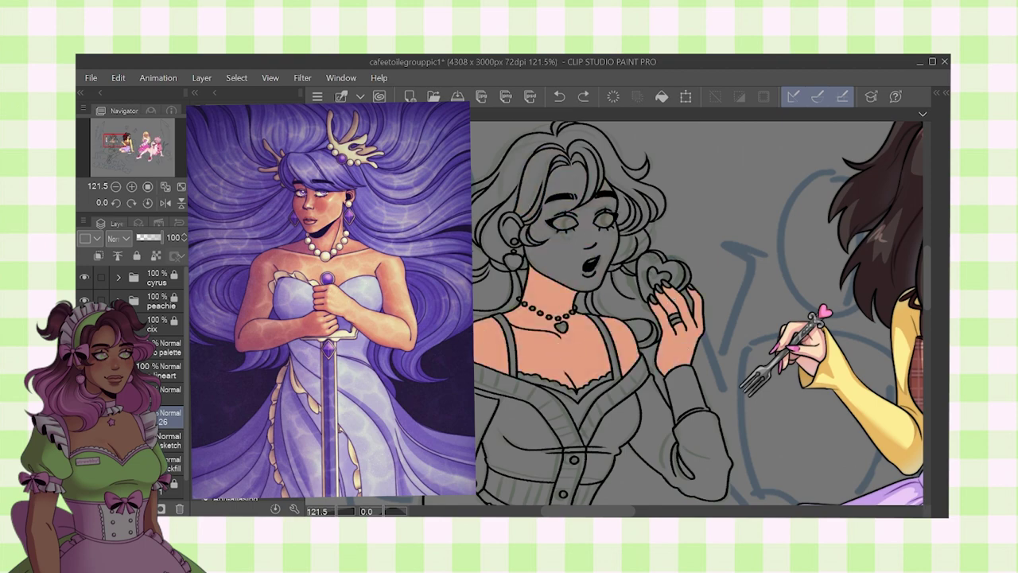
# - Close the gaps in the face's outline with skin-toned pencil strokes and fill the face with the same colour
pyautogui.scroll(10, 575, 162)
pyautogui.press('p')
pyautogui.moveTo(543, 210)
pyautogui.mouseDown()
pyautogui.moveTo(573, 180)
pyautogui.moveTo(494, 203)
pyautogui.mouseUp()
pyautogui.moveTo(571, 181); pyautogui.dragTo(591, 170)
pyautogui.press('g')
pyautogui.click(574, 238)
pyautogui.scroll(-18, 560, 207)
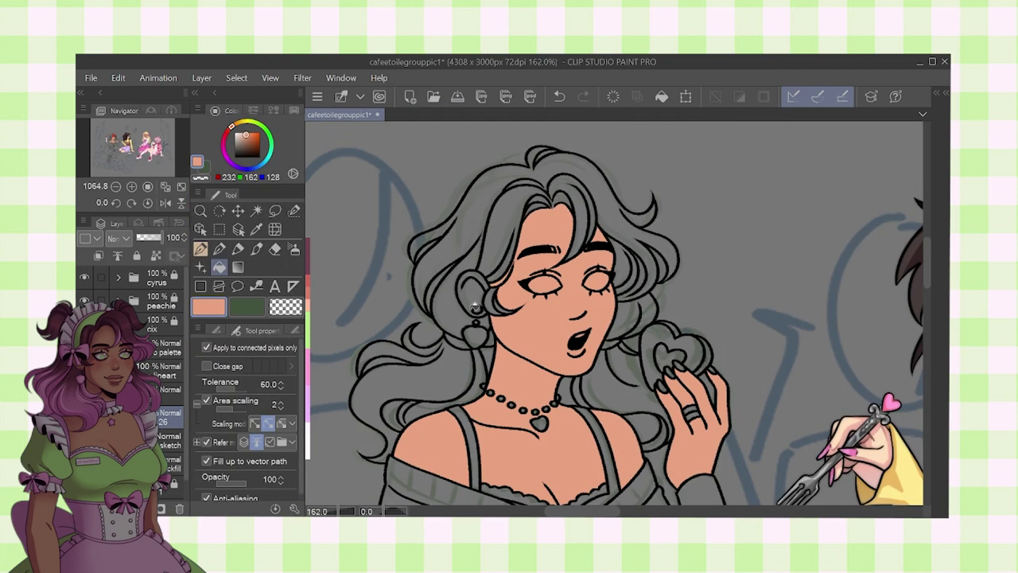
# - Fill the ear with the skin tone and clean up the colour along the hair's edge with the eraser
pyautogui.scroll(3, 458, 311)
pyautogui.scroll(-5, 516, 322)
pyautogui.scroll(10, 513, 305)
pyautogui.press('e')
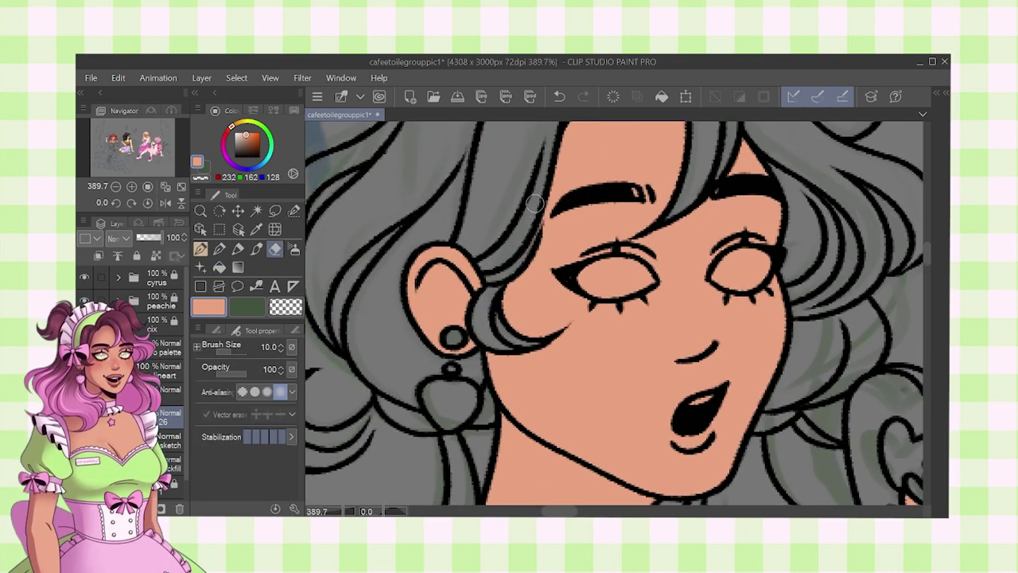
pyautogui.scroll(-5, 494, 269)
# - Fill the remaining skin areas with the salmon tone, including the resting hand and the bare thighs above the stockings
pyautogui.press('g')
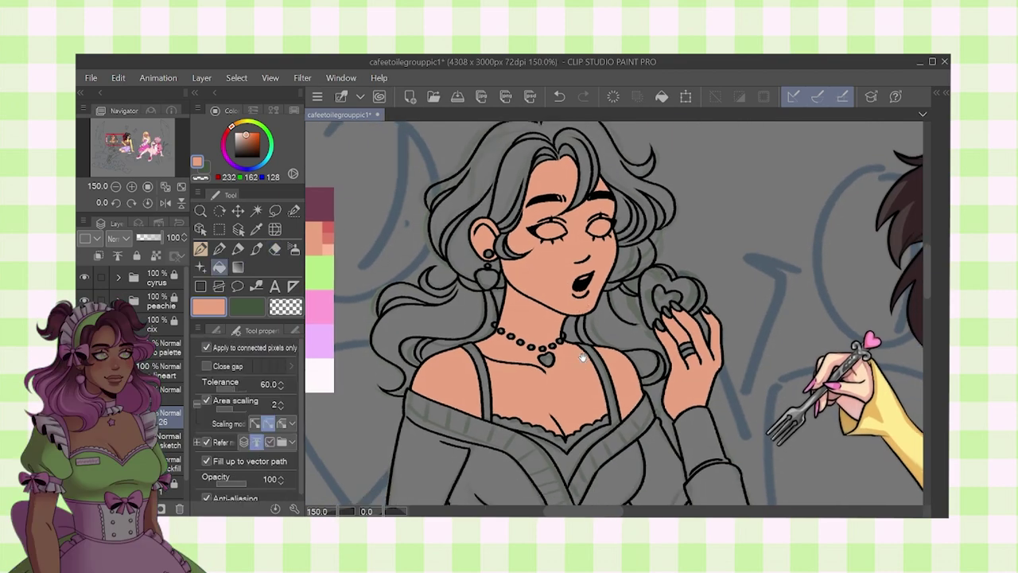
pyautogui.scroll(3, 556, 254)
pyautogui.click(534, 405)
pyautogui.click(552, 441)
pyautogui.click(604, 416)
pyautogui.moveTo(593, 413); pyautogui.dragTo(585, 314)
pyautogui.click(521, 347)
pyautogui.click(637, 298)
pyautogui.scroll(-3, 602, 278)
pyautogui.moveTo(547, 412); pyautogui.dragTo(513, 552)
pyautogui.moveTo(416, 189); pyautogui.dragTo(422, 206)
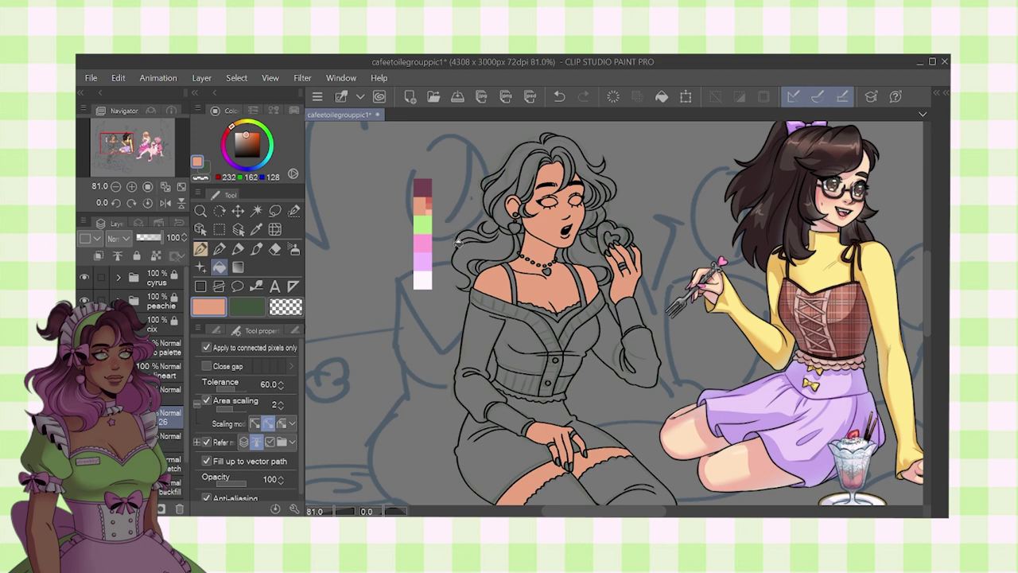
# - Pick the maroon hair colour (115, 65, 81) from the palette and select everything outside the filled skin
pyautogui.keyDown('alt'); pyautogui.click(428, 189); pyautogui.keyUp('alt')
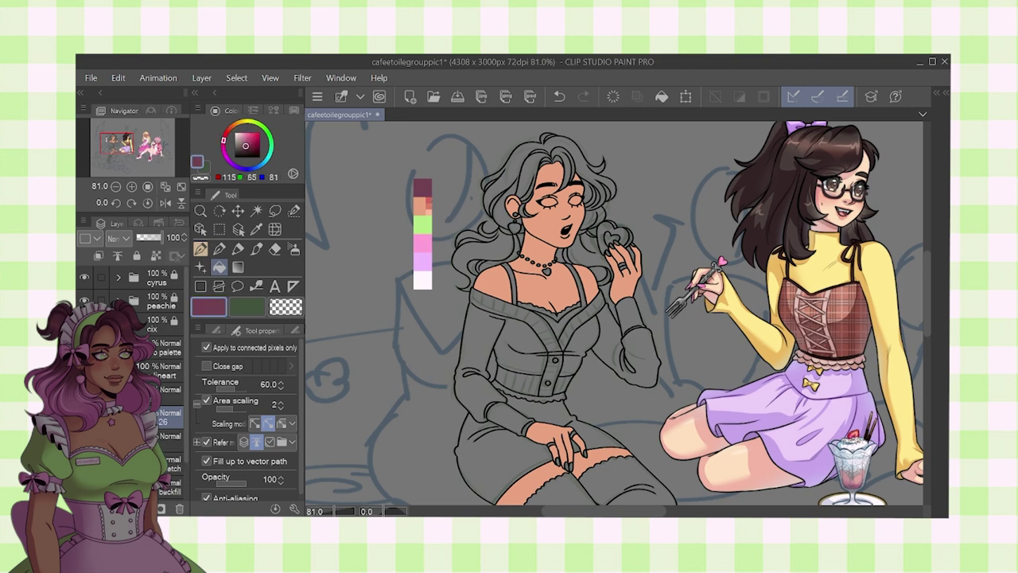
pyautogui.keyDown('ctrl'); pyautogui.click(133, 417); pyautogui.keyUp('ctrl')
pyautogui.click(742, 98)
pyautogui.click(763, 98)
# - Fill every section of the seated cardigan-wearing character's hair, including the fringe strands, with the maroon colour
pyautogui.click(539, 159)
pyautogui.scroll(5, 541, 157)
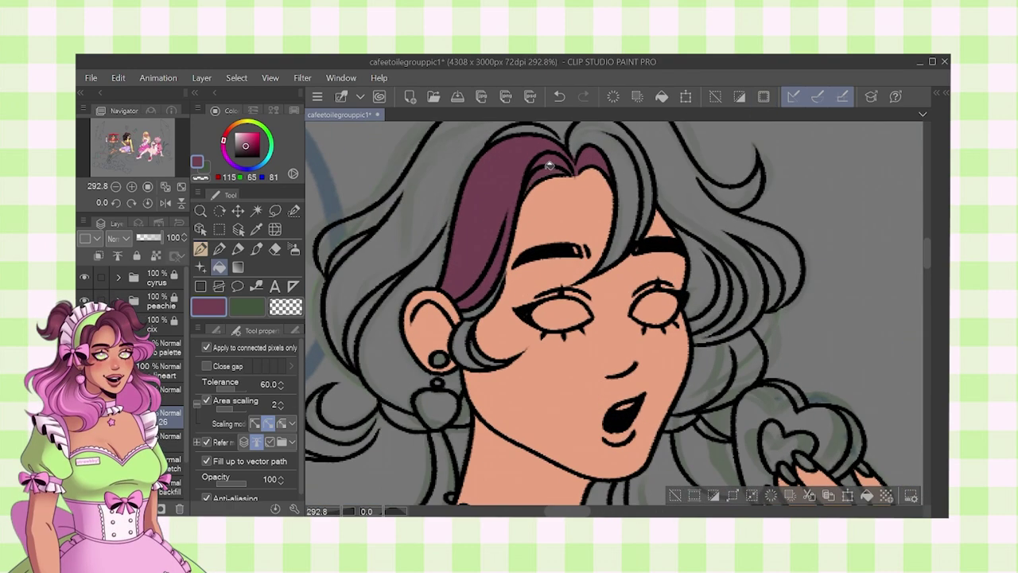
pyautogui.click(397, 351)
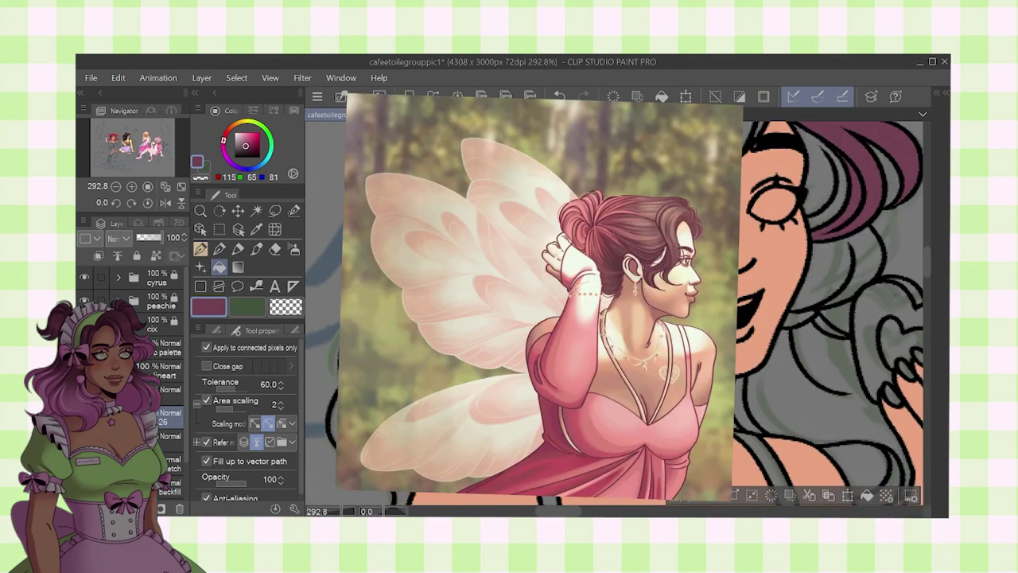
pyautogui.moveTo(614, 318); pyautogui.dragTo(522, 292)
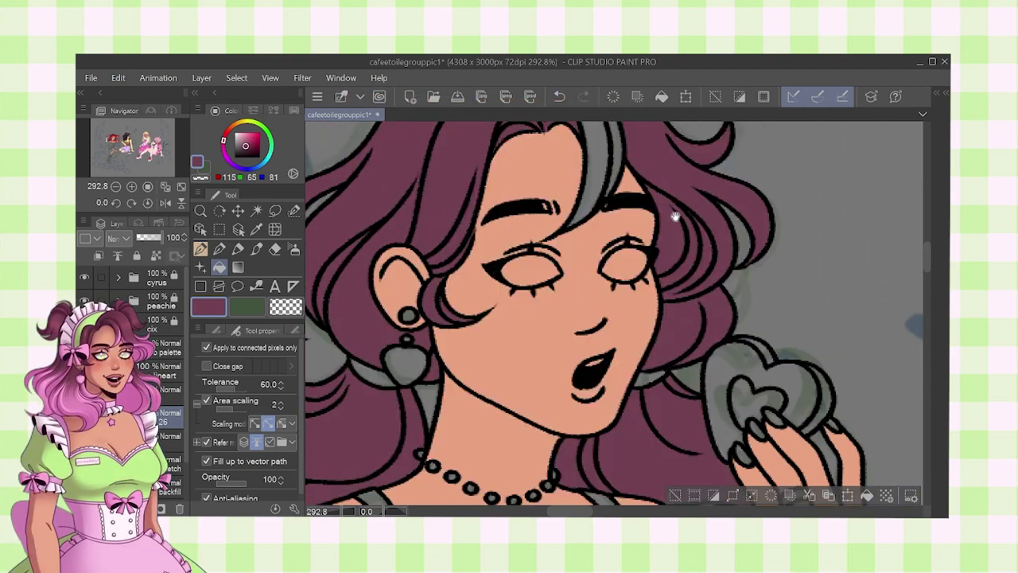
pyautogui.moveTo(539, 141); pyautogui.dragTo(619, 205)
pyautogui.scroll(-14, 619, 206)
pyautogui.moveTo(557, 279); pyautogui.dragTo(535, 281)
# - On a new layer, pick the palette's pink (255, 160, 215) and pencil streak outlines at size 5 in the locks beside the far eye
pyautogui.click(89, 508)
pyautogui.keyDown('alt'); pyautogui.click(441, 246); pyautogui.keyUp('alt')
pyautogui.scroll(11, 573, 175)
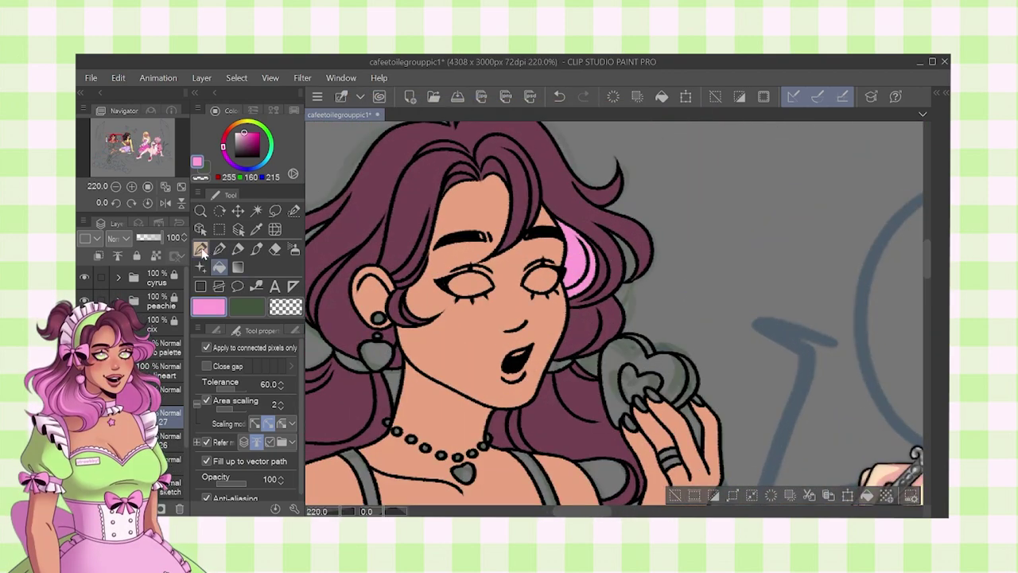
pyautogui.click(203, 250)
pyautogui.scroll(3, 519, 248)
pyautogui.moveTo(538, 281); pyautogui.dragTo(624, 344)
pyautogui.scroll(1, 621, 340)
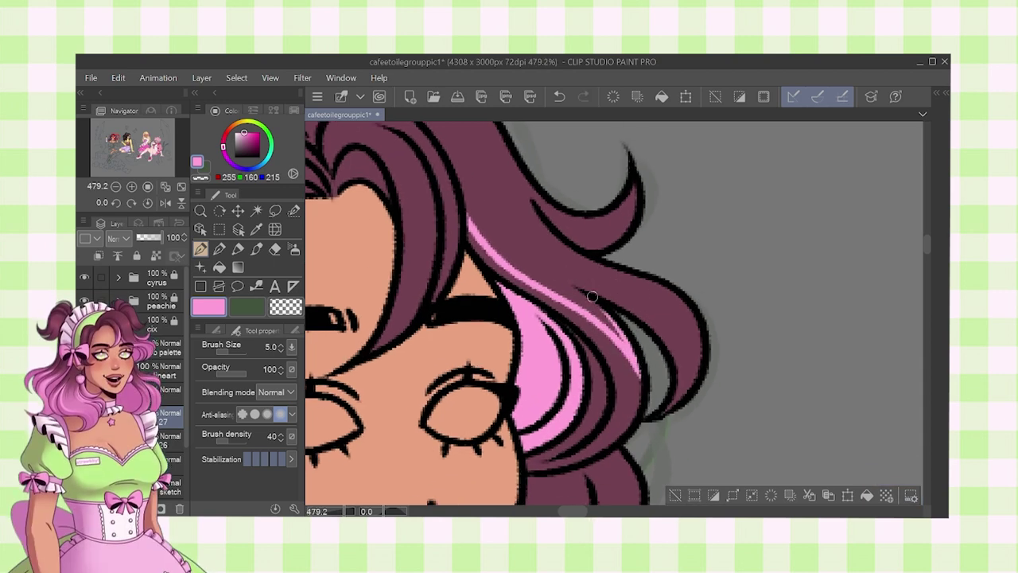
pyautogui.moveTo(618, 289); pyautogui.dragTo(698, 356)
pyautogui.moveTo(675, 288); pyautogui.dragTo(689, 310)
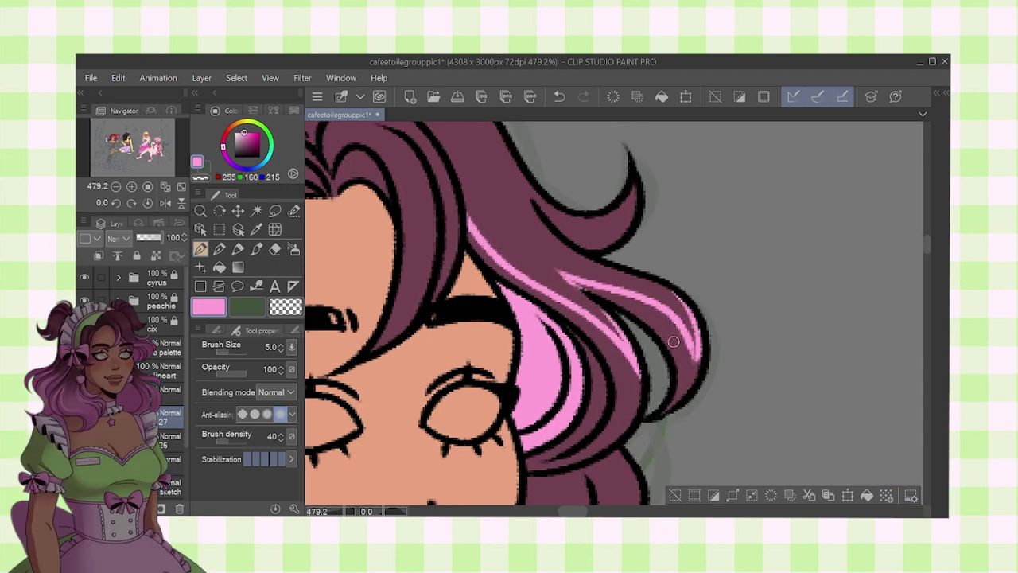
# - Fill the outlined locks beside the face with pink and erase the excess colour where the streaks begin
pyautogui.press('g')
pyautogui.click(673, 340)
pyautogui.moveTo(600, 390); pyautogui.dragTo(625, 347)
pyautogui.press('e')
pyautogui.moveTo(558, 281); pyautogui.dragTo(582, 295)
pyautogui.press('[')
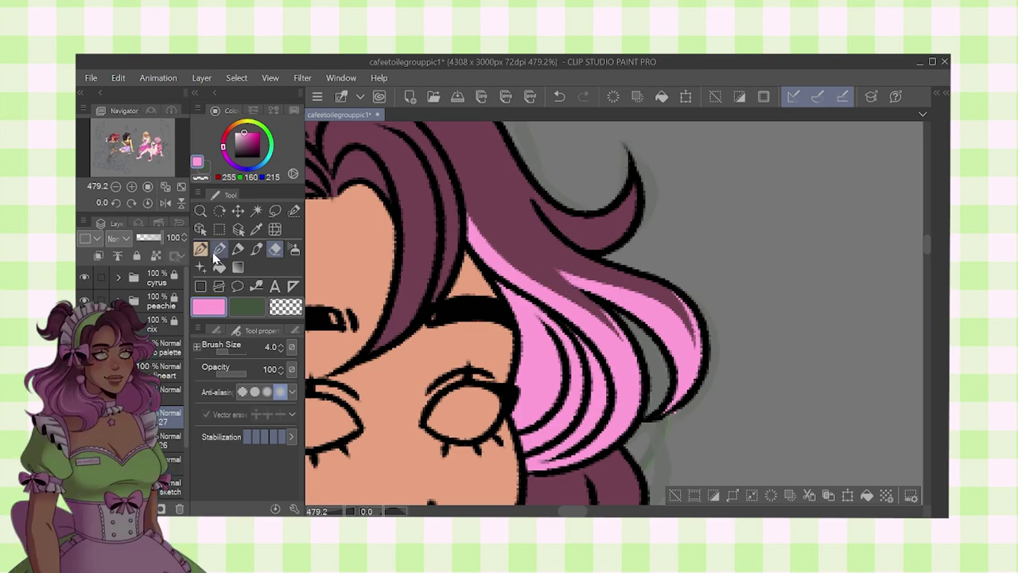
# - Pencil pink onto the upturned hair tip and outline pink streaks in the lower locks between the neck and raised hand
pyautogui.press('p')
pyautogui.moveTo(548, 220); pyautogui.dragTo(620, 211)
pyautogui.press('g')
pyautogui.press('p')
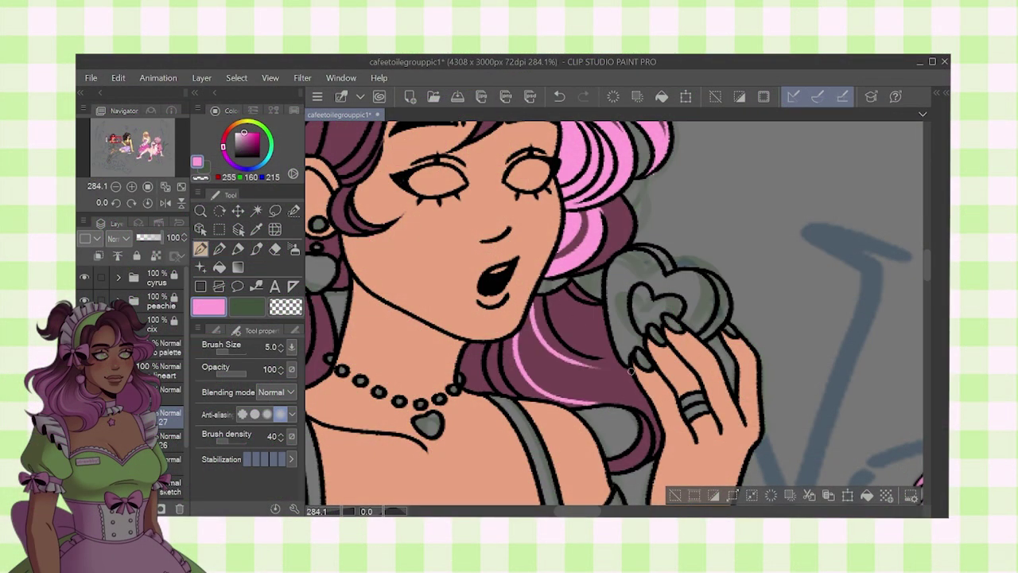
pyautogui.hotkey('ctrl', 'z')
pyautogui.moveTo(544, 304); pyautogui.dragTo(625, 368)
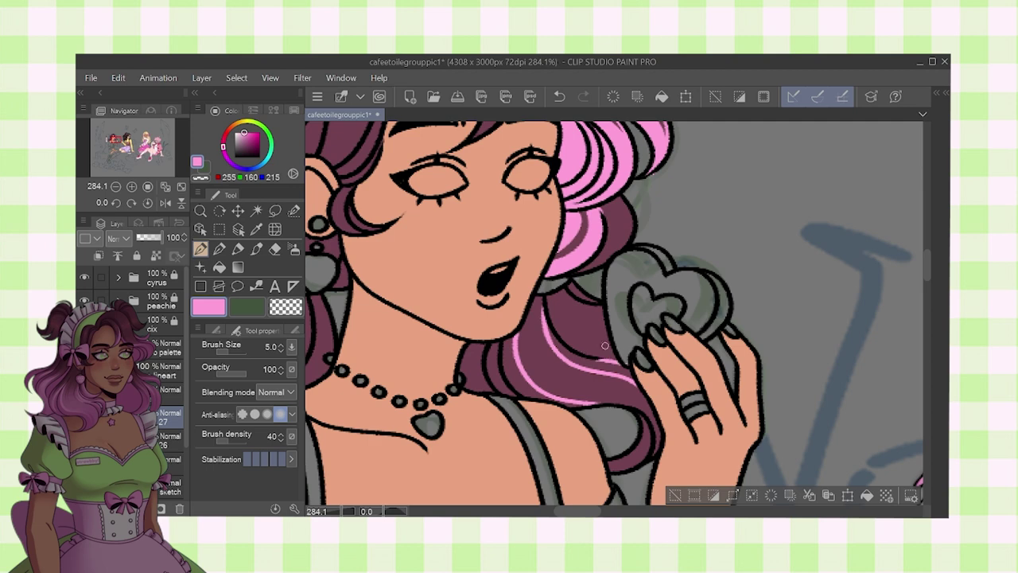
# - Fill the outlined lower locks beside the raised hand with pink and clip the pink layer to the maroon hair layer
pyautogui.press('g')
pyautogui.click(511, 364)
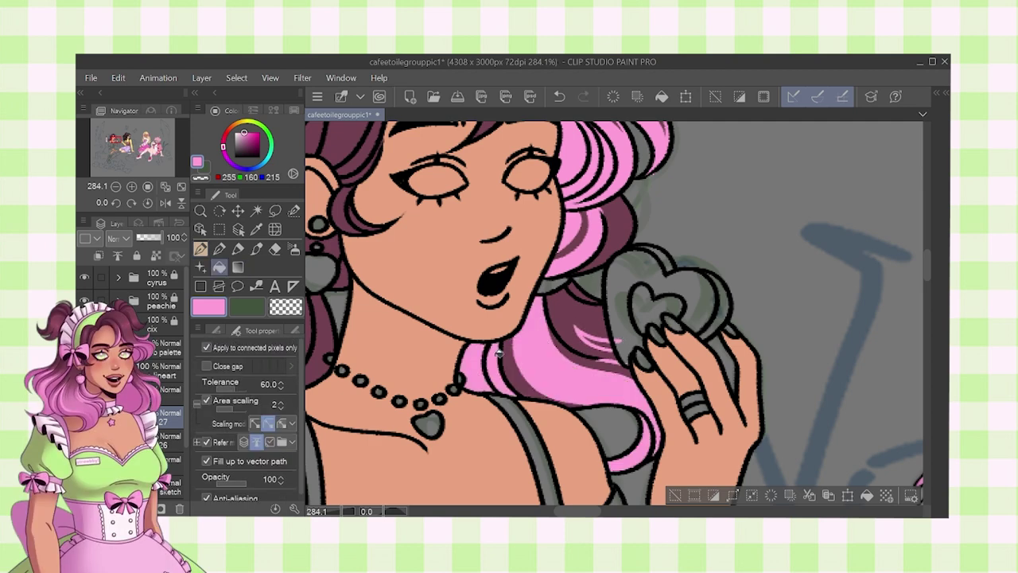
pyautogui.hotkey('ctrl', 'z')
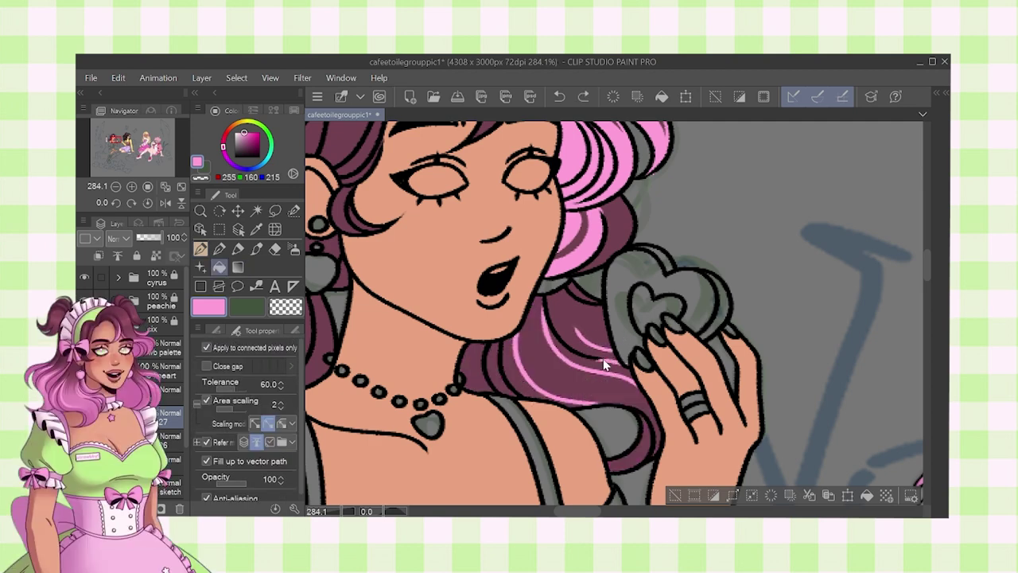
pyautogui.click(571, 377)
pyautogui.click(495, 369)
pyautogui.click(478, 364)
pyautogui.click(639, 451)
pyautogui.scroll(-2, 610, 332)
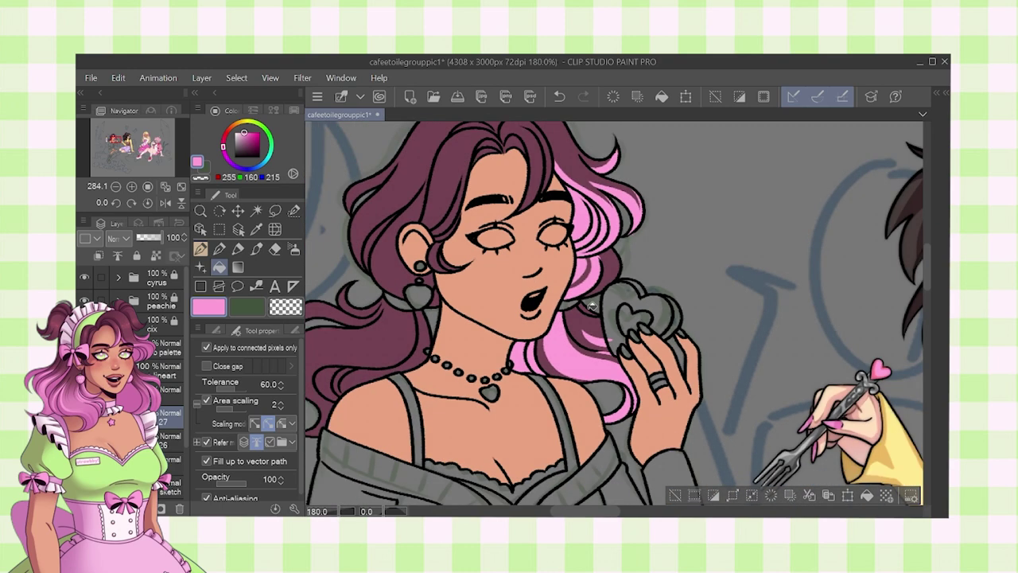
pyautogui.scroll(3, 600, 310)
pyautogui.click(587, 308)
pyautogui.click(98, 257)
# - Pencil pink streak outlines in the hair bunch behind the near shoulder and fill its tips and lower locks with pink
pyautogui.click(200, 249)
pyautogui.scroll(-3, 572, 318)
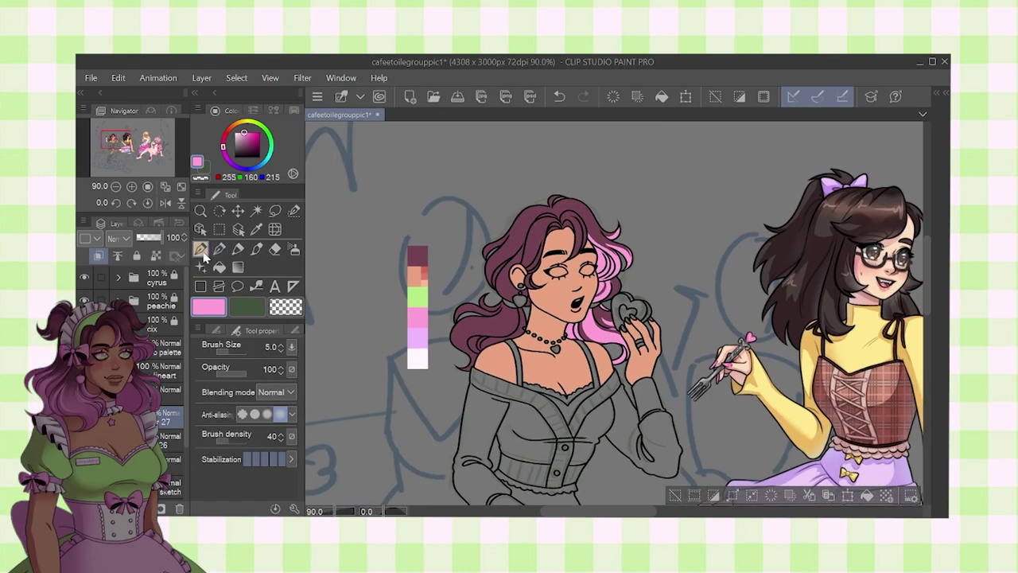
pyautogui.scroll(6, 579, 318)
pyautogui.scroll(-5, 562, 324)
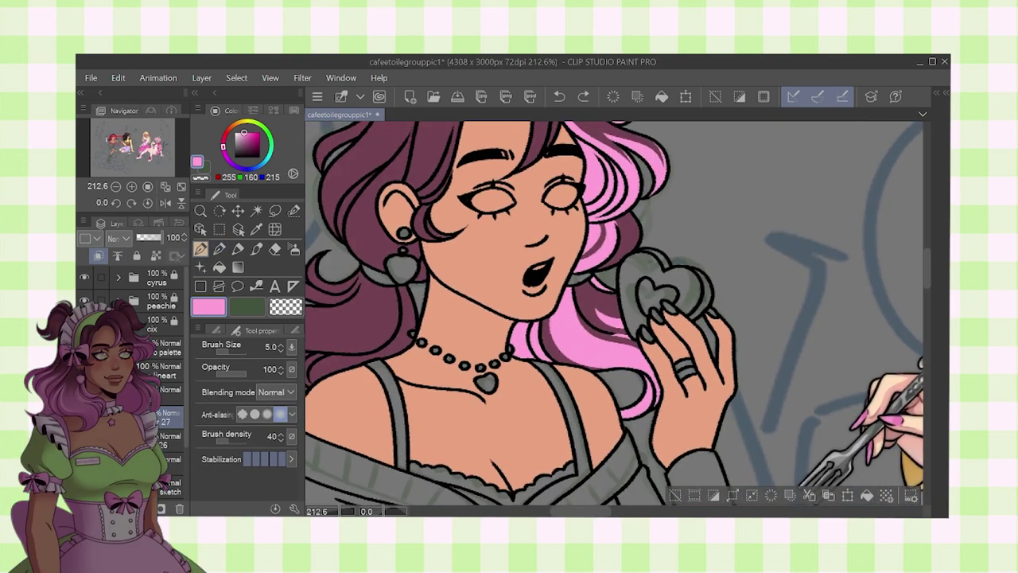
pyautogui.scroll(1, 569, 310)
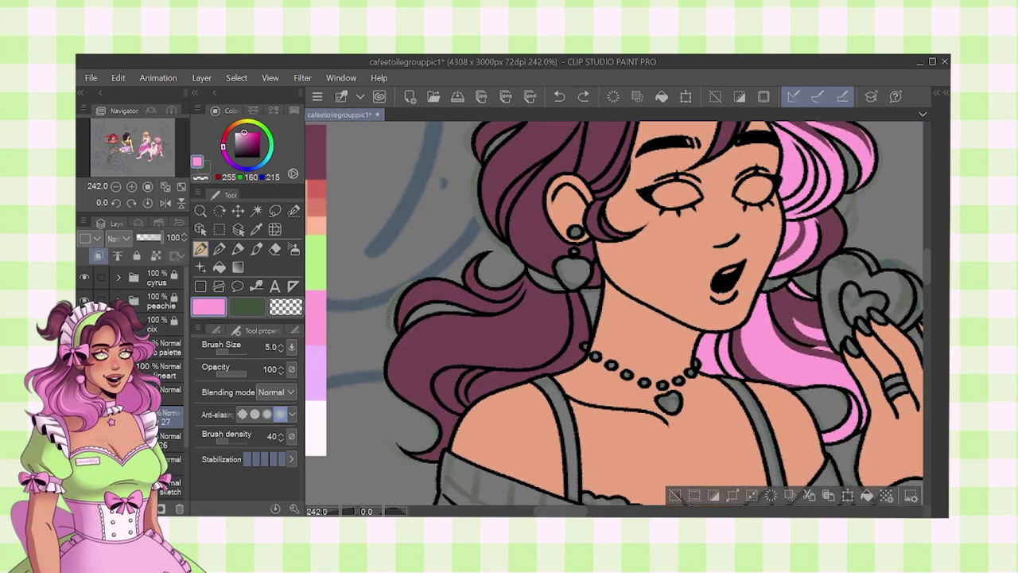
pyautogui.hotkey('ctrl', 'z')
pyautogui.moveTo(409, 391)
pyautogui.mouseDown()
pyautogui.moveTo(481, 359)
pyautogui.moveTo(529, 370)
pyautogui.moveTo(407, 345)
pyautogui.mouseUp()
pyautogui.scroll(2, 400, 372)
pyautogui.moveTo(406, 283)
pyautogui.mouseDown()
pyautogui.moveTo(445, 243)
pyautogui.moveTo(515, 280)
pyautogui.mouseUp()
pyautogui.press('g')
pyautogui.click(516, 390)
pyautogui.click(433, 386)
pyautogui.click(400, 365)
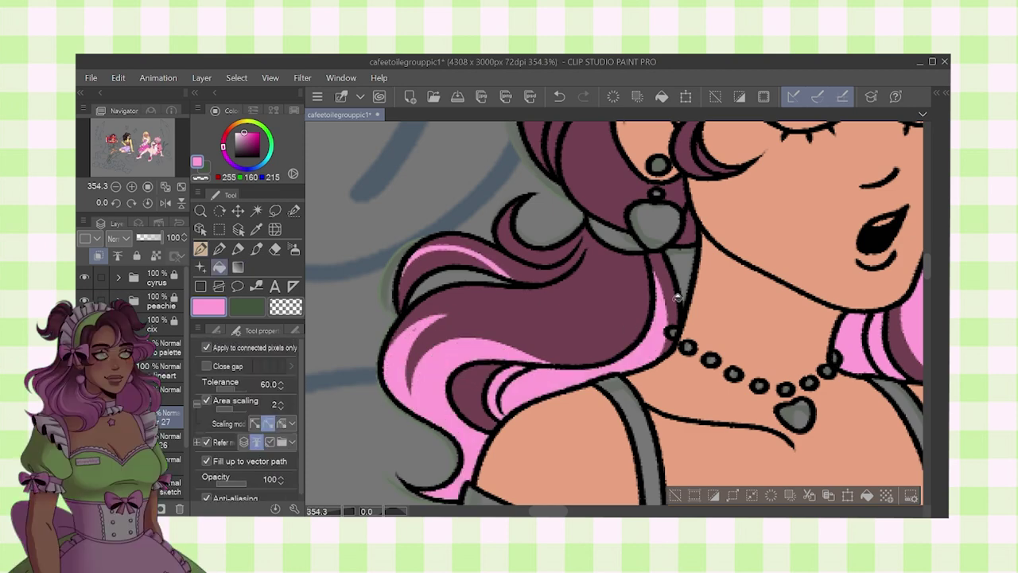
# - Add curved pink streaks to the near hair bunch below the heart earring and fill between them
pyautogui.scroll(-3, 628, 329)
pyautogui.press('p')
pyautogui.scroll(3, 584, 298)
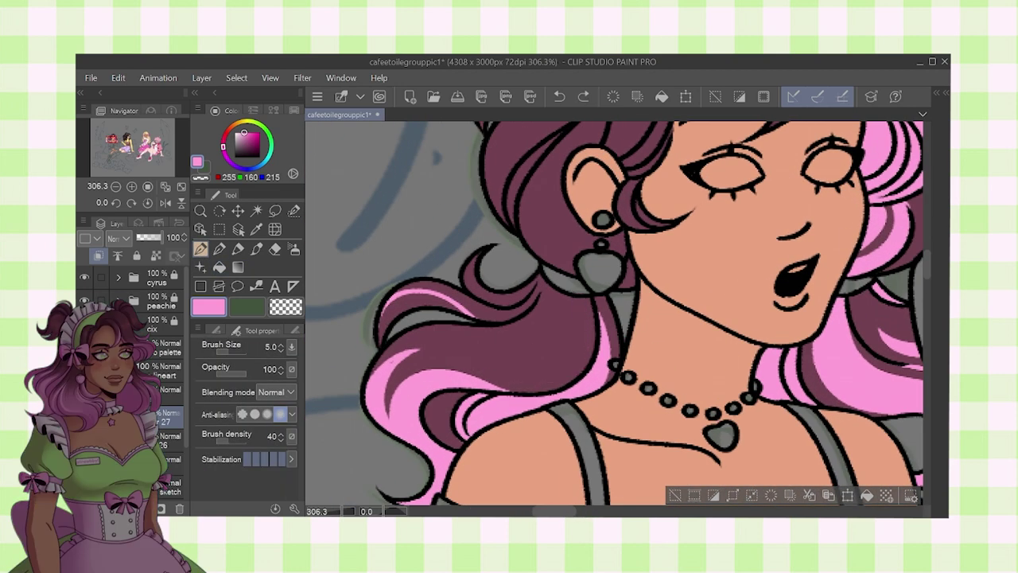
pyautogui.hotkey('ctrl', 'z')
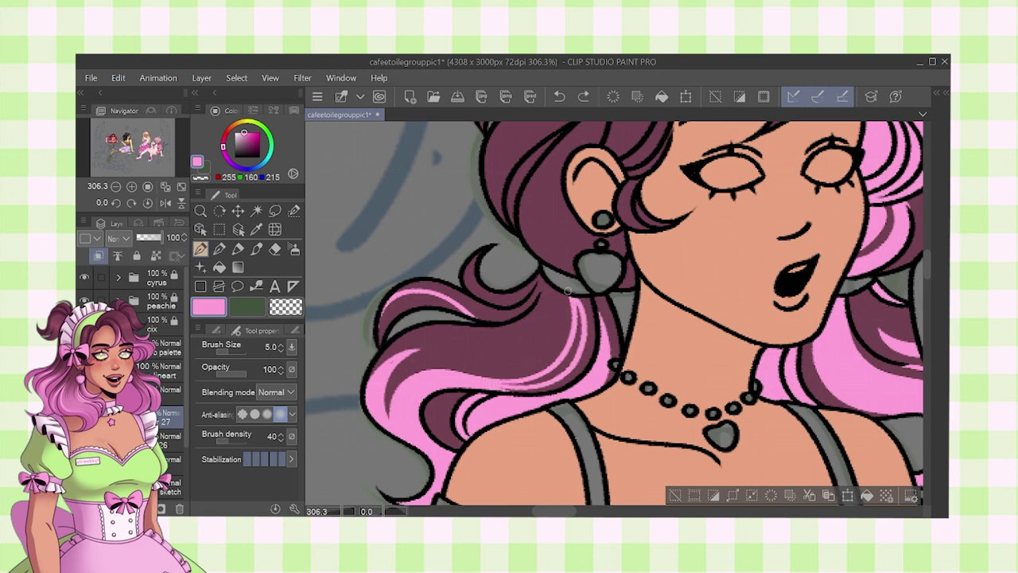
pyautogui.press('g')
pyautogui.click(528, 349)
# - Add thin pink strands beside the heart cookie and along the near bunch's upper edge, and fill its upper lock with pink
pyautogui.press('p')
pyautogui.moveTo(914, 343)
pyautogui.mouseDown()
pyautogui.moveTo(758, 322)
pyautogui.moveTo(699, 374)
pyautogui.mouseUp()
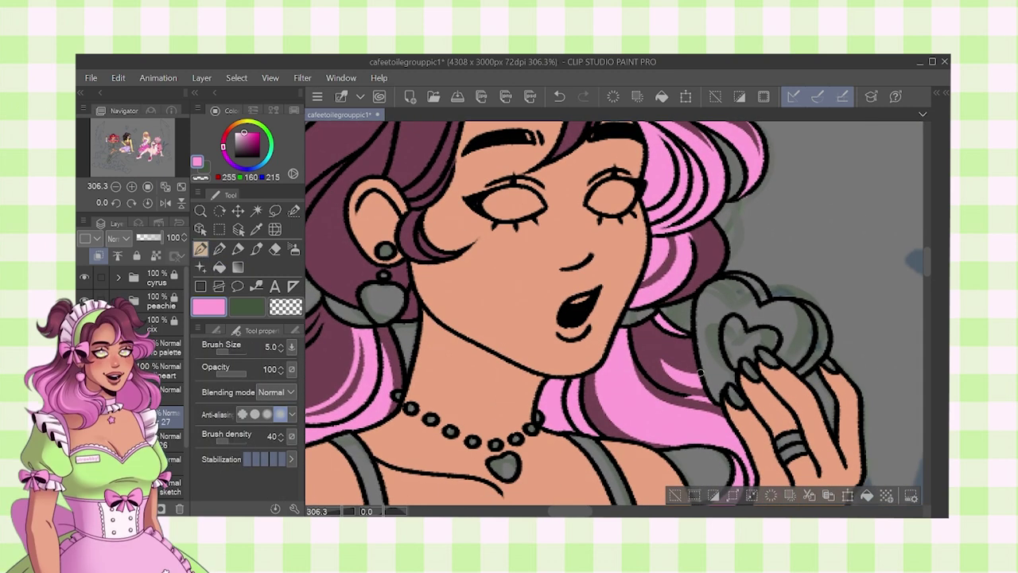
pyautogui.scroll(-4, 699, 374)
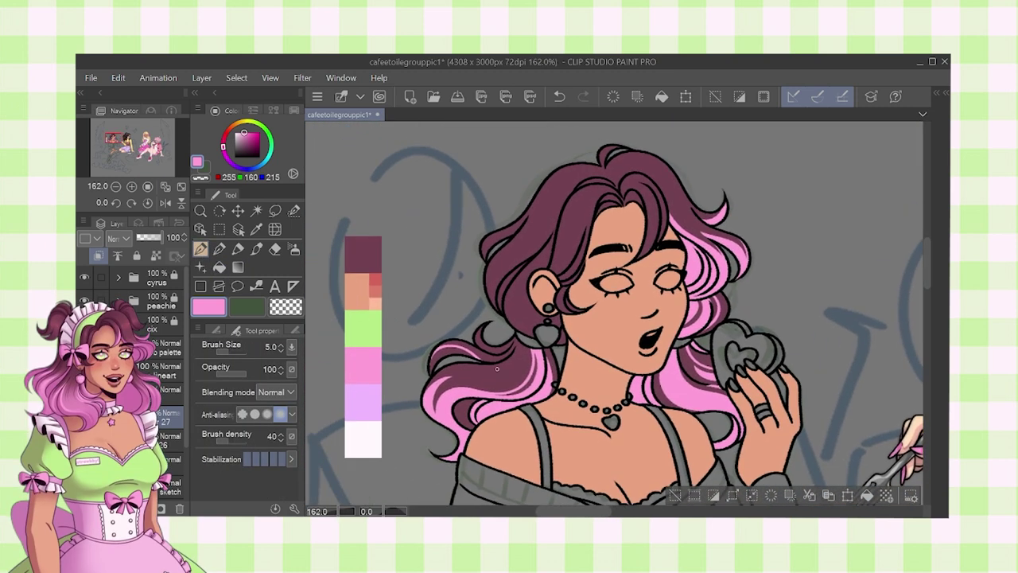
pyautogui.scroll(5, 450, 376)
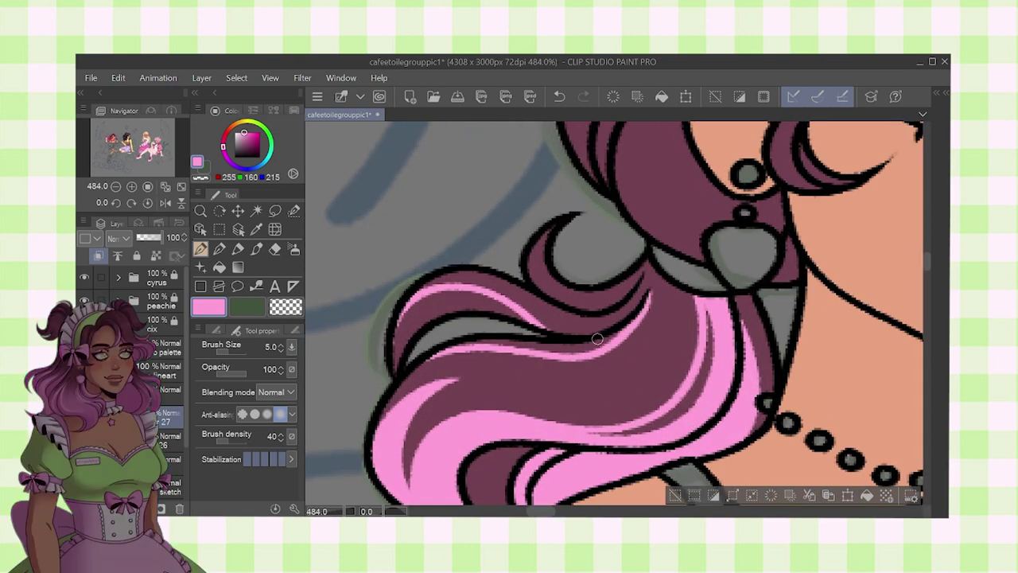
pyautogui.scroll(-6, 597, 337)
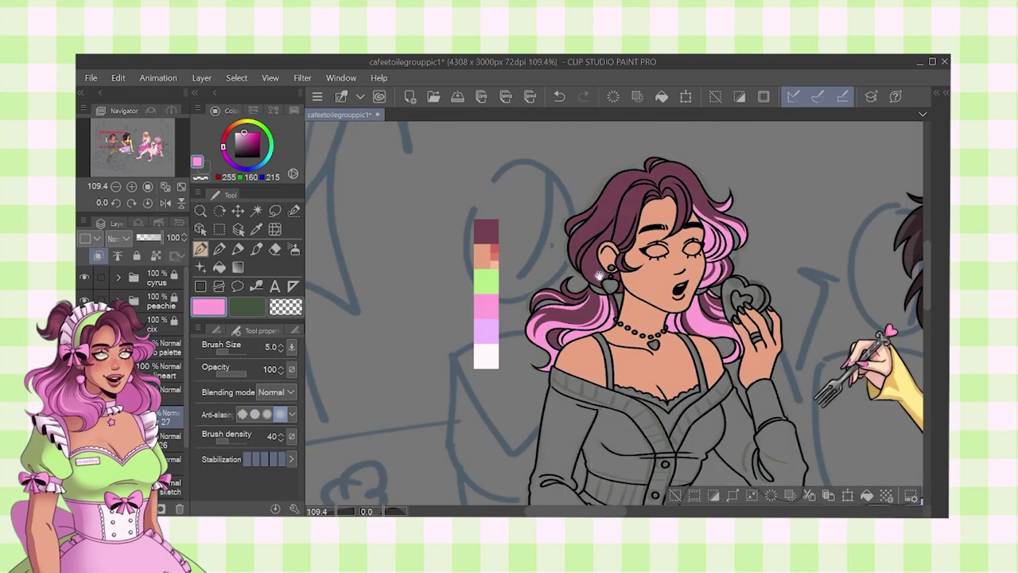
pyautogui.scroll(3, 503, 318)
pyautogui.click(219, 267)
pyautogui.click(490, 322)
# - Pencil pink streaks into the long fringe strand that falls between the eyebrows
pyautogui.click(201, 249)
pyautogui.moveTo(595, 243); pyautogui.dragTo(581, 269)
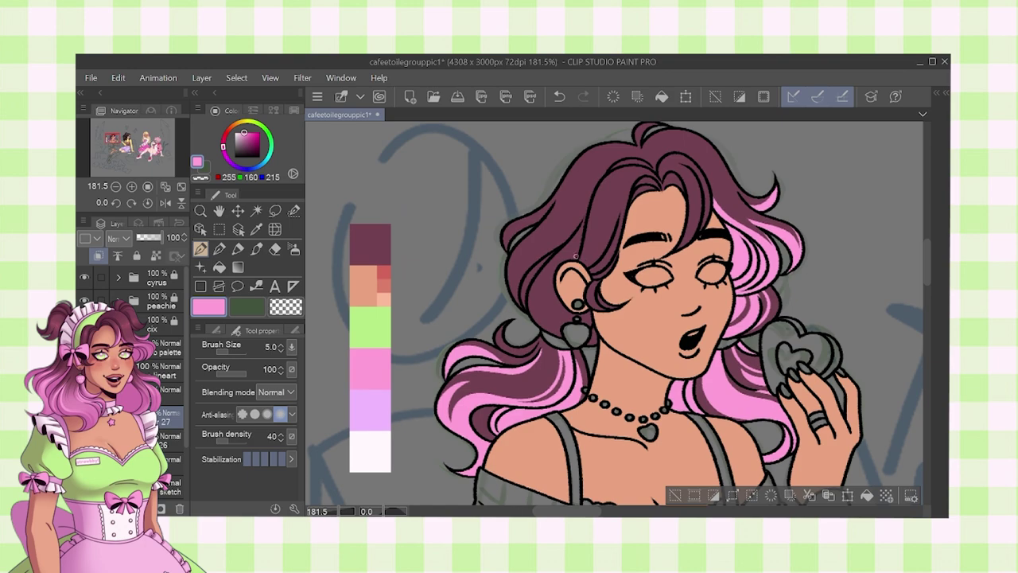
pyautogui.scroll(4, 666, 196)
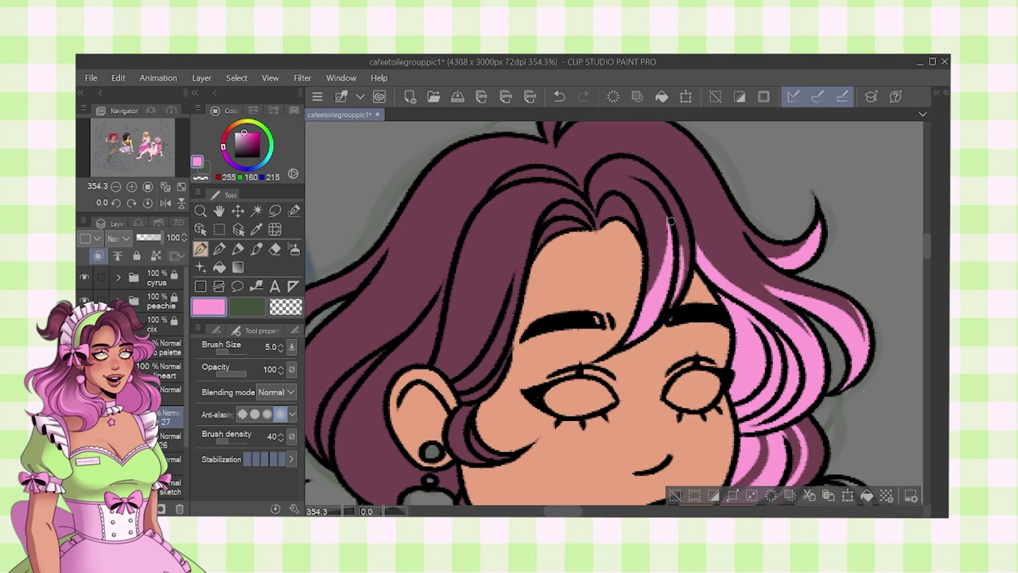
pyautogui.scroll(-5, 712, 257)
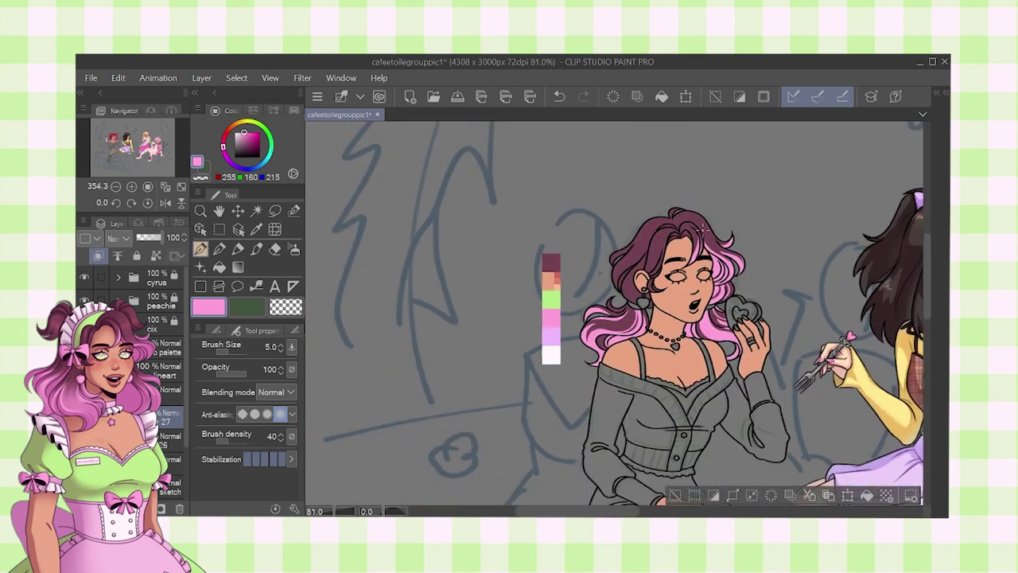
pyautogui.scroll(1, 711, 257)
pyautogui.moveTo(711, 257); pyautogui.dragTo(659, 227)
pyautogui.click(294, 249)
pyautogui.click(164, 440)
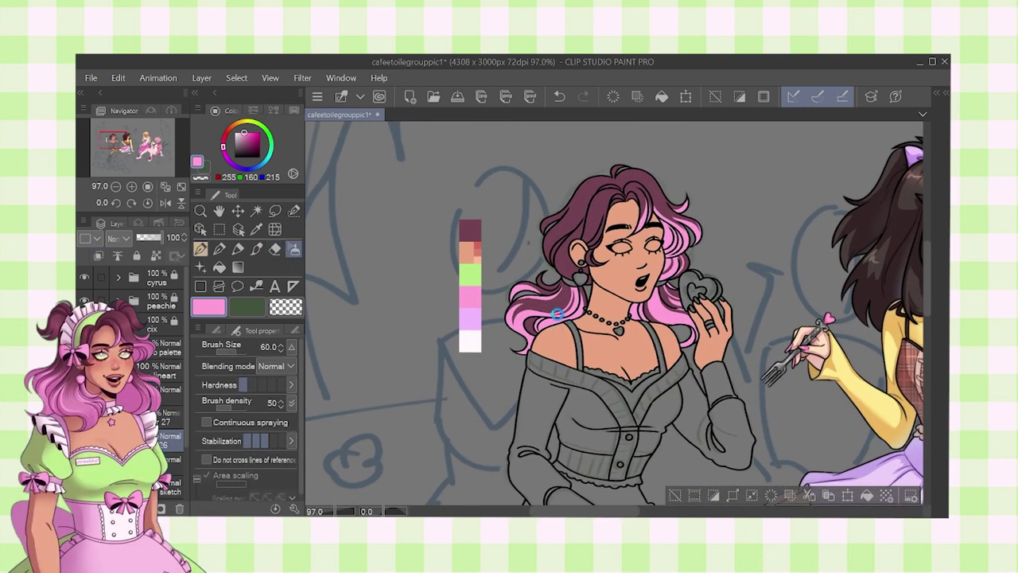
pyautogui.scroll(2, 559, 320)
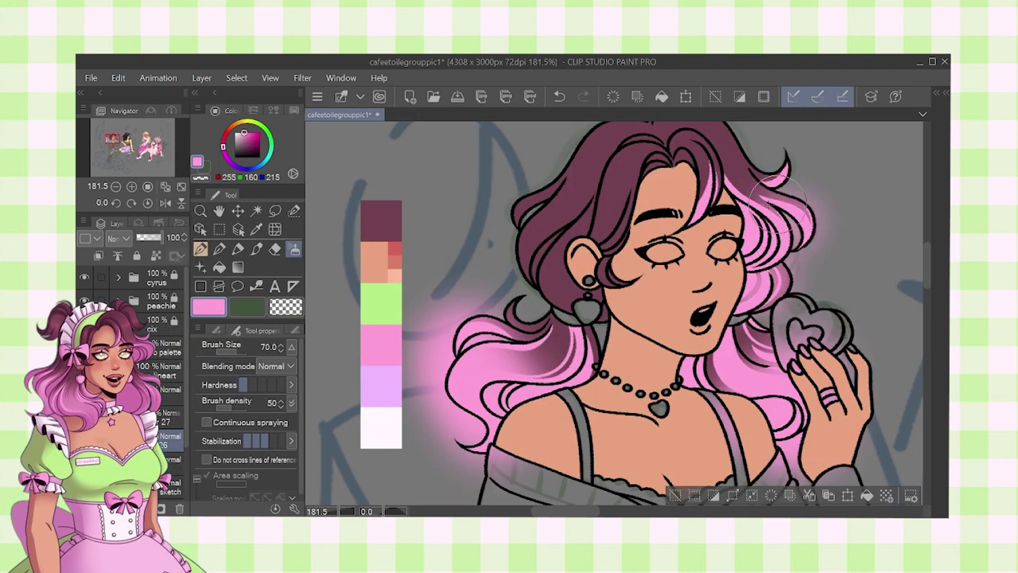
pyautogui.moveTo(820, 206)
pyautogui.mouseDown()
pyautogui.moveTo(799, 251)
pyautogui.moveTo(730, 230)
pyautogui.mouseUp()
pyautogui.moveTo(768, 306); pyautogui.dragTo(751, 323)
pyautogui.moveTo(769, 331); pyautogui.dragTo(762, 309)
pyautogui.moveTo(732, 391); pyautogui.dragTo(681, 407)
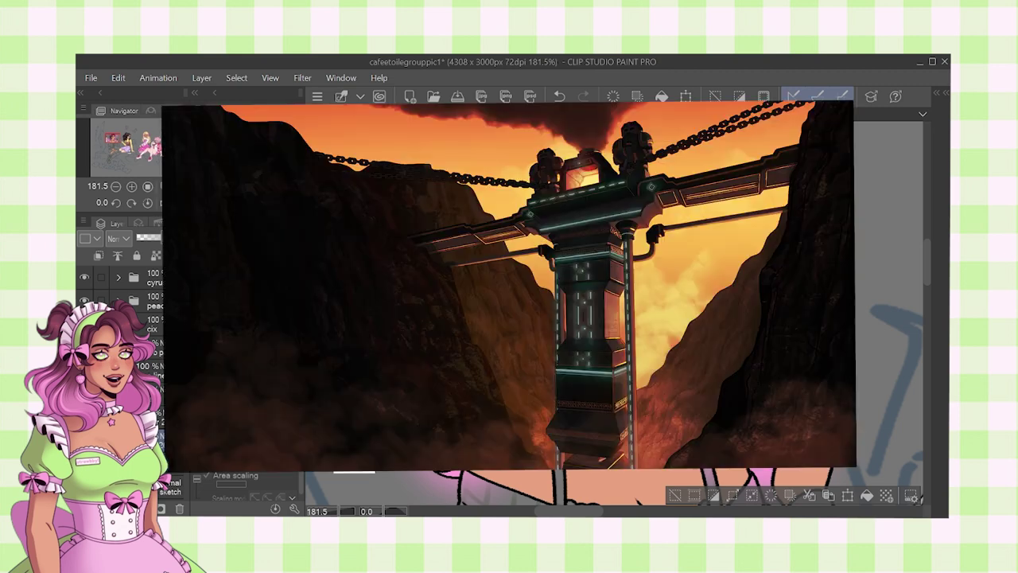
pyautogui.moveTo(700, 342); pyautogui.dragTo(670, 325)
pyautogui.hotkey('ctrl', 'z')
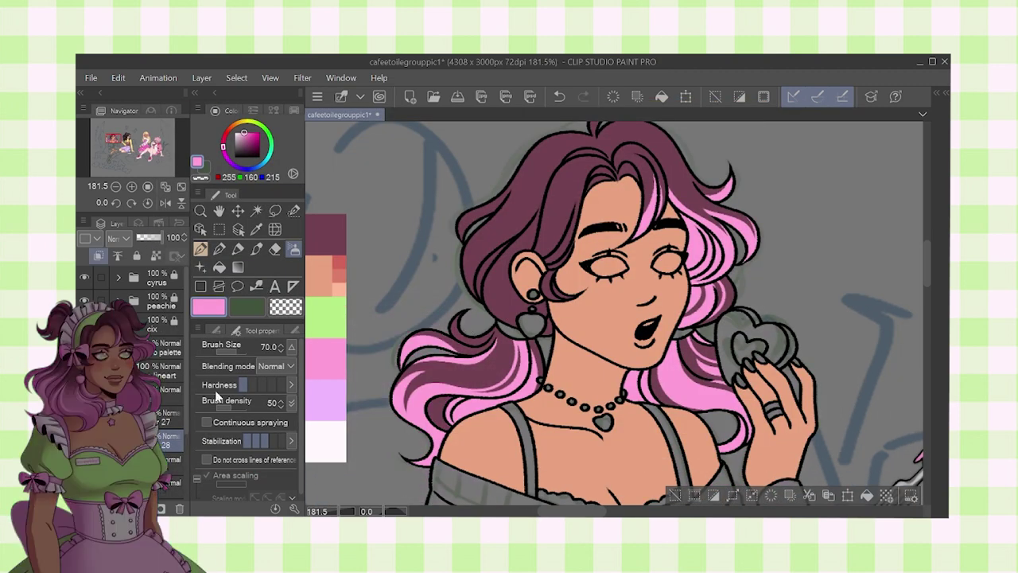
# - Airbrush a soft pink fade over the hair's lower lengths at brush size 80 on the clipped layer and set its opacity to 60%
pyautogui.press(']')
pyautogui.moveTo(407, 405)
pyautogui.mouseDown()
pyautogui.moveTo(432, 322)
pyautogui.moveTo(509, 384)
pyautogui.mouseUp()
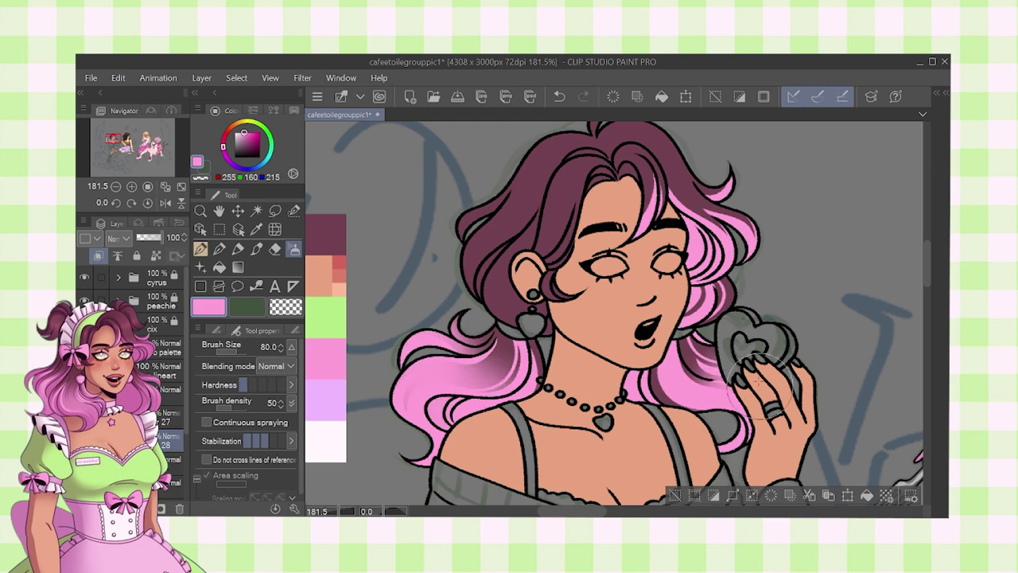
pyautogui.moveTo(684, 291)
pyautogui.mouseDown()
pyautogui.moveTo(743, 199)
pyautogui.moveTo(668, 219)
pyautogui.mouseUp()
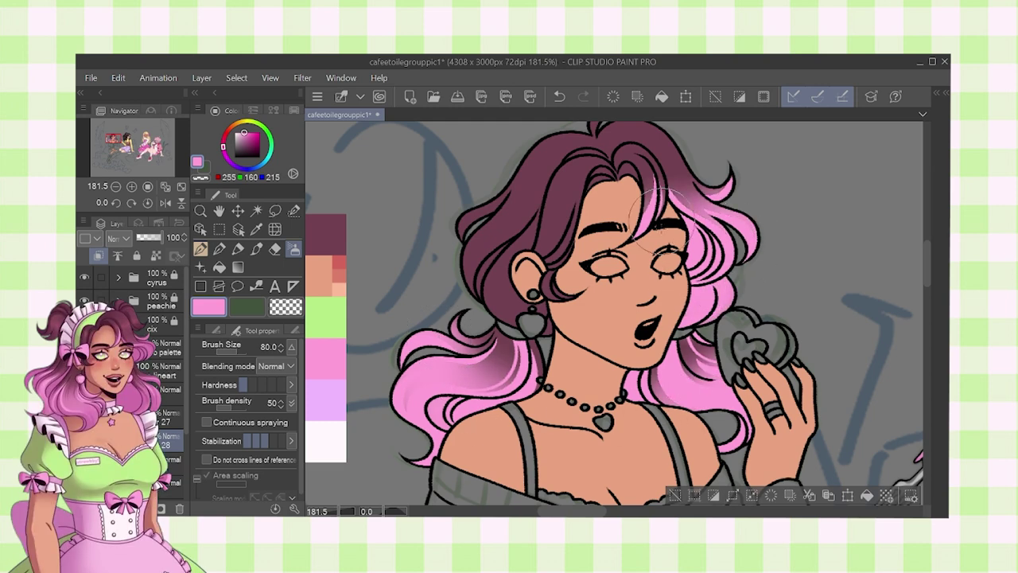
pyautogui.click(151, 237)
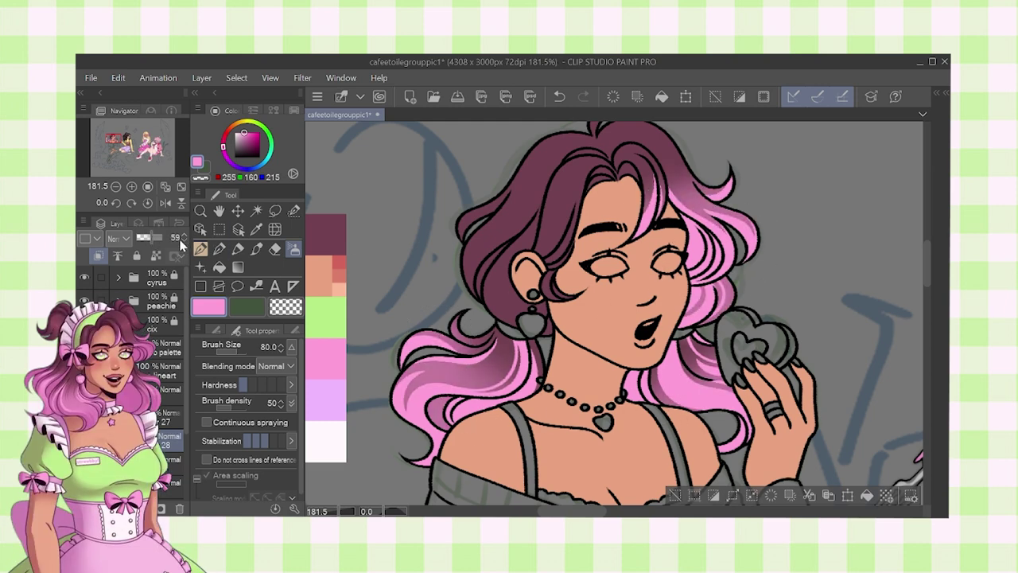
pyautogui.scroll(-2, 640, 316)
pyautogui.moveTo(638, 315); pyautogui.dragTo(624, 302)
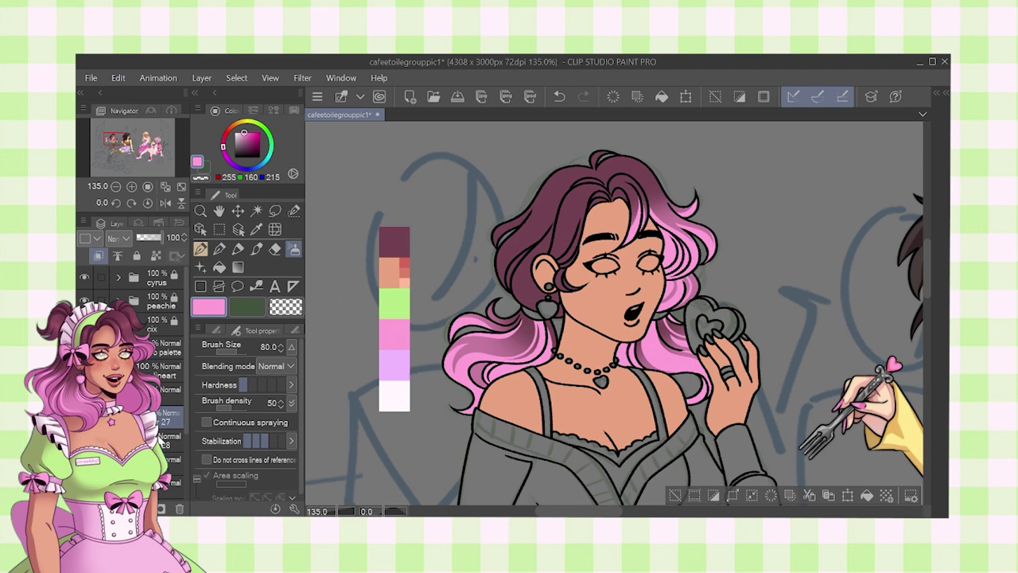
# - Carve thin strands out of the soft pink fade in the near hair bunch below the earring, using a size 5 pen with transparent colour
pyautogui.click(162, 442)
pyautogui.click(200, 250)
pyautogui.click(285, 307)
pyautogui.moveTo(515, 335)
pyautogui.mouseDown()
pyautogui.moveTo(583, 268)
pyautogui.moveTo(618, 211)
pyautogui.mouseUp()
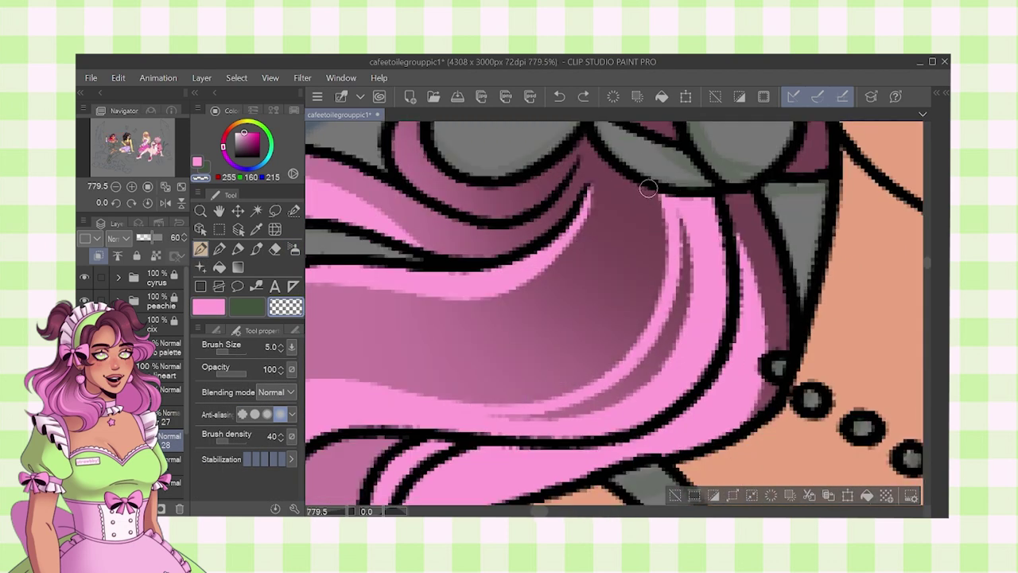
pyautogui.scroll(-3, 511, 399)
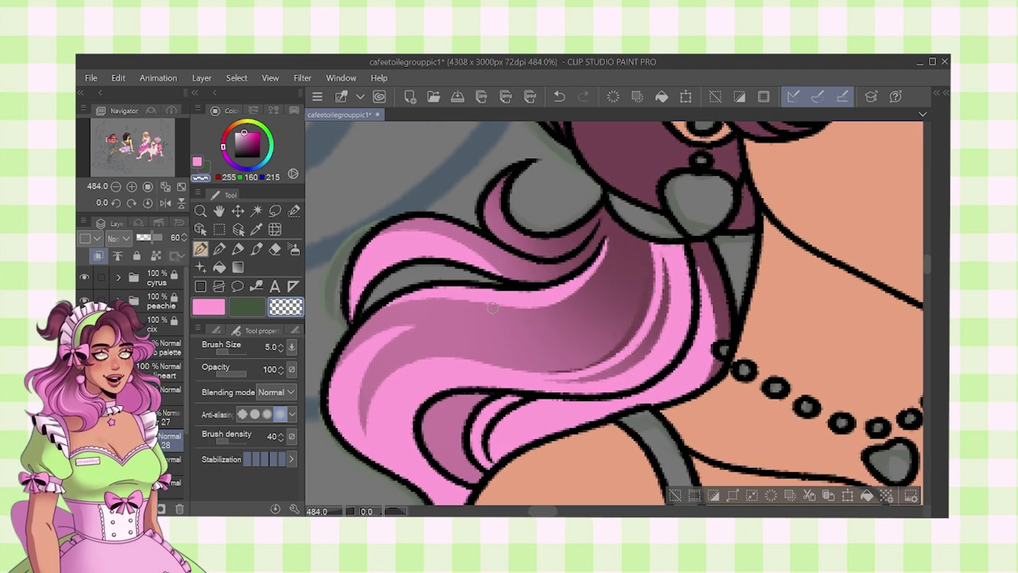
pyautogui.moveTo(502, 314)
pyautogui.mouseDown()
pyautogui.moveTo(598, 305)
pyautogui.moveTo(578, 295)
pyautogui.mouseUp()
pyautogui.moveTo(500, 338); pyautogui.dragTo(594, 309)
pyautogui.scroll(-10, 602, 263)
# - Carve matching fine strands out of the pink fade in the far-side hair beside the face and cookie
pyautogui.scroll(11, 835, 278)
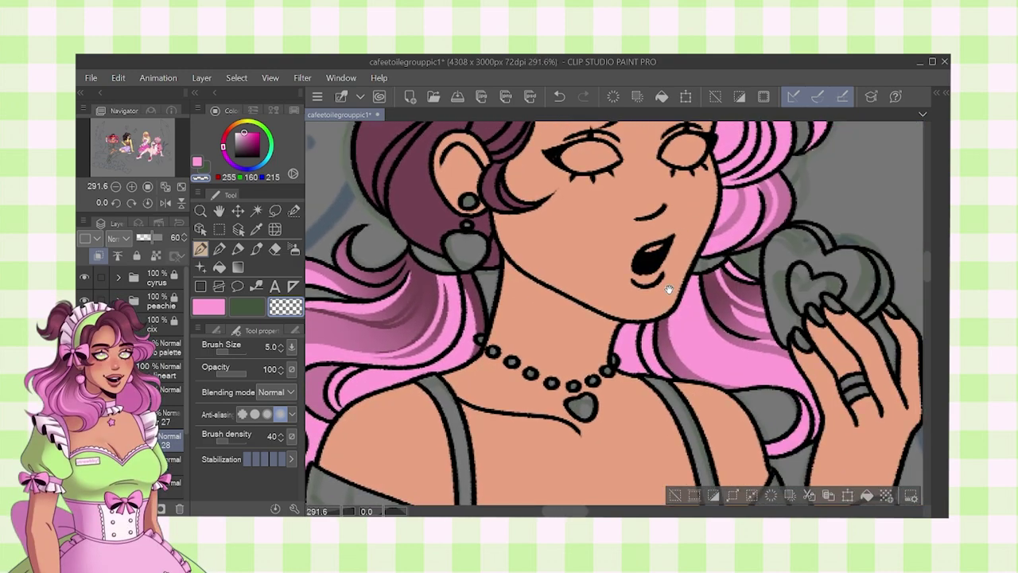
pyautogui.scroll(-5, 628, 302)
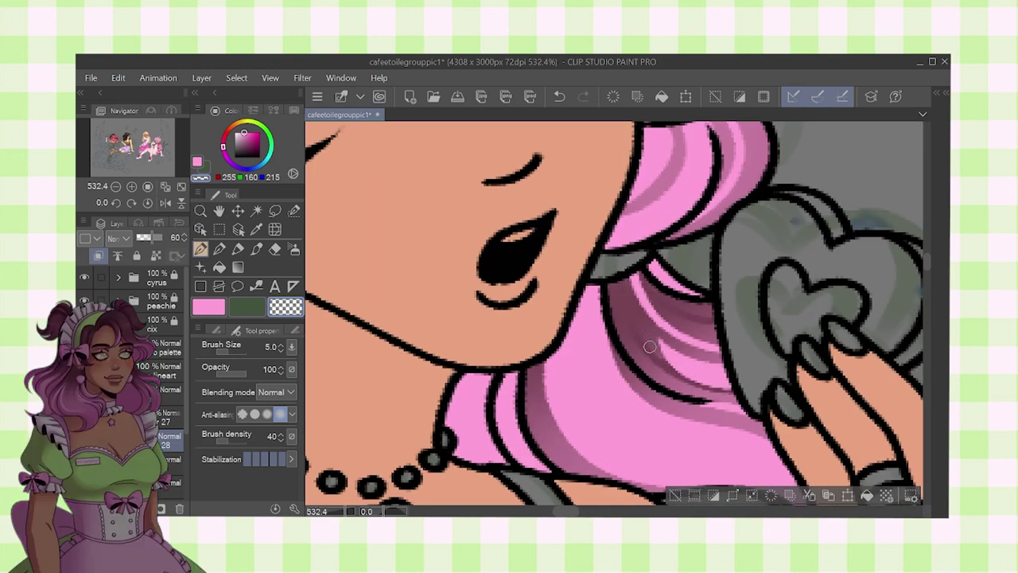
pyautogui.scroll(3, 656, 245)
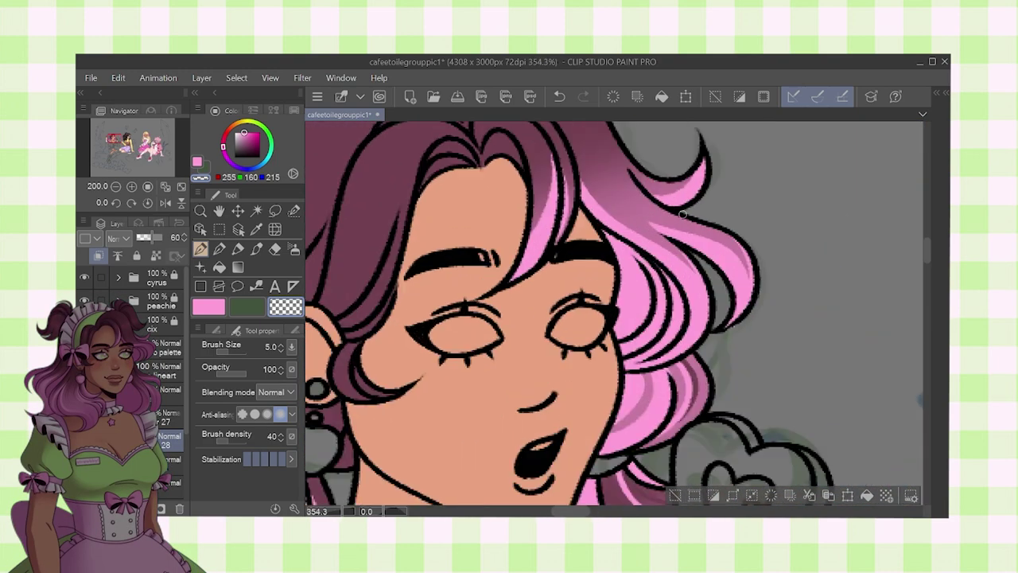
pyautogui.scroll(-6, 663, 270)
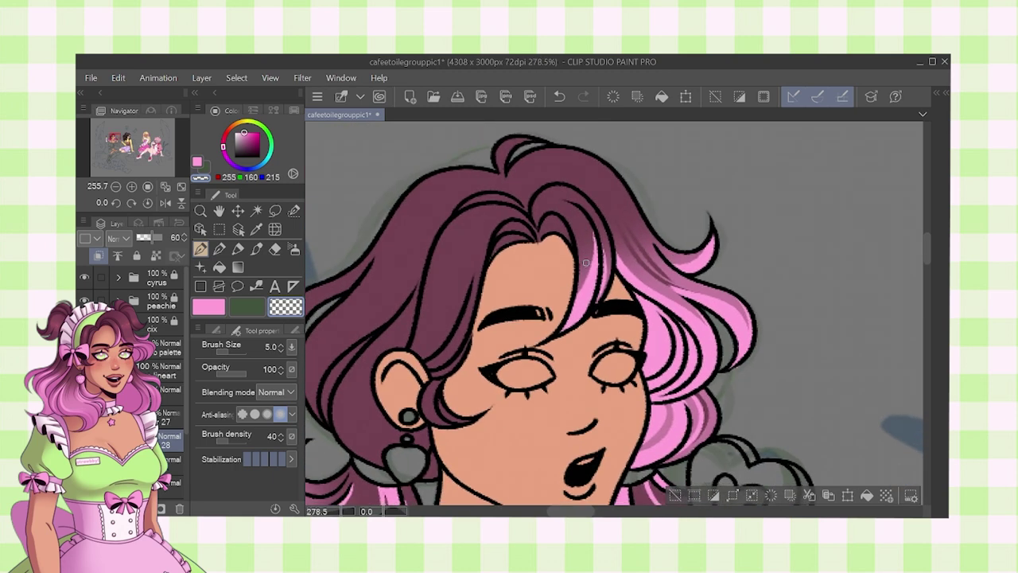
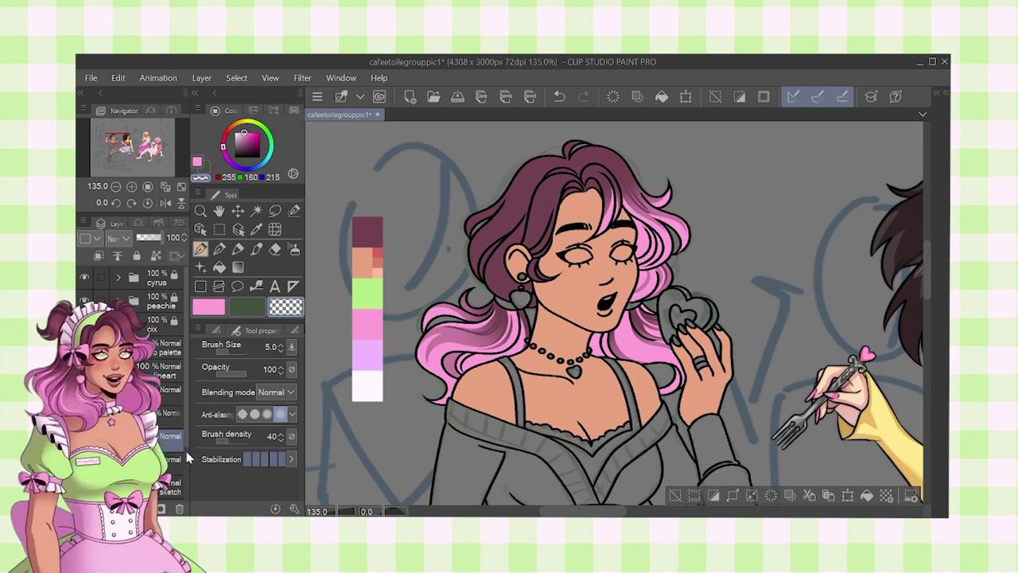
# - Fill the camisole's lace neckline, both straps and the scalloped hem with the palette's off-white on the base colour layer
pyautogui.scroll(-2, 537, 334)
pyautogui.moveTo(438, 336); pyautogui.dragTo(424, 306)
pyautogui.keyDown('alt'); pyautogui.click(386, 294); pyautogui.keyUp('alt')
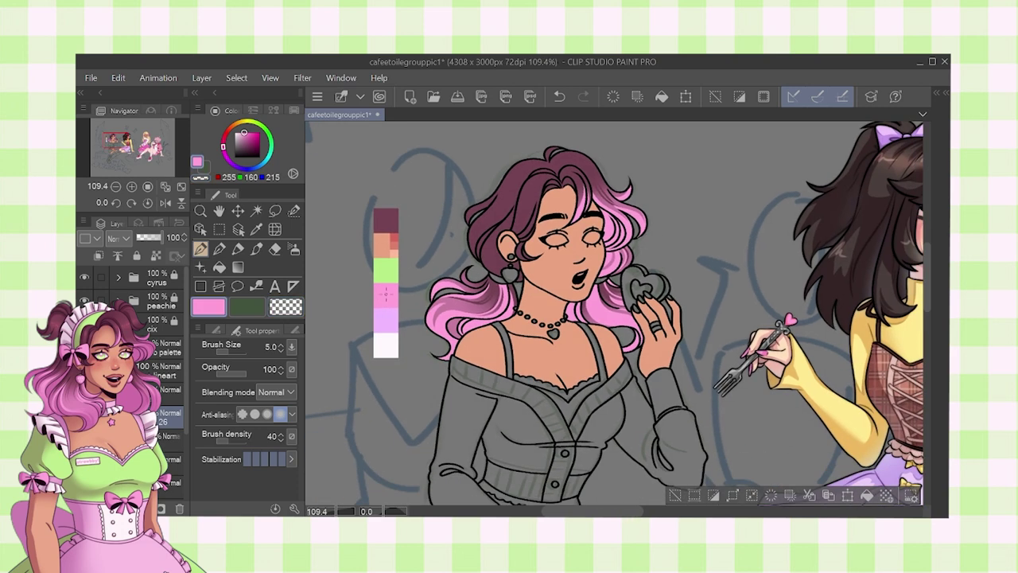
pyautogui.moveTo(514, 347); pyautogui.dragTo(506, 330)
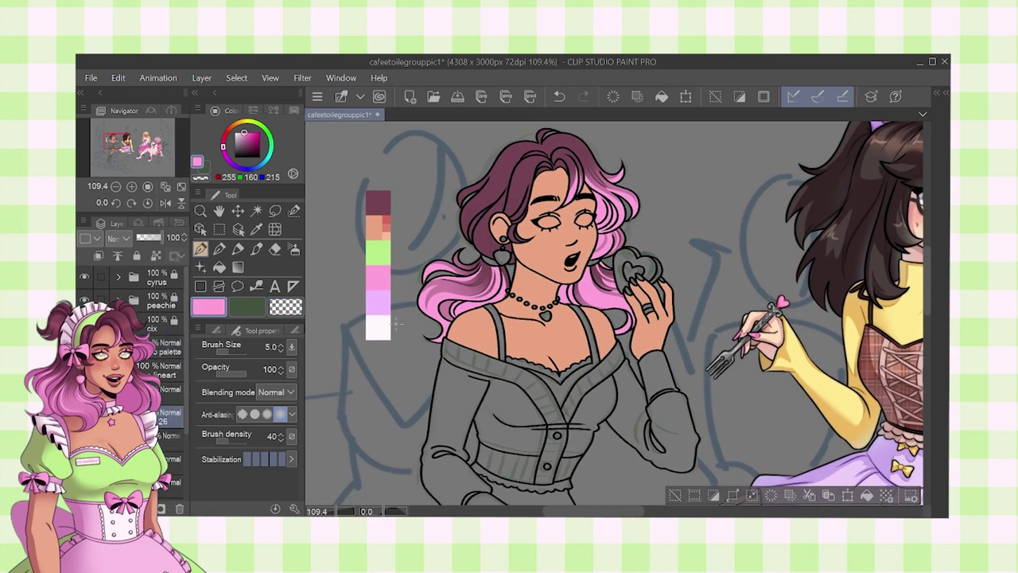
pyautogui.keyDown('alt'); pyautogui.click(378, 327); pyautogui.keyUp('alt')
pyautogui.press('g')
pyautogui.press('g')
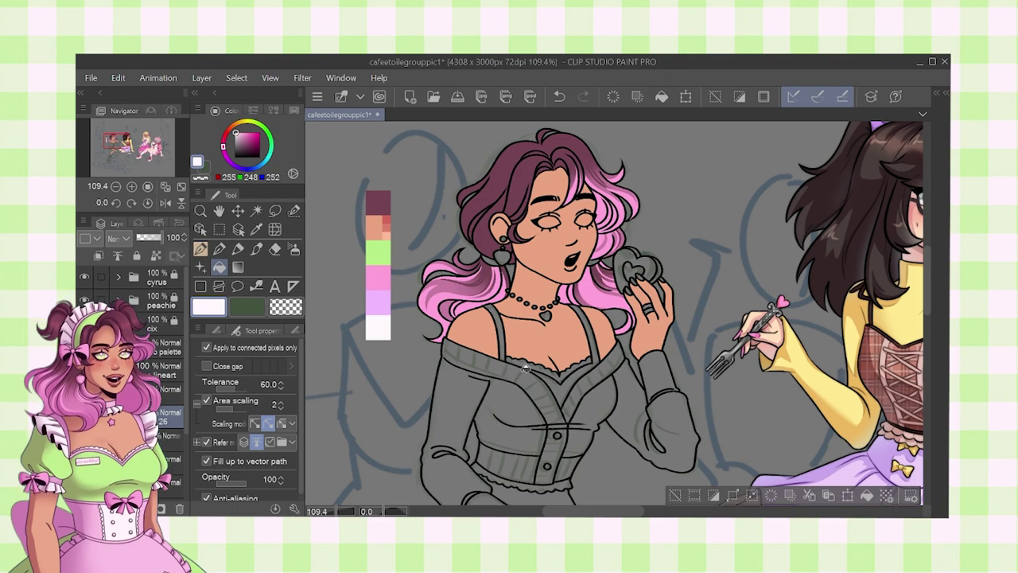
pyautogui.scroll(3, 564, 454)
pyautogui.click(558, 347)
pyautogui.click(606, 248)
pyautogui.click(491, 303)
pyautogui.moveTo(536, 462); pyautogui.dragTo(530, 273)
pyautogui.click(530, 318)
# - Fill both thigh-high stockings with the same off-white, including the folds at the ankles and the gaps around the shoe straps
pyautogui.scroll(-3, 529, 318)
pyautogui.moveTo(531, 382); pyautogui.dragTo(547, 238)
pyautogui.moveTo(499, 450); pyautogui.dragTo(499, 348)
pyautogui.click(502, 429)
pyautogui.click(545, 389)
pyautogui.click(632, 322)
pyautogui.click(497, 368)
pyautogui.click(461, 404)
pyautogui.click(462, 450)
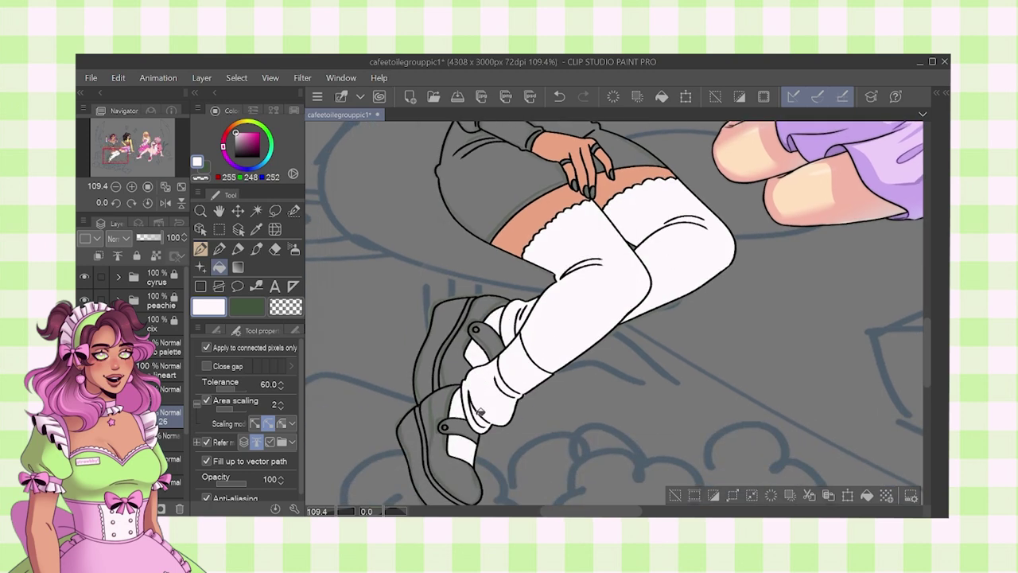
# - Fill the cardigan's near sleeve, shoulder and front panel with the light green from the palette
pyautogui.moveTo(509, 291); pyautogui.dragTo(496, 469)
pyautogui.moveTo(564, 278); pyautogui.dragTo(563, 428)
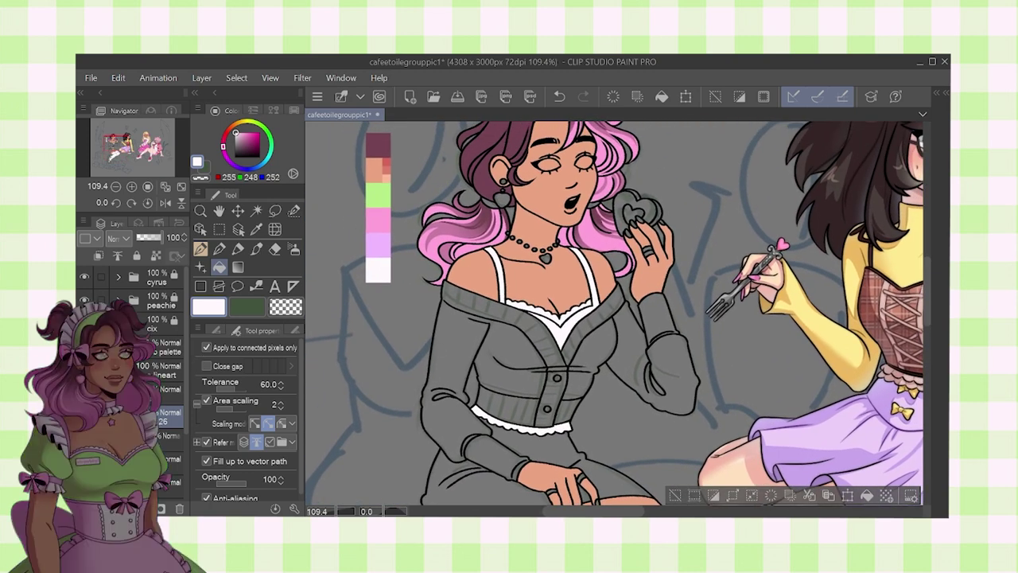
pyautogui.click(387, 197)
pyautogui.click(520, 349)
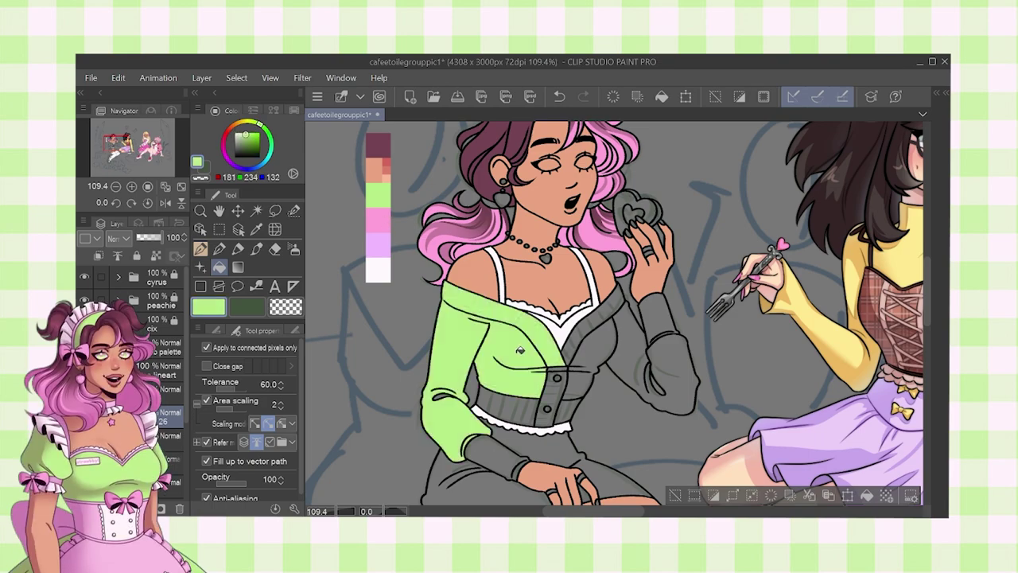
# - Fill the remaining cardigan sections, including the bodice, hem band, cuffs and raised sleeve, with the light green
pyautogui.click(442, 393)
pyautogui.click(511, 402)
pyautogui.click(550, 394)
pyautogui.click(592, 362)
pyautogui.click(569, 409)
pyautogui.click(601, 319)
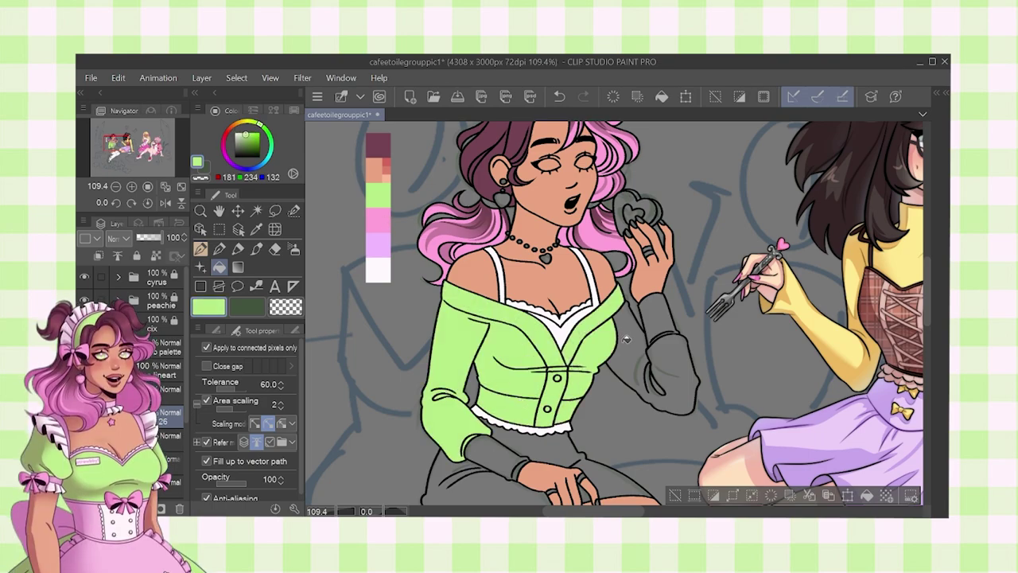
pyautogui.click(628, 342)
pyautogui.click(657, 384)
pyautogui.click(661, 314)
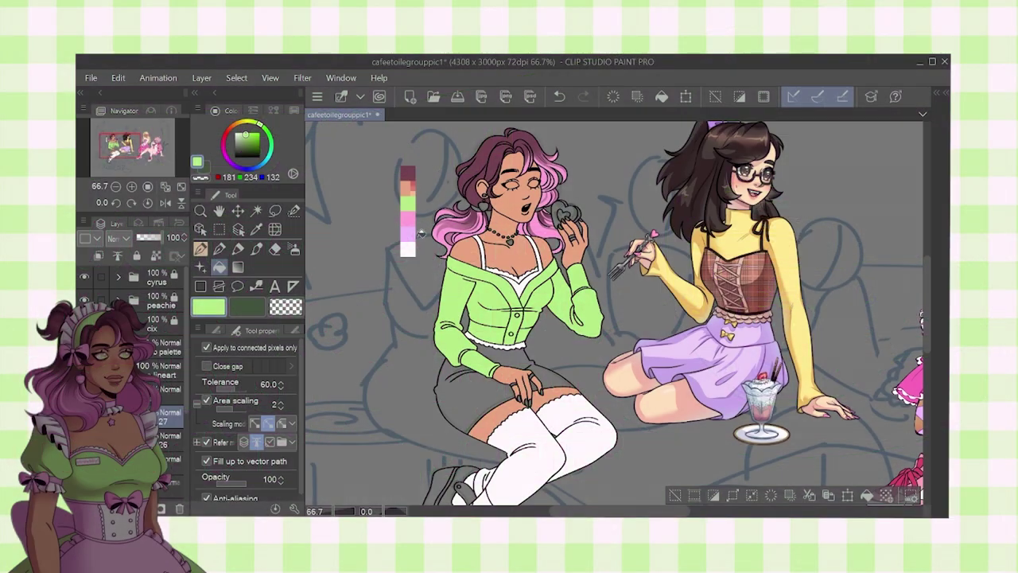
# - Sample the palette's pink (255, 160, 215) and fill the green-cardigan character's skirt with it
pyautogui.keyDown('alt'); pyautogui.click(413, 216); pyautogui.keyUp('alt')
pyautogui.click(487, 390)
pyautogui.click(536, 363)
pyautogui.scroll(-4, 545, 271)
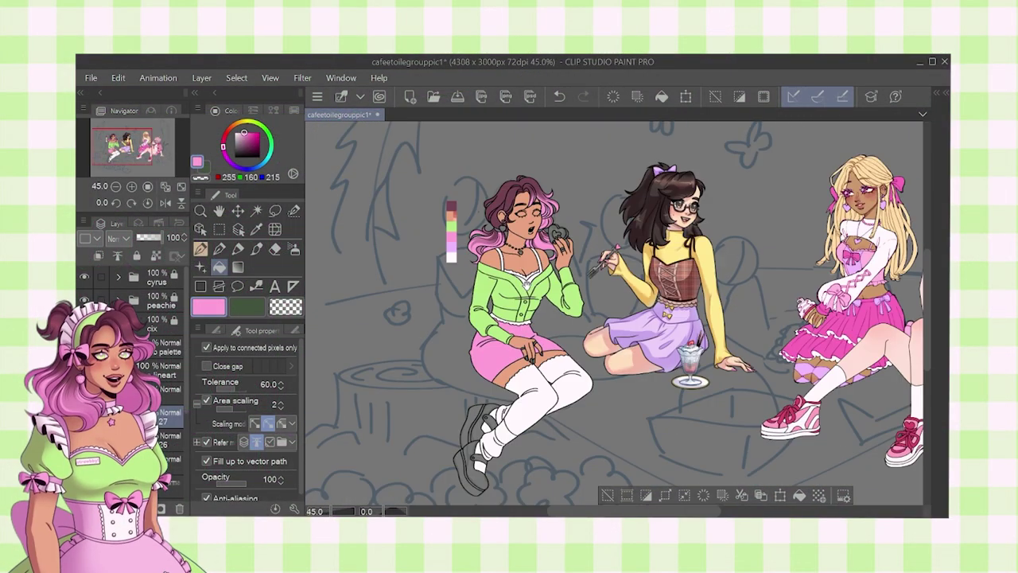
# - Fill the camisole under the cardigan and its shoulder straps with the same pink
pyautogui.scroll(6, 531, 274)
pyautogui.scroll(-2, 557, 318)
pyautogui.moveTo(563, 332); pyautogui.dragTo(574, 251)
pyautogui.scroll(3, 497, 390)
pyautogui.moveTo(504, 363); pyautogui.dragTo(512, 310)
pyautogui.scroll(-3, 512, 310)
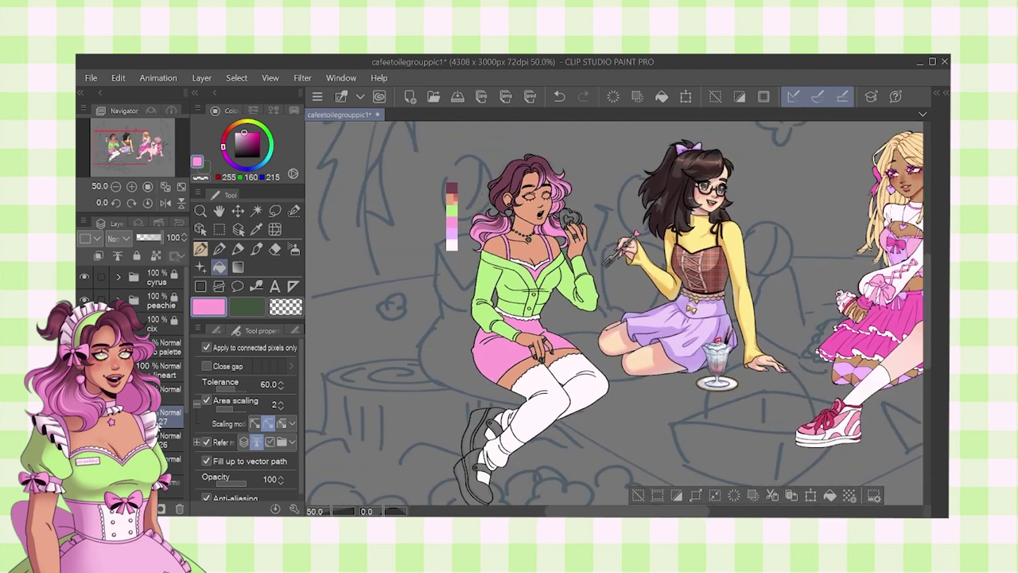
# - Sample the palette's lilac (240, 185, 255) and fill both of the character's shoes with it on a separate layer
pyautogui.click(165, 435)
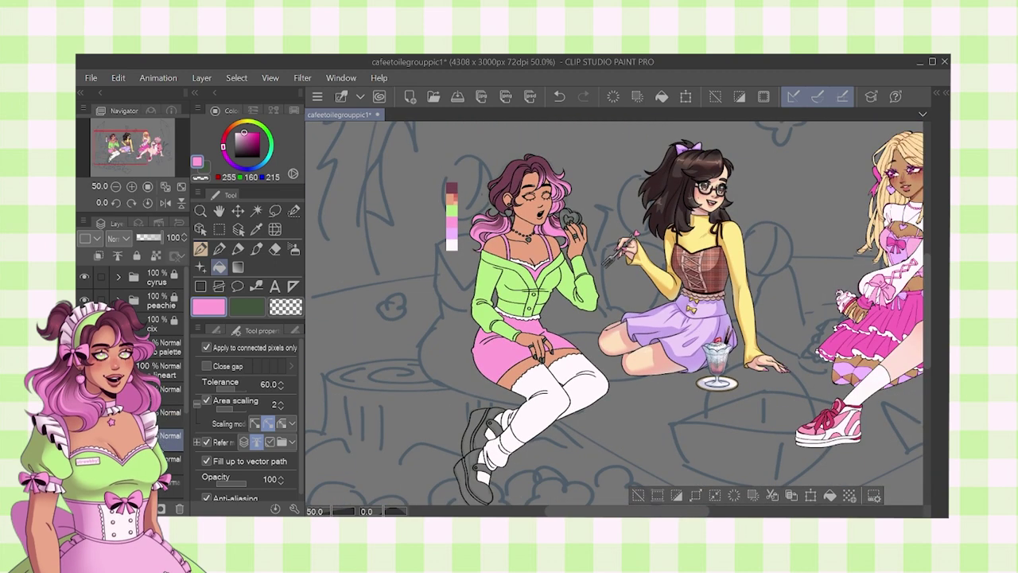
pyautogui.keyDown('alt'); pyautogui.click(454, 233); pyautogui.keyUp('alt')
pyautogui.moveTo(488, 468); pyautogui.dragTo(493, 418)
pyautogui.scroll(3, 483, 441)
pyautogui.click(468, 406)
pyautogui.click(492, 393)
pyautogui.click(472, 442)
pyautogui.scroll(-1, 477, 438)
pyautogui.scroll(-3, 676, 319)
pyautogui.scroll(6, 560, 390)
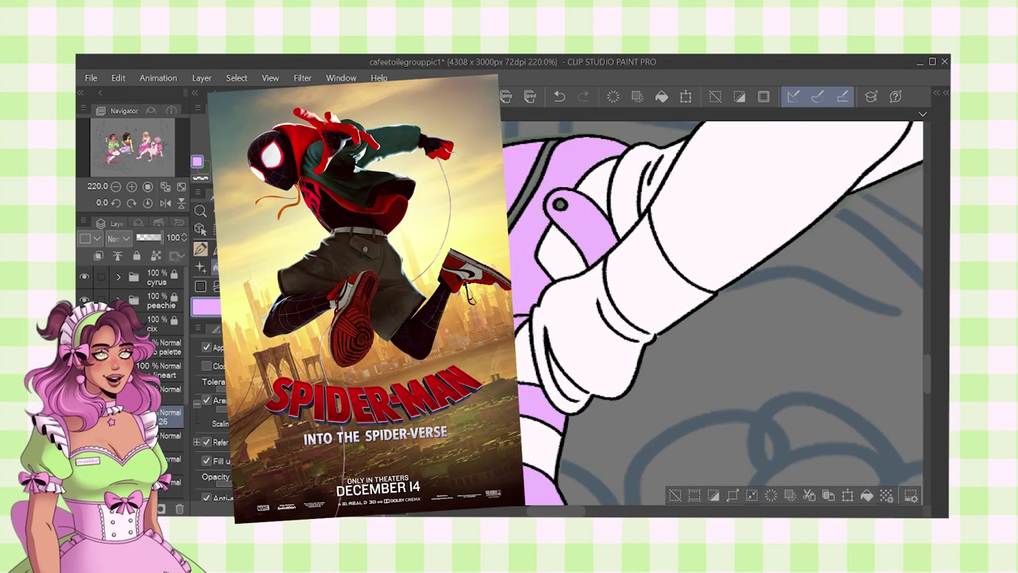
# - Fill the round earring stud with the lilac
pyautogui.scroll(-3, 557, 318)
pyautogui.scroll(3, 541, 318)
pyautogui.scroll(-3, 541, 318)
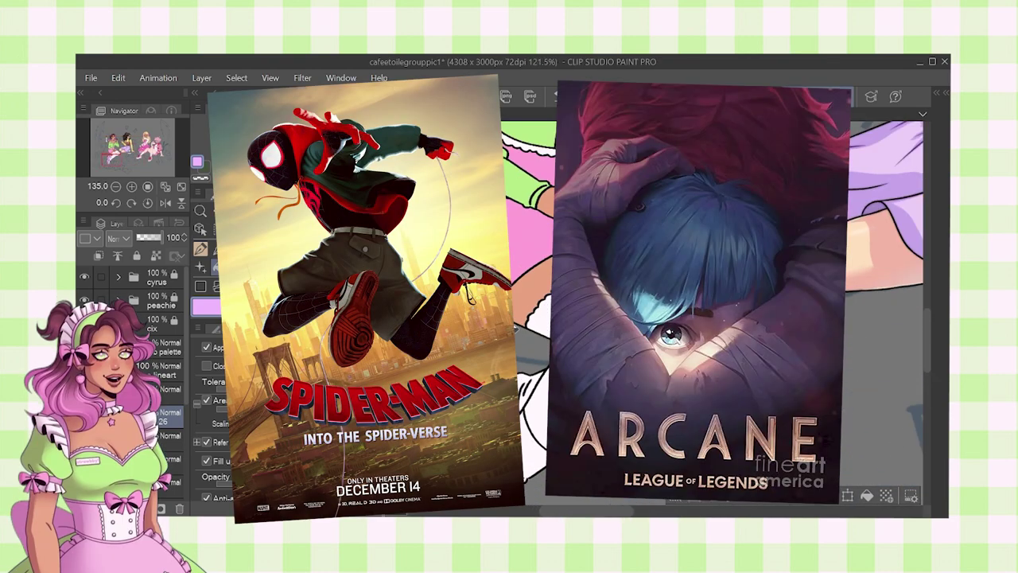
pyautogui.scroll(-3, 549, 318)
pyautogui.moveTo(554, 164); pyautogui.dragTo(560, 213)
pyautogui.scroll(9, 561, 213)
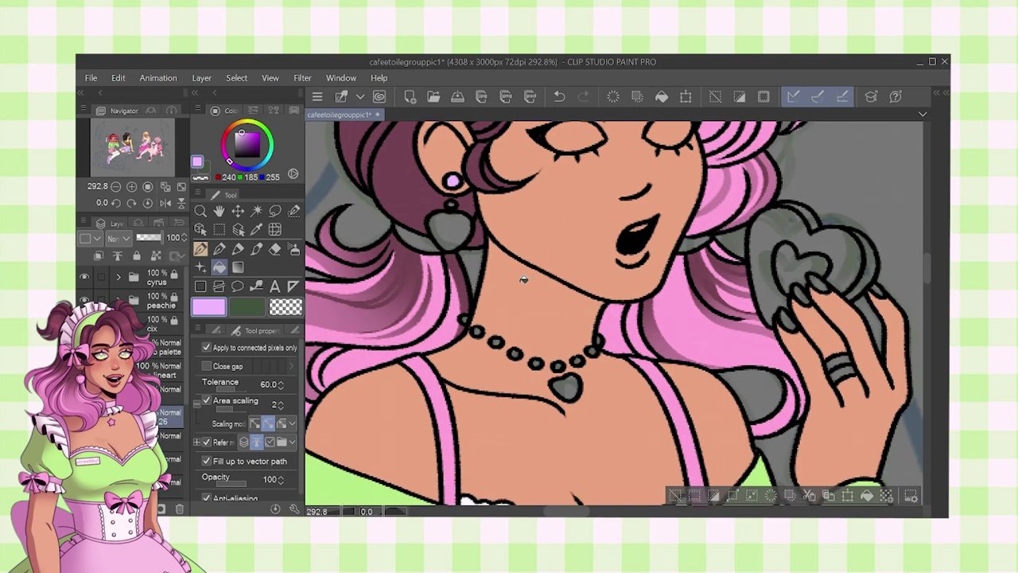
pyautogui.scroll(-8, 421, 236)
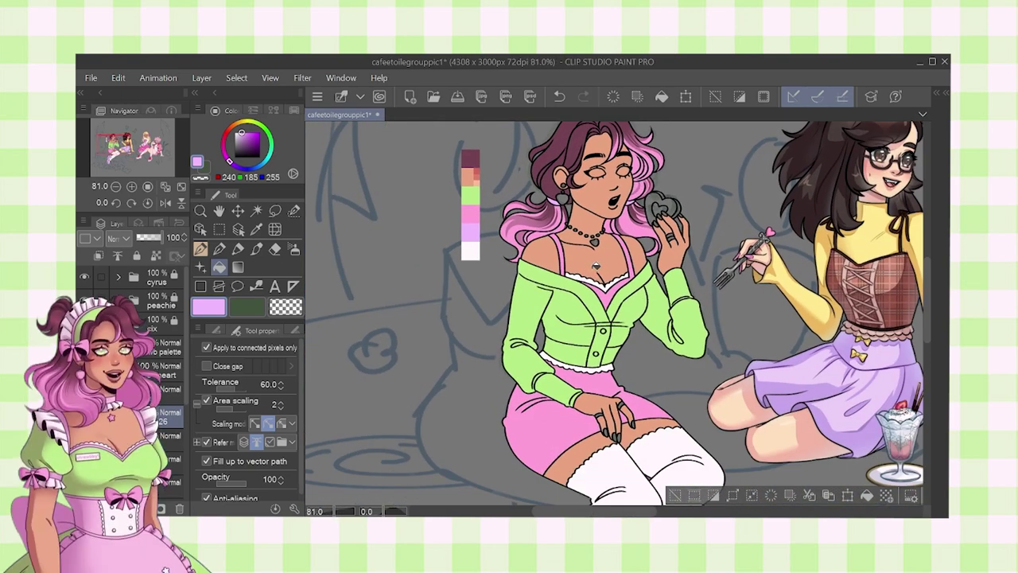
# - Fill the fingernails on both hands and the hair ties with the lilac
pyautogui.scroll(8, 639, 200)
pyautogui.click(590, 238)
pyautogui.click(605, 211)
pyautogui.click(690, 206)
pyautogui.scroll(-7, 690, 205)
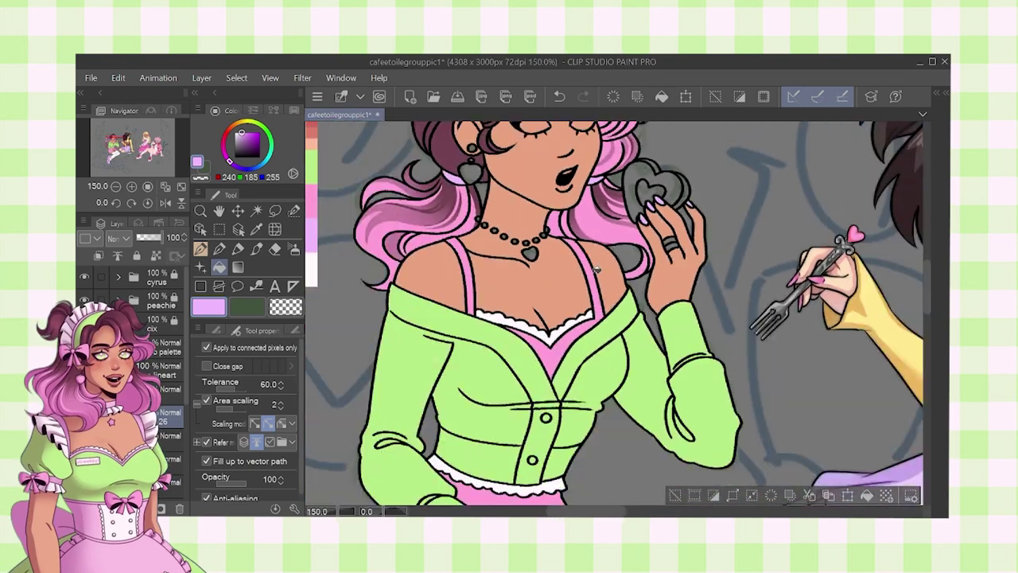
pyautogui.scroll(5, 574, 346)
pyautogui.scroll(2, 572, 347)
pyautogui.scroll(-6, 580, 319)
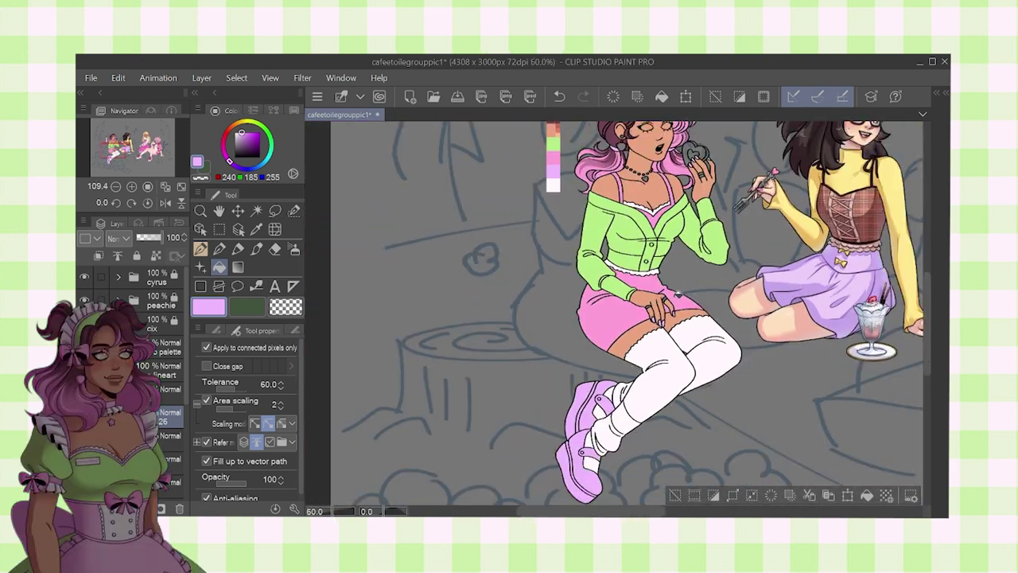
pyautogui.hotkey('ctrl', 'z')
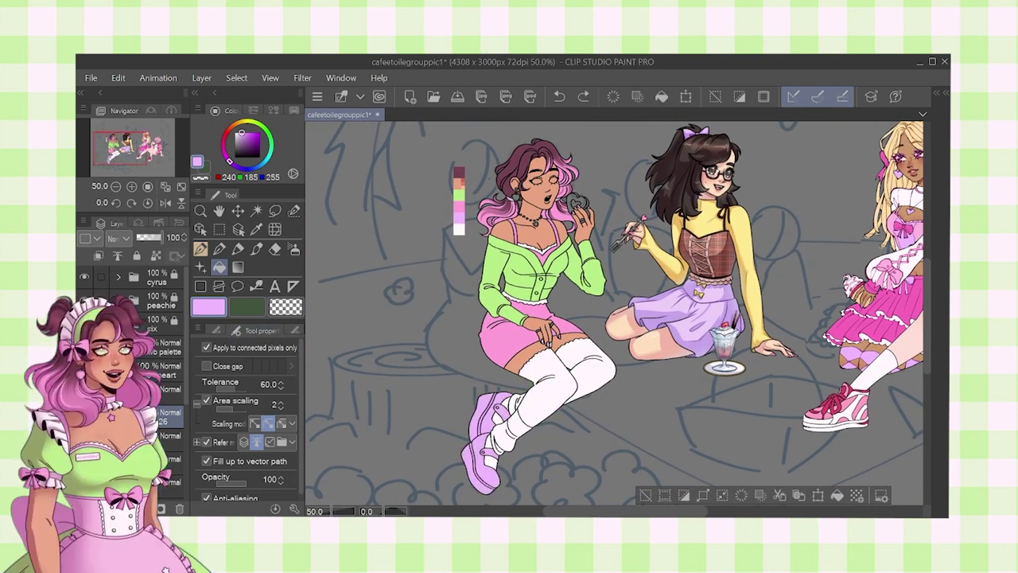
pyautogui.moveTo(571, 350); pyautogui.dragTo(537, 355)
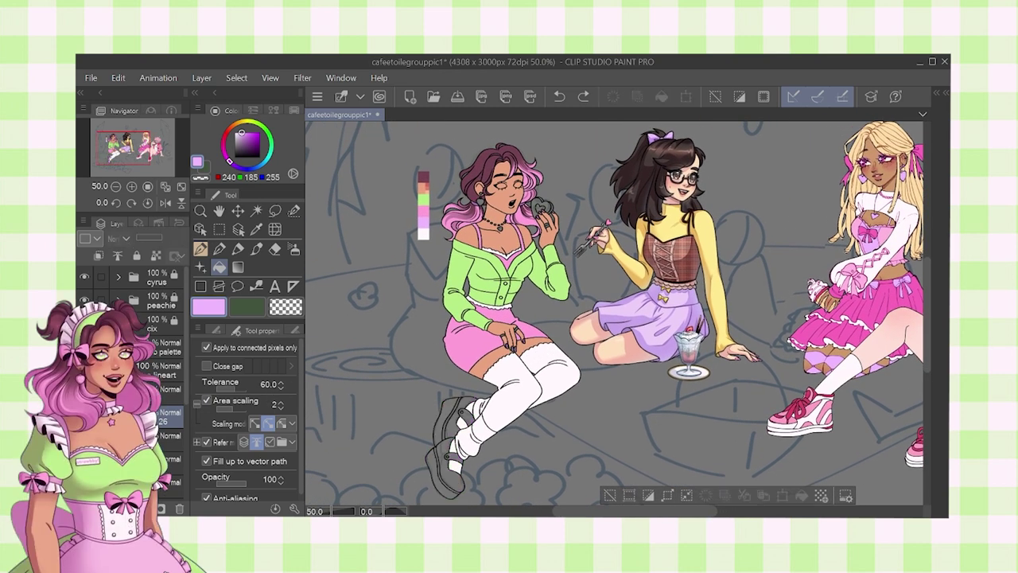
# - Sample the palette's green (181, 234, 132) and fill alternate necklace beads and the small earring bead with it
pyautogui.scroll(6, 481, 220)
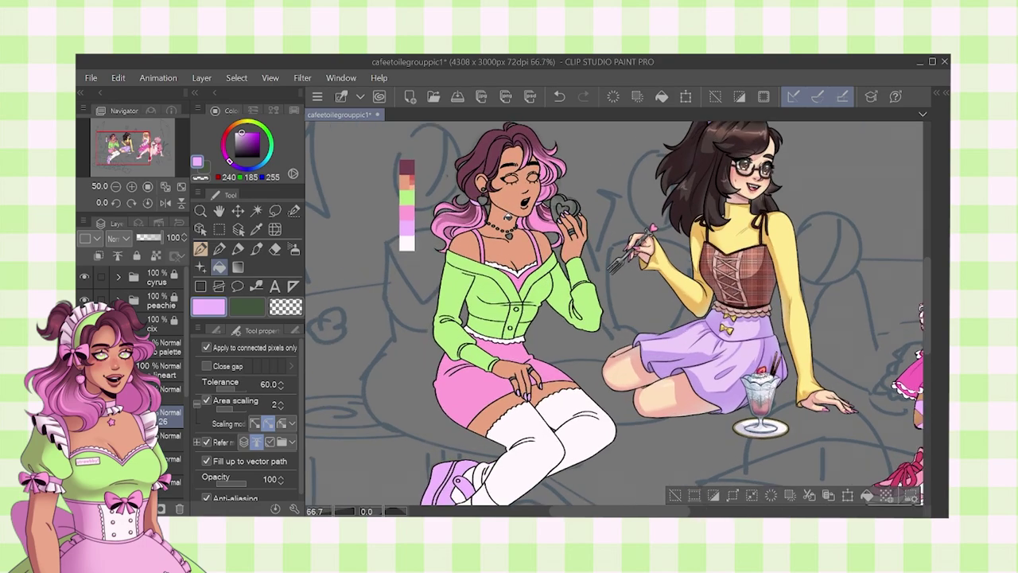
pyautogui.keyDown('alt'); pyautogui.click(376, 187); pyautogui.keyUp('alt')
pyautogui.scroll(15, 507, 232)
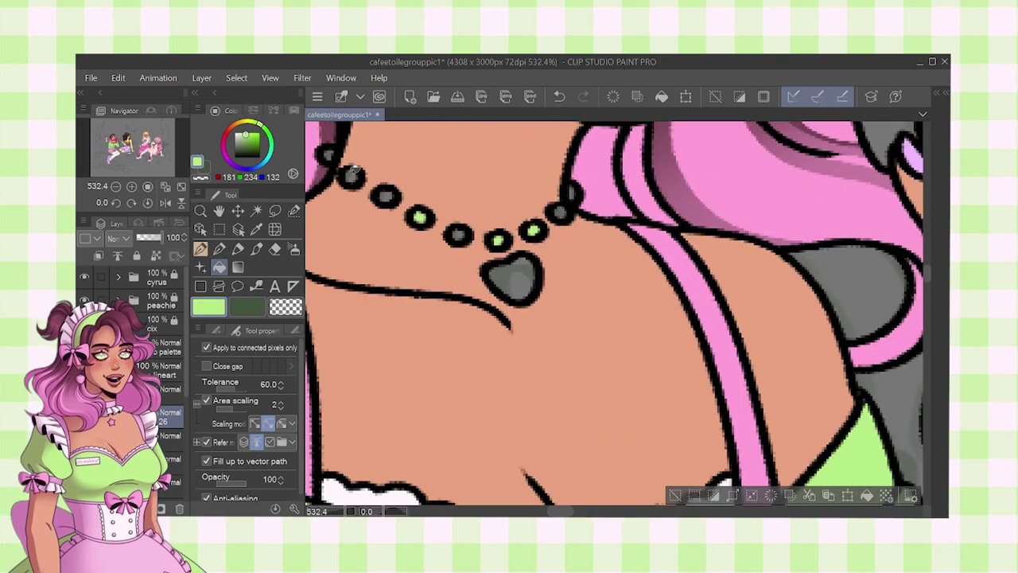
pyautogui.click(352, 176)
pyautogui.moveTo(560, 174); pyautogui.dragTo(646, 272)
pyautogui.click(658, 291)
pyautogui.moveTo(448, 127); pyautogui.dragTo(535, 326)
pyautogui.click(479, 269)
pyautogui.scroll(-6, 501, 242)
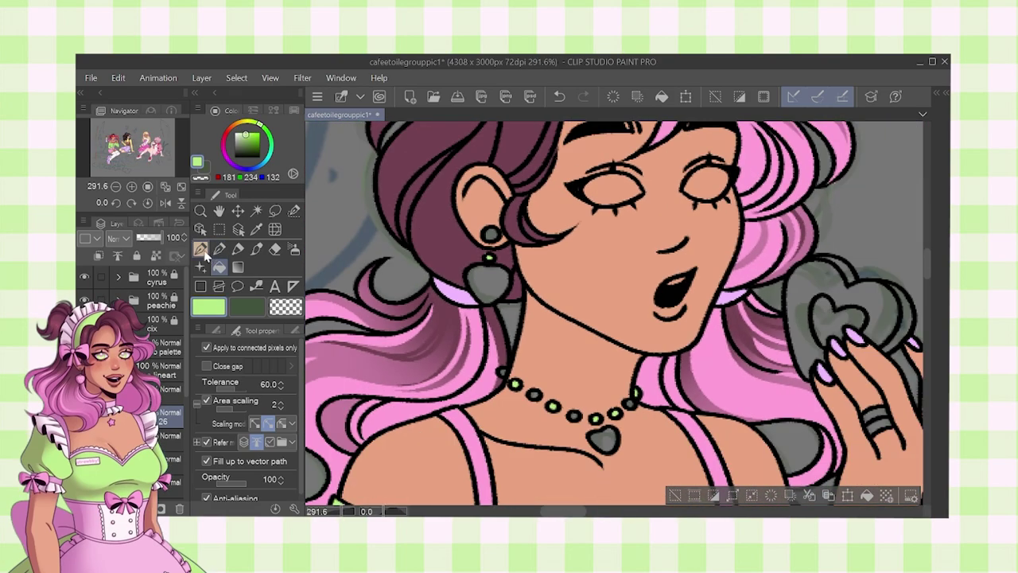
# - Paint green strawberry leaves across the tops of the drop earring and the necklace pendant with the 5.0 brush
pyautogui.click(200, 248)
pyautogui.scroll(3, 485, 266)
pyautogui.moveTo(448, 271); pyautogui.dragTo(477, 268)
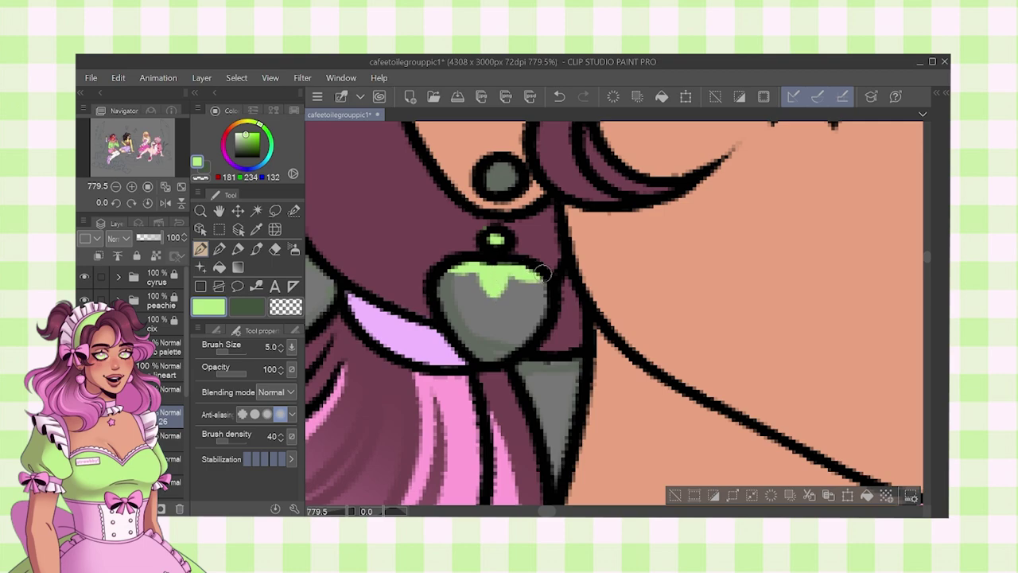
pyautogui.scroll(-2, 532, 274)
pyautogui.scroll(5, 484, 336)
pyautogui.moveTo(485, 350); pyautogui.dragTo(589, 298)
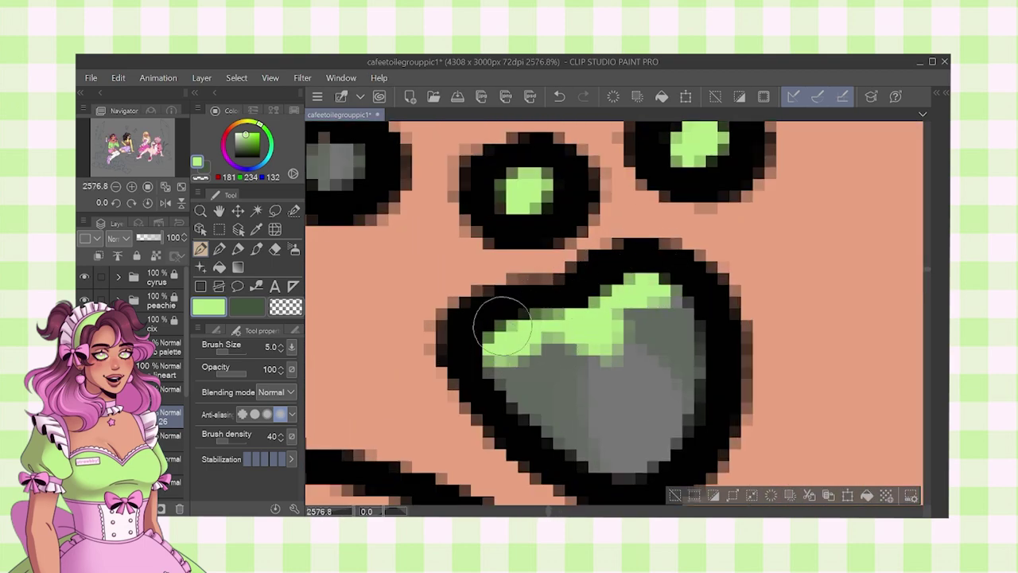
pyautogui.scroll(-5, 495, 340)
pyautogui.scroll(2, 473, 218)
pyautogui.press('e')
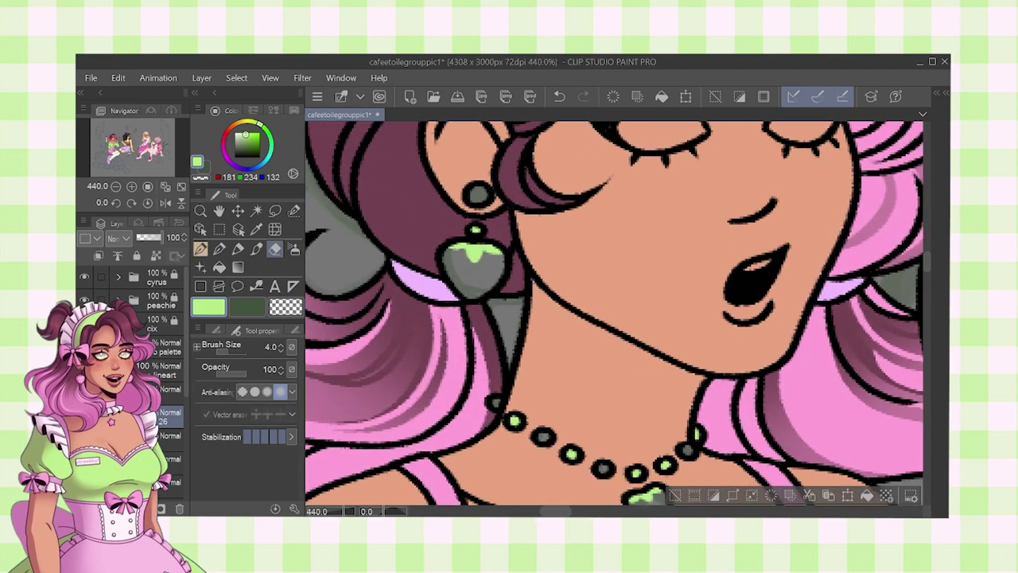
pyautogui.scroll(-3, 402, 328)
# - Fill the strawberry earring, the pendant, the remaining necklace beads and the earring stud with pink
pyautogui.press('g')
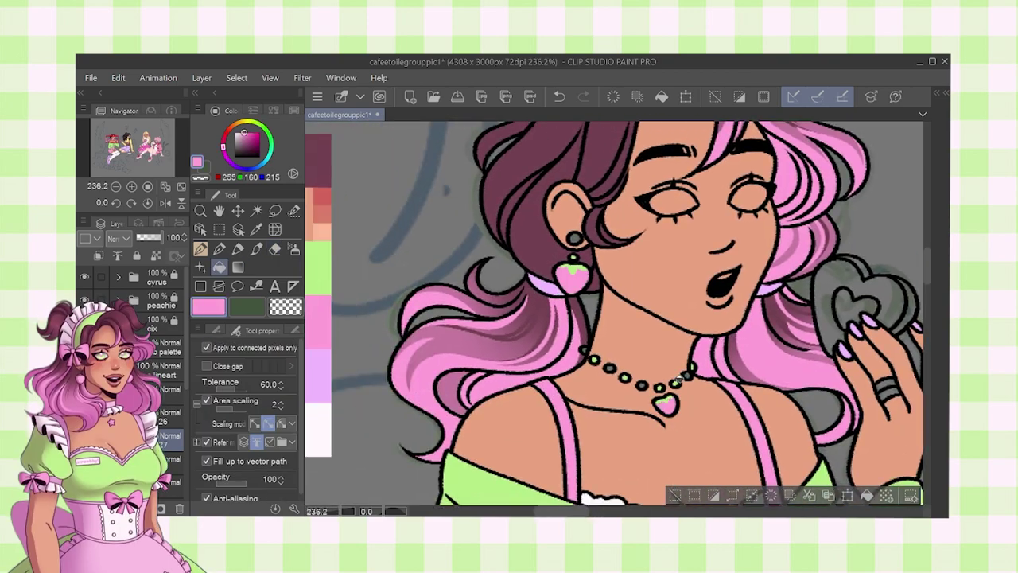
pyautogui.click(674, 384)
pyautogui.scroll(2, 640, 385)
pyautogui.click(584, 357)
pyautogui.moveTo(555, 210); pyautogui.dragTo(577, 305)
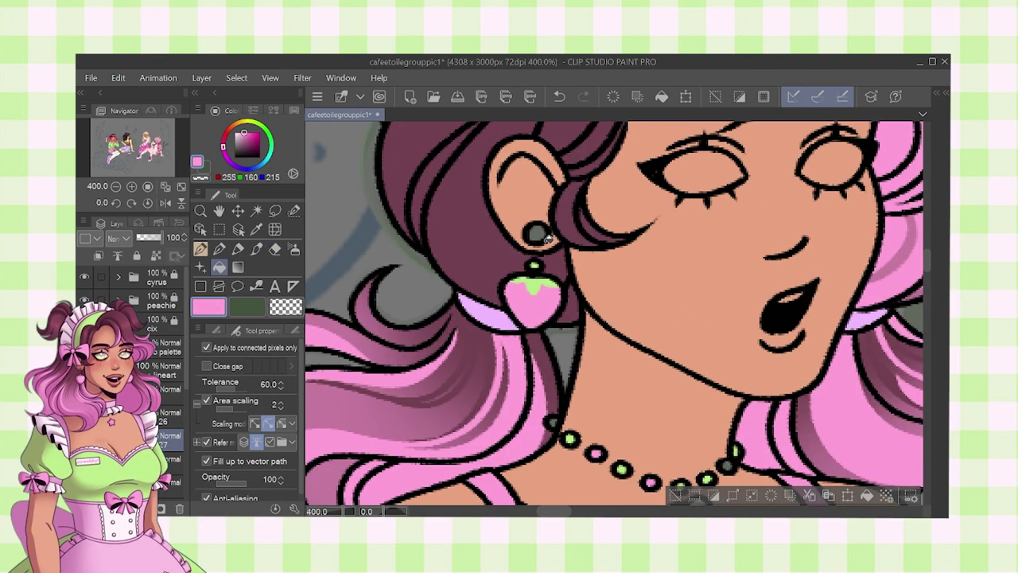
pyautogui.click(542, 237)
# - Sample the palette's white (255, 248, 252) and dot small strawberry seeds onto the drop earring with the 5.0 brush
pyautogui.scroll(-5, 557, 243)
pyautogui.scroll(1, 648, 365)
pyautogui.keyDown('alt'); pyautogui.click(480, 240); pyautogui.keyUp('alt')
pyautogui.scroll(2, 582, 218)
pyautogui.scroll(5, 582, 218)
pyautogui.scroll(-2, 518, 227)
pyautogui.hotkey('ctrl', 'z')
pyautogui.scroll(-4, 613, 317)
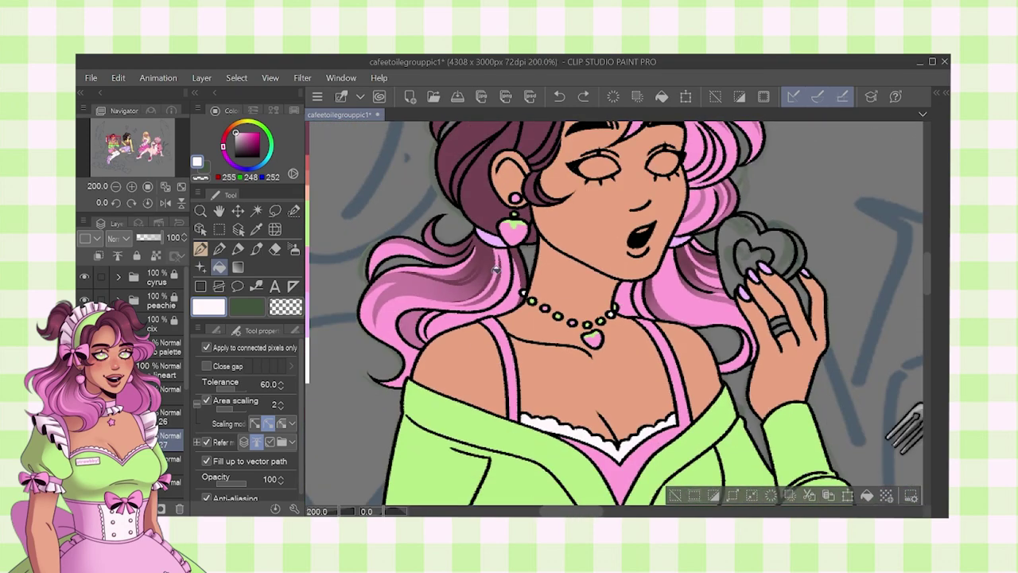
pyautogui.click(200, 249)
pyautogui.scroll(4, 507, 230)
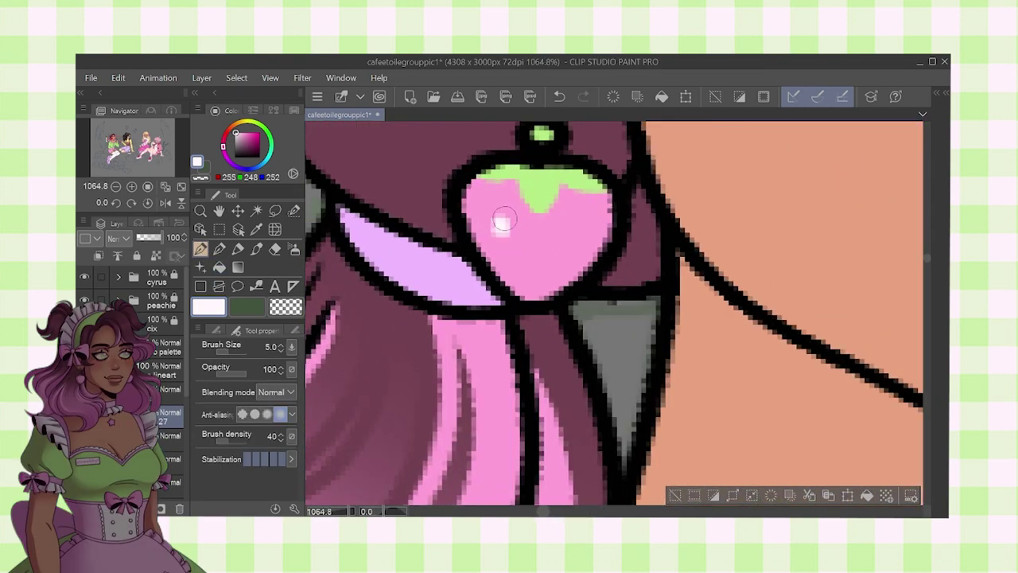
pyautogui.click(502, 226)
pyautogui.click(574, 228)
pyautogui.scroll(-8, 549, 226)
# - Dot white strawberry seeds onto the necklace pendant, redoing the misplaced one
pyautogui.scroll(8, 634, 331)
pyautogui.click(597, 363)
pyautogui.click(669, 332)
pyautogui.scroll(-5, 668, 330)
pyautogui.hotkey('ctrl', 'z')
pyautogui.scroll(2, 666, 329)
pyautogui.click(662, 336)
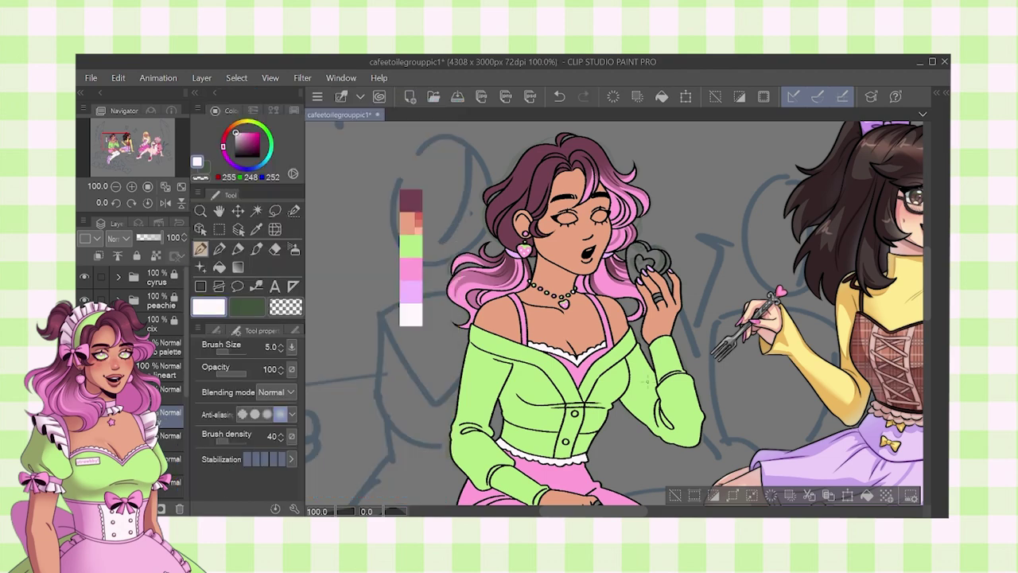
# - Fill the finger rings on both of the character's hands with white
pyautogui.moveTo(899, 338); pyautogui.dragTo(489, 298)
pyautogui.scroll(-1, 614, 318)
pyautogui.moveTo(630, 348); pyautogui.dragTo(614, 347)
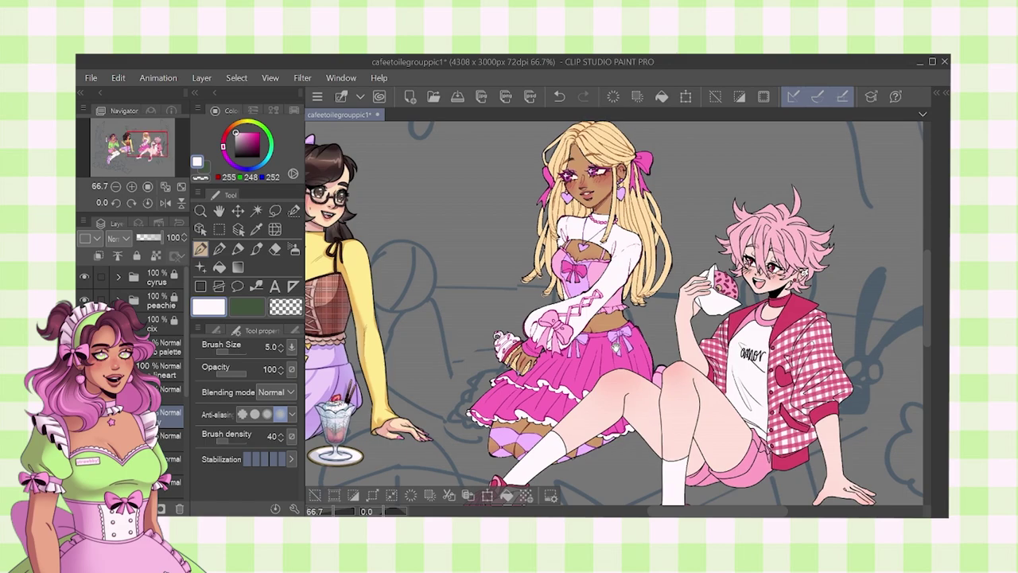
pyautogui.press('g')
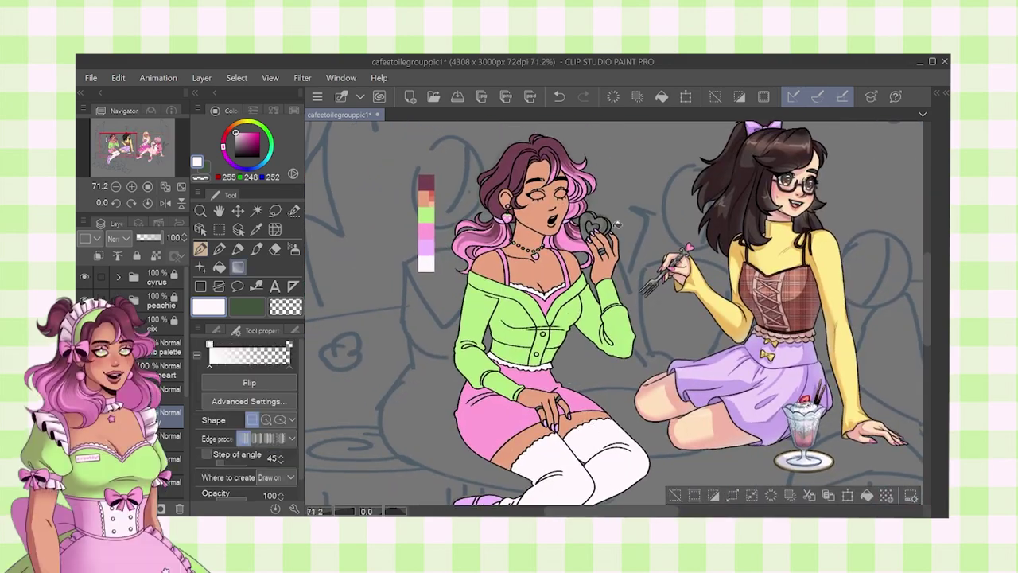
pyautogui.press('g')
pyautogui.scroll(5, 602, 238)
pyautogui.click(599, 332)
pyautogui.click(604, 351)
pyautogui.scroll(-6, 605, 302)
pyautogui.scroll(3, 571, 421)
pyautogui.scroll(2, 525, 359)
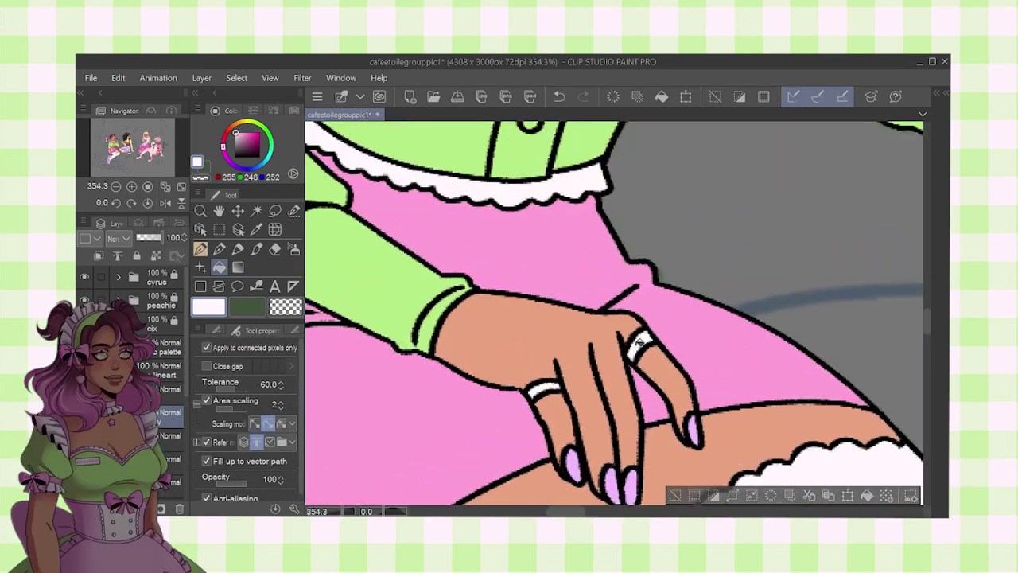
pyautogui.scroll(-6, 525, 358)
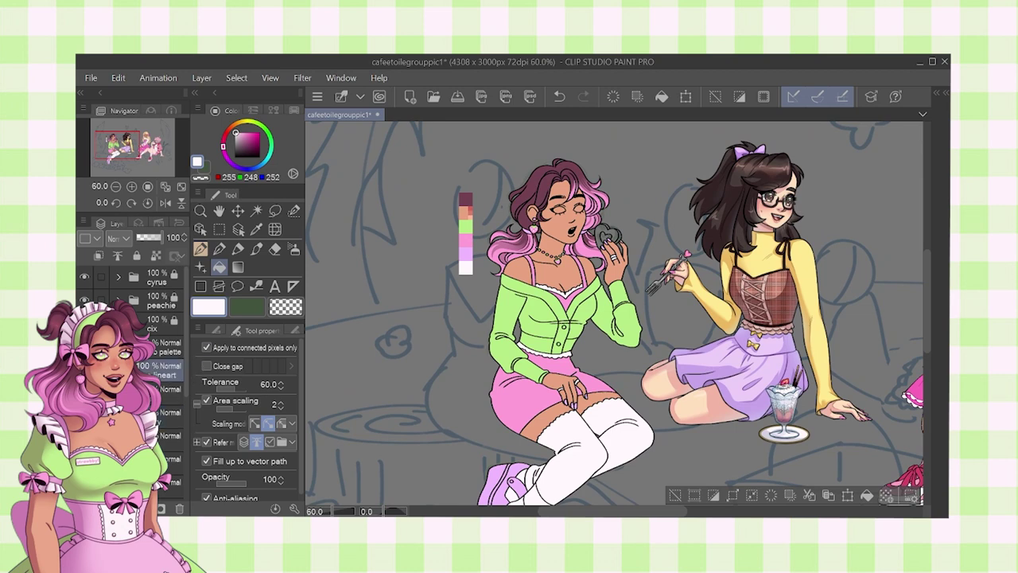
# - Fill both of the character's eyes with white
pyautogui.scroll(1, 553, 211)
pyautogui.scroll(3, 562, 203)
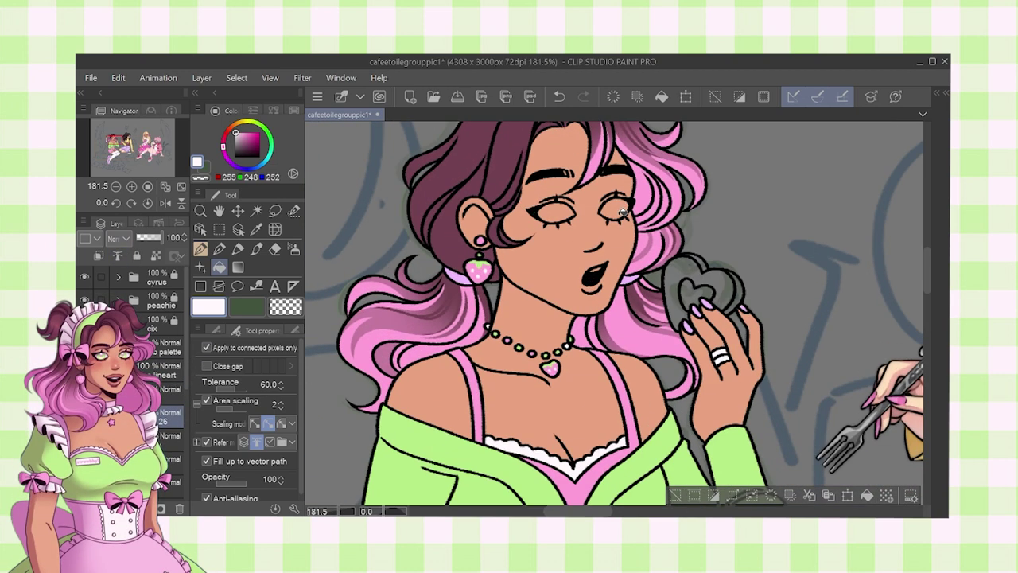
pyautogui.click(558, 208)
pyautogui.click(615, 207)
pyautogui.scroll(1, 605, 262)
pyautogui.scroll(1, 604, 264)
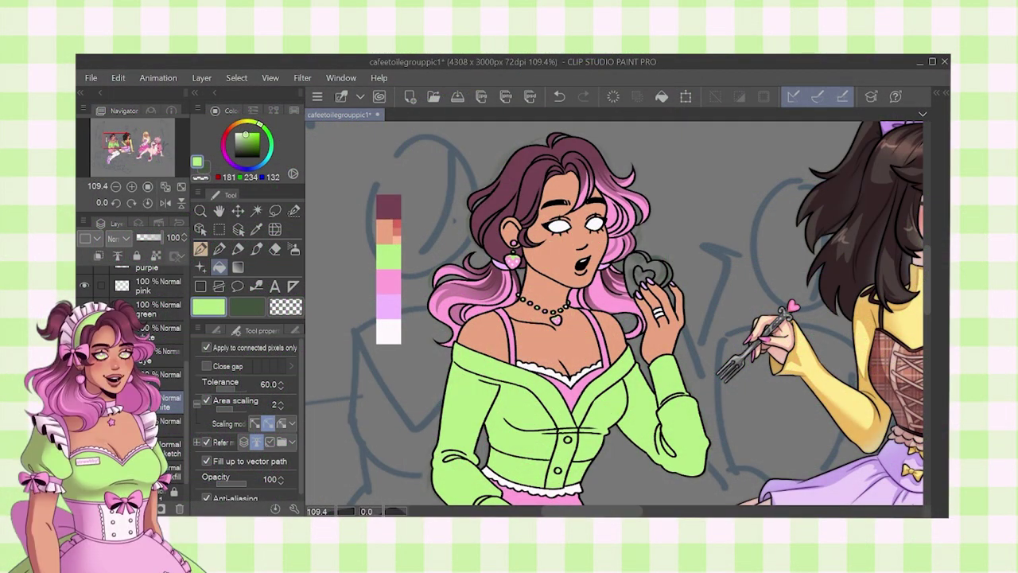
# - Paint light green irises in both eyes with the Marker pen
pyautogui.click(238, 248)
pyautogui.click(217, 330)
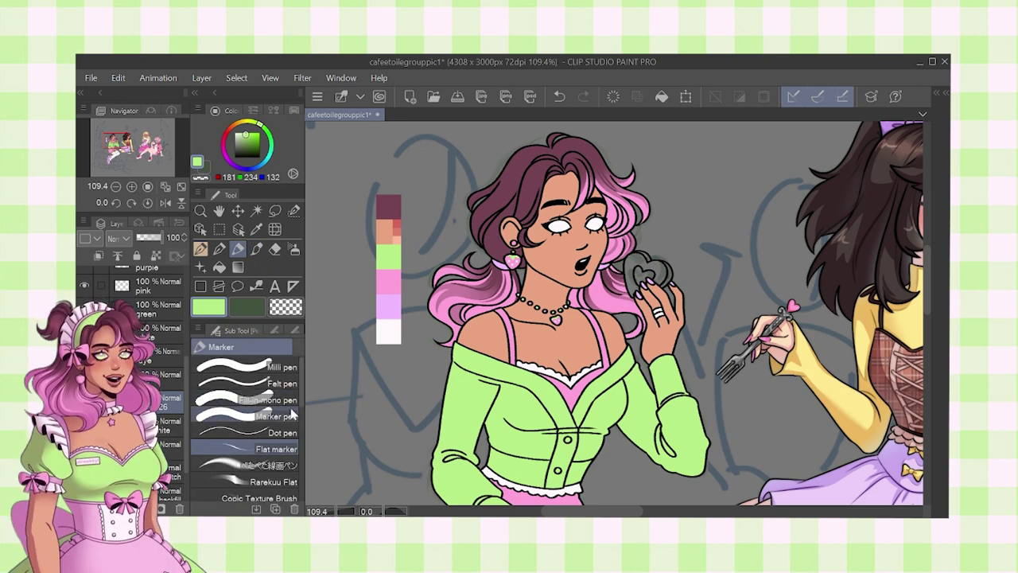
pyautogui.click(289, 415)
pyautogui.moveTo(586, 229); pyautogui.dragTo(532, 237)
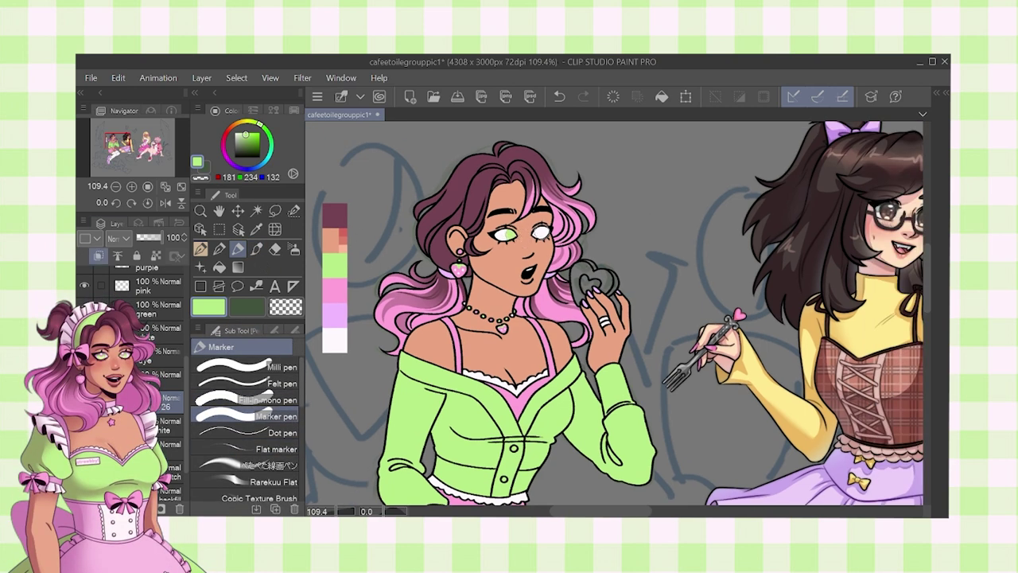
pyautogui.moveTo(690, 259); pyautogui.dragTo(605, 251)
pyautogui.scroll(8, 469, 227)
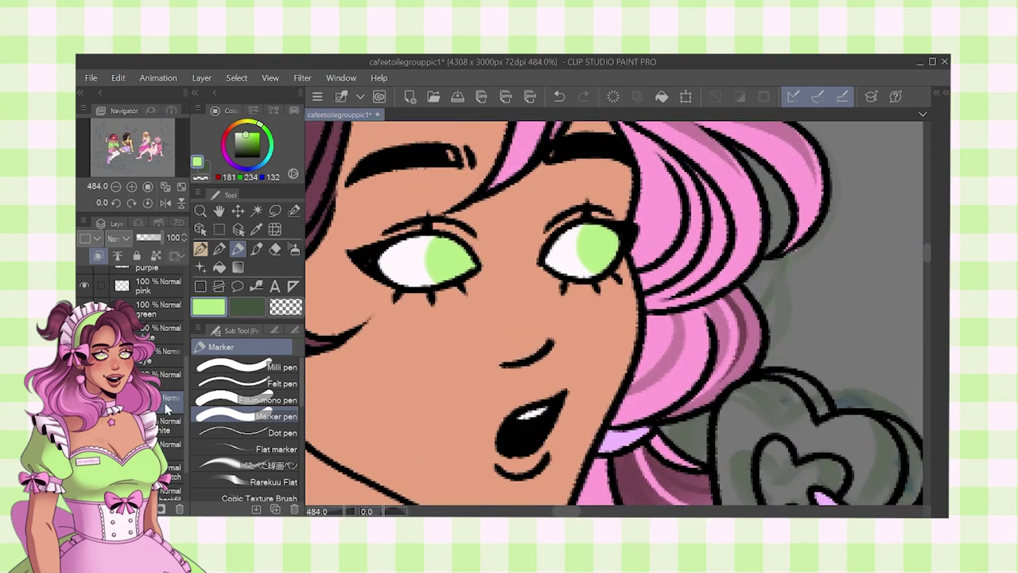
# - Sample a raspberry pink (212, 65, 102) from one of the finished characters as the drawing colour
pyautogui.scroll(-14, 541, 258)
pyautogui.keyDown('alt'); pyautogui.click(558, 408); pyautogui.keyUp('alt')
pyautogui.scroll(-7, 558, 408)
pyautogui.moveTo(683, 397); pyautogui.dragTo(361, 301)
pyautogui.keyDown('alt'); pyautogui.click(589, 471); pyautogui.keyUp('alt')
pyautogui.moveTo(444, 278); pyautogui.dragTo(705, 334)
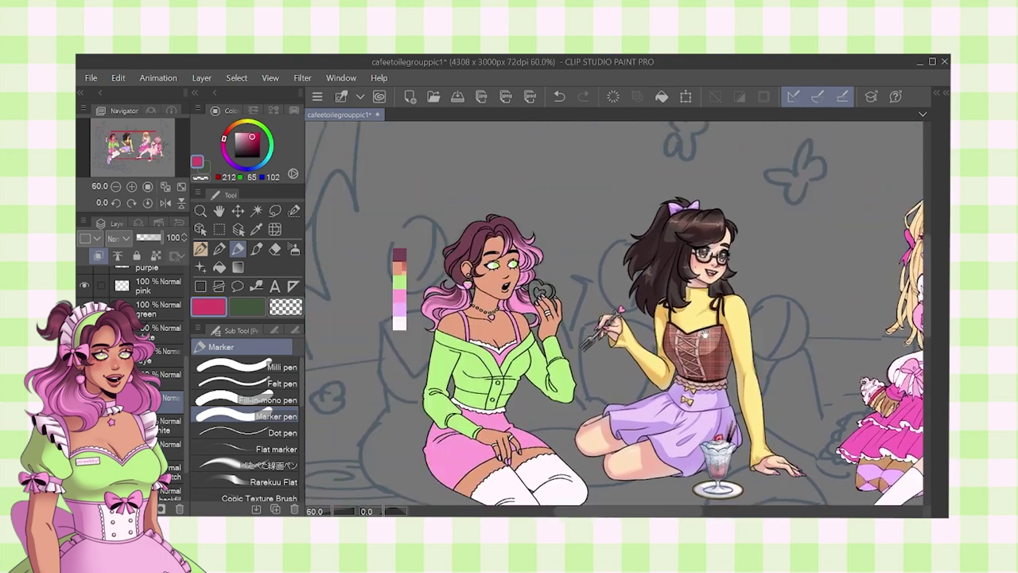
# - Try to fill the heart-shaped cookie with the raspberry pink, and undo the fill
pyautogui.press('g')
pyautogui.scroll(5, 543, 290)
pyautogui.click(549, 278)
pyautogui.hotkey('ctrl', 'z')
# - Adjust the reference layer and colour the cookie's central heart and jam edge raspberry pink with the Pencil
pyautogui.click(163, 350)
pyautogui.click(118, 256)
pyautogui.moveTo(188, 329); pyautogui.dragTo(189, 393)
pyautogui.click(171, 396)
pyautogui.press('p')
pyautogui.scroll(8, 569, 283)
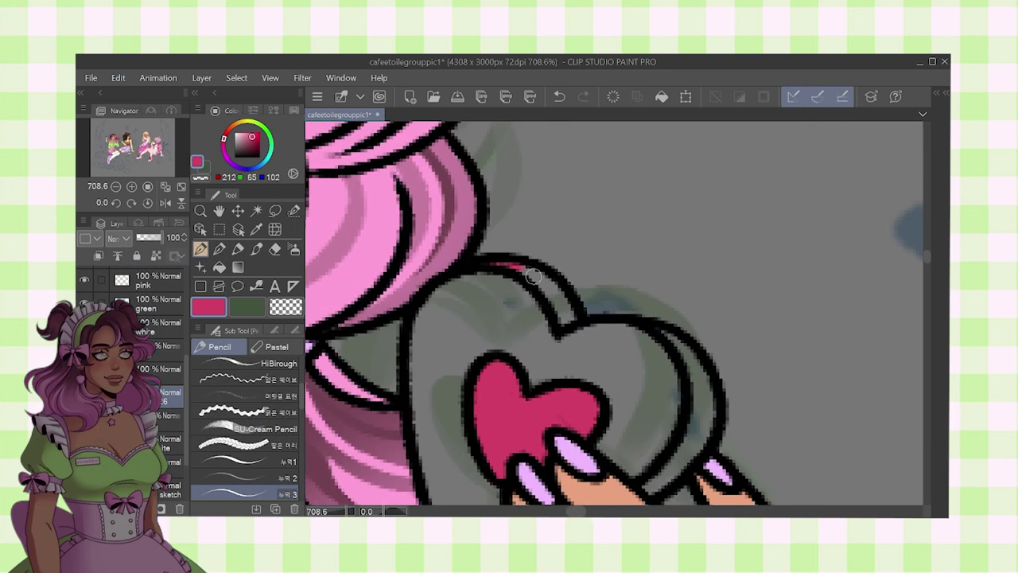
pyautogui.scroll(-2, 583, 299)
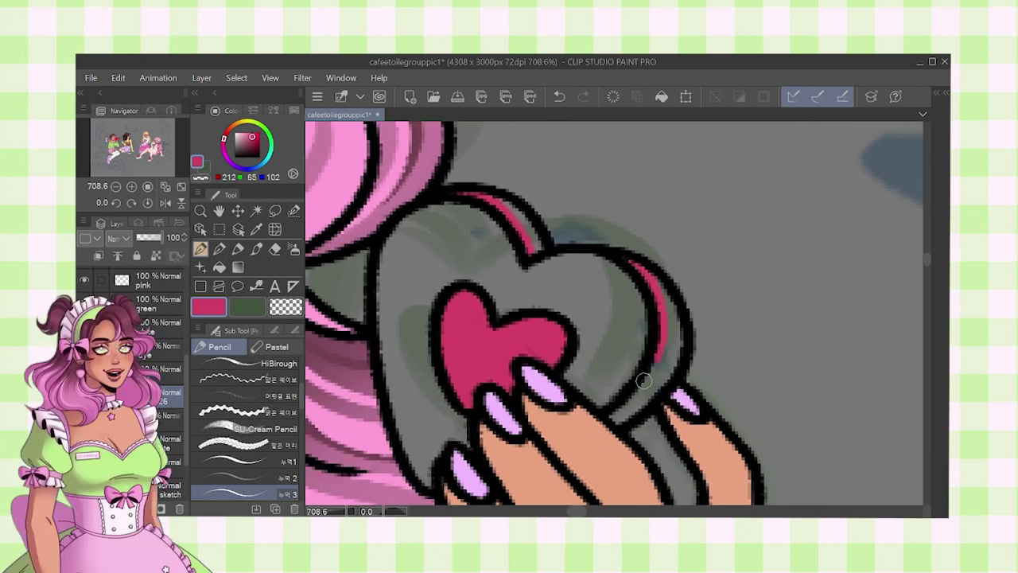
pyautogui.scroll(-3, 656, 307)
pyautogui.scroll(-5, 636, 242)
# - Sample colours from the finished characters and settle on a light biscuit beige (255, 218, 157) as the drawing colour
pyautogui.moveTo(907, 370); pyautogui.dragTo(763, 338)
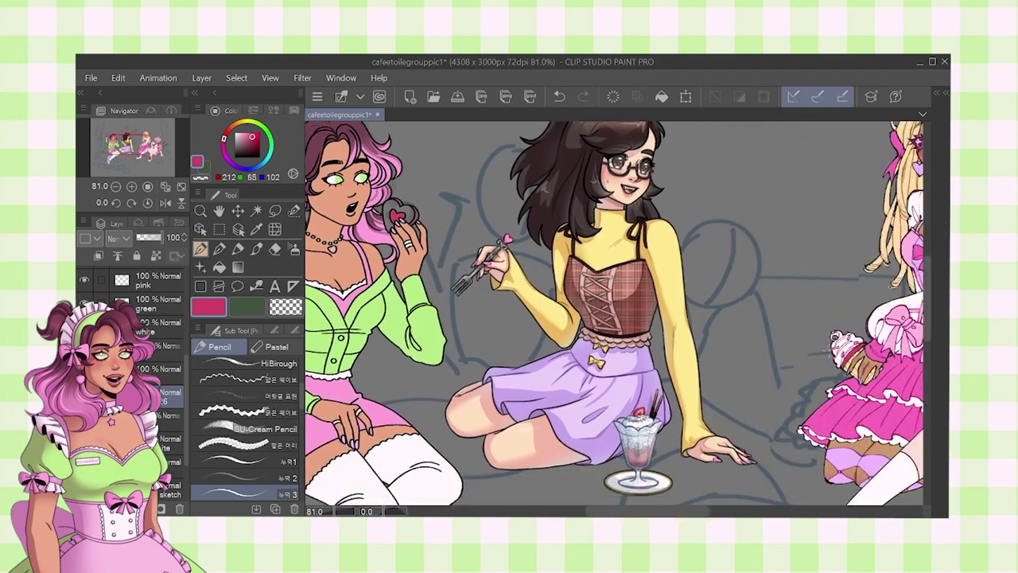
pyautogui.keyDown('alt'); pyautogui.click(855, 355); pyautogui.keyUp('alt')
pyautogui.moveTo(699, 307); pyautogui.dragTo(653, 310)
pyautogui.keyDown('alt'); pyautogui.click(632, 273); pyautogui.keyUp('alt')
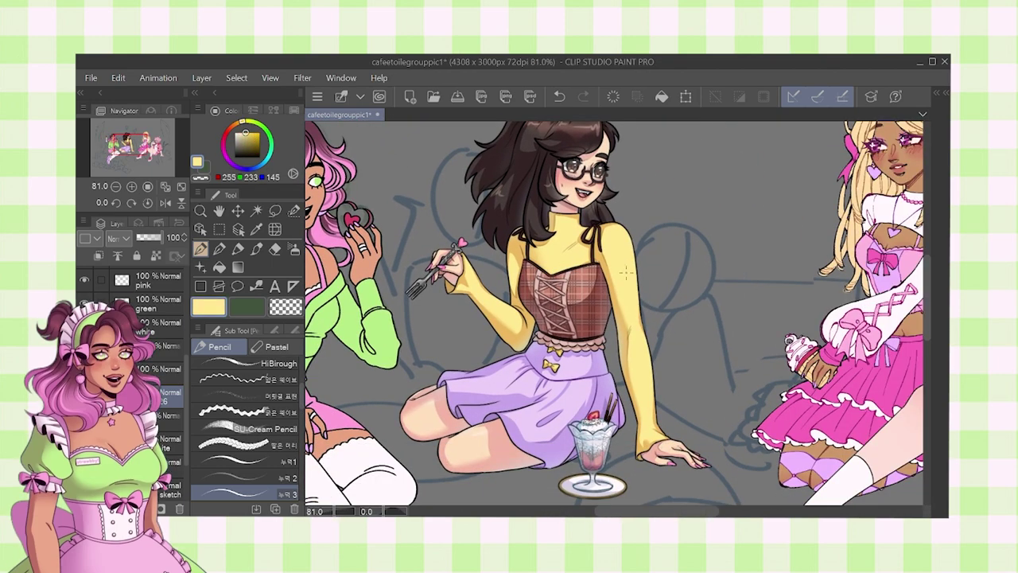
pyautogui.moveTo(509, 286); pyautogui.dragTo(645, 324)
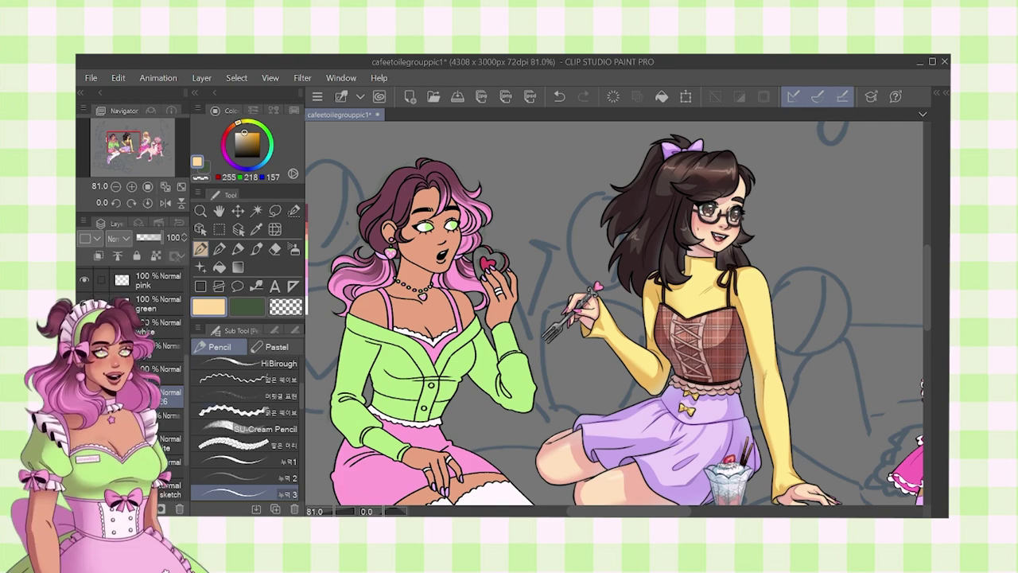
# - Fill the heart-shaped cookie's biscuit areas with the beige on a new layer, using the other layers as reference
pyautogui.scroll(12, 497, 255)
pyautogui.hotkey('ctrl', 'shift', 'n')
pyautogui.press('g')
pyautogui.press('g')
pyautogui.click(465, 234)
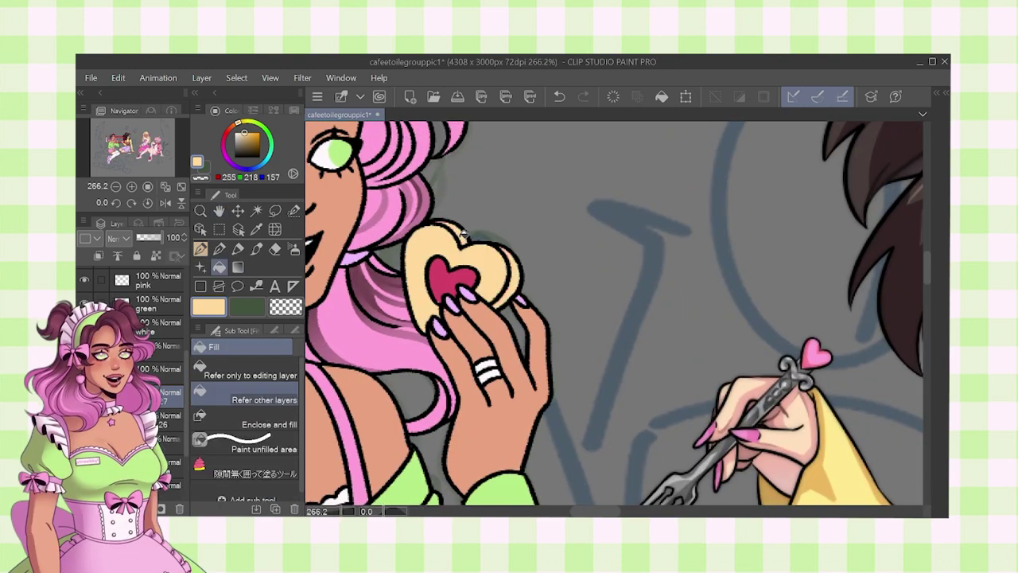
pyautogui.scroll(-4, 683, 284)
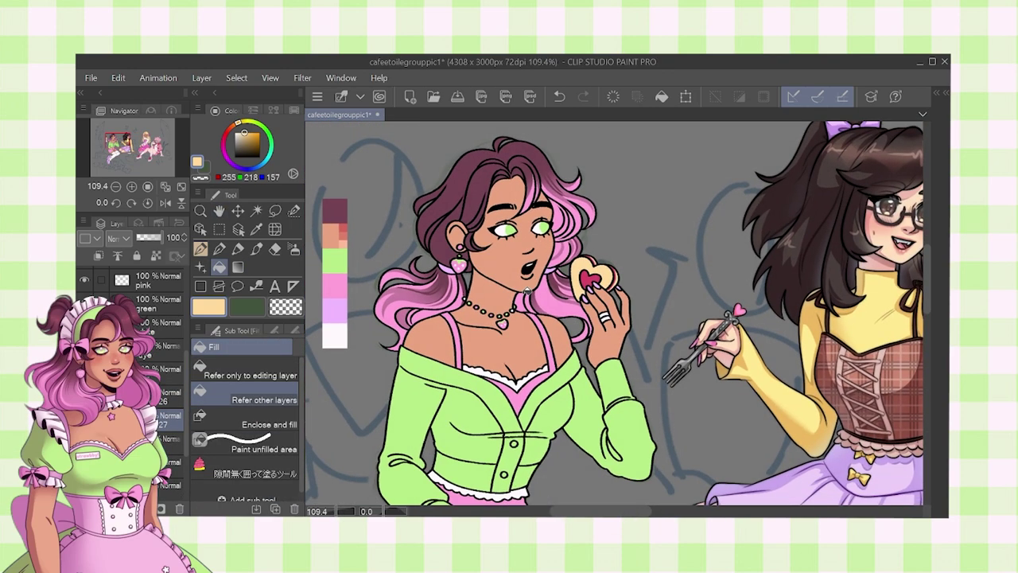
# - Dot small pinkish-white (255, 248, 252) sugar specks over the cookie's biscuit surface with the Pencil
pyautogui.scroll(2, 580, 270)
pyautogui.press('p')
pyautogui.scroll(5, 580, 270)
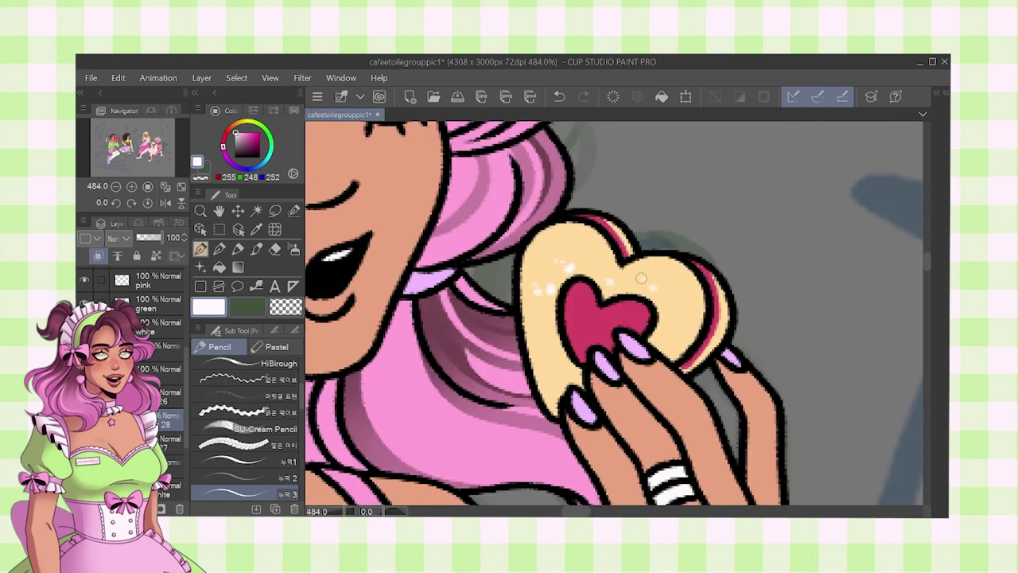
pyautogui.click(672, 319)
pyautogui.click(572, 356)
pyautogui.click(551, 345)
pyautogui.click(567, 374)
# - Airbrush a soft white glow around the cookie's central heart on a new layer at 80% opacity
pyautogui.click(294, 249)
pyautogui.click(262, 400)
pyautogui.hotkey('ctrl', 'shift', 'n')
pyautogui.press('p')
pyautogui.click(294, 249)
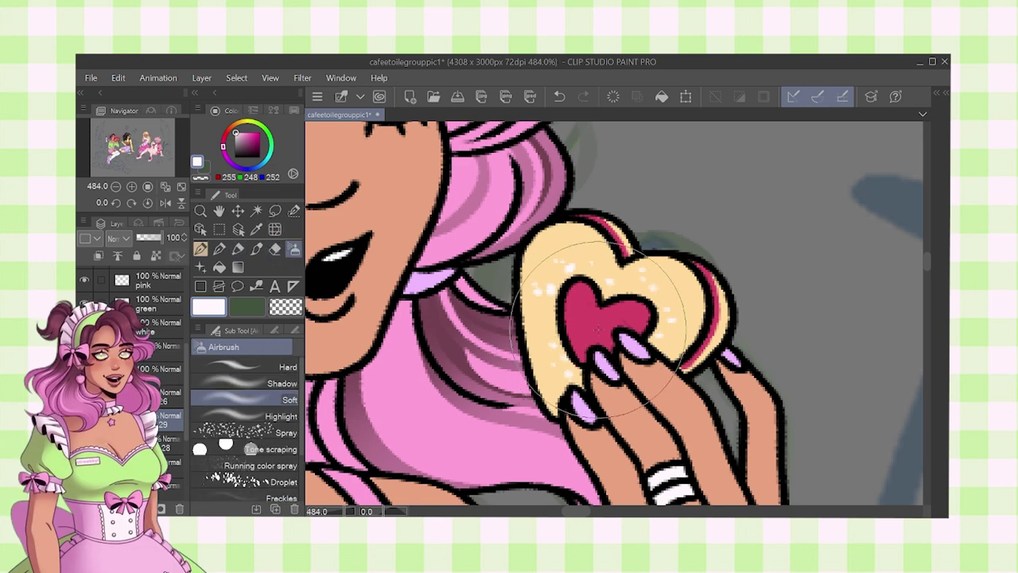
pyautogui.click(567, 258)
pyautogui.press('p')
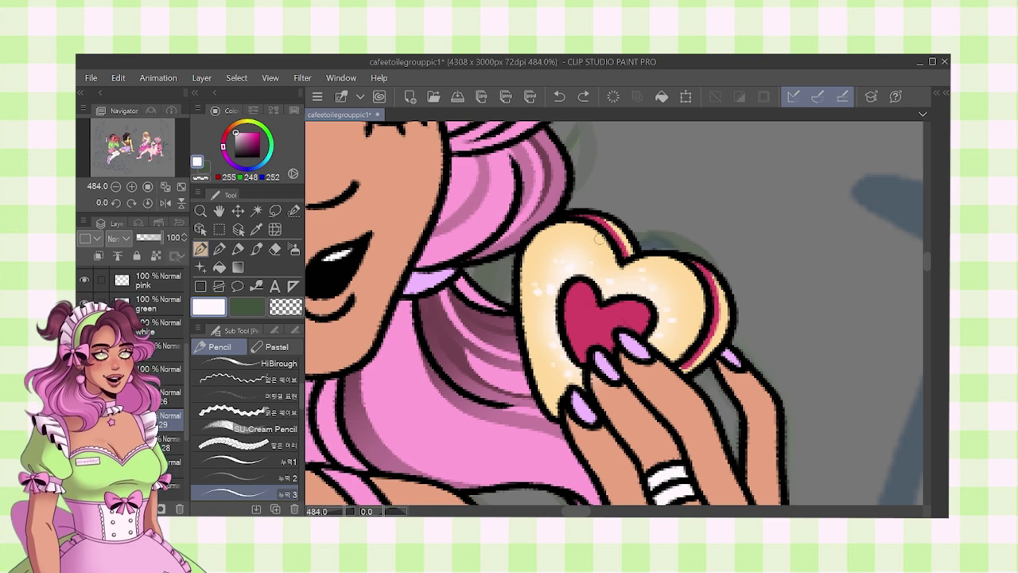
pyautogui.scroll(-1, 668, 300)
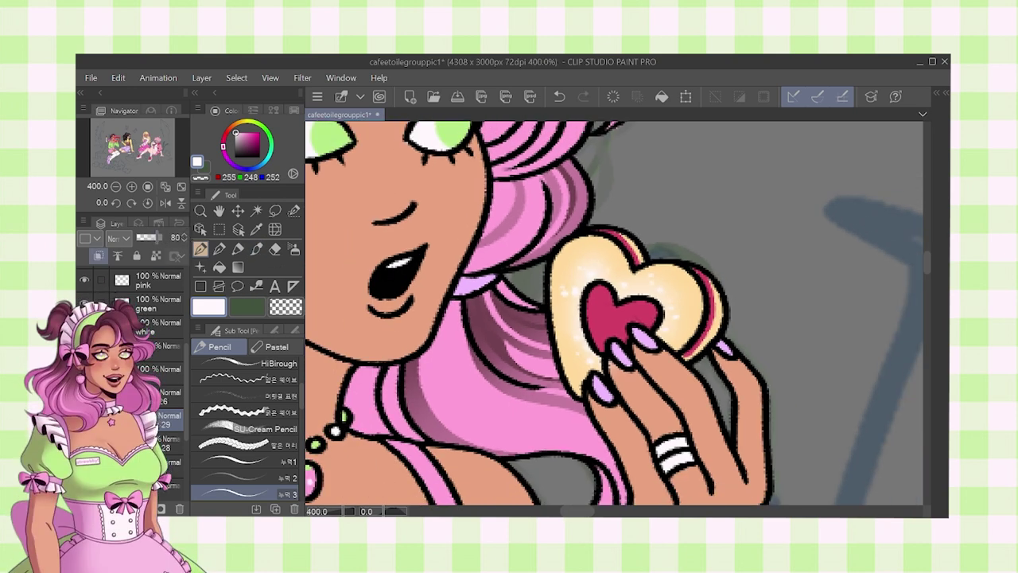
# - Spray fine white sparkles on the cookie's raspberry heart with a reduced brush size, undoing the unwanted attempts
pyautogui.press('b')
pyautogui.click(246, 432)
pyautogui.hotkey('ctrl', 'z')
pyautogui.press('[')
pyautogui.press('[')
pyautogui.press('[')
pyautogui.press('[')
pyautogui.click(603, 311)
pyautogui.hotkey('ctrl', 'z')
pyautogui.click(622, 324)
pyautogui.hotkey('ctrl', 'z')
pyautogui.click(631, 320)
# - Add a Soft airbrush glow over the cookie's raspberry heart and set that layer's opacity to 80%
pyautogui.click(246, 399)
pyautogui.moveTo(631, 330); pyautogui.dragTo(610, 309)
pyautogui.scroll(-2, 686, 279)
pyautogui.click(156, 238)
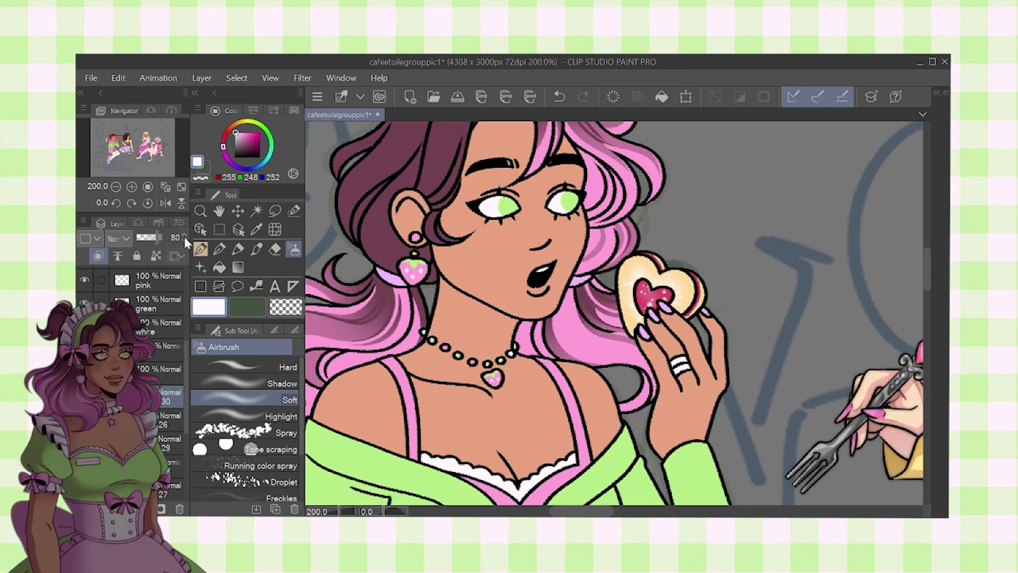
# - Merge the cookie's colour layers into a single layer named cookie
pyautogui.keyDown('shift'); pyautogui.click(169, 485); pyautogui.keyUp('shift')
pyautogui.hotkey('alt', 'shift', 'e')
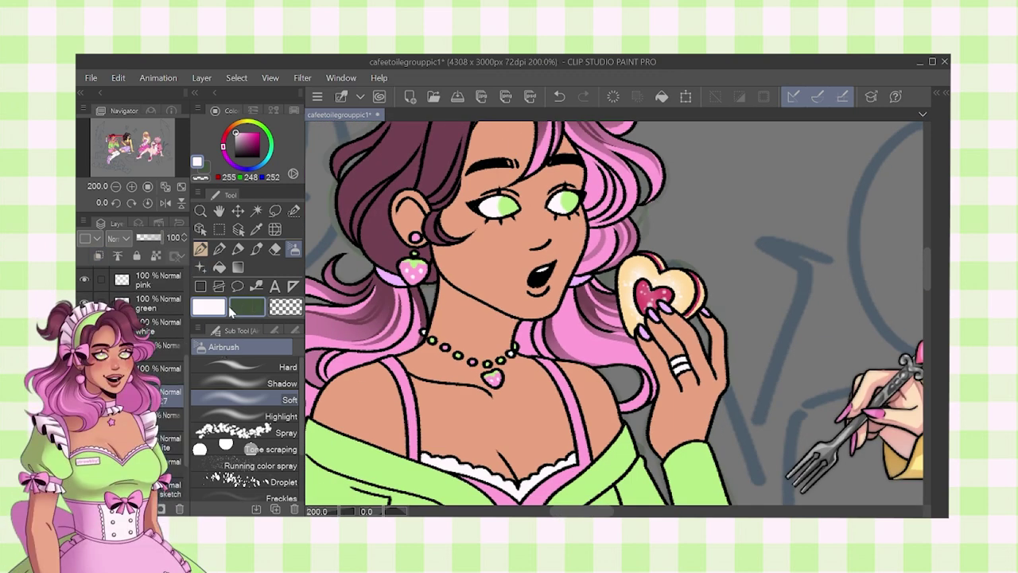
pyautogui.scroll(-5, 516, 227)
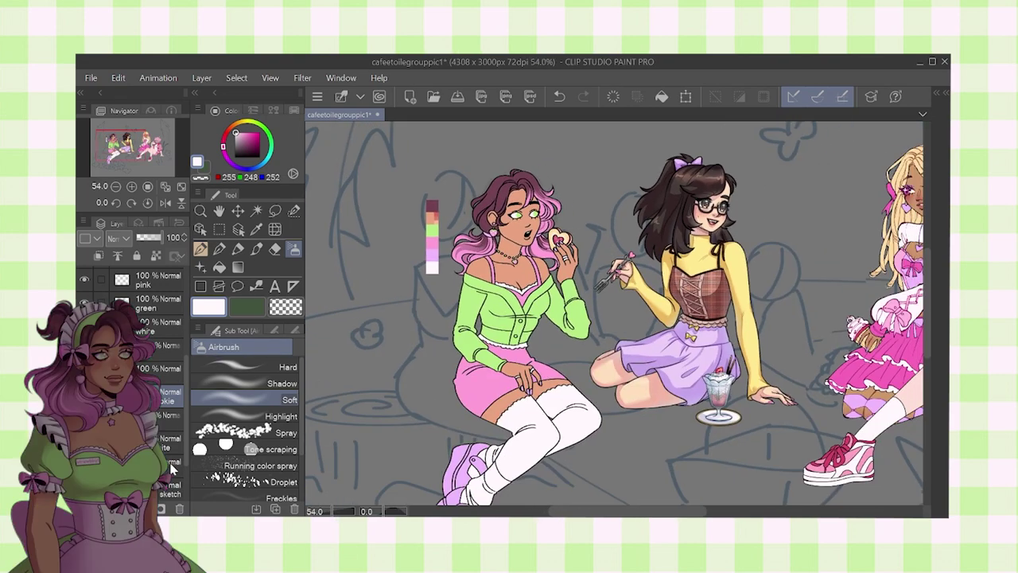
# - Set the two layers higher in the stack as reference layers and make a clipped layer active for the skin details
pyautogui.click(175, 463)
pyautogui.moveTo(184, 362); pyautogui.dragTo(185, 282)
pyautogui.click(176, 306)
pyautogui.keyDown('ctrl'); pyautogui.click(168, 322); pyautogui.keyUp('ctrl')
pyautogui.click(117, 256)
pyautogui.moveTo(187, 323); pyautogui.dragTo(189, 412)
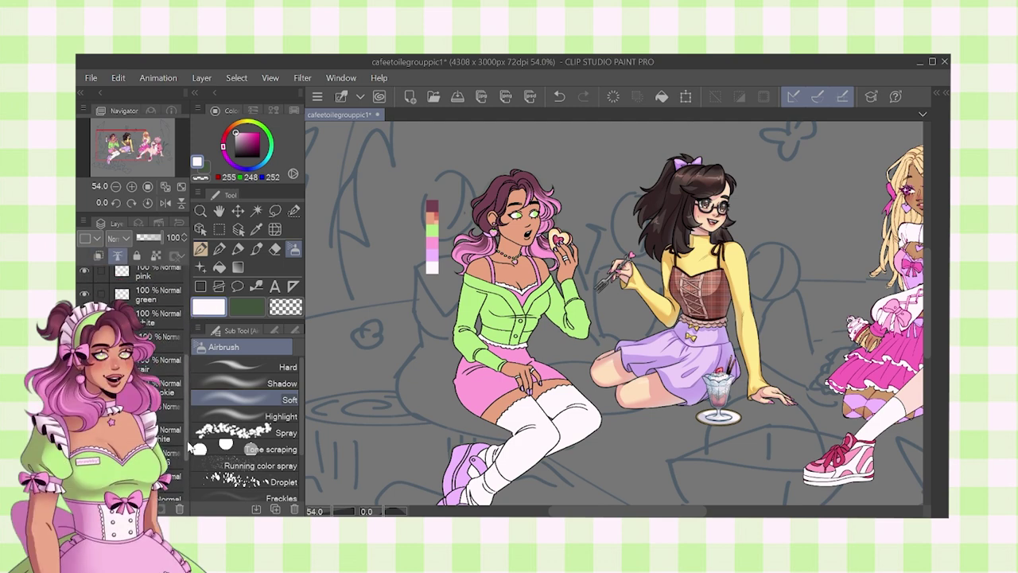
pyautogui.scroll(-2, 189, 411)
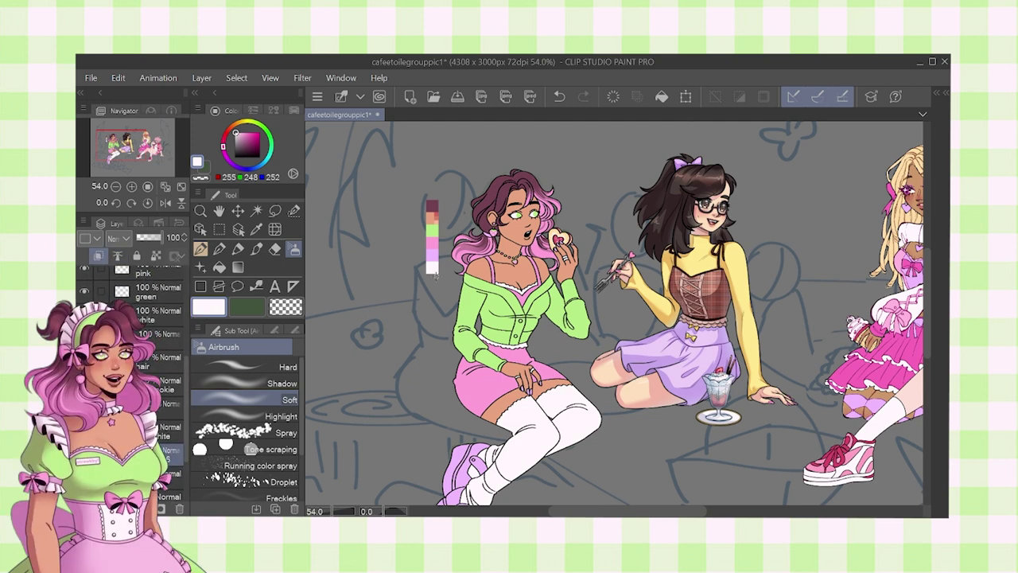
# - Sample the salmon swatch (219, 125, 106) from the palette and paint the pink-haired character's lower lip
pyautogui.scroll(6, 455, 223)
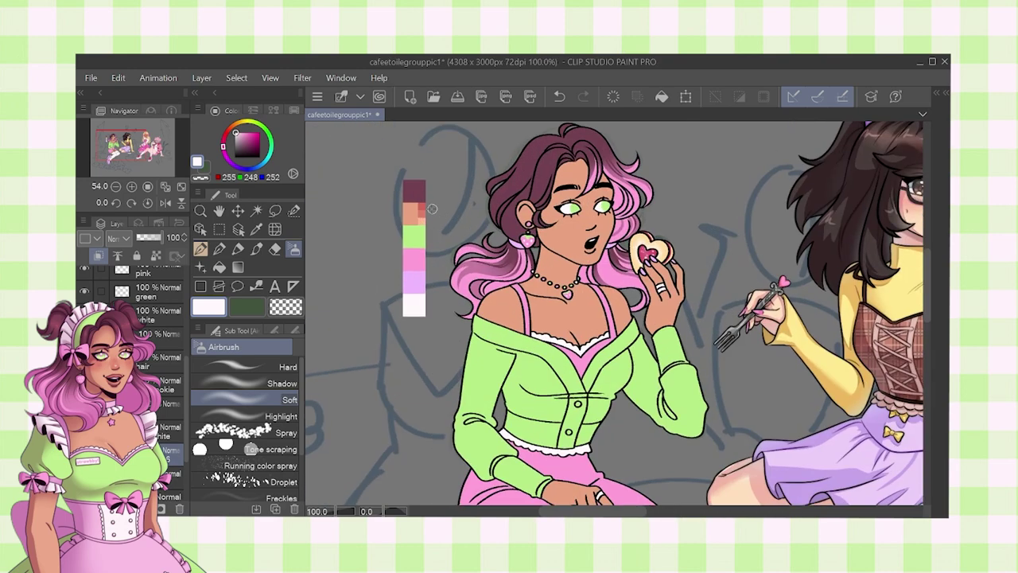
pyautogui.keyDown('alt'); pyautogui.click(420, 214); pyautogui.keyUp('alt')
pyautogui.scroll(8, 464, 215)
pyautogui.scroll(10, 732, 281)
pyautogui.press('p')
pyautogui.scroll(8, 714, 276)
pyautogui.moveTo(710, 238)
pyautogui.mouseDown()
pyautogui.moveTo(707, 288)
pyautogui.moveTo(627, 323)
pyautogui.moveTo(686, 264)
pyautogui.moveTo(581, 271)
pyautogui.moveTo(589, 295)
pyautogui.mouseUp()
pyautogui.hotkey('ctrl', 'z')
pyautogui.moveTo(716, 236); pyautogui.dragTo(660, 342)
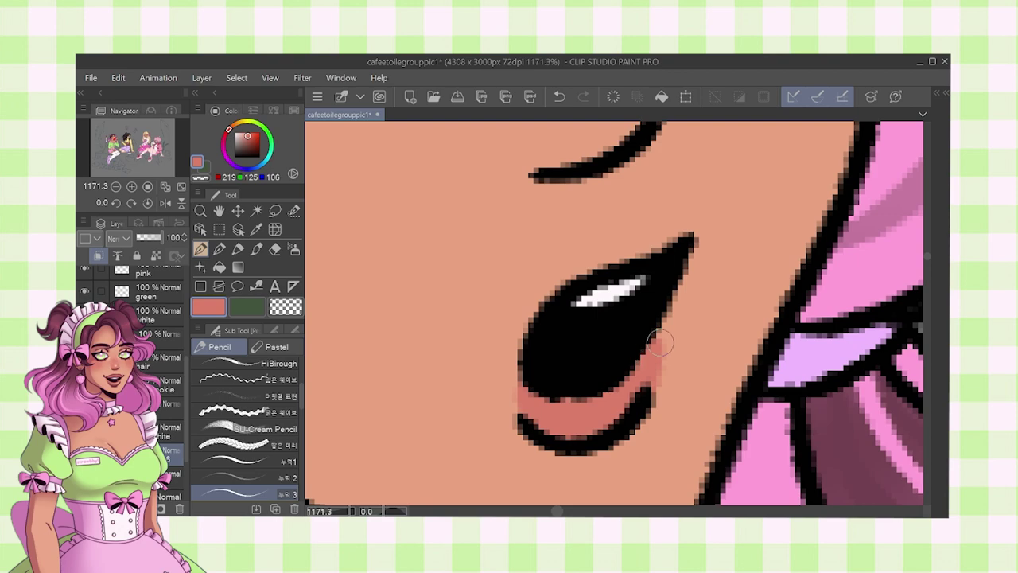
pyautogui.scroll(-6, 518, 381)
# - Airbrush soft salmon blush across the character's cheeks and nose
pyautogui.press('b')
pyautogui.moveTo(521, 235)
pyautogui.mouseDown()
pyautogui.moveTo(527, 241)
pyautogui.moveTo(501, 266)
pyautogui.mouseUp()
pyautogui.moveTo(676, 231); pyautogui.dragTo(696, 255)
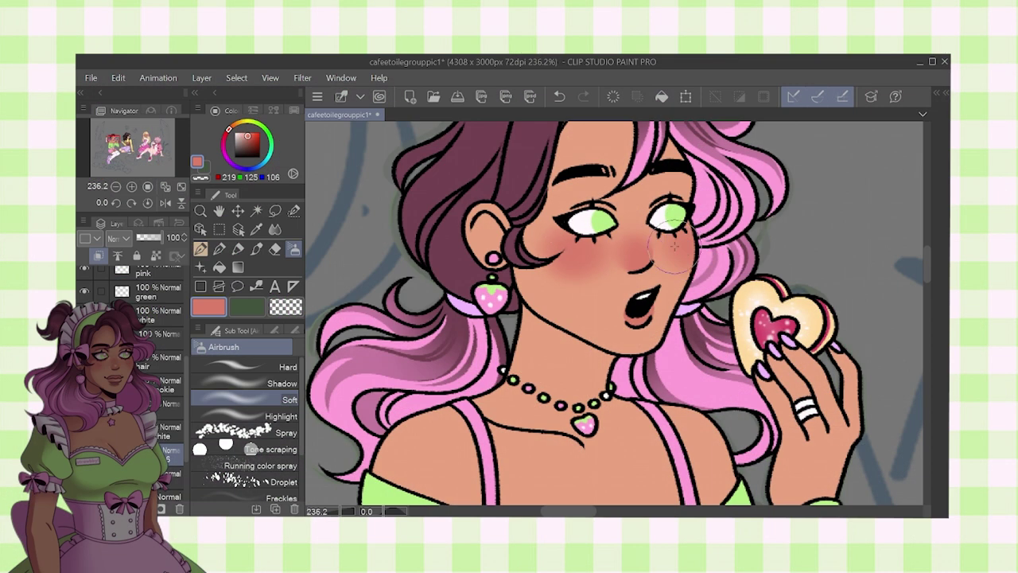
# - Sample the darker red swatch (211, 100, 92) from the palette and paint the character's upper lip with the Pencil
pyautogui.press('p')
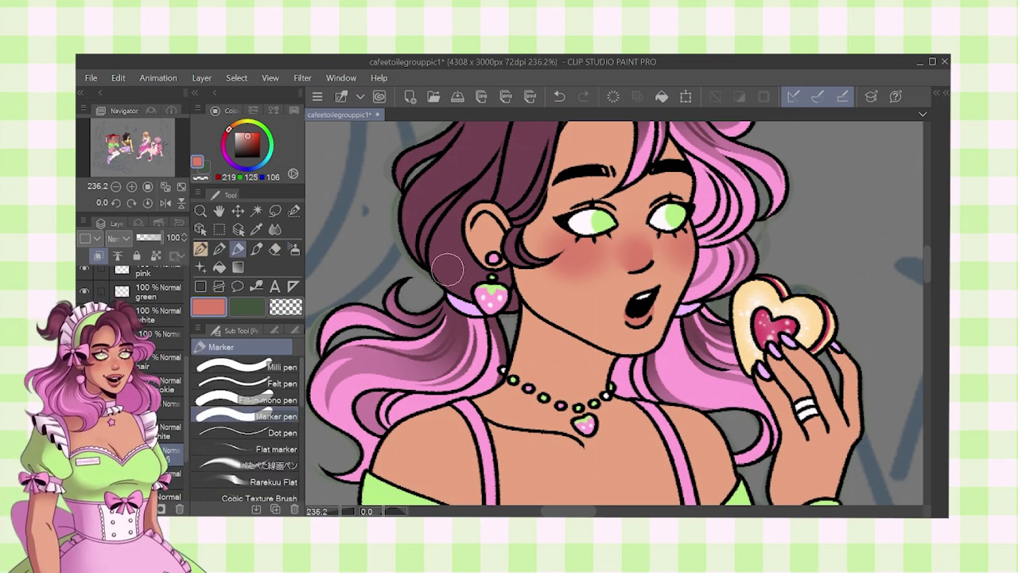
pyautogui.scroll(-3, 423, 281)
pyautogui.keyDown('alt'); pyautogui.click(318, 171); pyautogui.keyUp('alt')
pyautogui.click(201, 249)
pyautogui.scroll(3, 570, 251)
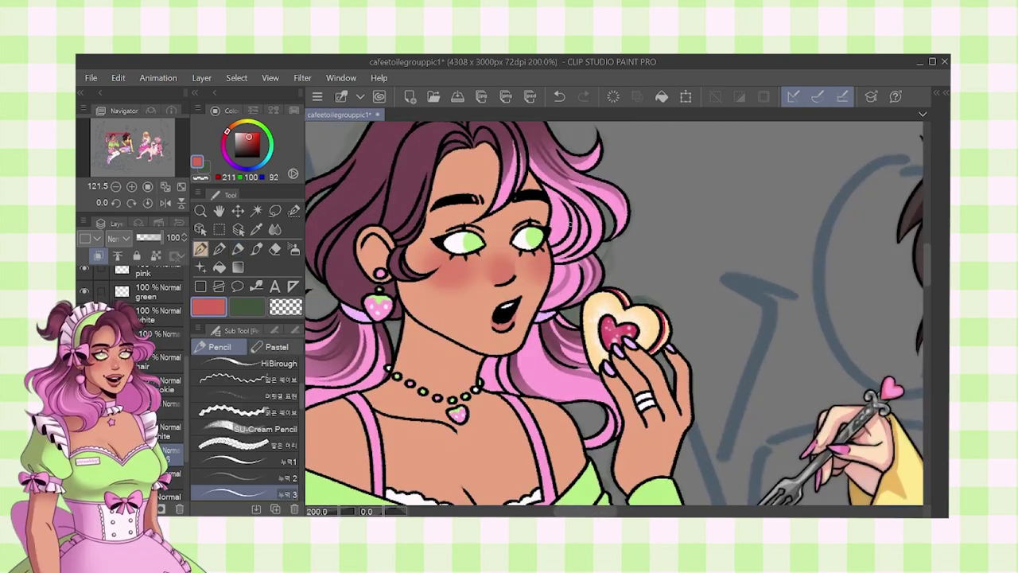
pyautogui.scroll(6, 533, 315)
pyautogui.scroll(2, 535, 311)
pyautogui.moveTo(473, 336); pyautogui.dragTo(598, 241)
pyautogui.moveTo(521, 275)
pyautogui.mouseDown()
pyautogui.moveTo(602, 246)
pyautogui.moveTo(482, 331)
pyautogui.mouseUp()
pyautogui.scroll(-10, 606, 315)
# - Draw short red blush strokes across both cheeks and the nose with Flat Pencil 02
pyautogui.scroll(6, 575, 249)
pyautogui.press('b')
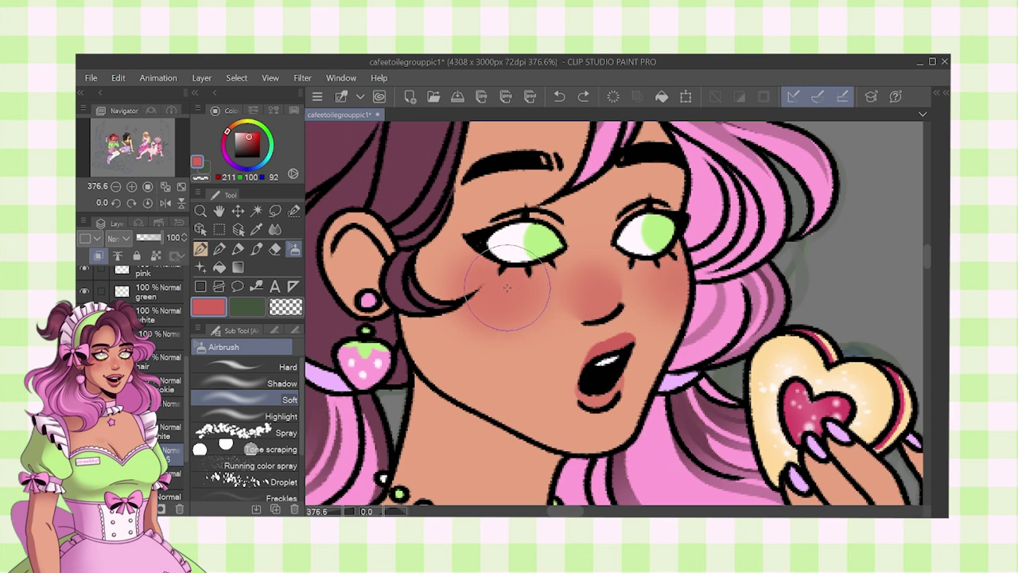
pyautogui.click(199, 253)
pyautogui.scroll(-2, 294, 435)
pyautogui.moveTo(301, 391); pyautogui.dragTo(300, 416)
pyautogui.click(275, 431)
pyautogui.moveTo(482, 283); pyautogui.dragTo(500, 292)
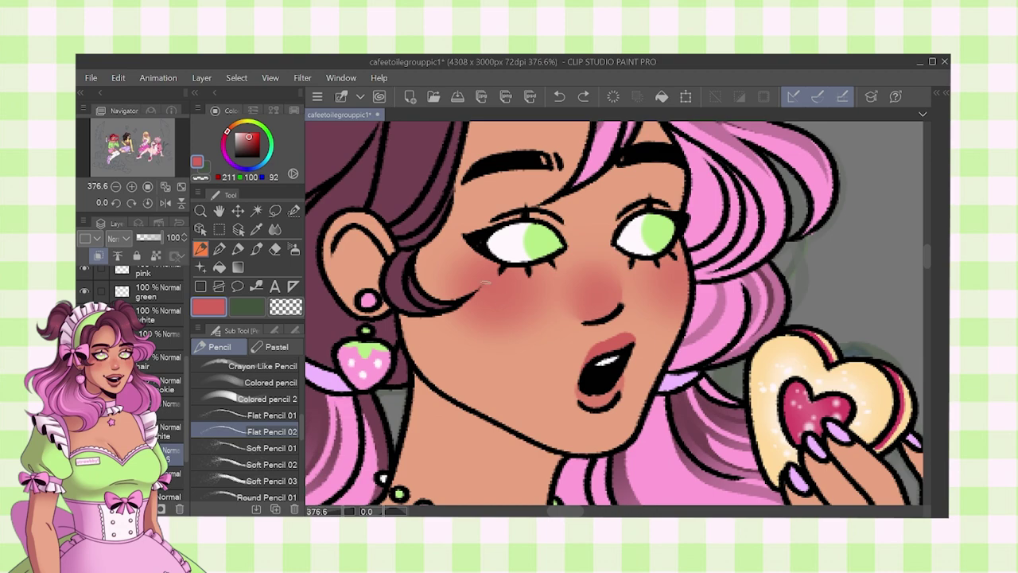
pyautogui.scroll(3, 498, 286)
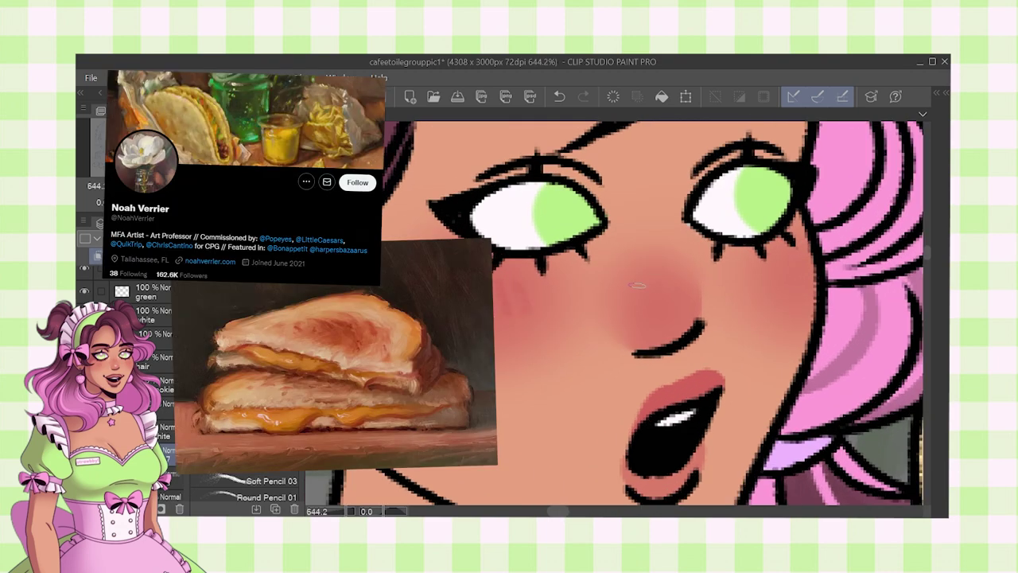
pyautogui.moveTo(779, 286); pyautogui.dragTo(783, 299)
pyautogui.moveTo(803, 271); pyautogui.dragTo(814, 292)
pyautogui.scroll(-5, 521, 238)
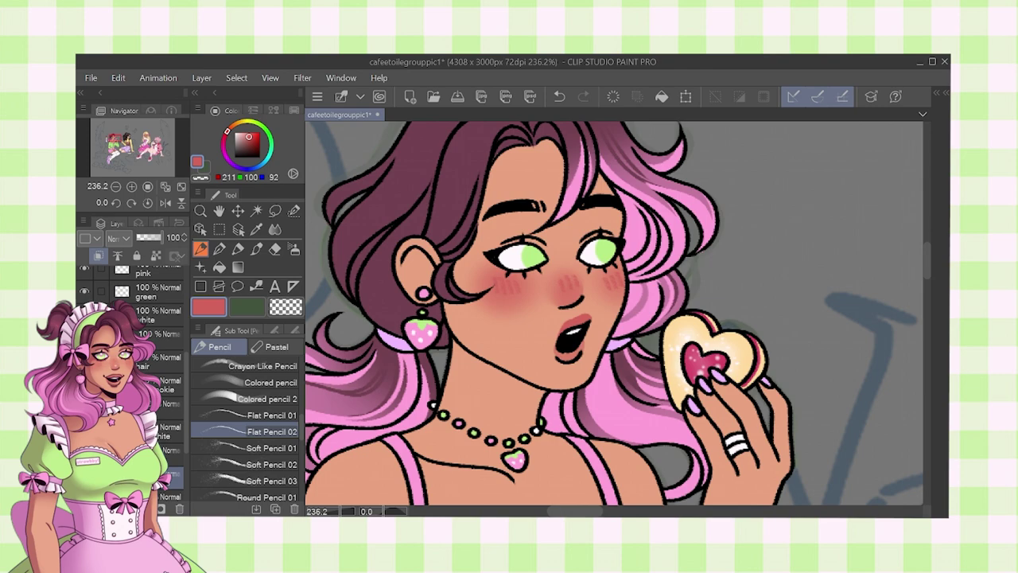
# - Sample the salmon swatch (219, 125, 106), colour both eyelids with the Marker pen and blur the result
pyautogui.click(247, 306)
pyautogui.scroll(2, 573, 234)
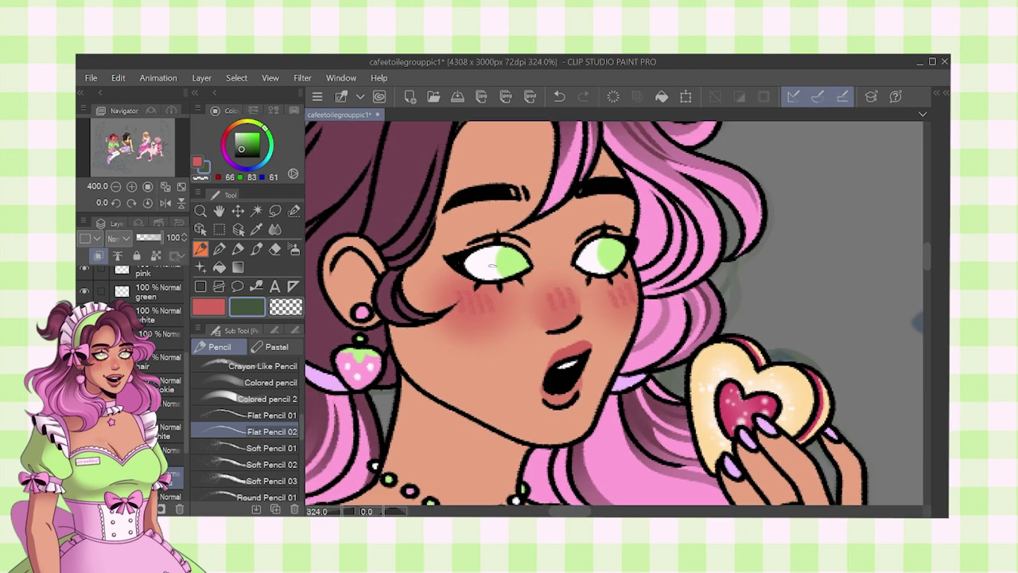
pyautogui.scroll(-3, 614, 314)
pyautogui.keyDown('alt'); pyautogui.click(407, 250); pyautogui.keyUp('alt')
pyautogui.scroll(6, 517, 174)
pyautogui.click(238, 249)
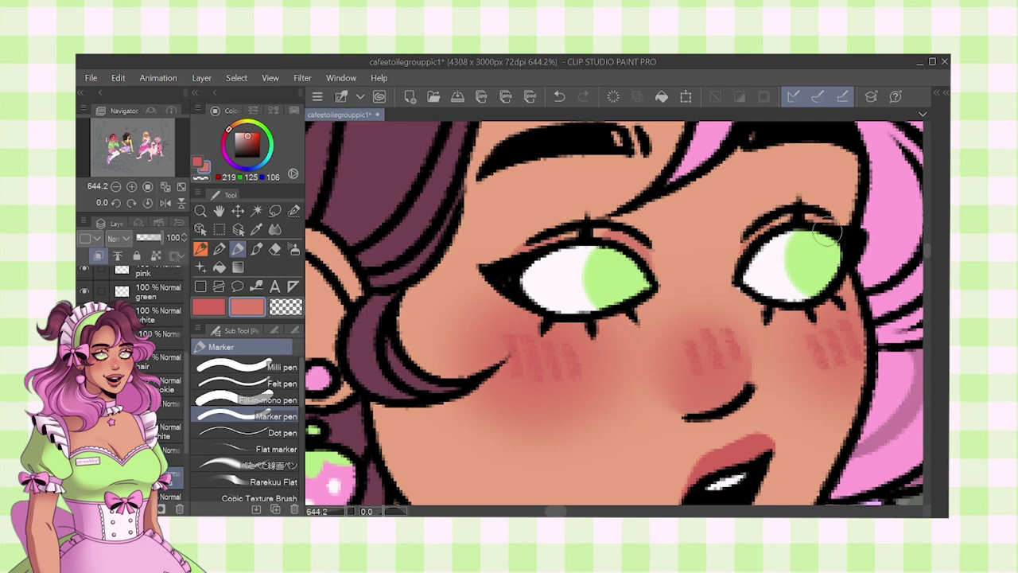
pyautogui.press('j')
pyautogui.scroll(-5, 714, 221)
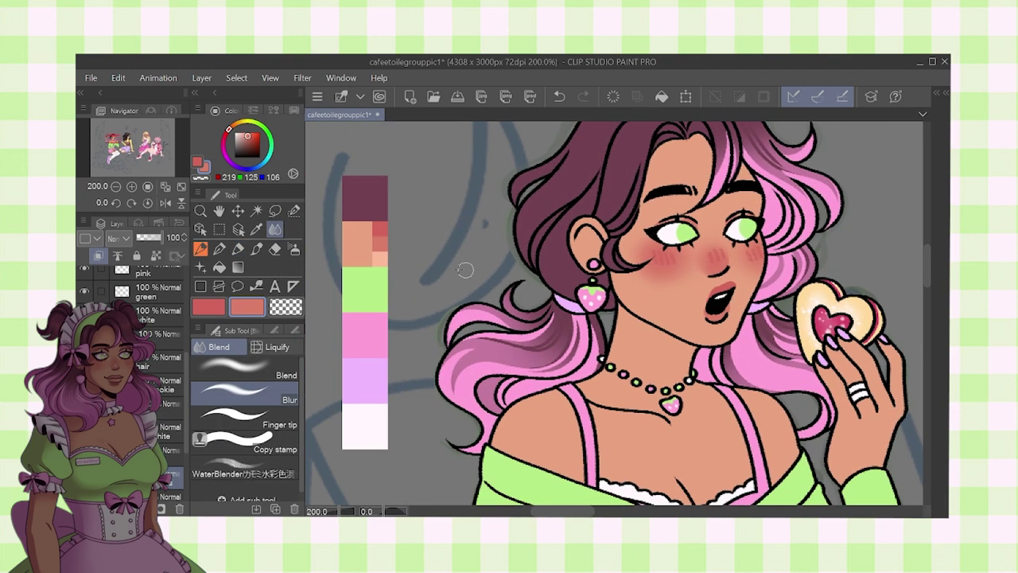
# - Sample the light peach swatch (251, 186, 154) and draw highlights at both inner eye corners with Flat Pencil 02
pyautogui.keyDown('alt'); pyautogui.click(380, 259); pyautogui.keyUp('alt')
pyautogui.click(200, 248)
pyautogui.click(170, 452)
pyautogui.scroll(6, 635, 248)
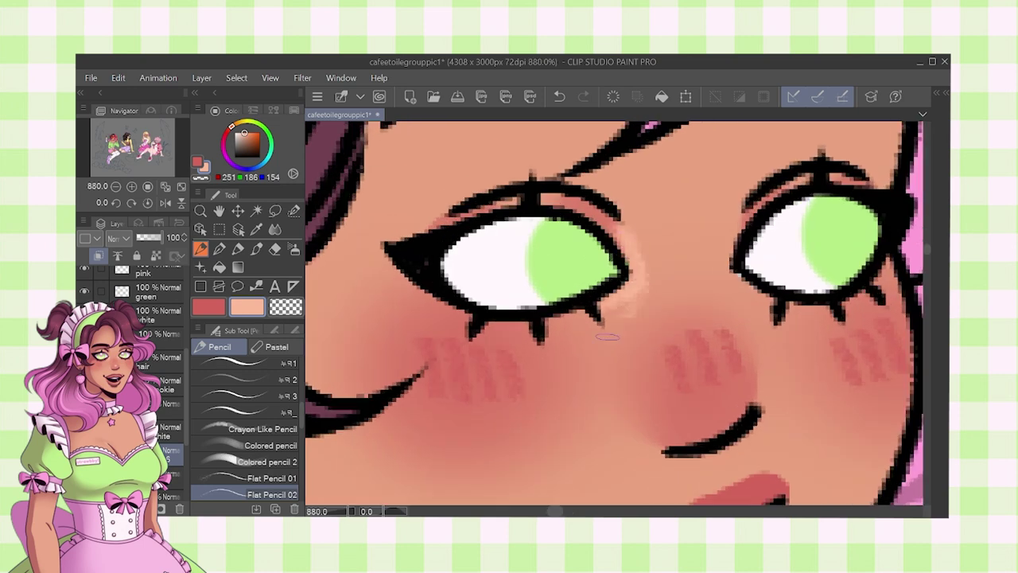
pyautogui.moveTo(623, 325); pyautogui.dragTo(633, 288)
pyautogui.moveTo(727, 250); pyautogui.dragTo(673, 254)
pyautogui.moveTo(689, 219); pyautogui.dragTo(675, 256)
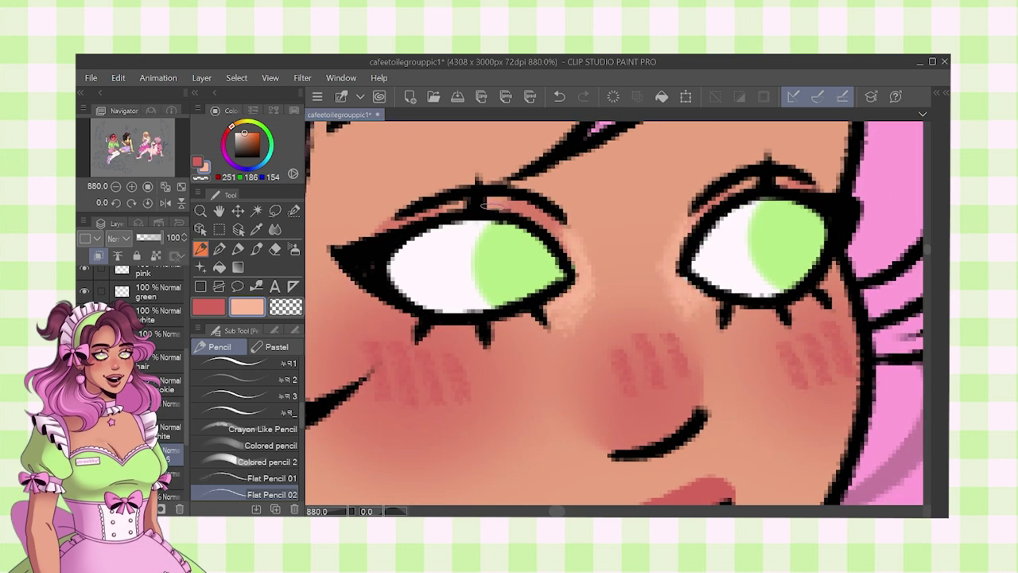
# - Draw light peach highlights on the tip and side of the nose
pyautogui.scroll(-2, 629, 367)
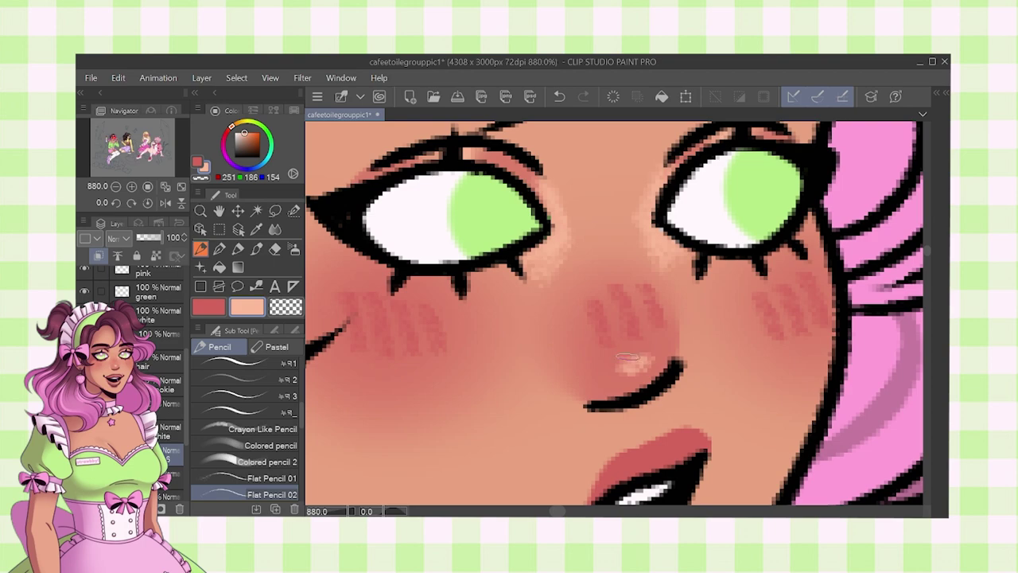
pyautogui.scroll(-3, 584, 239)
pyautogui.scroll(2, 602, 390)
pyautogui.moveTo(572, 378); pyautogui.dragTo(620, 385)
# - Soften the highlights around the inner eye corners and nose with the Blur tool
pyautogui.click(275, 229)
pyautogui.moveTo(586, 165); pyautogui.dragTo(574, 224)
pyautogui.moveTo(542, 262); pyautogui.dragTo(533, 237)
pyautogui.moveTo(604, 235); pyautogui.dragTo(627, 227)
pyautogui.moveTo(549, 181); pyautogui.dragTo(547, 248)
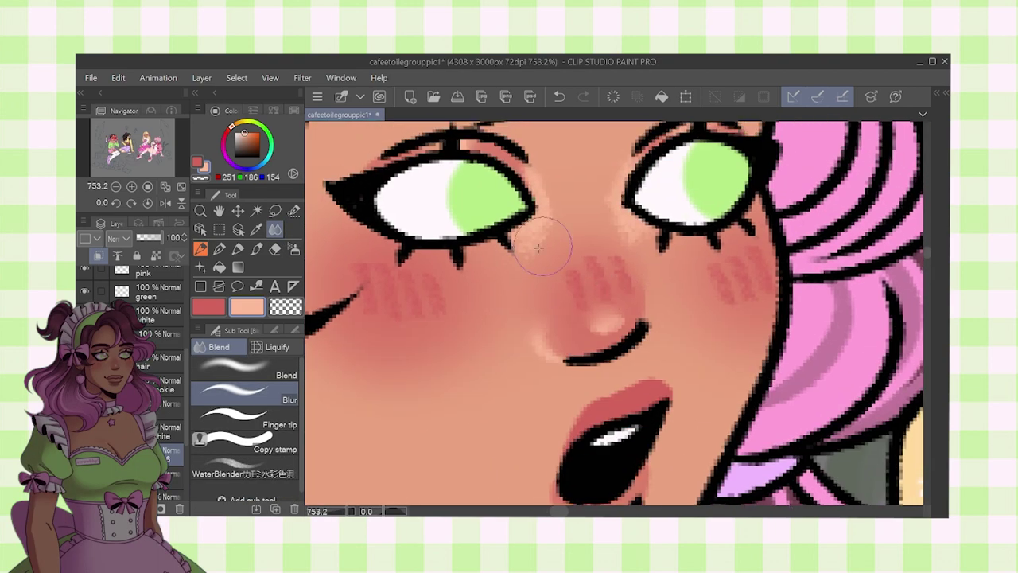
pyautogui.scroll(-3, 638, 246)
pyautogui.scroll(2, 604, 405)
pyautogui.scroll(-3, 641, 382)
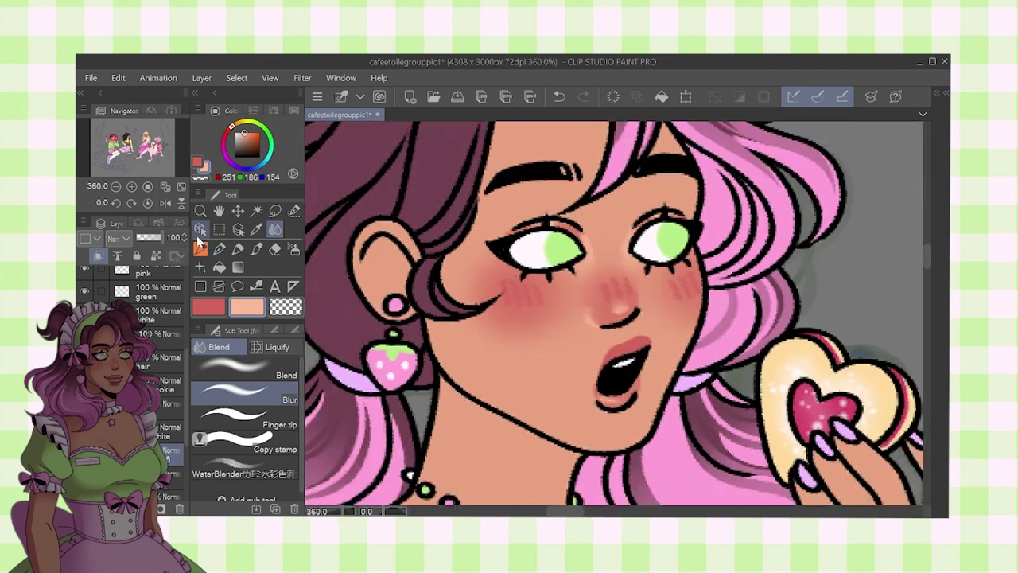
# - Draw light peach highlights on the upper and lower lips with Flat Pencil 02
pyautogui.click(201, 248)
pyautogui.scroll(3, 658, 351)
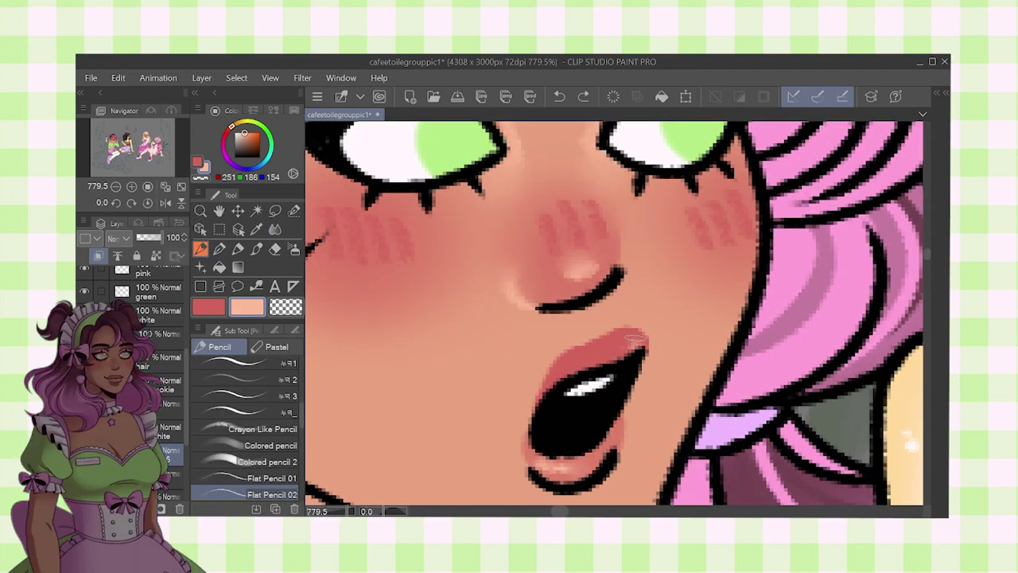
pyautogui.scroll(-3, 667, 282)
pyautogui.scroll(-2, 667, 281)
pyautogui.moveTo(668, 315); pyautogui.dragTo(626, 289)
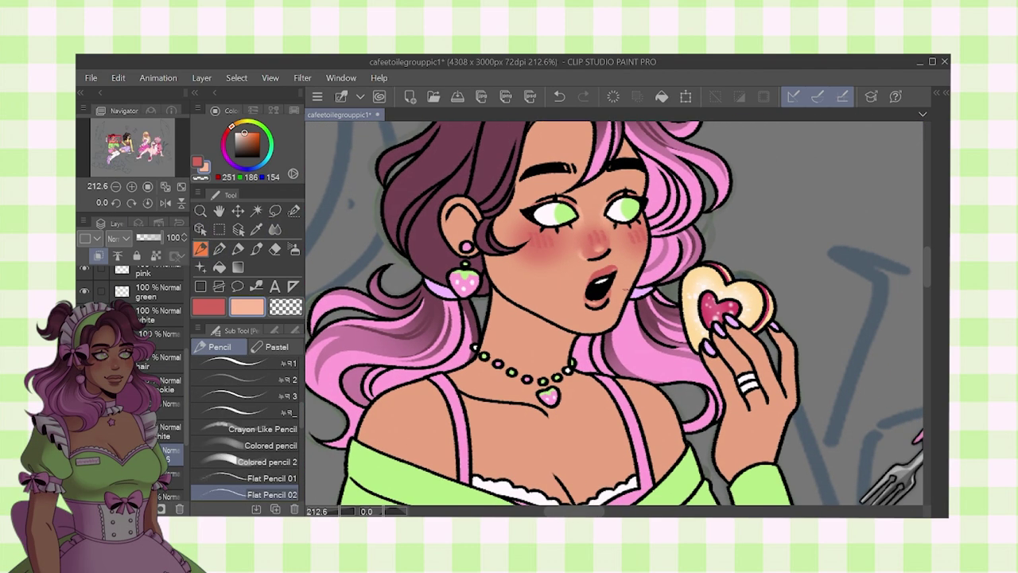
# - Sample the salmon swatch (219, 125, 106) and airbrush soft blush onto the fingers holding the cookie
pyautogui.press('x')
pyautogui.scroll(-1, 529, 306)
pyautogui.press('b')
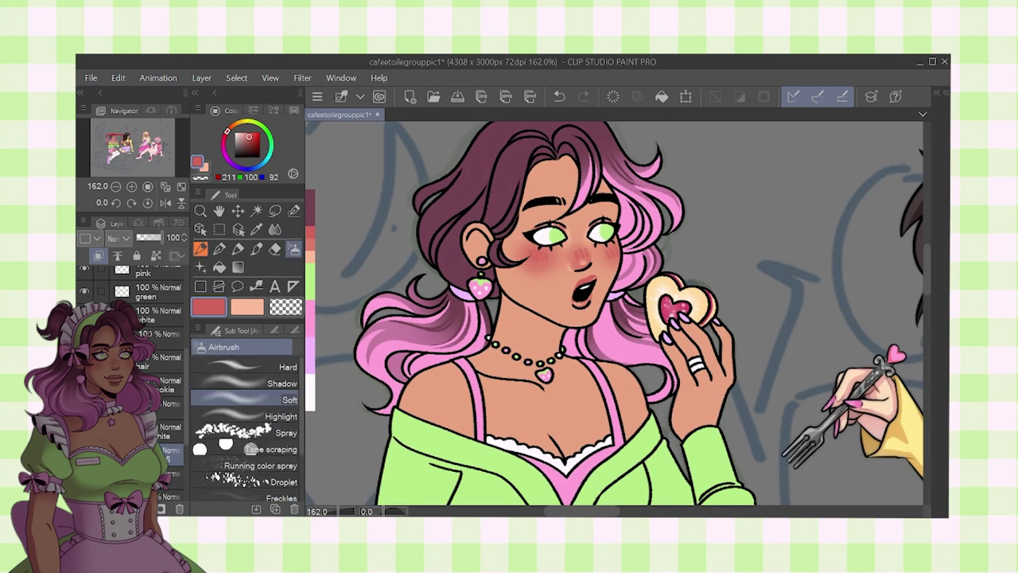
pyautogui.click(174, 494)
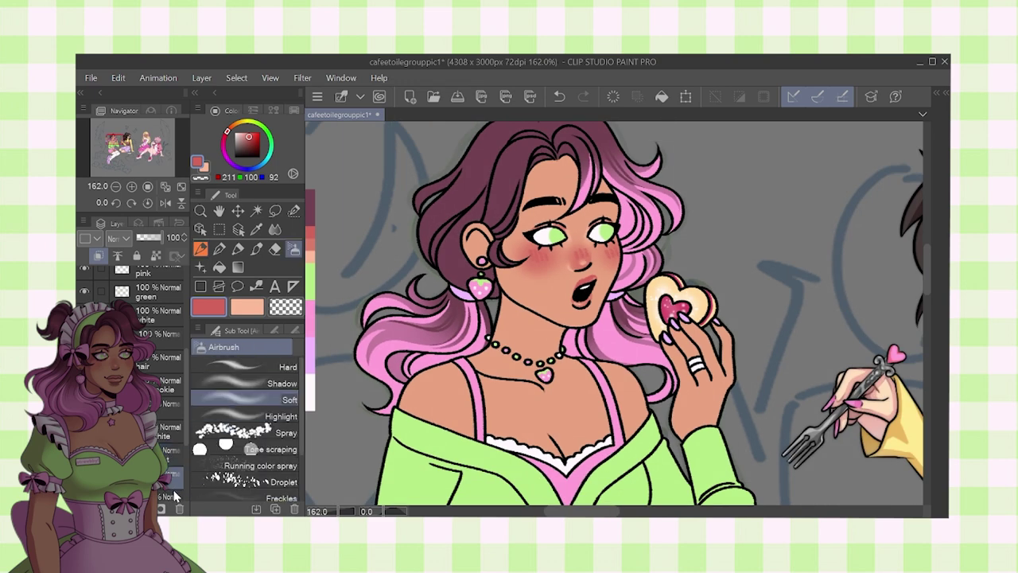
pyautogui.click(175, 468)
pyautogui.moveTo(401, 291); pyautogui.dragTo(546, 220)
pyautogui.keyDown('alt'); pyautogui.click(454, 172); pyautogui.keyUp('alt')
pyautogui.scroll(3, 795, 235)
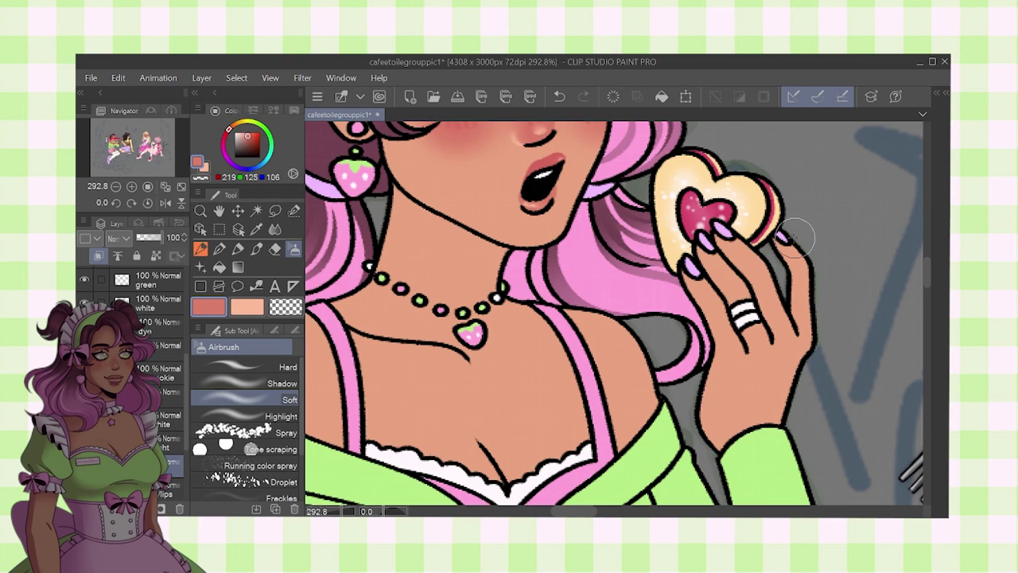
pyautogui.moveTo(709, 210); pyautogui.dragTo(688, 255)
# - Airbrush soft salmon blush over the fingers resting on the pink-haired character's lap
pyautogui.scroll(-2, 803, 239)
pyautogui.moveTo(640, 390)
pyautogui.mouseDown()
pyautogui.moveTo(654, 230)
pyautogui.moveTo(594, 224)
pyautogui.mouseUp()
pyautogui.moveTo(619, 334); pyautogui.dragTo(551, 166)
pyautogui.moveTo(646, 379)
pyautogui.mouseDown()
pyautogui.moveTo(600, 370)
pyautogui.moveTo(584, 415)
pyautogui.mouseUp()
# - Erase the blush that spills onto the thigh around the resting fingers with the Rough eraser
pyautogui.press('r')
pyautogui.scroll(2, 620, 403)
pyautogui.press('e')
pyautogui.scroll(1, 622, 390)
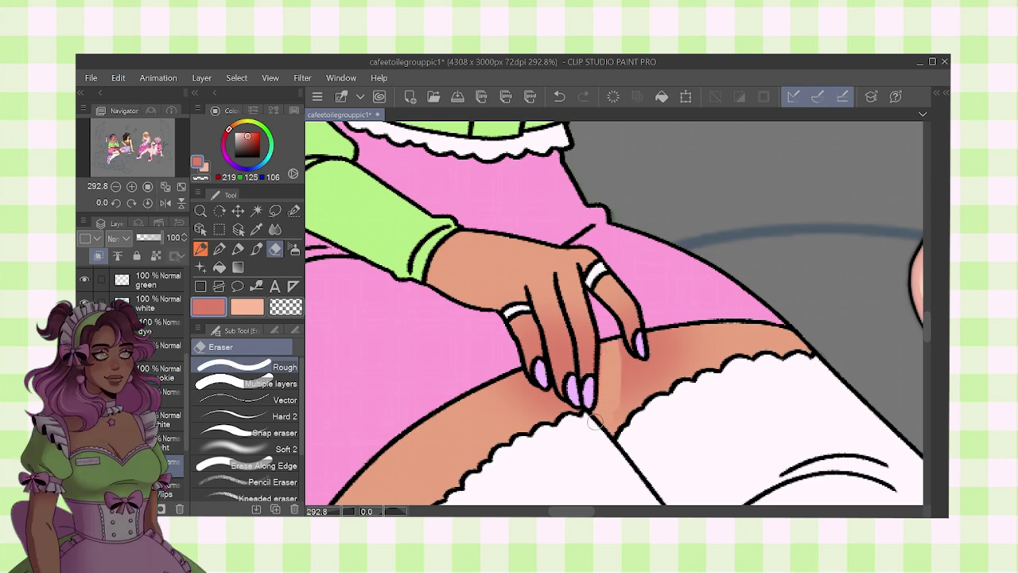
pyautogui.press(']')
pyautogui.moveTo(674, 331)
pyautogui.mouseDown()
pyautogui.moveTo(696, 367)
pyautogui.moveTo(624, 388)
pyautogui.mouseUp()
pyautogui.moveTo(564, 418); pyautogui.dragTo(522, 400)
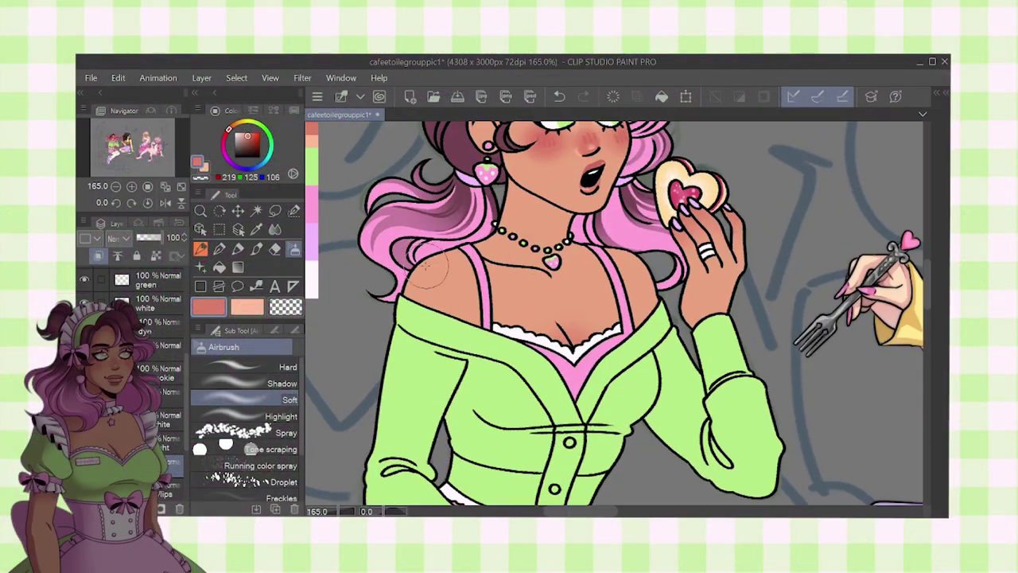
# - Draw a light peach (251, 186, 154) highlight beside the cleavage line with Flat Pencil 02 and save the illustration
pyautogui.scroll(-8, 414, 286)
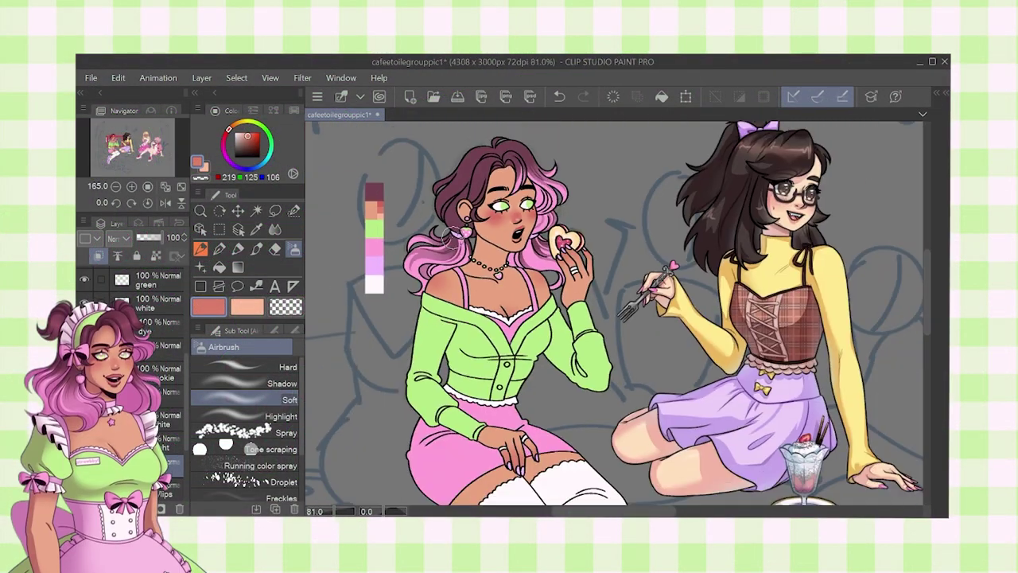
pyautogui.click(172, 443)
pyautogui.click(247, 307)
pyautogui.click(201, 249)
pyautogui.scroll(20, 526, 282)
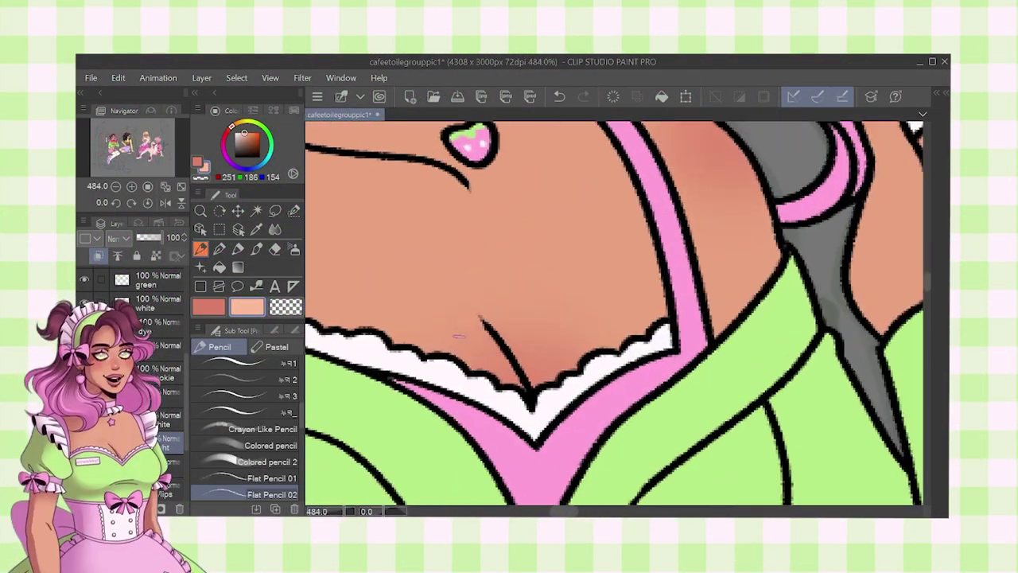
pyautogui.moveTo(476, 322); pyautogui.dragTo(505, 359)
pyautogui.scroll(-11, 477, 334)
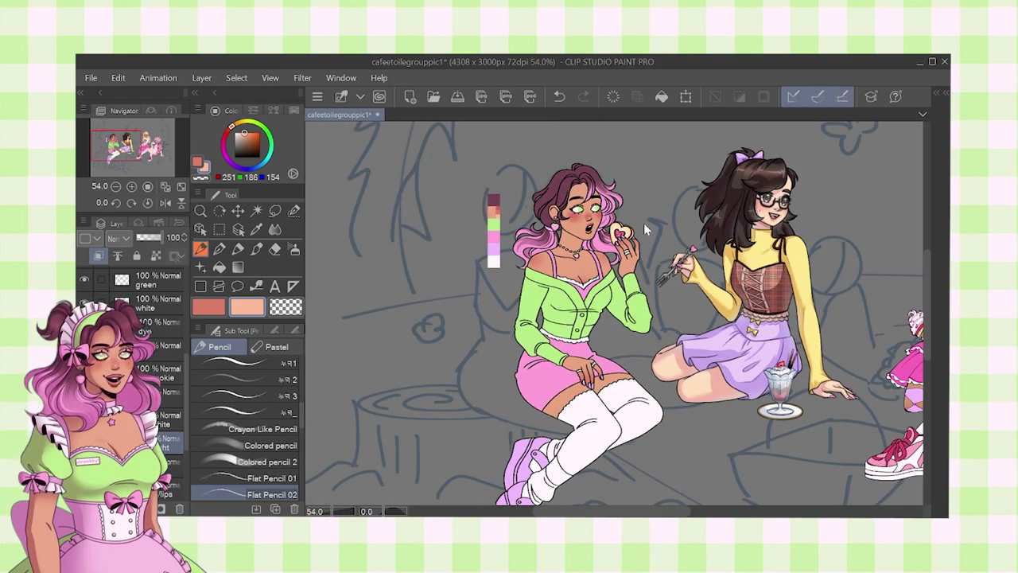
pyautogui.hotkey('ctrl', 's')
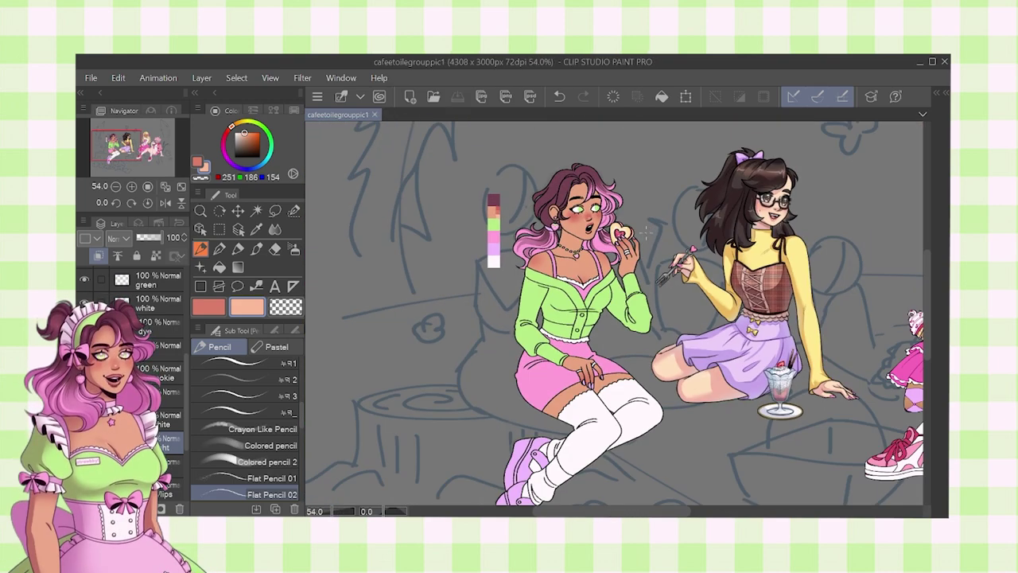
# - Sample the cardigan's green (181, 234, 132) and add a clipped Multiply layer above the green flat colour layer
pyautogui.moveTo(497, 347); pyautogui.dragTo(457, 337)
pyautogui.scroll(2, 509, 278)
pyautogui.keyDown('alt'); pyautogui.click(506, 291); pyautogui.keyUp('alt')
pyautogui.moveTo(187, 384); pyautogui.dragTo(186, 363)
pyautogui.click(163, 324)
pyautogui.hotkey('ctrl', 'shift', 'n')
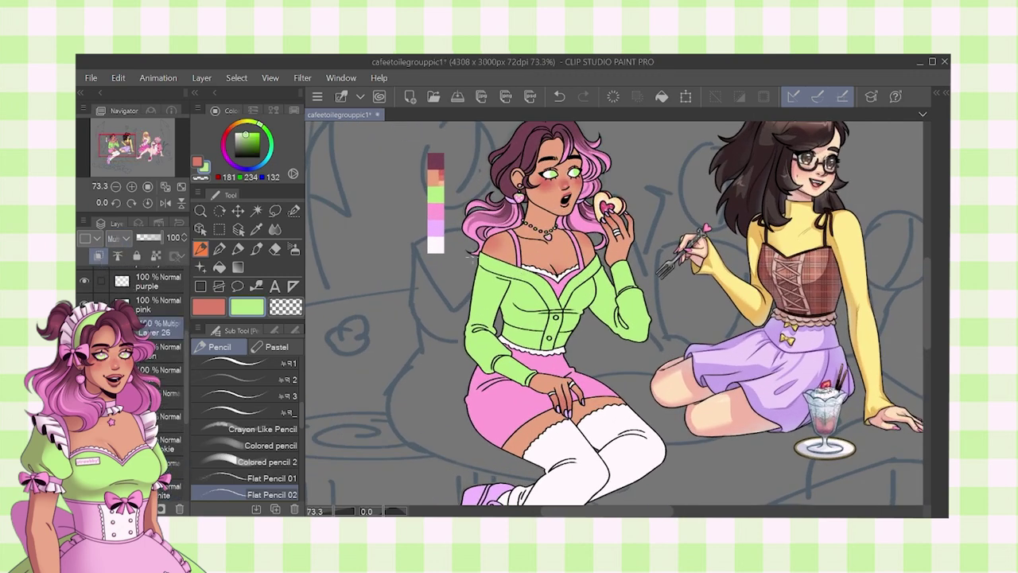
pyautogui.scroll(2, 561, 298)
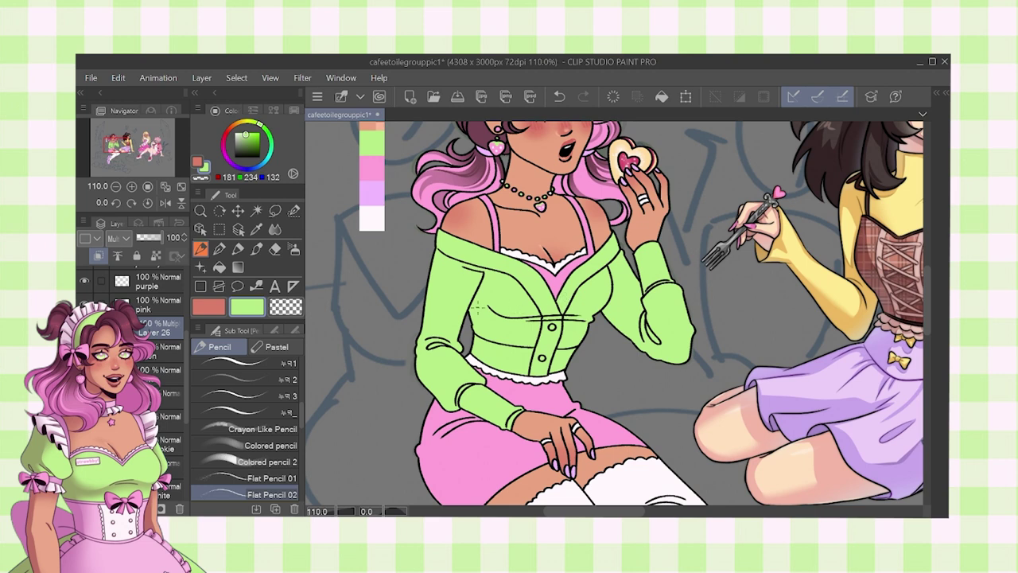
pyautogui.click(84, 348)
pyautogui.click(84, 347)
pyautogui.scroll(4, 446, 254)
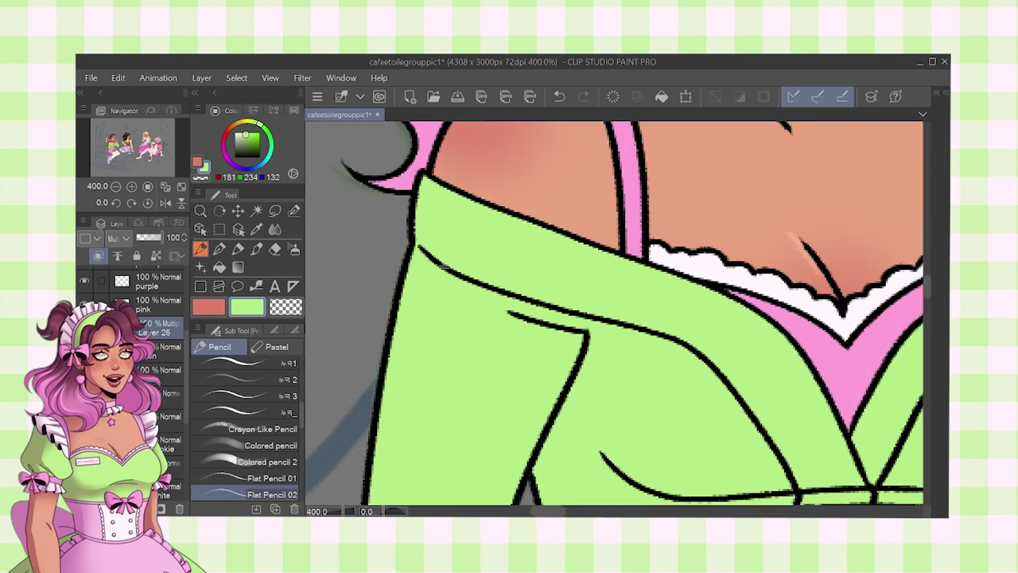
# - Draw evenly spaced green rib lines across the left half of the cardigan's neckband with Flat Pencil 02
pyautogui.moveTo(550, 274); pyautogui.dragTo(507, 260)
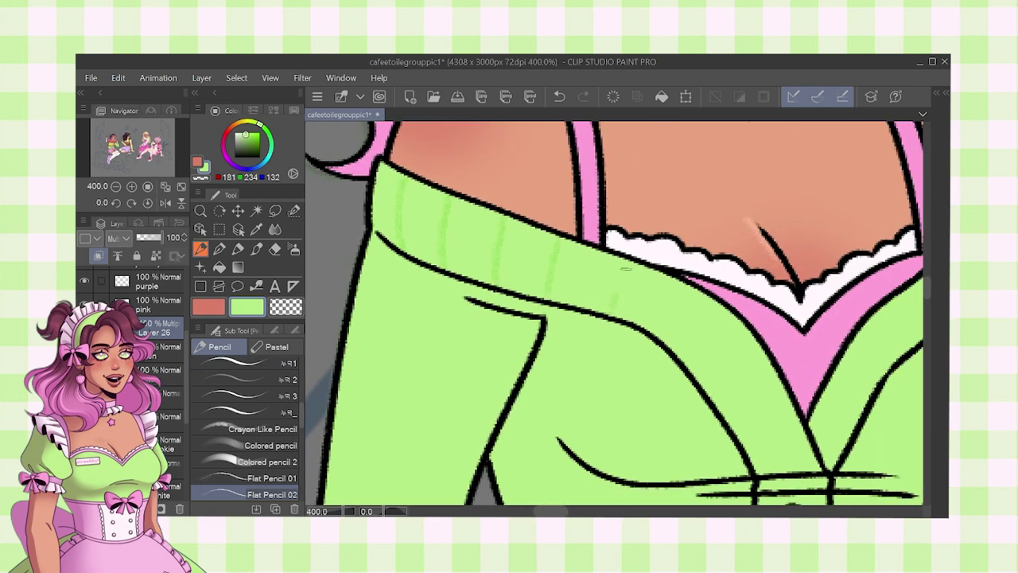
pyautogui.moveTo(626, 269); pyautogui.dragTo(545, 224)
pyautogui.moveTo(584, 289); pyautogui.dragTo(607, 259)
pyautogui.moveTo(668, 272); pyautogui.dragTo(642, 212)
pyautogui.moveTo(612, 302); pyautogui.dragTo(666, 267)
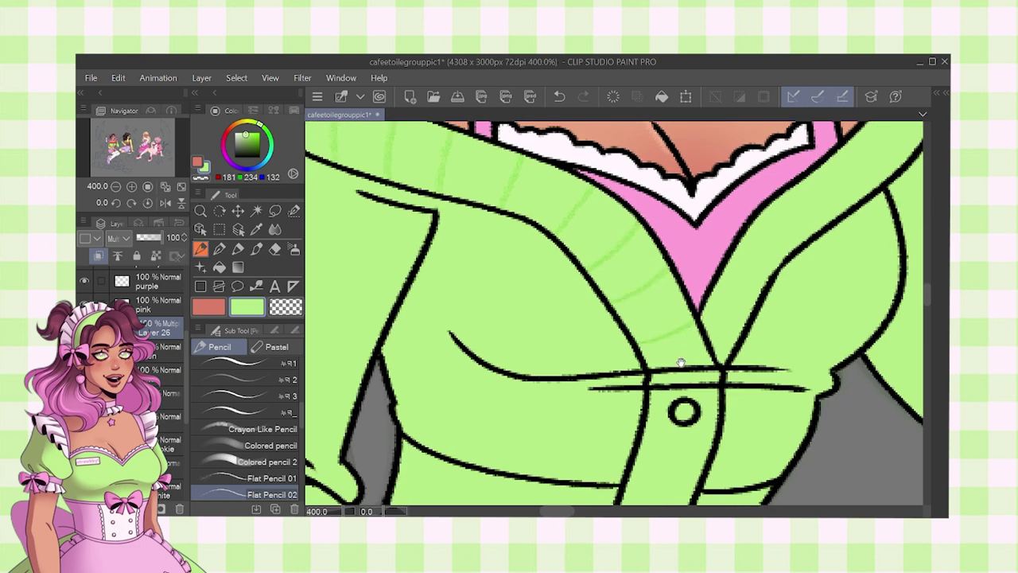
# - Draw green rib lines across the cardigan's button band and the right half of its neckband, cleaning up with the eraser
pyautogui.moveTo(683, 353); pyautogui.dragTo(656, 286)
pyautogui.moveTo(674, 416); pyautogui.dragTo(669, 362)
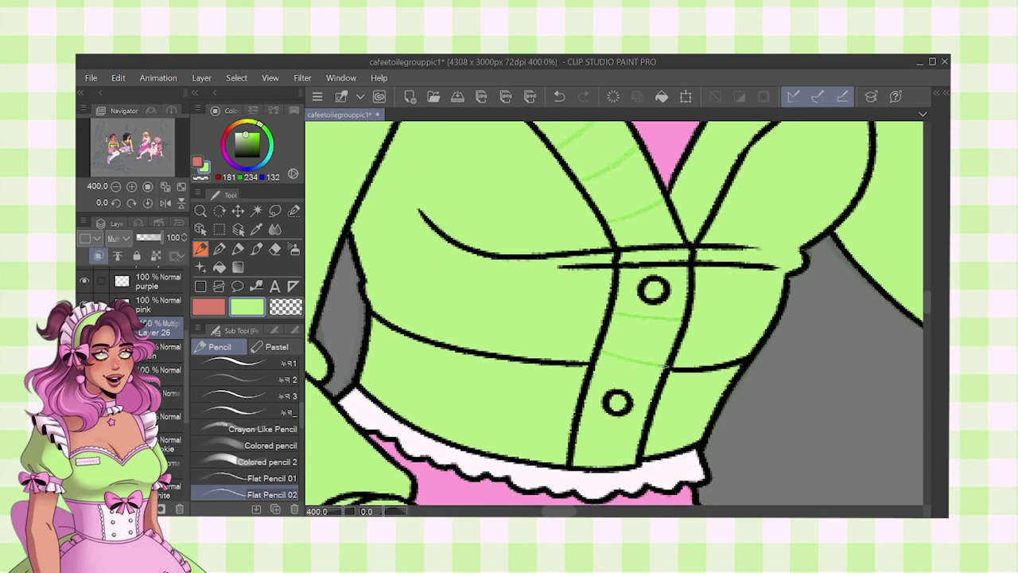
pyautogui.moveTo(689, 199)
pyautogui.mouseDown()
pyautogui.moveTo(635, 339)
pyautogui.moveTo(658, 346)
pyautogui.mouseUp()
pyautogui.moveTo(637, 286); pyautogui.dragTo(615, 312)
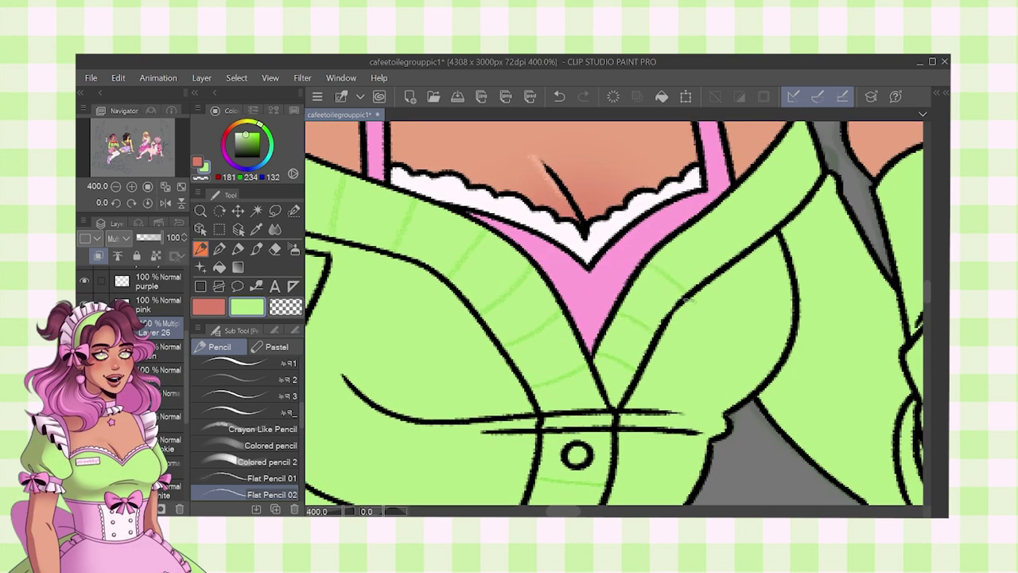
pyautogui.scroll(-2, 692, 303)
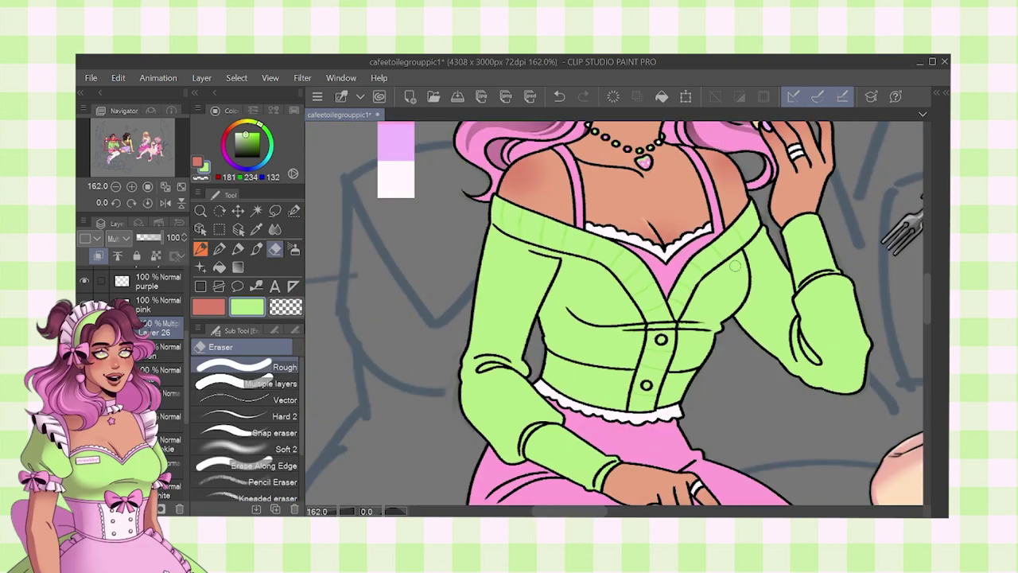
pyautogui.scroll(5, 696, 286)
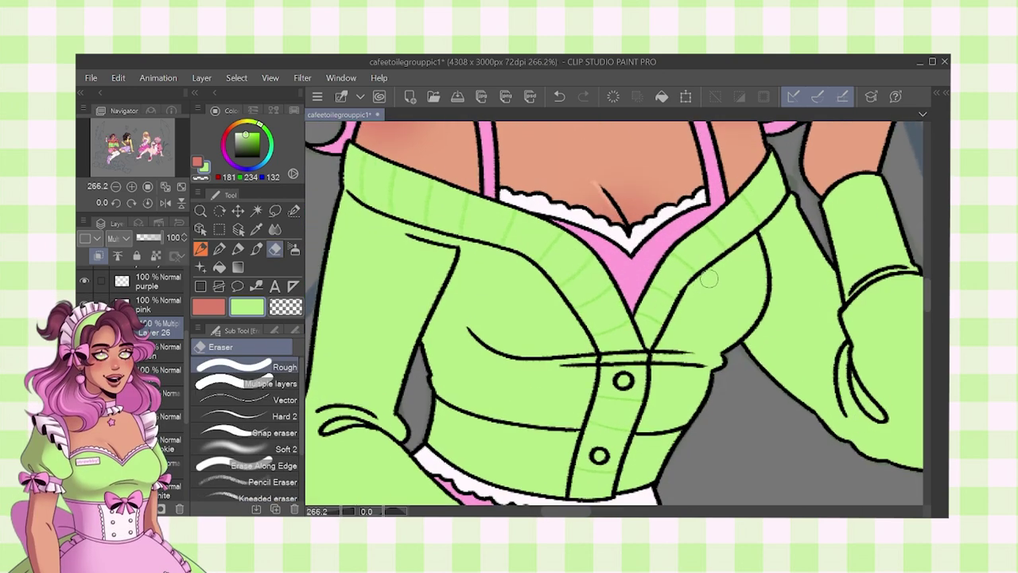
# - Draw vertical green rib lines along the cardigan's waistband
pyautogui.press('p')
pyautogui.scroll(3, 557, 362)
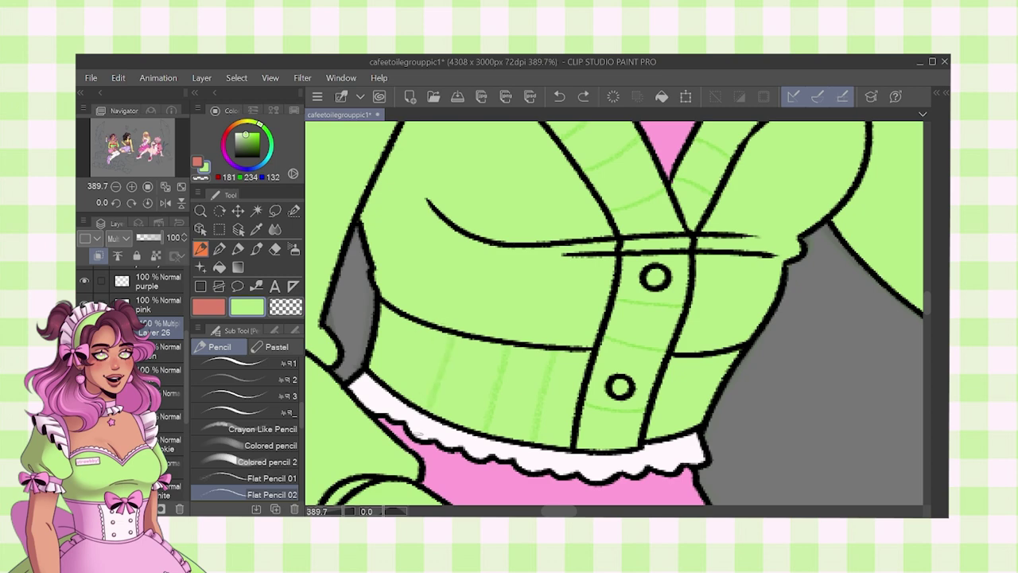
pyautogui.moveTo(439, 380); pyautogui.dragTo(433, 398)
pyautogui.moveTo(411, 323); pyautogui.dragTo(399, 360)
pyautogui.scroll(-3, 620, 374)
# - Draw lengthwise green rib lines on both of the cardigan's cuffs
pyautogui.moveTo(504, 349); pyautogui.dragTo(466, 195)
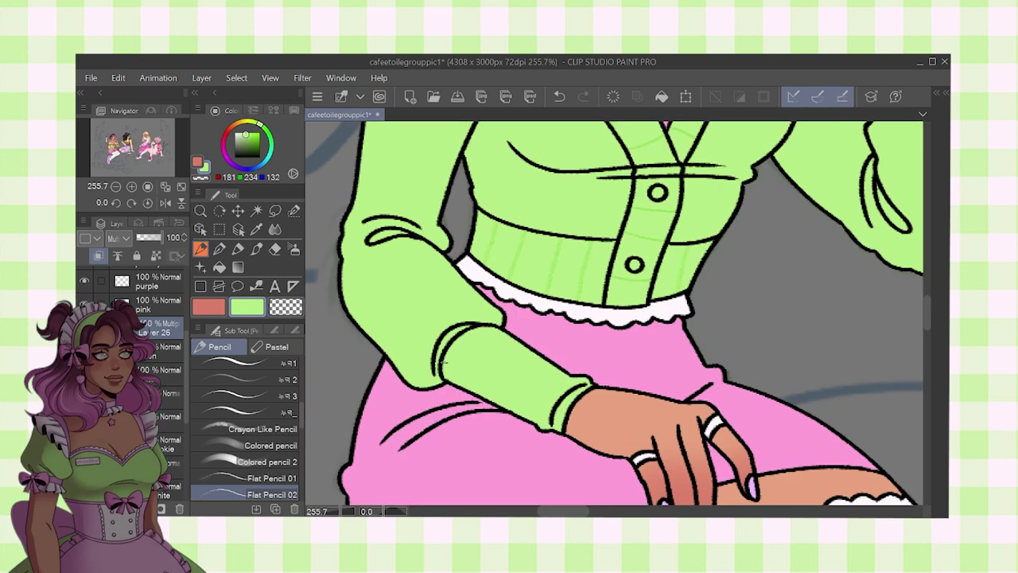
pyautogui.hotkey('ctrl', 'z')
pyautogui.hotkey('ctrl', 'y')
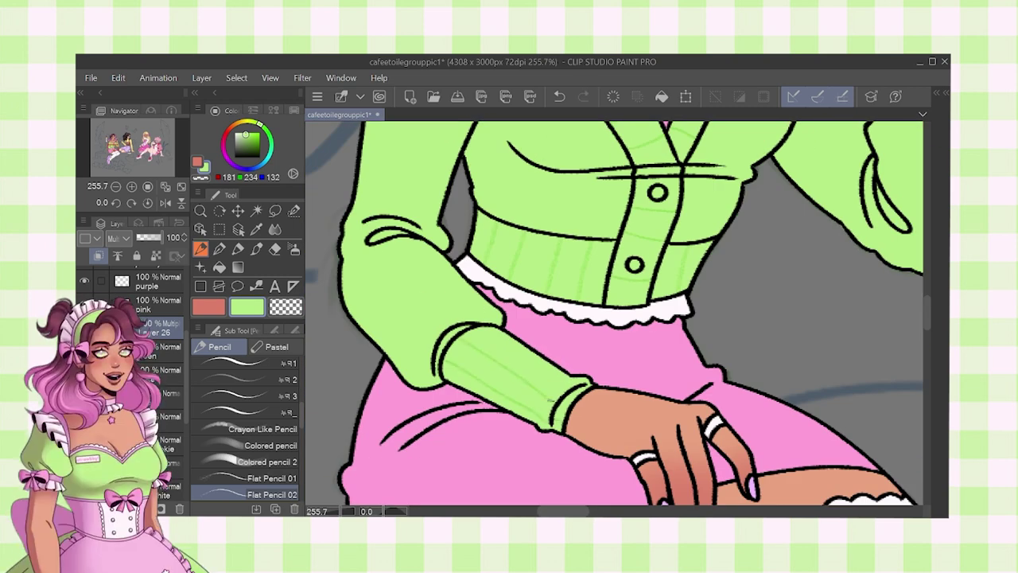
pyautogui.moveTo(878, 251); pyautogui.dragTo(595, 495)
pyautogui.scroll(2, 572, 259)
pyautogui.moveTo(621, 246); pyautogui.dragTo(655, 364)
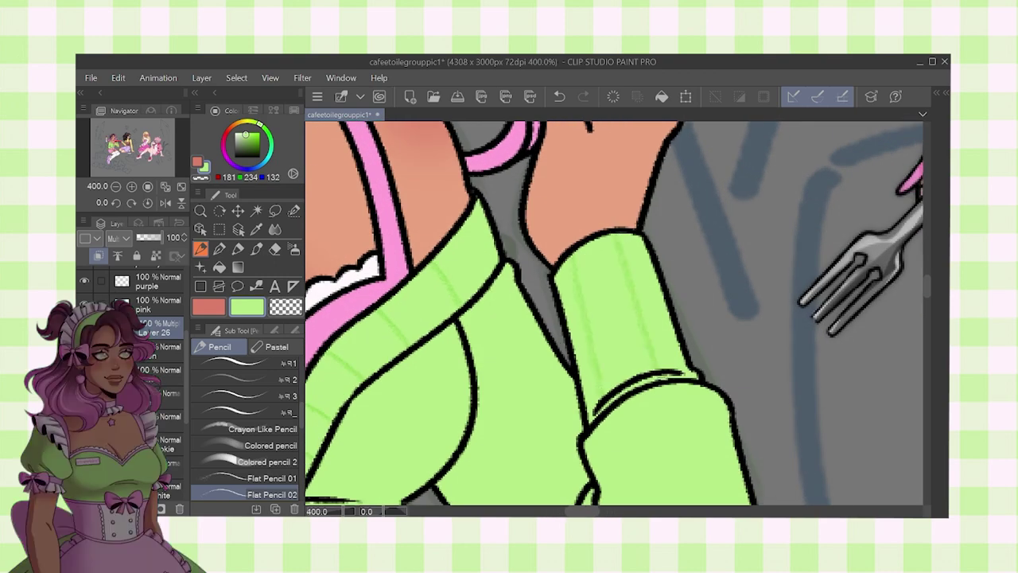
# - Strengthen the cardigan's rib lines by duplicating their layer twice and merging the copies into one Multiply layer
pyautogui.scroll(-8, 642, 291)
pyautogui.scroll(3, 572, 358)
pyautogui.hotkey('ctrl', 'c')
pyautogui.hotkey('ctrl', 'v')
pyautogui.hotkey('ctrl', 'v')
pyautogui.keyDown('shift'); pyautogui.click(159, 374); pyautogui.keyUp('shift')
pyautogui.hotkey('shift', 'alt', 'e')
pyautogui.click(120, 238)
pyautogui.click(202, 297)
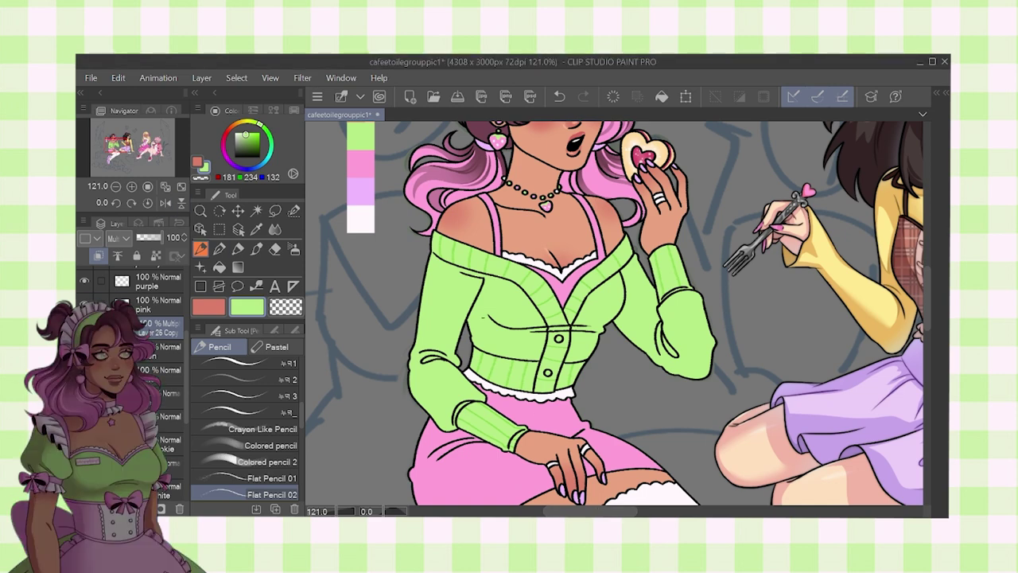
pyautogui.scroll(-7, 595, 298)
pyautogui.scroll(3, 588, 303)
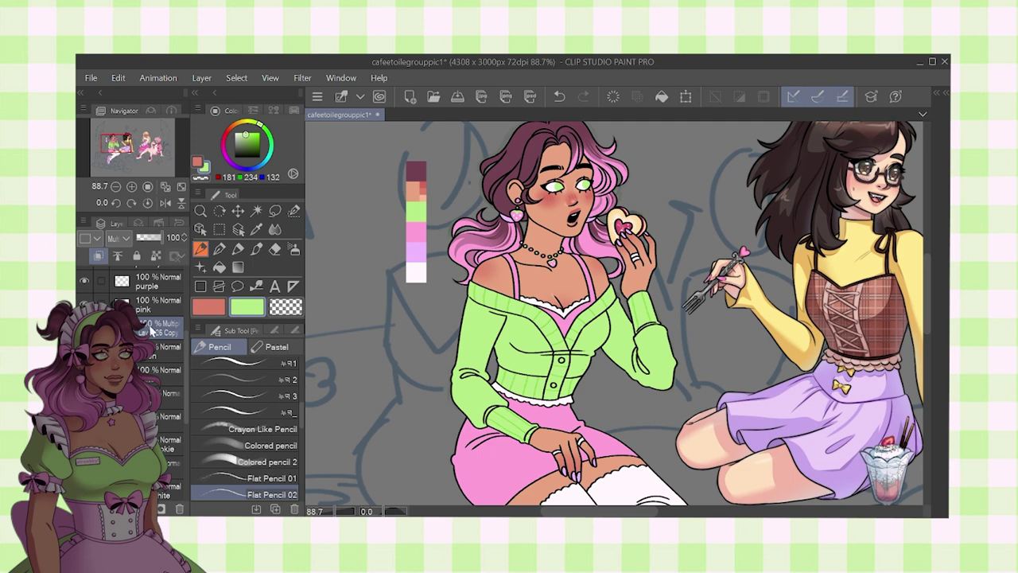
# - Sample the light purple swatch (240, 185, 255) and add a clipped Multiply layer above the white flat colour layer
pyautogui.moveTo(564, 345); pyautogui.dragTo(547, 265)
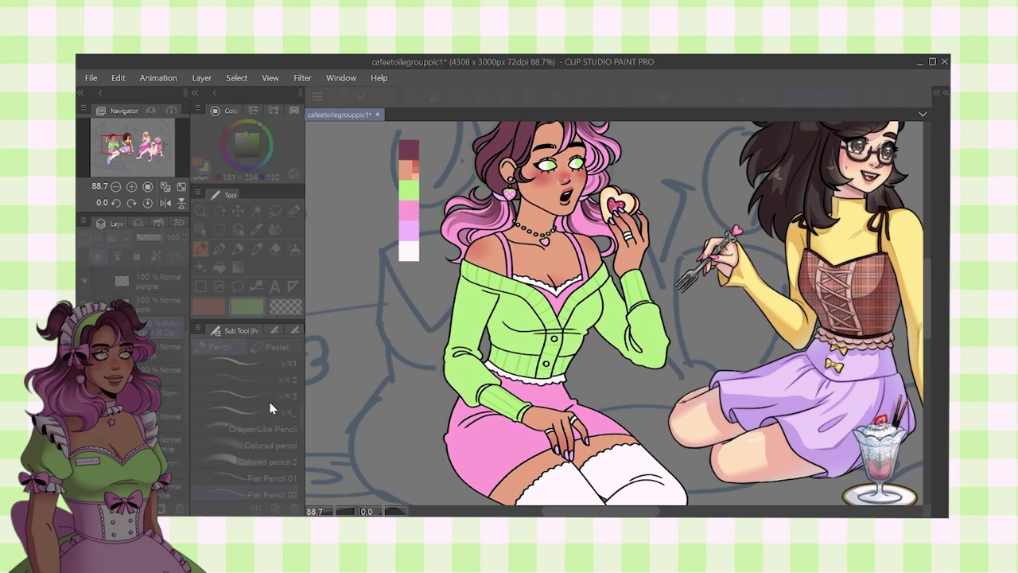
pyautogui.moveTo(456, 451); pyautogui.dragTo(460, 370)
pyautogui.keyDown('alt'); pyautogui.click(415, 152); pyautogui.keyUp('alt')
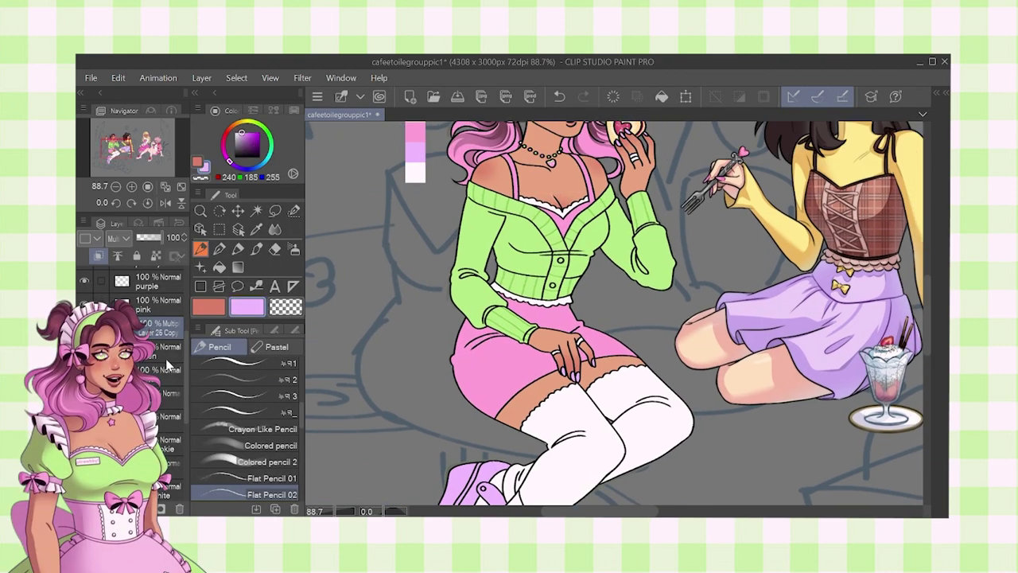
pyautogui.click(166, 371)
pyautogui.click(101, 261)
pyautogui.click(117, 239)
pyautogui.click(128, 276)
# - Draw light purple rib lines along the cuff of the front sock with Flat Pencil 02
pyautogui.moveTo(513, 485); pyautogui.dragTo(536, 327)
pyautogui.scroll(6, 538, 346)
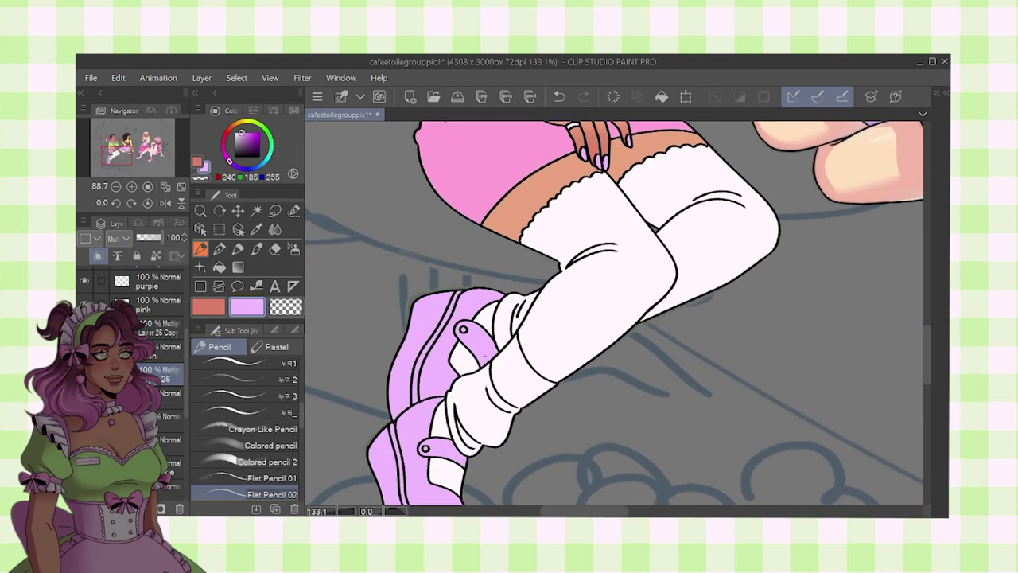
pyautogui.moveTo(488, 386); pyautogui.dragTo(549, 333)
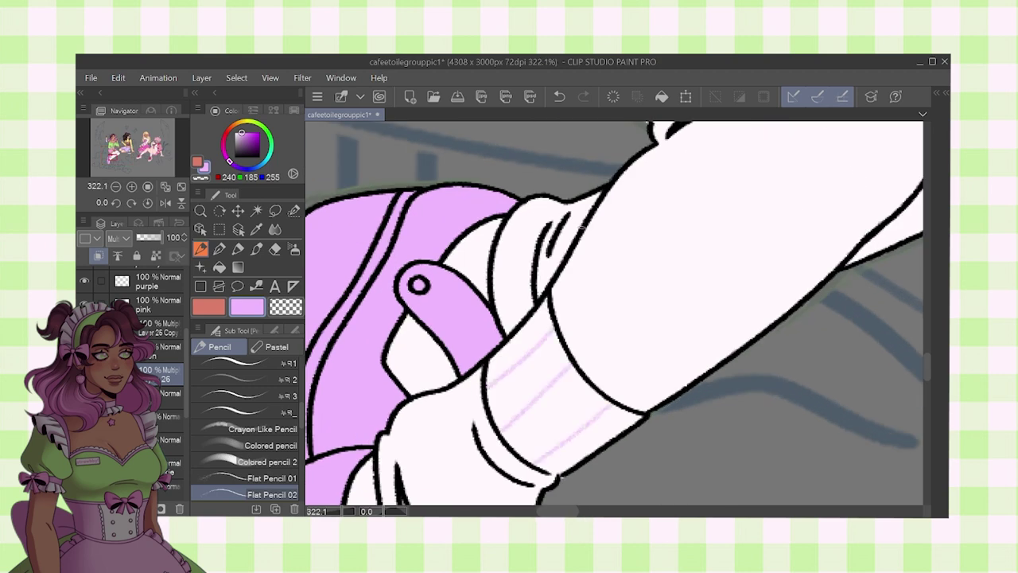
pyautogui.scroll(-5, 582, 228)
pyautogui.scroll(3, 581, 342)
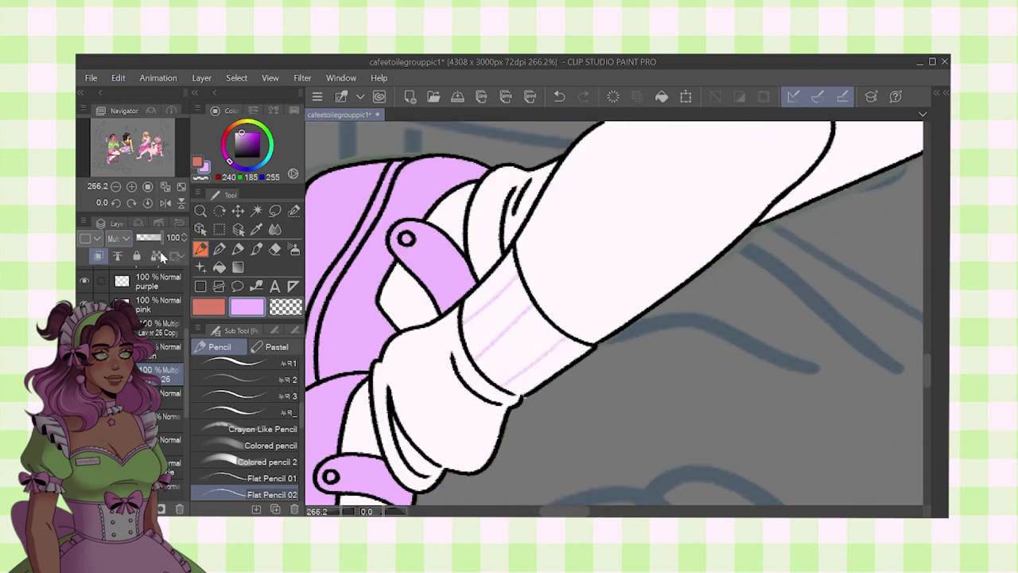
# - Duplicate the sock's rib line layer twice, merge the copies, and adjust the hue and saturation of the result
pyautogui.hotkey('ctrl', 'c')
pyautogui.hotkey('ctrl', 'v')
pyautogui.hotkey('ctrl', 'v')
pyautogui.keyDown('shift'); pyautogui.click(173, 419); pyautogui.keyUp('shift')
pyautogui.hotkey('alt', 'shift', 'e')
pyautogui.hotkey('ctrl', 'u')
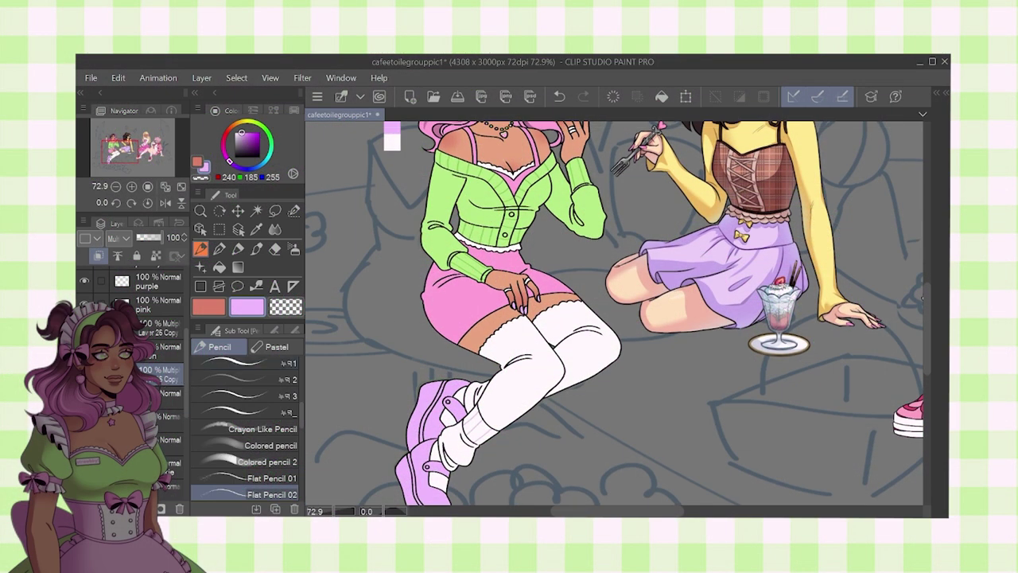
# - Fill both stockings with the sampled skin tone (232, 162, 128) on a new clipped layer
pyautogui.hotkey('ctrl', 'shift', 'n')
pyautogui.click(98, 256)
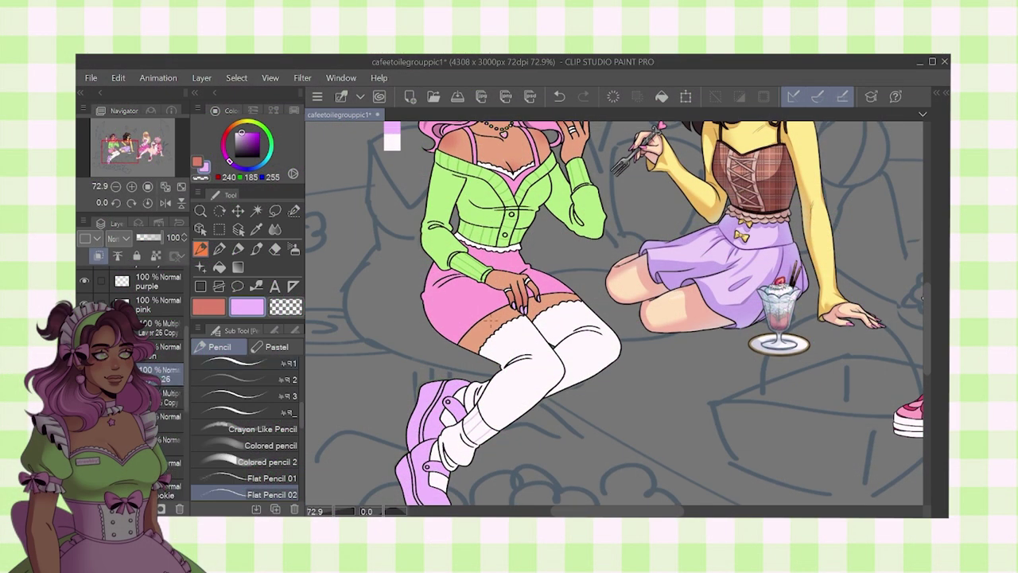
pyautogui.keyDown('alt'); pyautogui.click(486, 328); pyautogui.keyUp('alt')
pyautogui.press('g')
pyautogui.click(521, 370)
pyautogui.click(584, 346)
# - Lower the stocking fill layer's opacity to 30%, compare it hidden and shown, and select the rib line layer below
pyautogui.moveTo(153, 237); pyautogui.dragTo(145, 237)
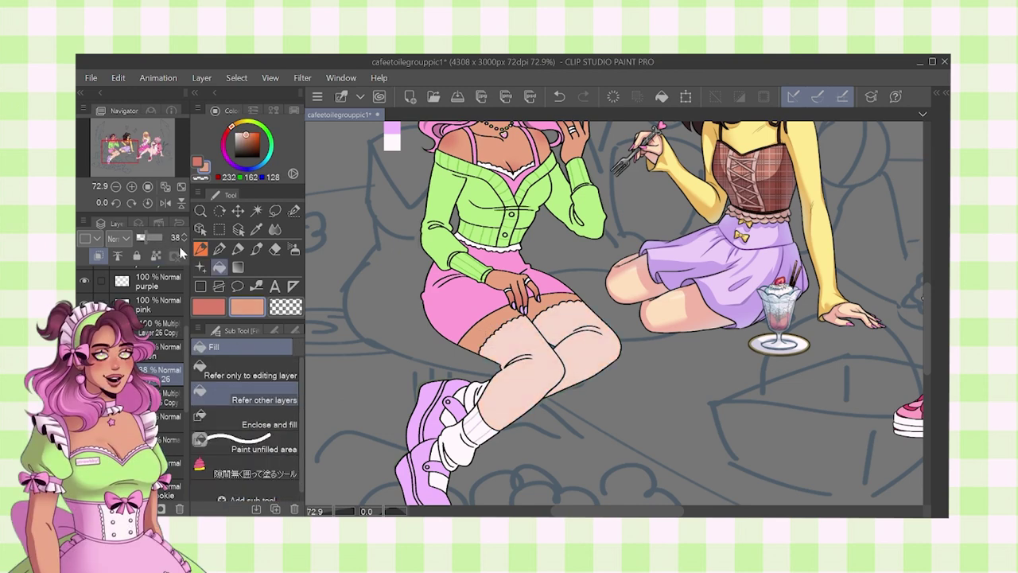
pyautogui.click(183, 240)
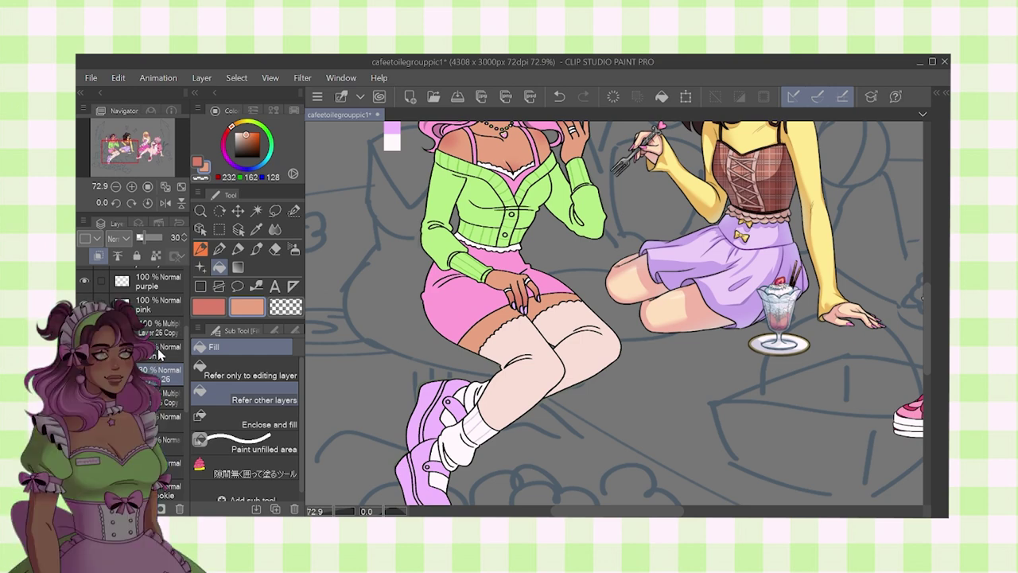
pyautogui.click(84, 375)
pyautogui.click(85, 375)
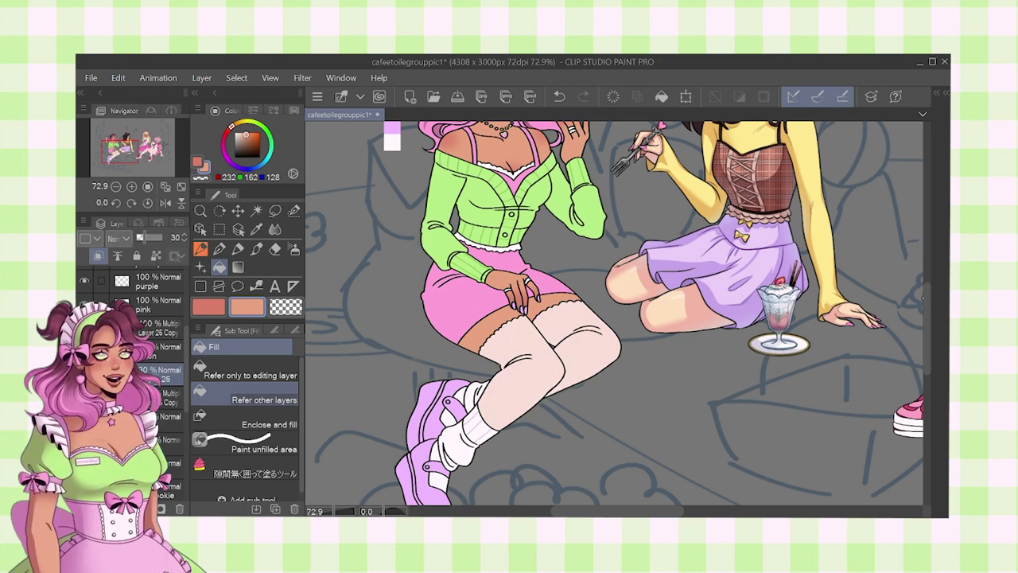
pyautogui.click(162, 395)
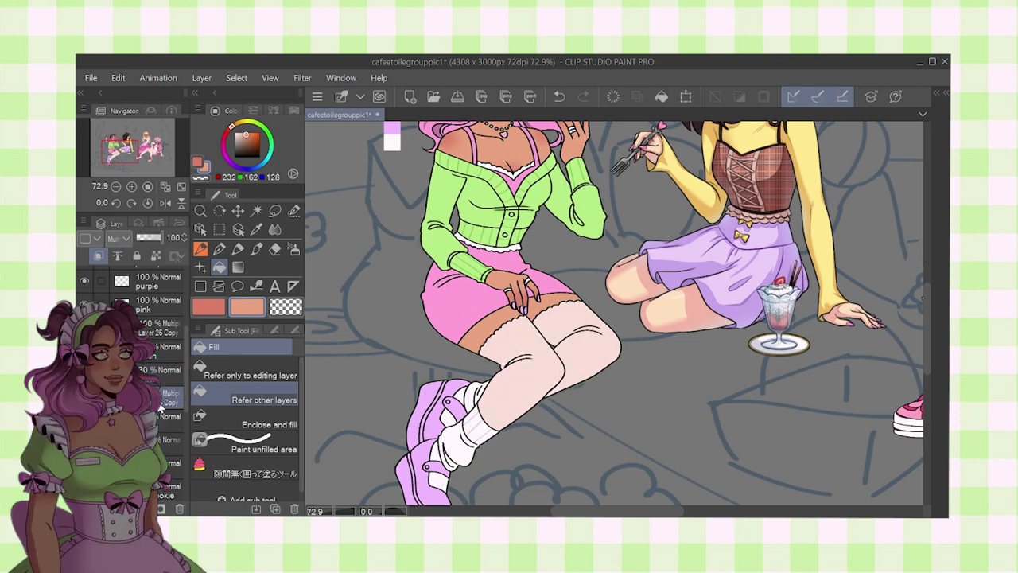
# - Rename the cardigan's rib line layer as marks
pyautogui.click(159, 327)
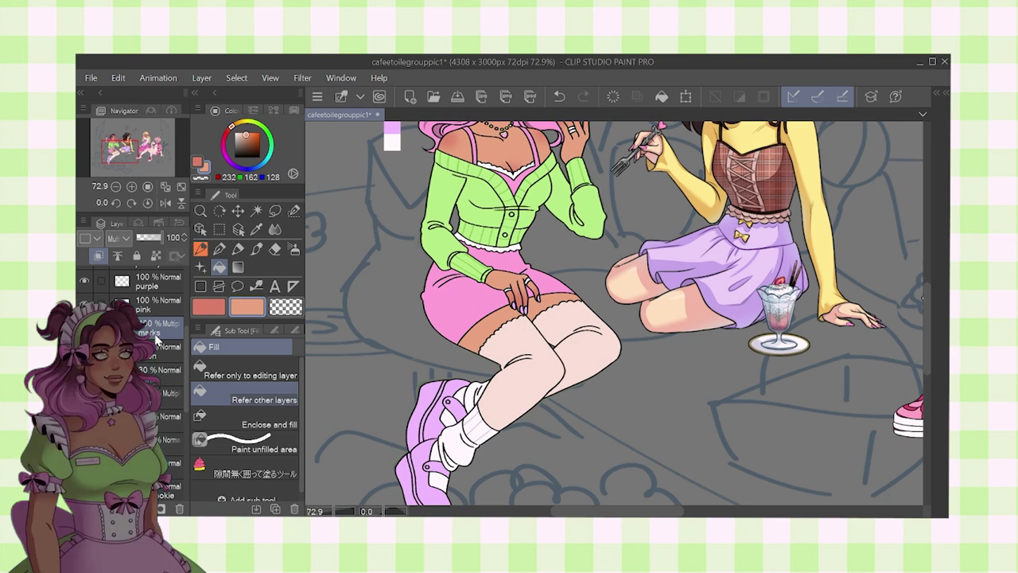
pyautogui.moveTo(604, 270); pyautogui.dragTo(620, 368)
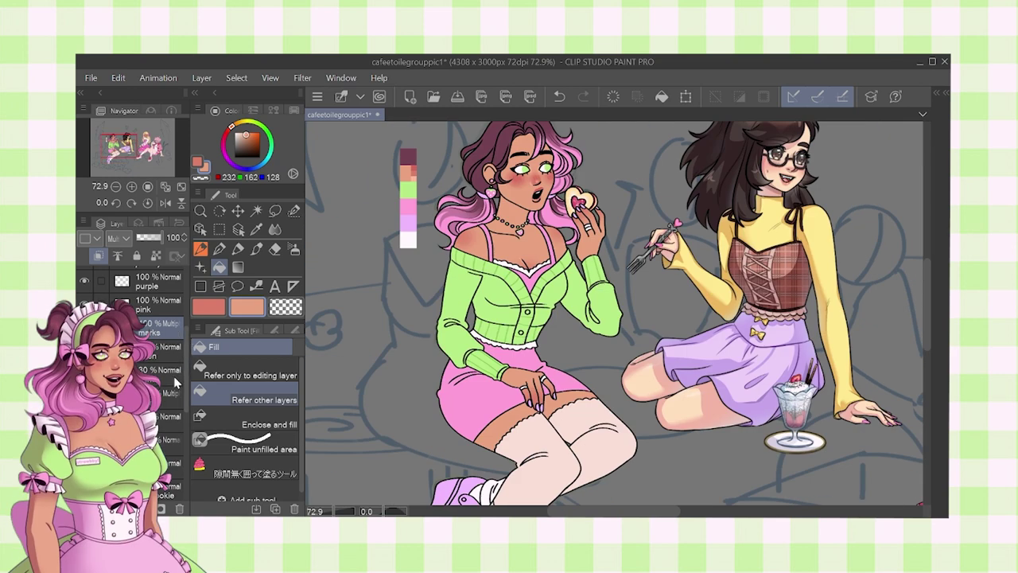
# - Fill the cardigan's two buttons with the sampled off-white (255, 248, 252) on a new layer
pyautogui.click(163, 423)
pyautogui.keyDown('alt'); pyautogui.click(409, 240); pyautogui.keyUp('alt')
pyautogui.scroll(12, 526, 310)
pyautogui.scroll(-3, 171, 366)
pyautogui.click(526, 312)
pyautogui.click(507, 375)
# - Try to fill the strap buttons on both purple shoes with the same off-white
pyautogui.scroll(-3, 517, 350)
pyautogui.moveTo(509, 421); pyautogui.dragTo(513, 203)
pyautogui.scroll(2, 437, 419)
pyautogui.click(469, 248)
pyautogui.click(405, 441)
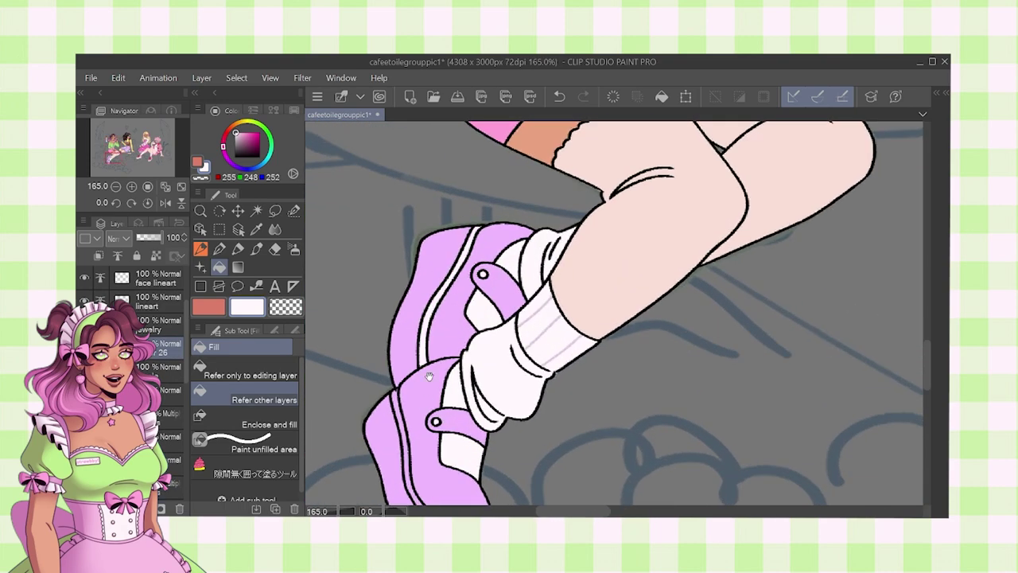
pyautogui.scroll(-4, 517, 143)
pyautogui.moveTo(521, 144); pyautogui.dragTo(510, 314)
pyautogui.hotkey('ctrl', 'z')
pyautogui.hotkey('ctrl', 'z')
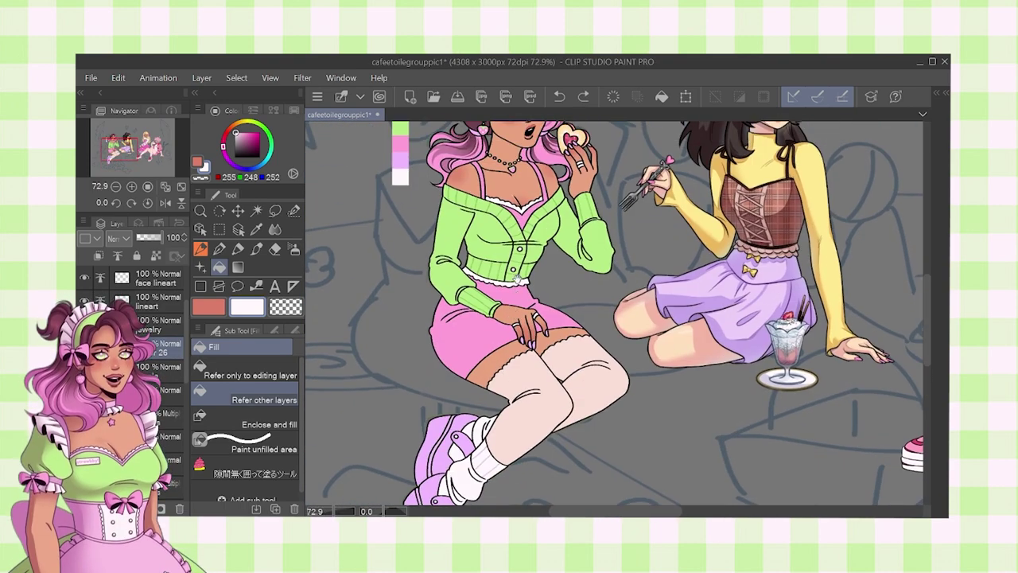
# - Rename the new button fill layer as buttons
pyautogui.moveTo(515, 276); pyautogui.dragTo(510, 343)
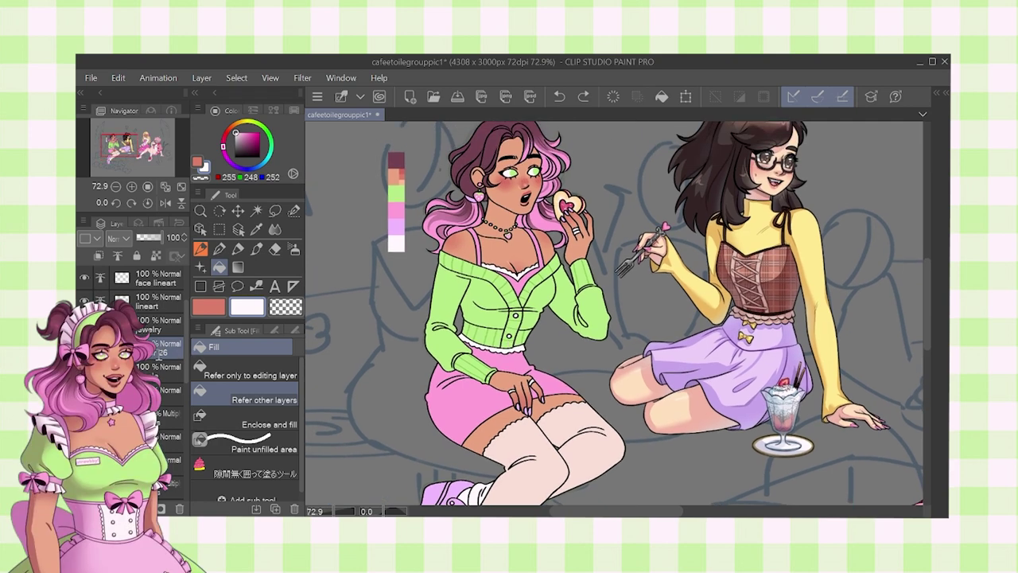
pyautogui.write('buttons')
pyautogui.press('Return')
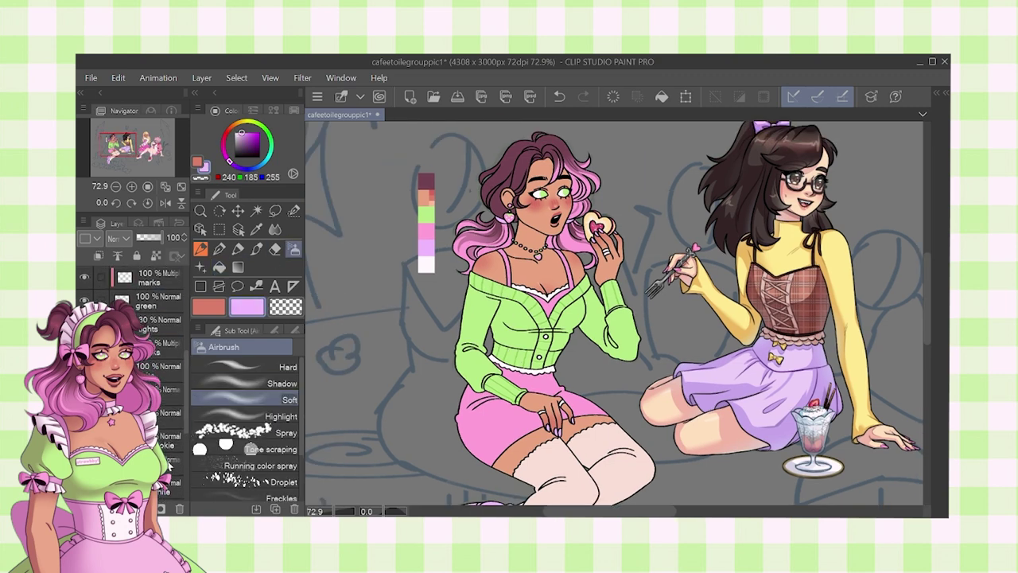
# - Add a new layer clipped to the iris layer for the eye shading
pyautogui.click(177, 455)
pyautogui.hotkey('ctrl', 'shift', 'i')
pyautogui.hotkey('ctrl', 'd')
pyautogui.hotkey('ctrl', 'shift', 'n')
pyautogui.click(99, 257)
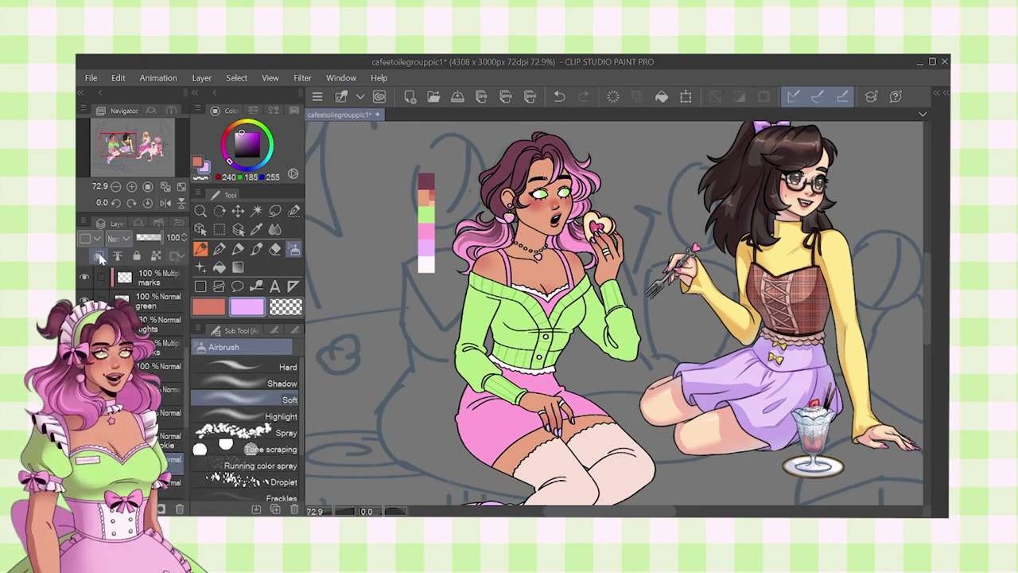
# - Airbrush light purple (240, 185, 255) over the upper part of both green irises with a small Soft brush
pyautogui.scroll(15, 481, 301)
pyautogui.press('[')
pyautogui.press('[')
pyautogui.press('[')
pyautogui.press('[')
pyautogui.press('[')
pyautogui.press('[')
pyautogui.moveTo(428, 306)
pyautogui.mouseDown()
pyautogui.moveTo(498, 296)
pyautogui.moveTo(414, 323)
pyautogui.mouseUp()
pyautogui.moveTo(795, 302); pyautogui.dragTo(609, 275)
pyautogui.moveTo(672, 235)
pyautogui.mouseDown()
pyautogui.moveTo(739, 238)
pyautogui.moveTo(675, 237)
pyautogui.mouseUp()
pyautogui.scroll(-3, 674, 237)
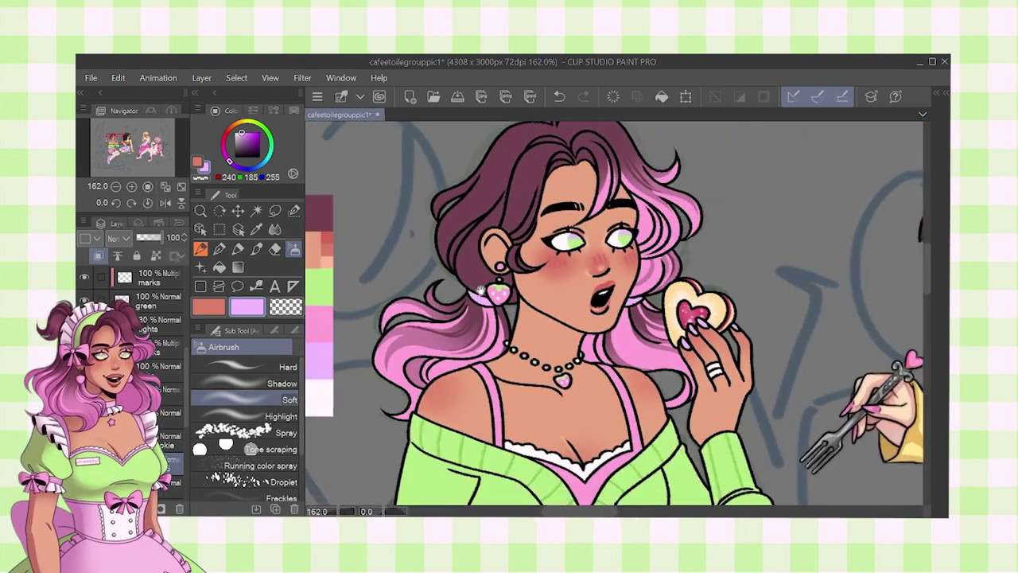
# - Paint pink (255, 160, 215) pupils in both irises with the Marker pen and soften them with Blur
pyautogui.press('p')
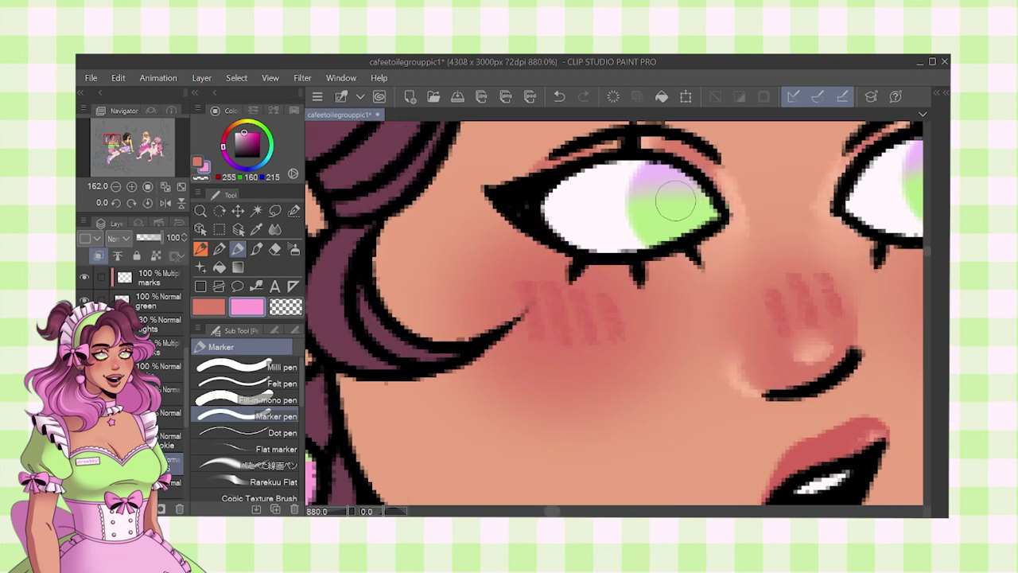
pyautogui.moveTo(677, 203); pyautogui.dragTo(563, 262)
pyautogui.click(820, 212)
pyautogui.scroll(-4, 740, 213)
pyautogui.moveTo(739, 213); pyautogui.dragTo(698, 217)
pyautogui.press('j')
# - Dot an off-white (255, 248, 252) highlight on the pupil of each eye with the Marker pen
pyautogui.keyDown('alt'); pyautogui.click(552, 231); pyautogui.keyUp('alt')
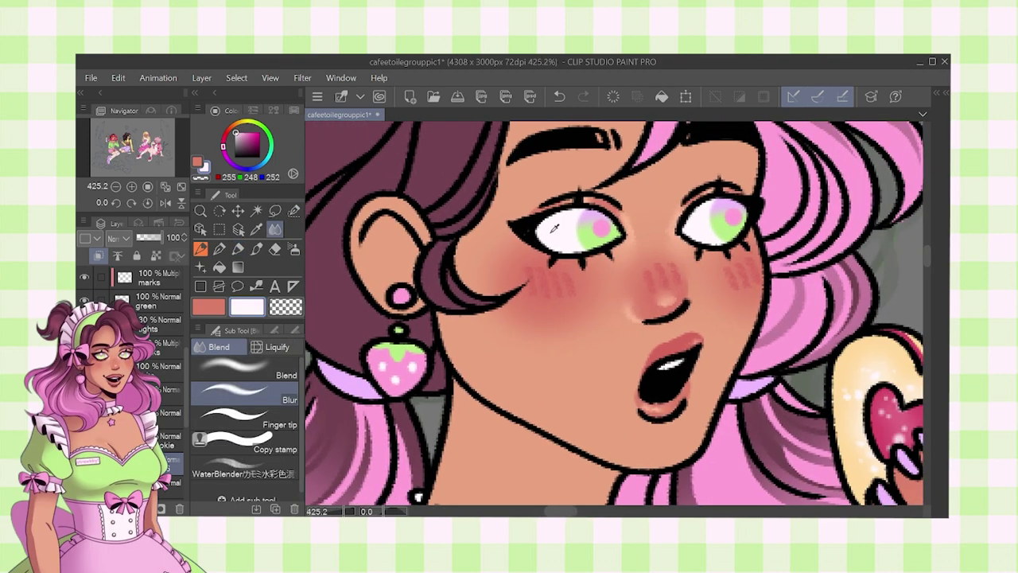
pyautogui.press('p')
pyautogui.scroll(5, 555, 228)
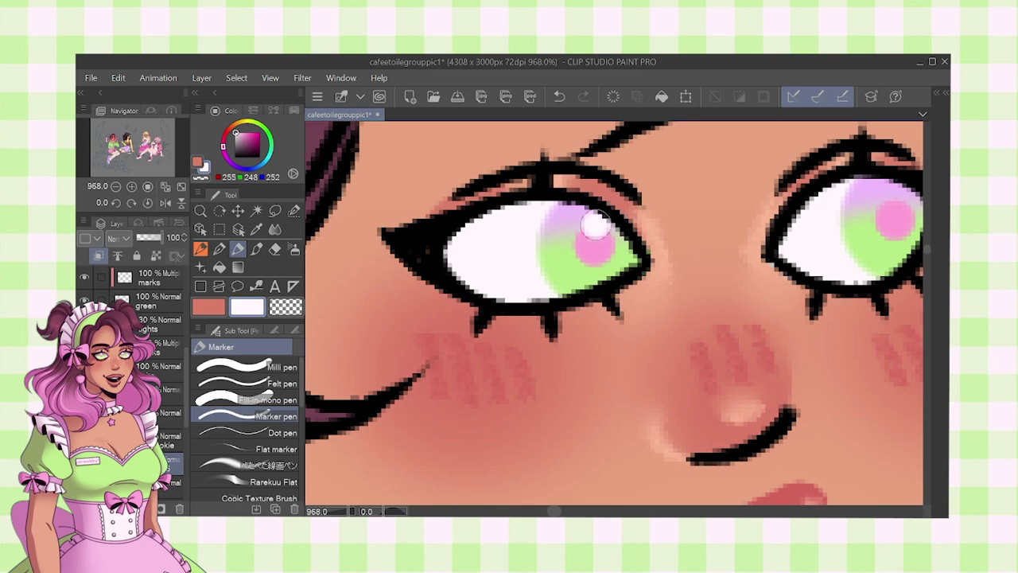
pyautogui.scroll(-5, 894, 197)
# - Airbrush a soft off-white glow onto both irises with the Soft airbrush
pyautogui.press('b')
pyautogui.scroll(4, 550, 253)
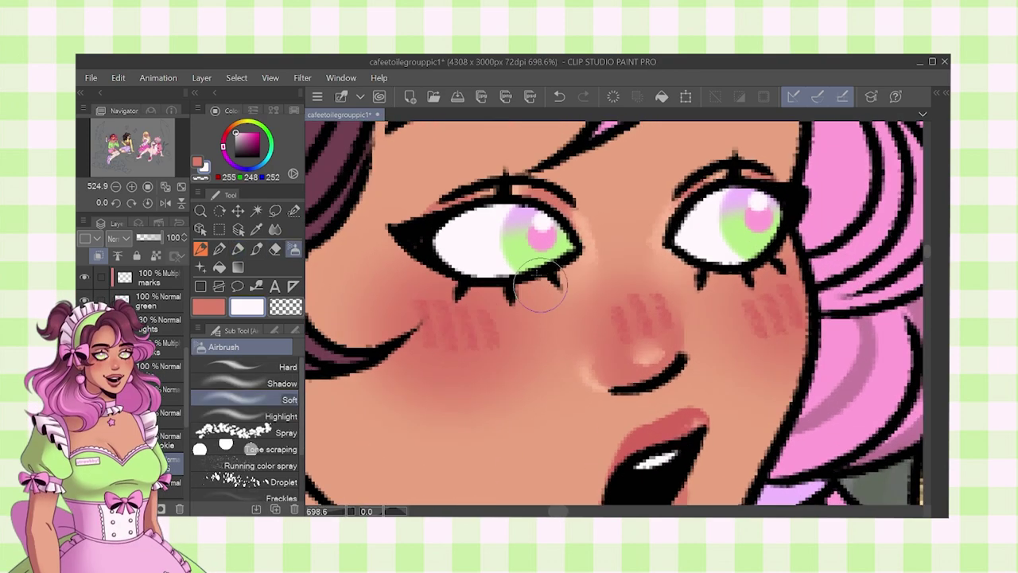
pyautogui.moveTo(544, 253); pyautogui.dragTo(558, 252)
pyautogui.moveTo(781, 235); pyautogui.dragTo(764, 236)
pyautogui.scroll(-8, 760, 232)
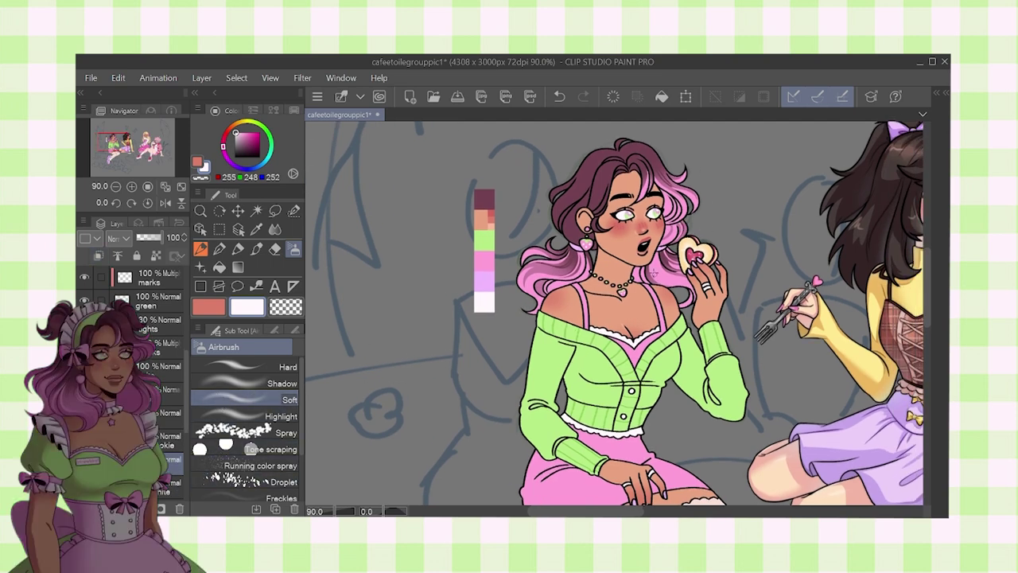
pyautogui.scroll(-2, 659, 280)
pyautogui.scroll(-2, 534, 266)
pyautogui.scroll(2, 459, 227)
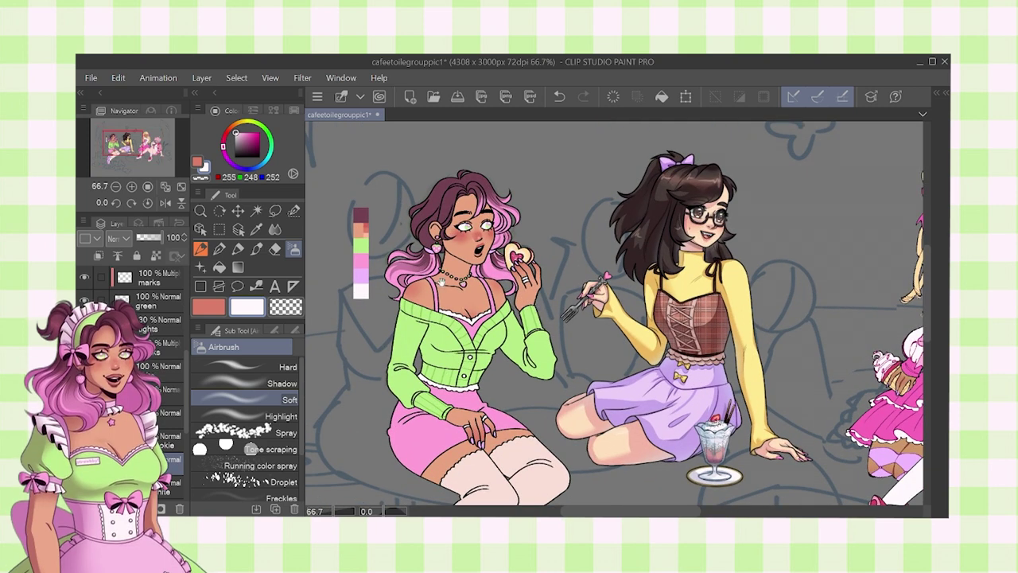
pyautogui.moveTo(534, 317); pyautogui.dragTo(581, 310)
pyautogui.keyDown('alt'); pyautogui.click(402, 266); pyautogui.keyUp('alt')
pyautogui.click(201, 249)
pyautogui.moveTo(187, 370); pyautogui.dragTo(185, 379)
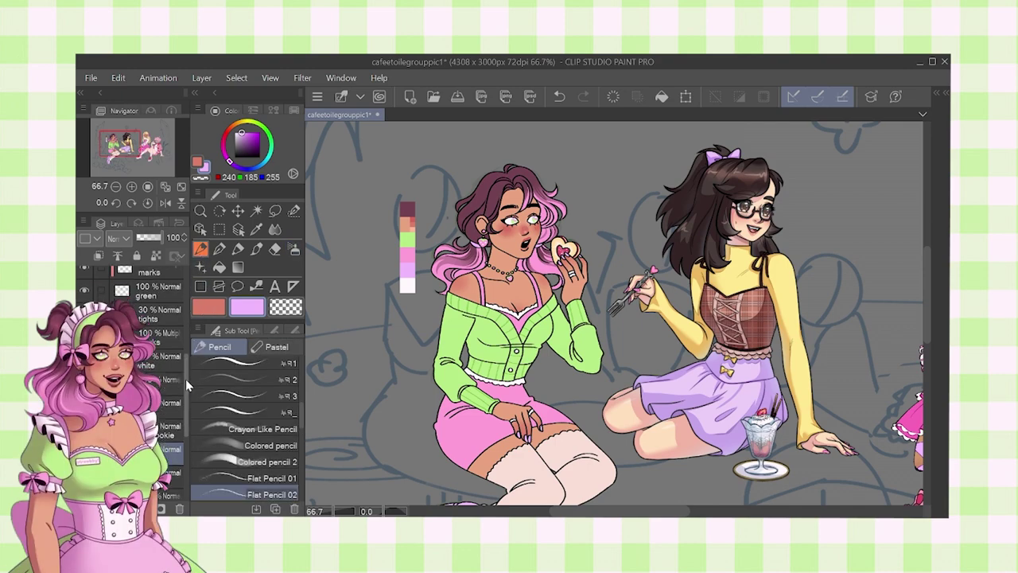
pyautogui.scroll(-2, 614, 313)
pyautogui.click(183, 377)
pyautogui.moveTo(186, 410); pyautogui.dragTo(187, 424)
pyautogui.scroll(8, 489, 403)
pyautogui.scroll(3, 488, 404)
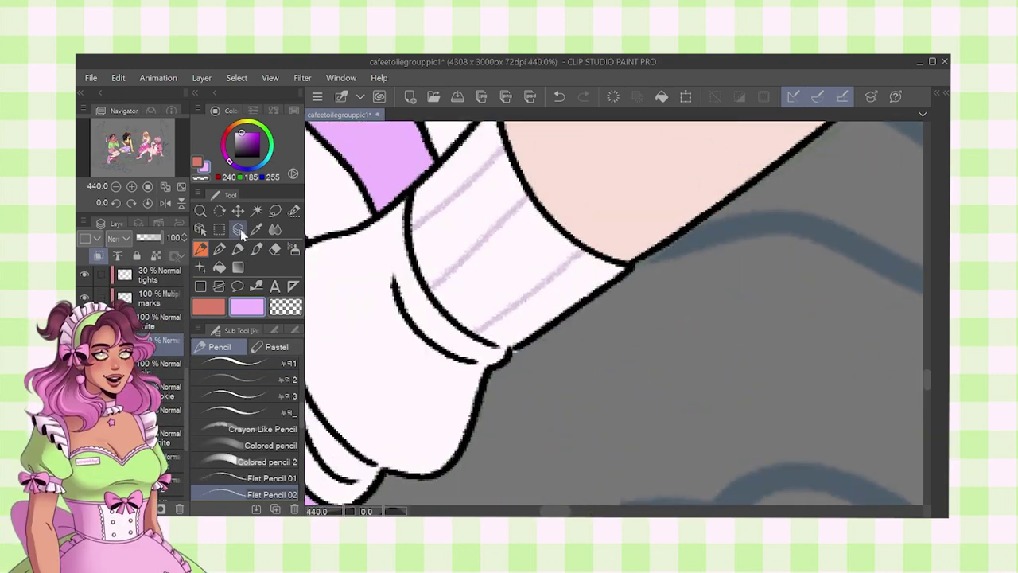
pyautogui.press('e')
pyautogui.scroll(-6, 522, 357)
pyautogui.moveTo(565, 280); pyautogui.dragTo(538, 474)
pyautogui.scroll(-3, 538, 473)
pyautogui.scroll(17, 538, 200)
# - Sample the palette's darker blush tone (219, 125, 106) and add a new clipped layer above the tights layer
pyautogui.keyDown('alt'); pyautogui.click(487, 208); pyautogui.keyUp('alt')
pyautogui.scroll(-10, 493, 217)
pyautogui.scroll(-1, 342, 238)
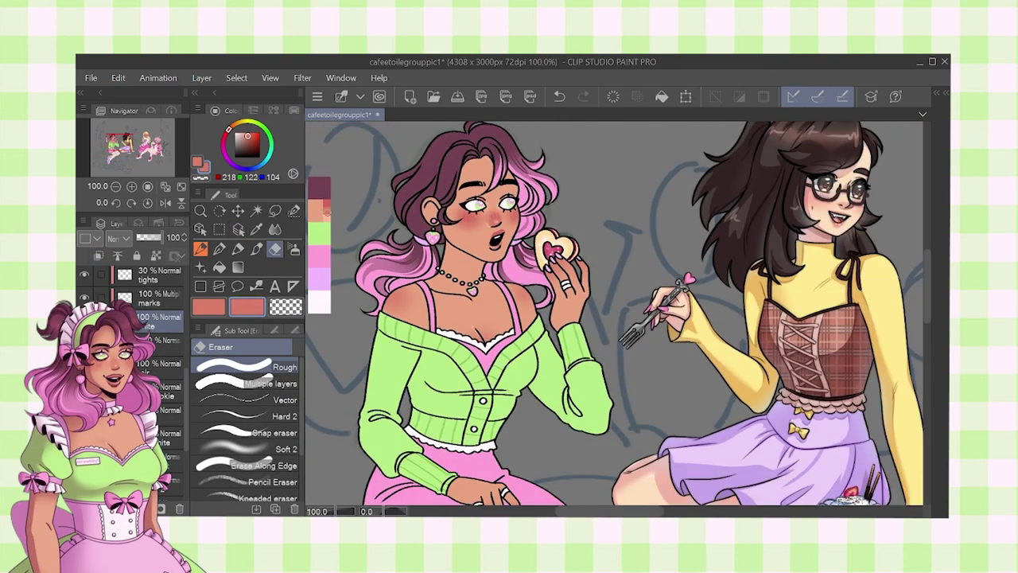
pyautogui.scroll(2, 179, 364)
pyautogui.click(177, 340)
pyautogui.press('b')
pyautogui.moveTo(593, 477); pyautogui.dragTo(619, 299)
pyautogui.scroll(2, 626, 407)
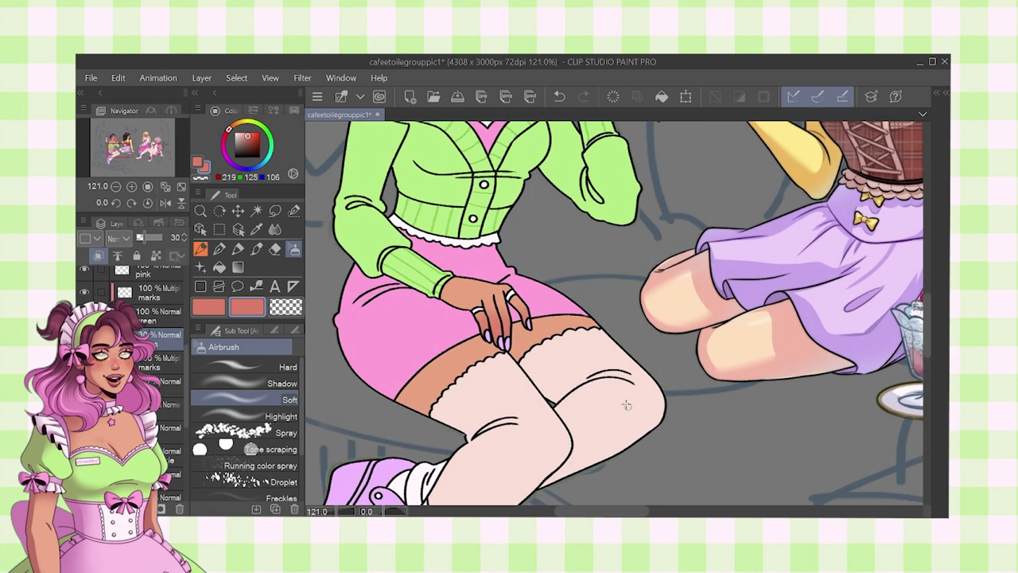
pyautogui.click(84, 509)
pyautogui.click(98, 255)
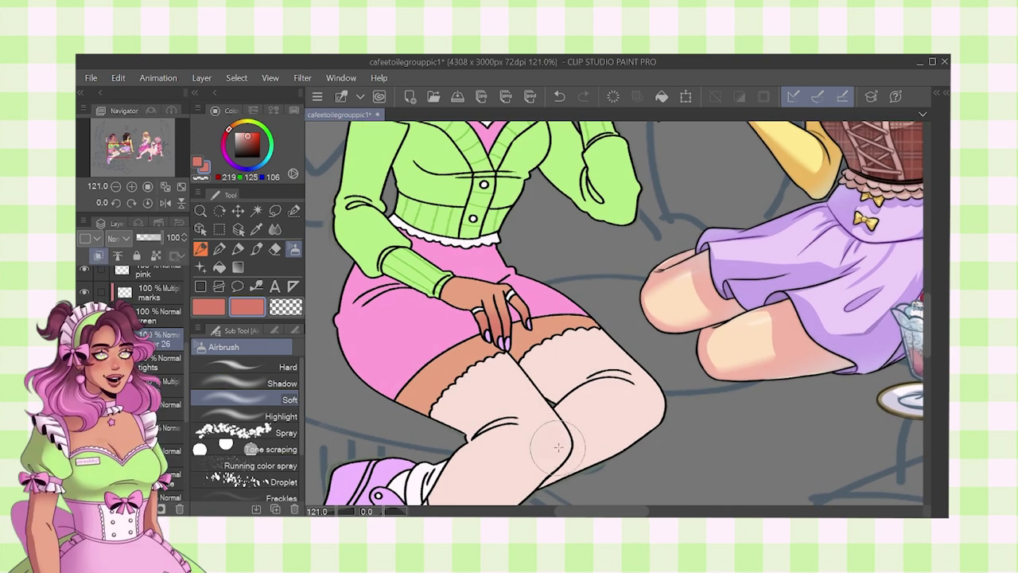
# - Airbrush soft blush onto both stockinged knees and clean up the excess with the Rough eraser
pyautogui.moveTo(557, 448); pyautogui.dragTo(550, 451)
pyautogui.press('e')
pyautogui.scroll(4, 573, 441)
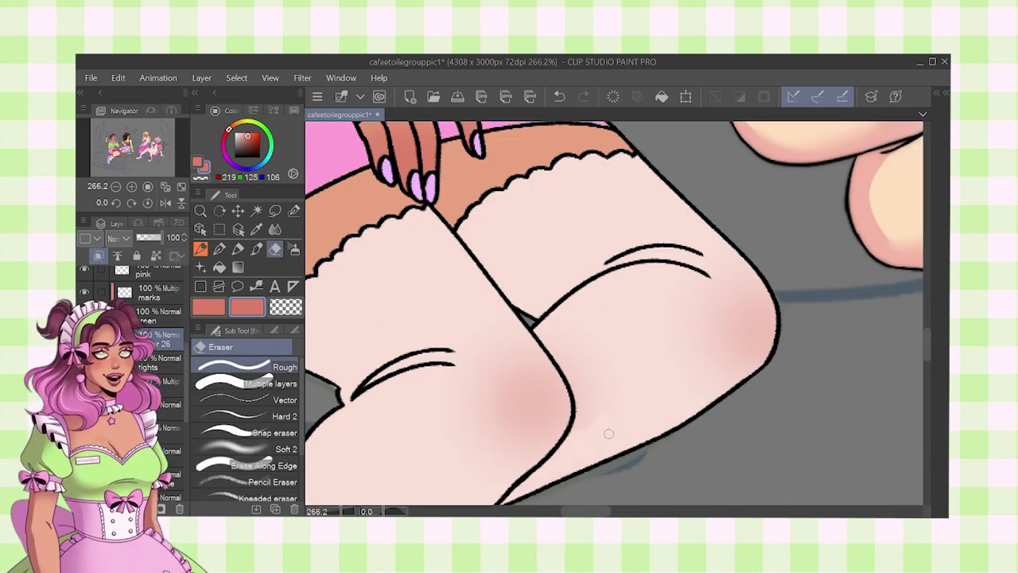
# - Lower the knee blush layer's opacity to 50% and merge it with the tights layer
pyautogui.scroll(-5, 579, 324)
pyautogui.click(150, 236)
pyautogui.click(184, 240)
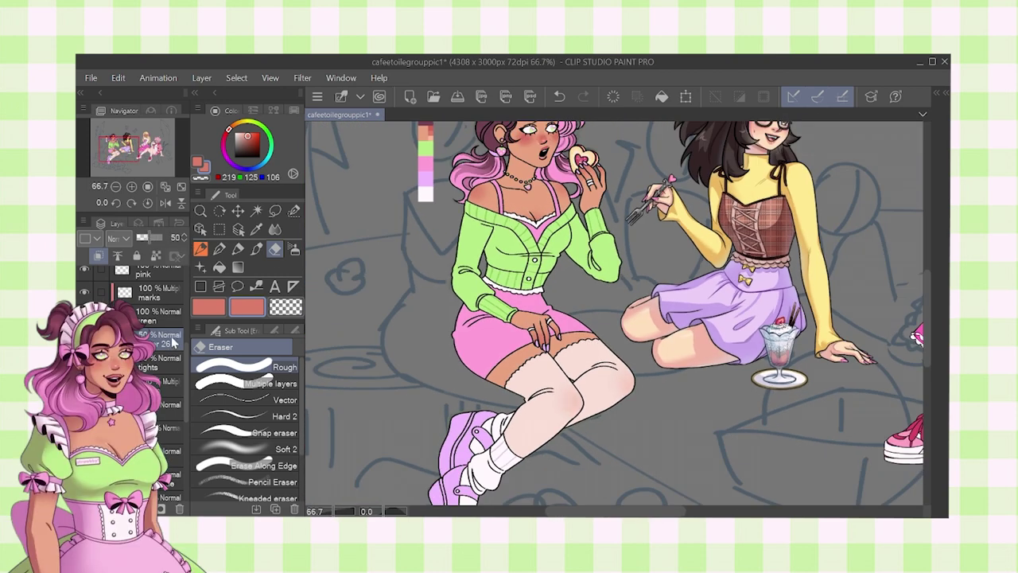
pyautogui.scroll(-1, 580, 345)
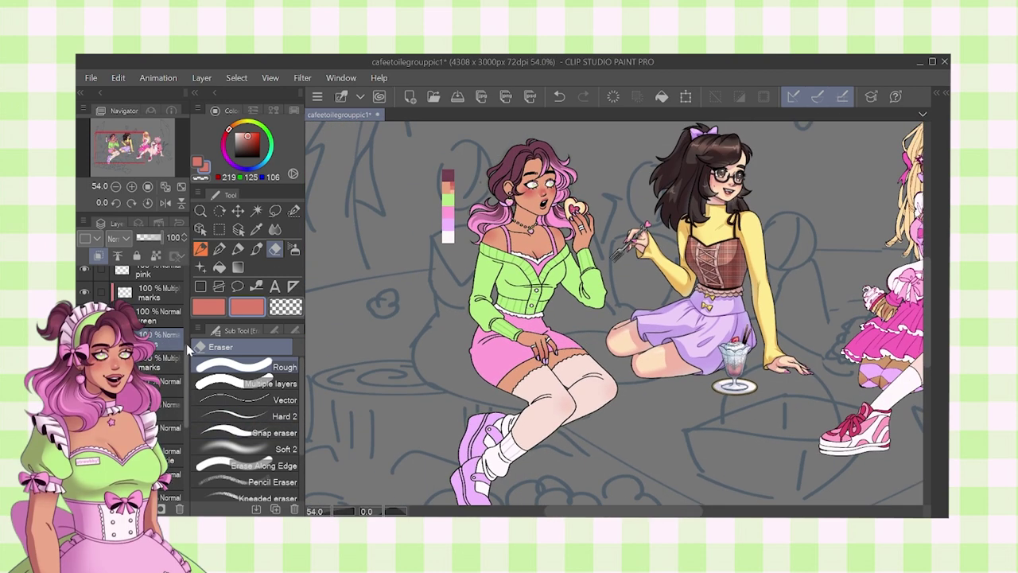
# - Auto-select the empty area around the pink-haired character using her line art layer only
pyautogui.moveTo(187, 344); pyautogui.dragTo(182, 300)
pyautogui.click(173, 333)
pyautogui.press('w')
pyautogui.click(496, 298)
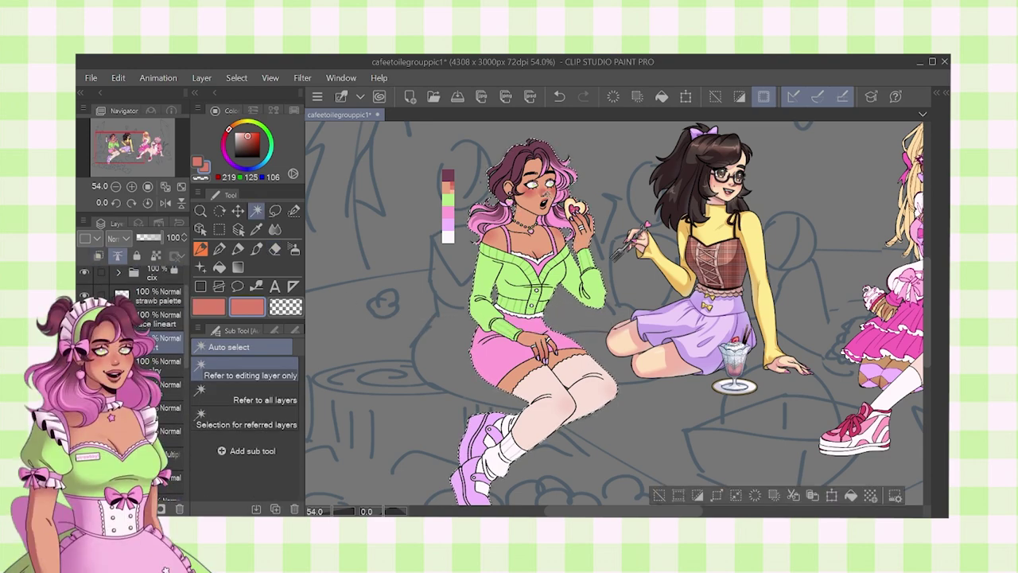
# - Add the enclosed background gaps, including the small one between the knees, to the selection
pyautogui.moveTo(552, 207); pyautogui.dragTo(643, 205)
pyautogui.moveTo(477, 139); pyautogui.dragTo(476, 178)
pyautogui.moveTo(462, 176); pyautogui.dragTo(550, 157)
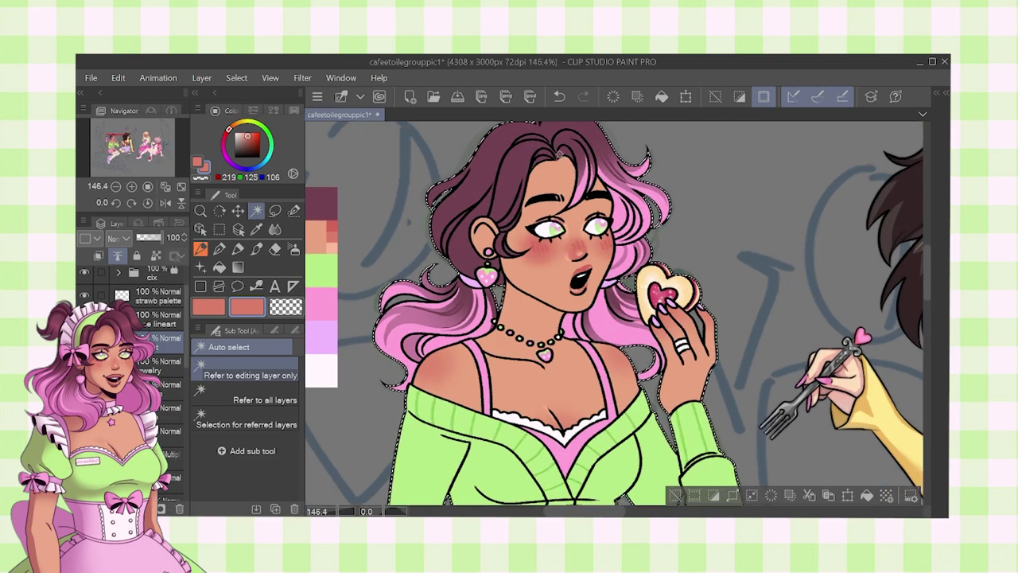
pyautogui.scroll(1, 550, 156)
pyautogui.scroll(-4, 550, 155)
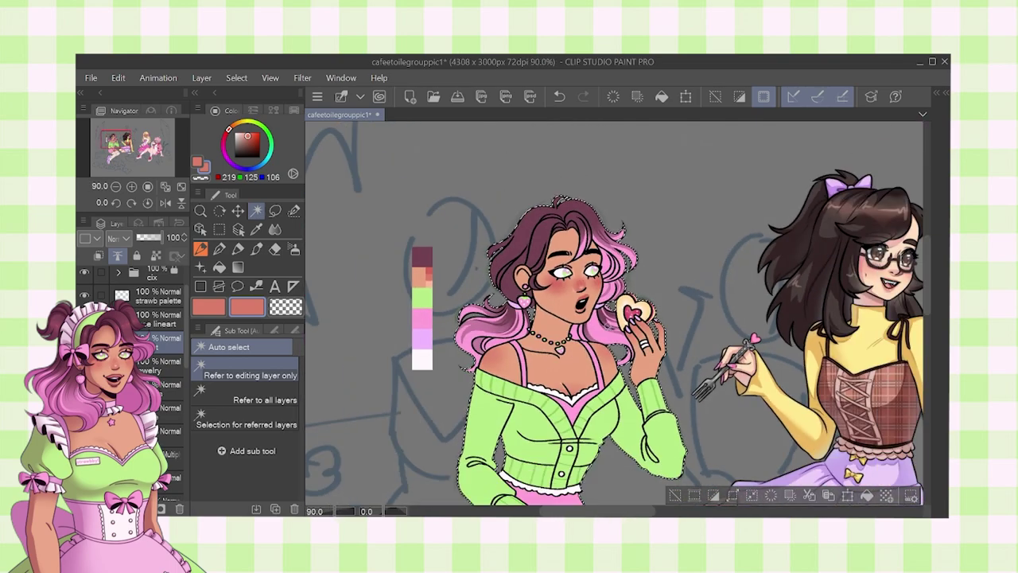
pyautogui.moveTo(626, 303); pyautogui.dragTo(622, 215)
pyautogui.moveTo(589, 397); pyautogui.dragTo(608, 159)
pyautogui.scroll(10, 606, 309)
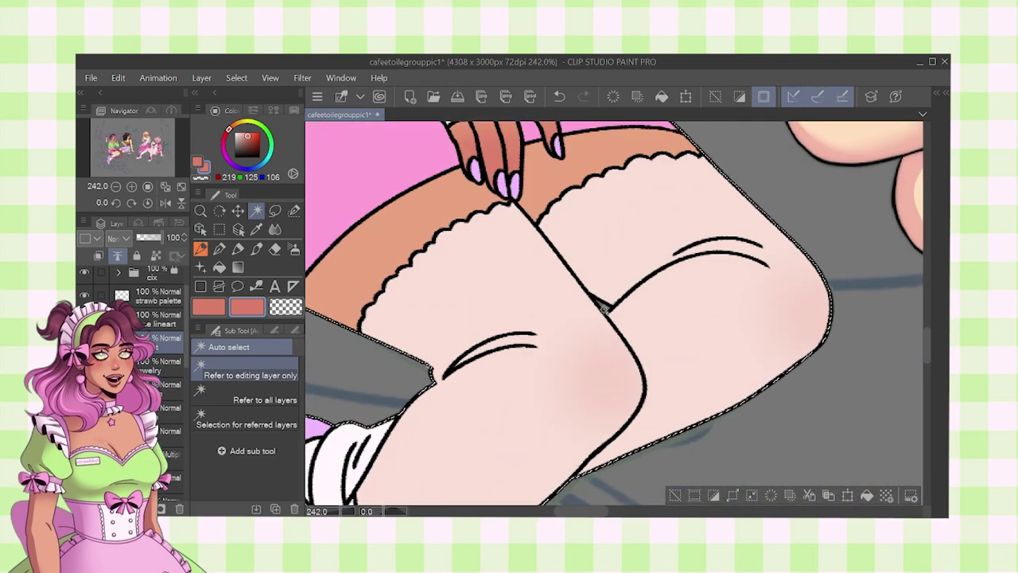
pyautogui.click(605, 309)
# - Invert the selection, fill the character's silhouette with black on a new layer beneath her colours, and deselect
pyautogui.scroll(-12, 606, 309)
pyautogui.click(713, 494)
pyautogui.click(235, 157)
pyautogui.moveTo(188, 334); pyautogui.dragTo(189, 408)
pyautogui.scroll(-2, 190, 407)
pyautogui.hotkey('ctrl', 'd')
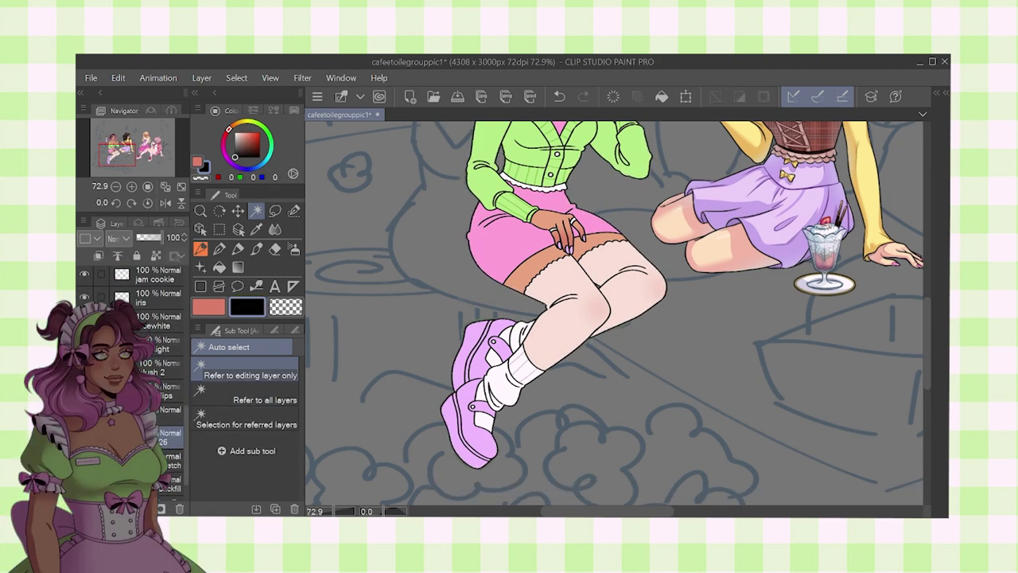
# - Group all of the pink-haired character's layers into a folder named strawbby
pyautogui.scroll(4, 185, 390)
pyautogui.hotkey('ctrl', 'g')
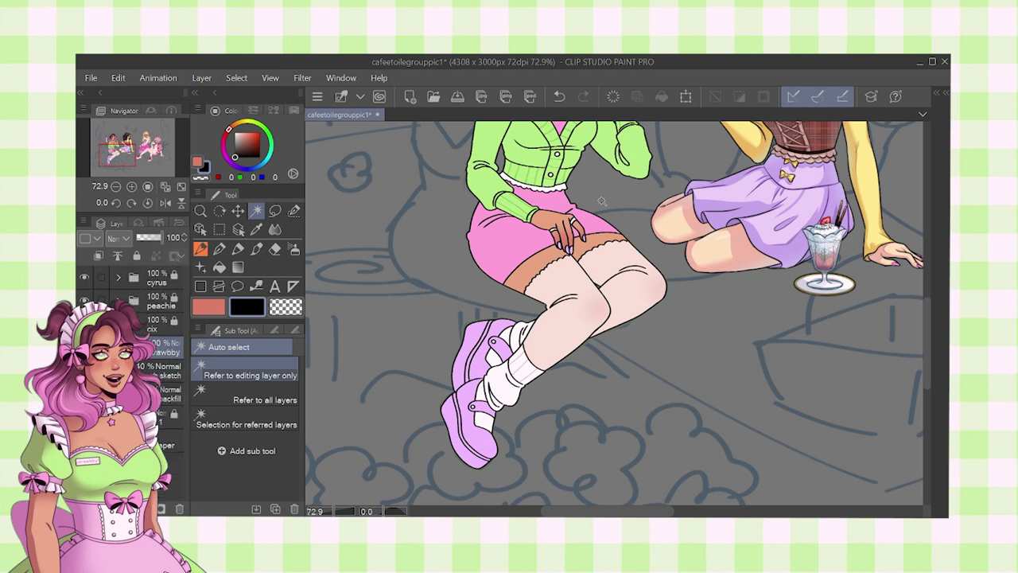
# - Sample the palette's light purple (240, 185, 255) and add a new layer above the jewelry layer in the strawbby folder
pyautogui.moveTo(602, 202); pyautogui.dragTo(538, 360)
pyautogui.keyDown('alt'); pyautogui.click(371, 225); pyautogui.keyUp('alt')
pyautogui.click(118, 347)
pyautogui.click(169, 442)
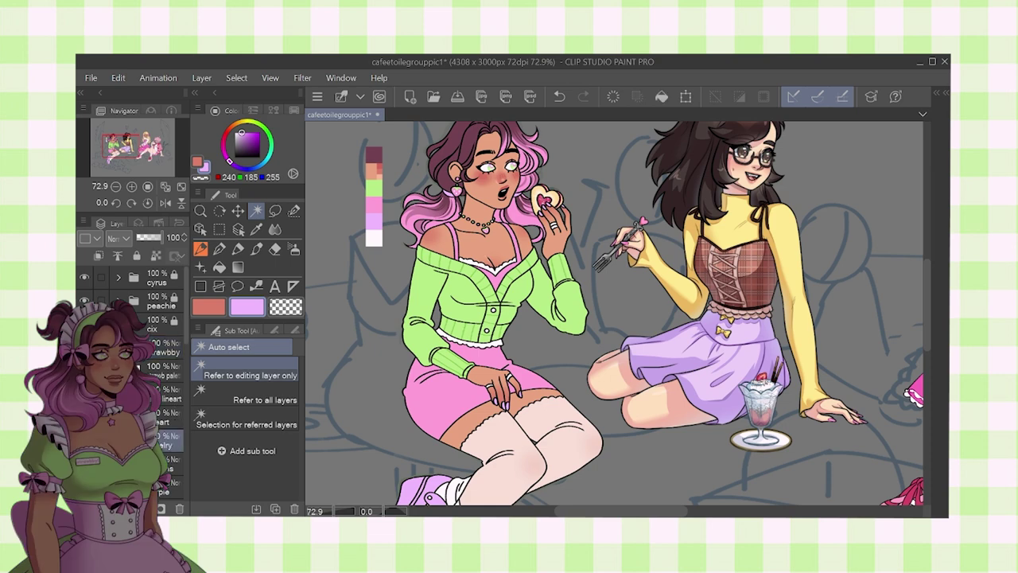
pyautogui.hotkey('ctrl', 'shift', 'n')
# - Outline a light purple shape along the cheek and jaw with a pencil, fill it, and soften its inner edge
pyautogui.click(199, 249)
pyautogui.moveTo(494, 244); pyautogui.dragTo(479, 296)
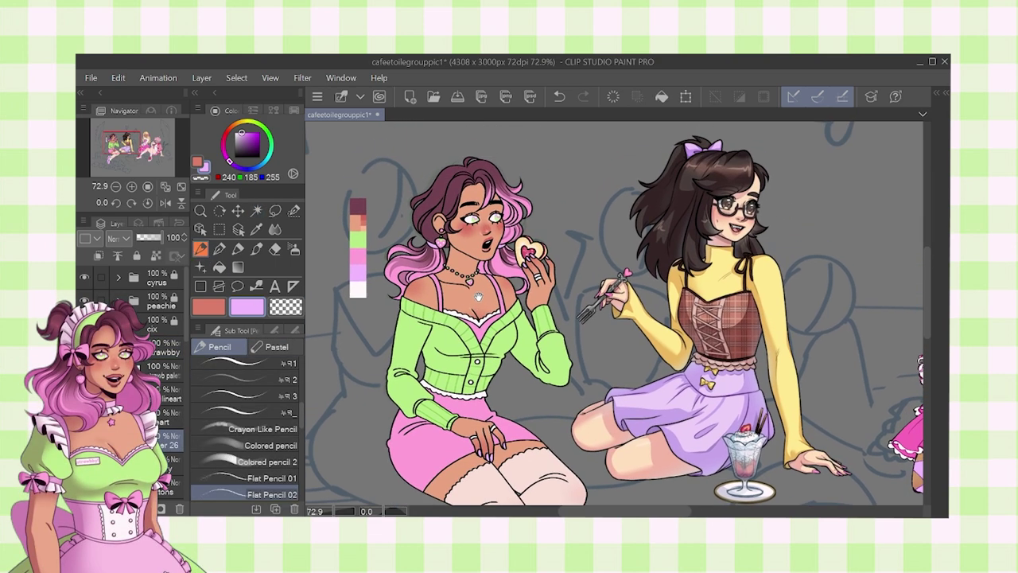
pyautogui.scroll(5, 461, 215)
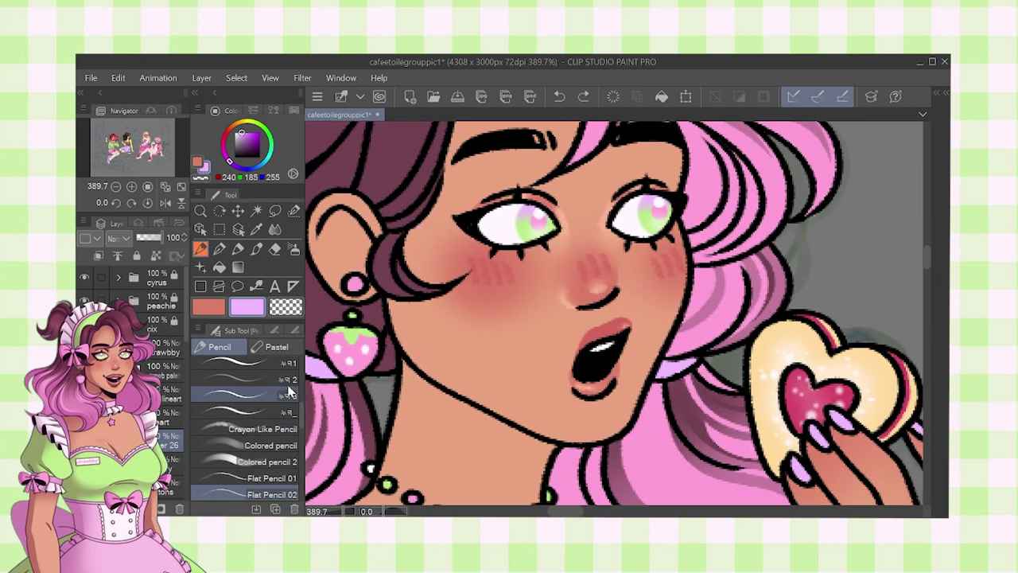
pyautogui.click(288, 411)
pyautogui.moveTo(570, 443)
pyautogui.mouseDown()
pyautogui.moveTo(440, 359)
pyautogui.moveTo(423, 289)
pyautogui.moveTo(422, 210)
pyautogui.mouseUp()
pyautogui.hotkey('ctrl', 'z')
pyautogui.press('g')
pyautogui.click(405, 324)
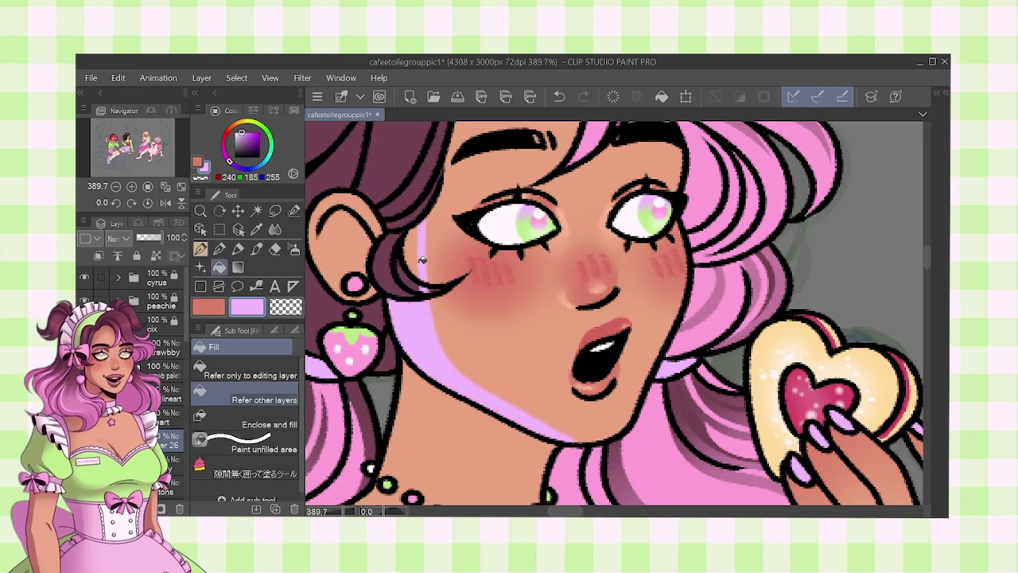
pyautogui.press('j')
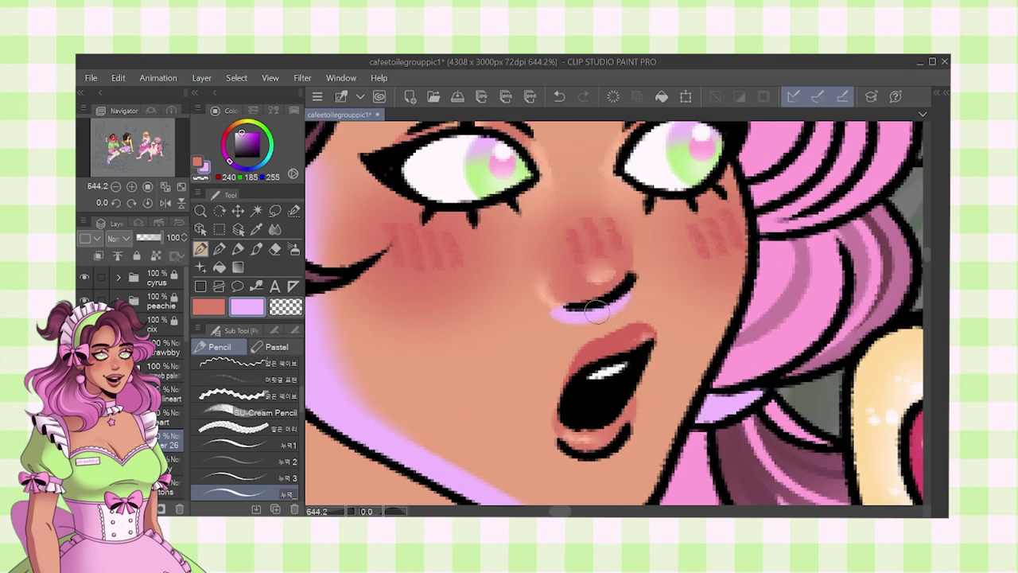
# - Draw light purple shading beneath the character's nose with the pencil
pyautogui.moveTo(597, 312); pyautogui.dragTo(576, 321)
pyautogui.moveTo(577, 320); pyautogui.dragTo(559, 249)
pyautogui.moveTo(539, 382); pyautogui.dragTo(594, 389)
pyautogui.moveTo(507, 211); pyautogui.dragTo(591, 349)
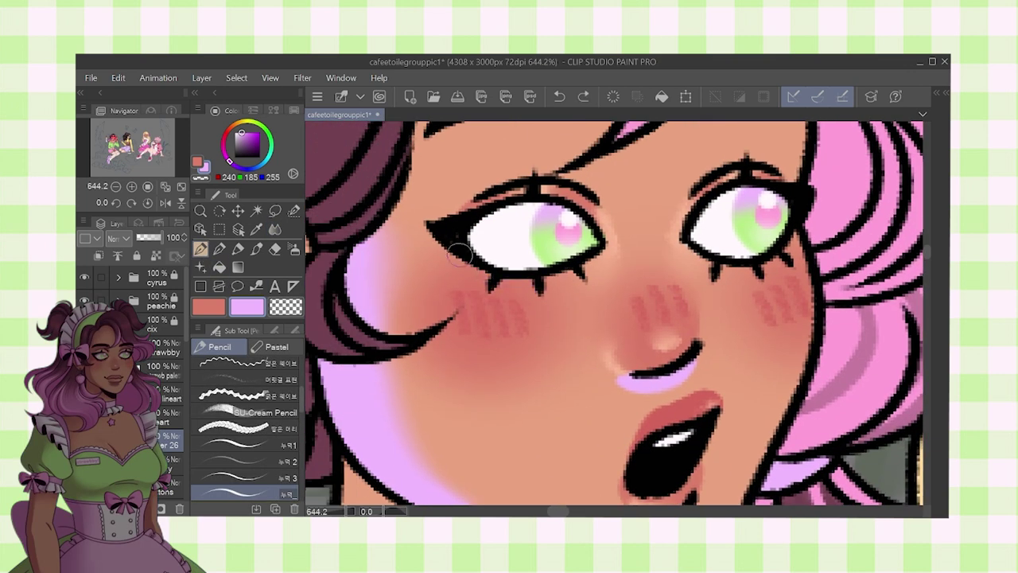
# - Soften the light purple shading under the eyes and nose with the blending tool
pyautogui.click(275, 232)
pyautogui.moveTo(509, 283); pyautogui.dragTo(562, 278)
pyautogui.moveTo(665, 385); pyautogui.dragTo(616, 385)
pyautogui.moveTo(622, 390); pyautogui.dragTo(602, 296)
pyautogui.moveTo(601, 404); pyautogui.dragTo(657, 409)
pyautogui.moveTo(606, 319); pyautogui.dragTo(616, 443)
pyautogui.press('p')
pyautogui.scroll(2, 557, 293)
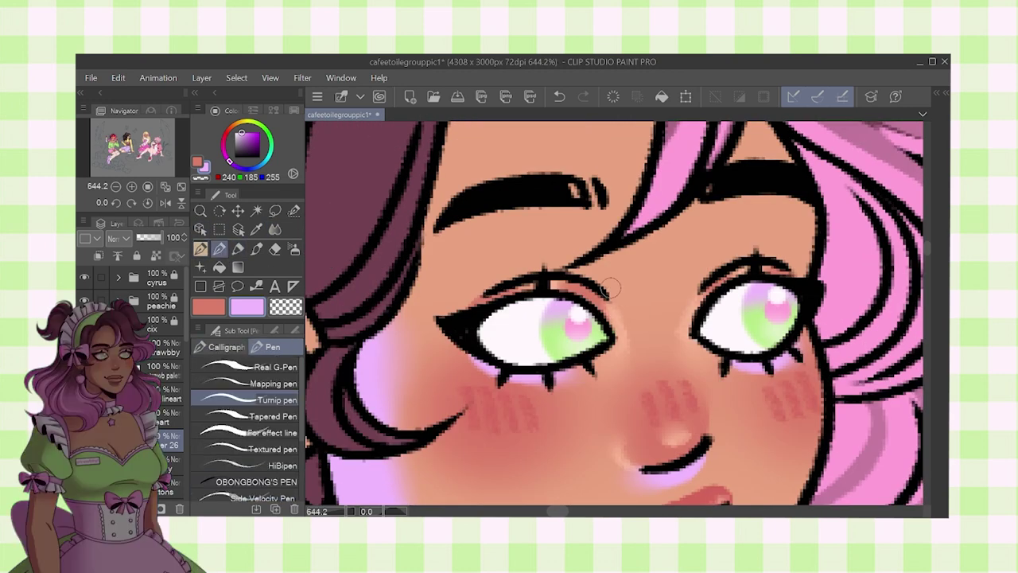
# - Shade above both eyes in light purple, soften the edges, and set the shading layer's blending mode to Multiply
pyautogui.moveTo(610, 293); pyautogui.dragTo(530, 253)
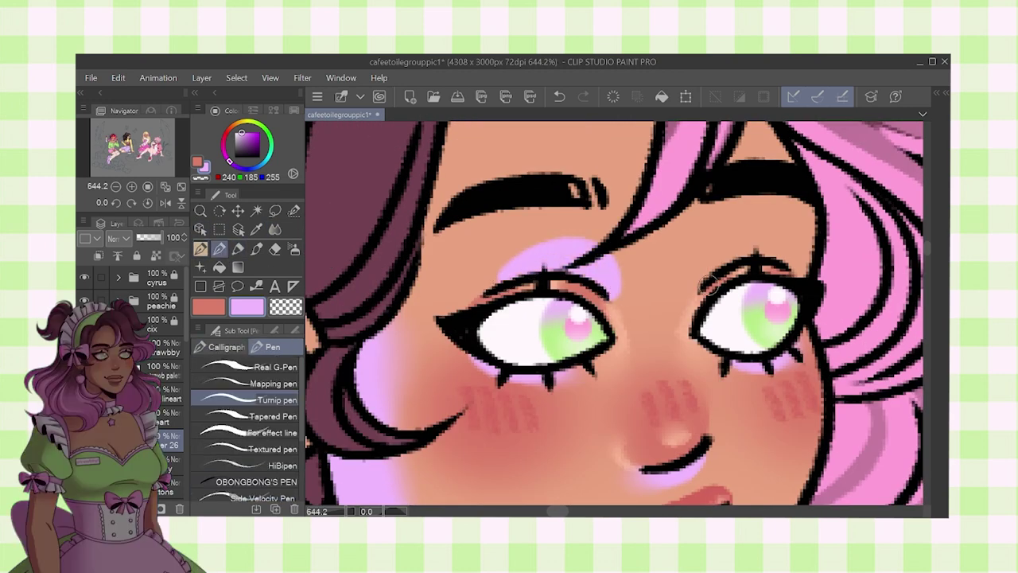
pyautogui.click(274, 229)
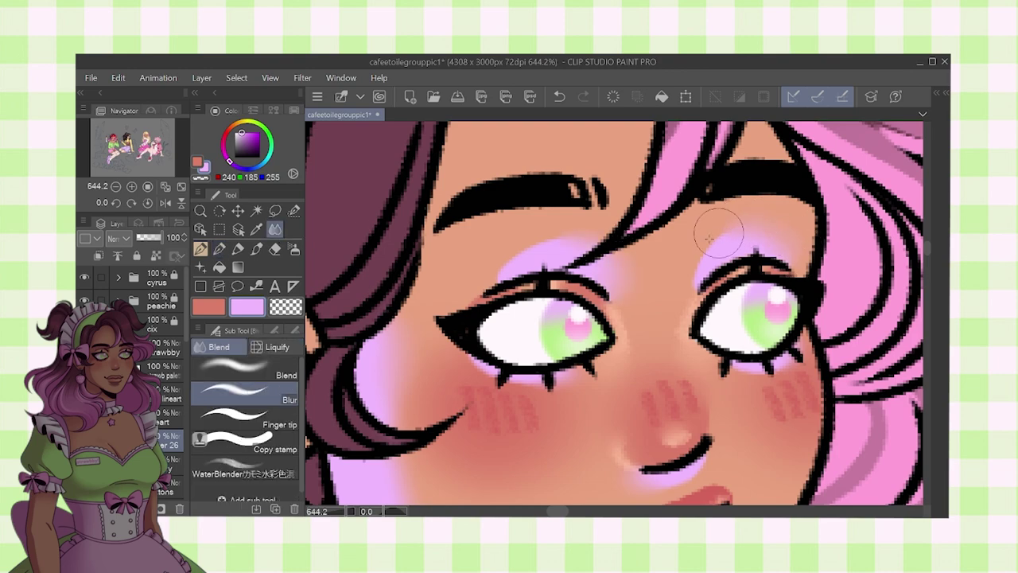
pyautogui.scroll(-4, 741, 224)
pyautogui.scroll(1, 660, 398)
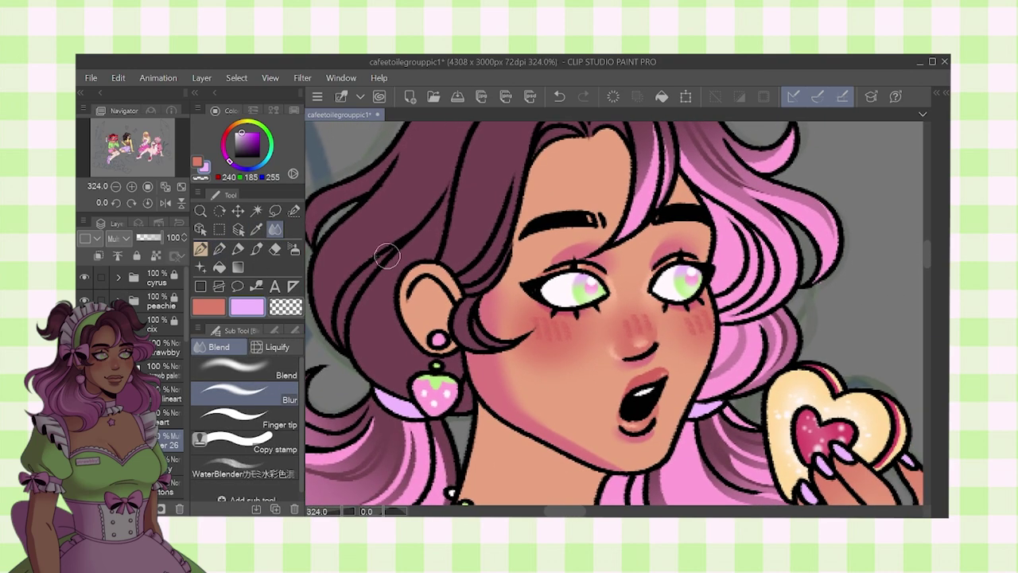
# - Shade the forehead beneath the hairline in light purple and blur the shading into the skin
pyautogui.click(200, 249)
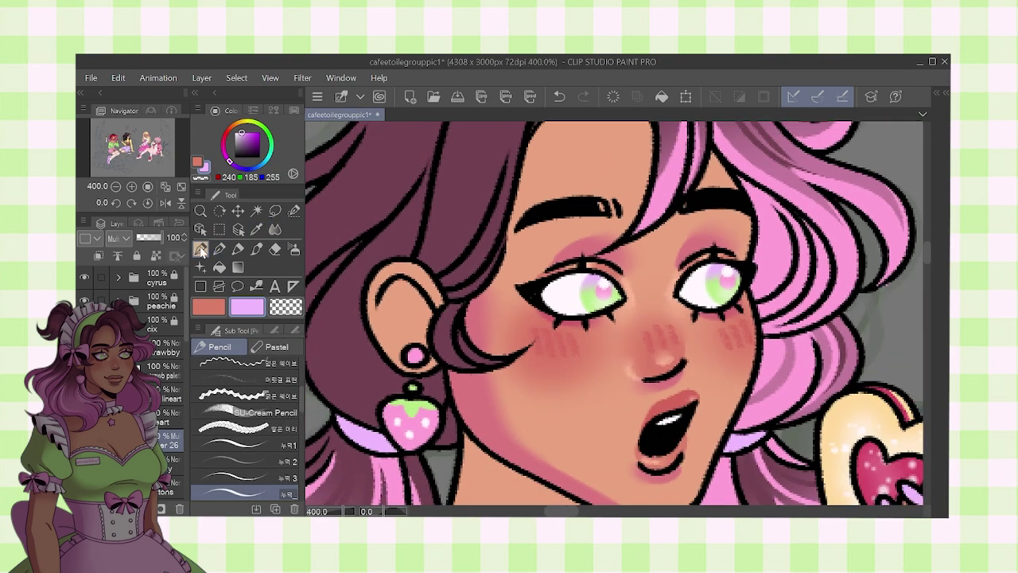
pyautogui.click(218, 249)
pyautogui.scroll(-3, 520, 238)
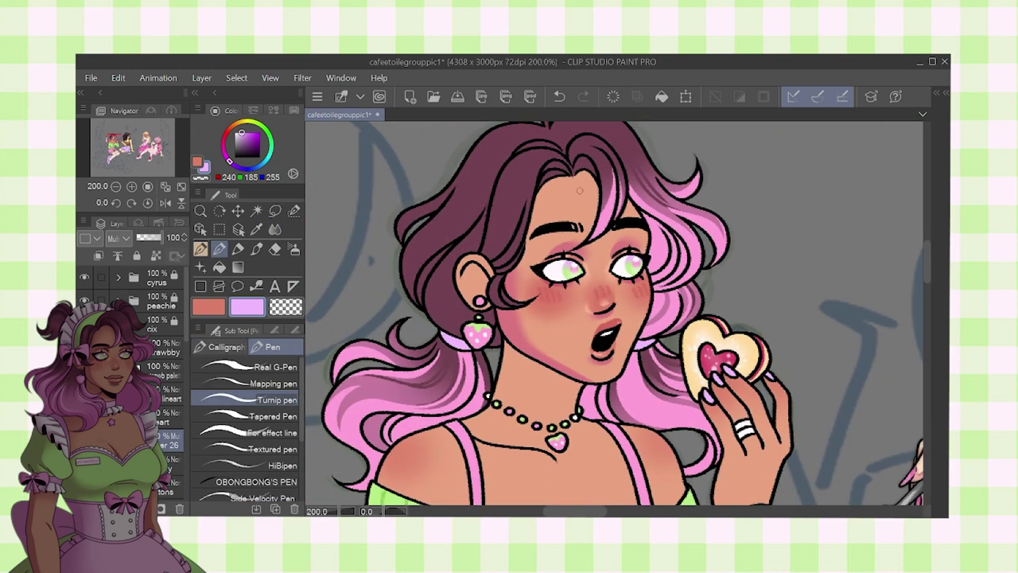
pyautogui.scroll(2, 520, 238)
pyautogui.click(219, 267)
pyautogui.click(509, 207)
pyautogui.hotkey('ctrl', 'z')
pyautogui.click(584, 194)
pyautogui.click(218, 249)
pyautogui.moveTo(571, 191); pyautogui.dragTo(593, 191)
pyautogui.click(238, 267)
pyautogui.click(275, 229)
pyautogui.moveTo(630, 227); pyautogui.dragTo(562, 239)
# - Shade the front hair section and outline the shadow area in the dark hair behind the ear
pyautogui.click(238, 267)
pyautogui.click(219, 267)
pyautogui.click(509, 207)
pyautogui.hotkey('ctrl', 'z')
pyautogui.click(220, 250)
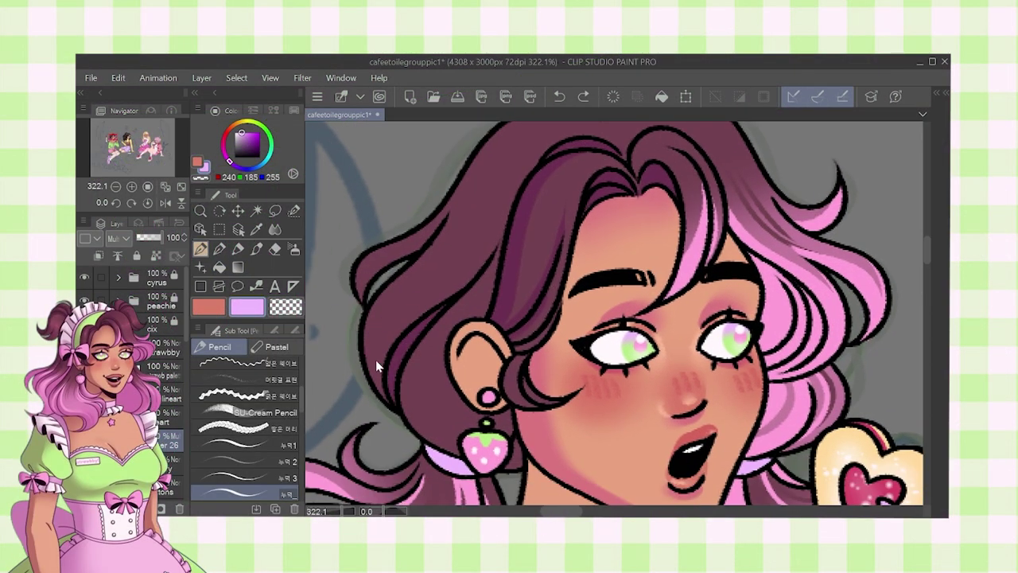
pyautogui.hotkey('ctrl', 'z')
pyautogui.moveTo(366, 366)
pyautogui.mouseDown()
pyautogui.moveTo(383, 321)
pyautogui.moveTo(491, 241)
pyautogui.moveTo(513, 207)
pyautogui.mouseUp()
pyautogui.moveTo(476, 295); pyautogui.dragTo(474, 271)
pyautogui.moveTo(465, 431); pyautogui.dragTo(442, 327)
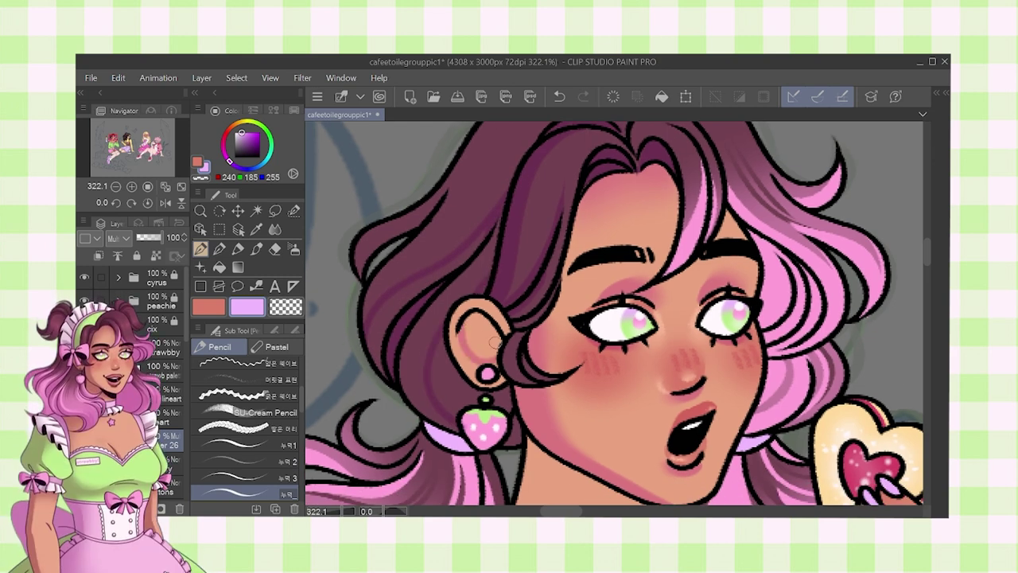
# - Fill the shadow area in the dark hair behind the ear and blur its edge
pyautogui.press('g')
pyautogui.press('j')
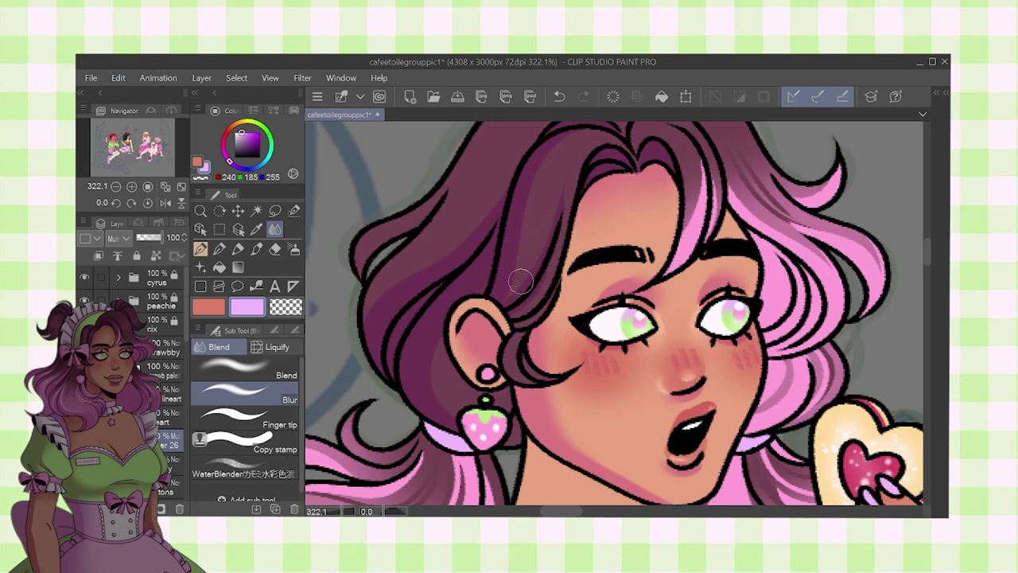
pyautogui.press('g')
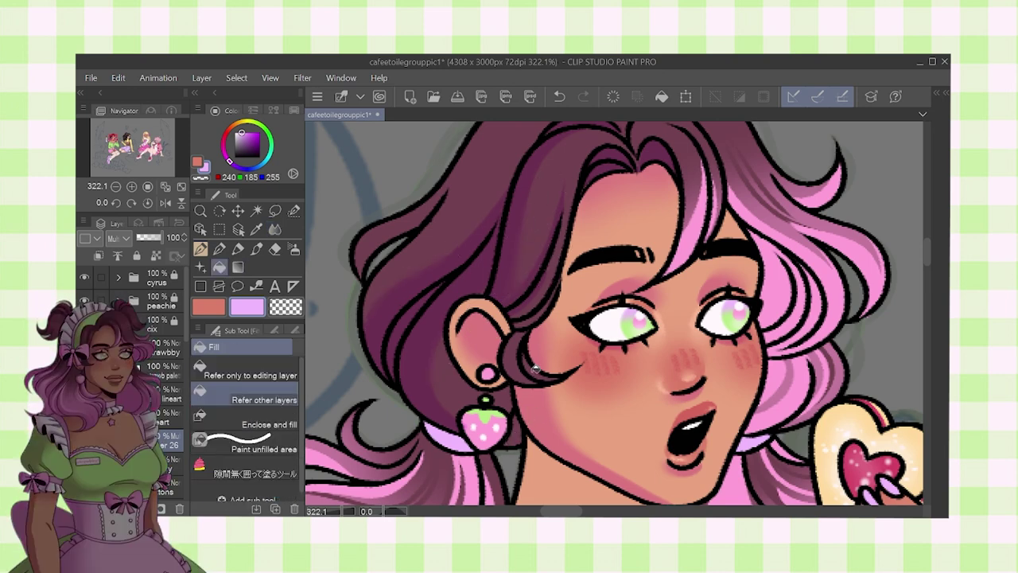
pyautogui.press('g')
pyautogui.hotkey('ctrl', 'z')
pyautogui.click(201, 248)
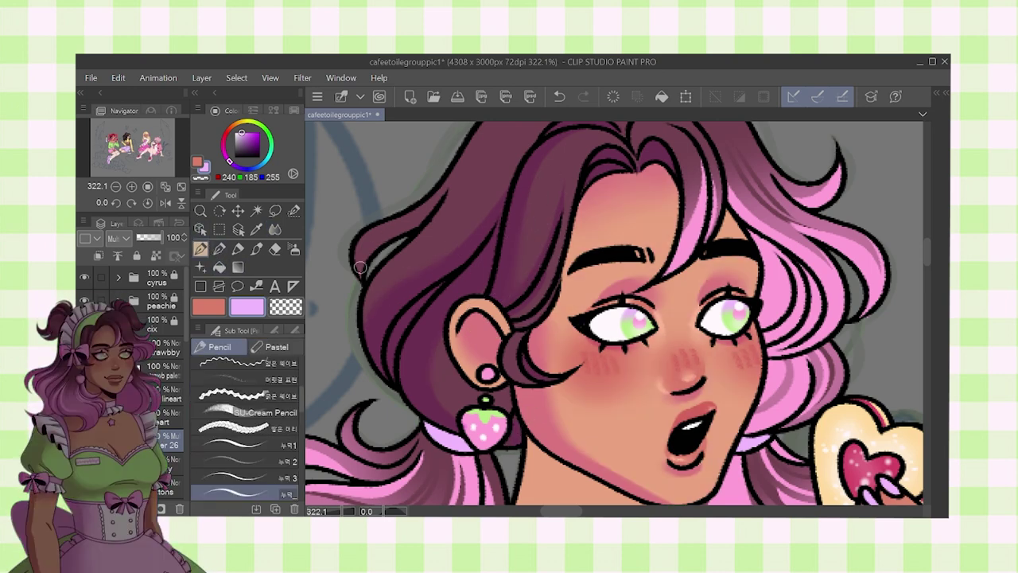
# - Draw light purple shading over the crown of the dark hair on both sides of the parting
pyautogui.scroll(-8, 447, 318)
pyautogui.scroll(9, 444, 276)
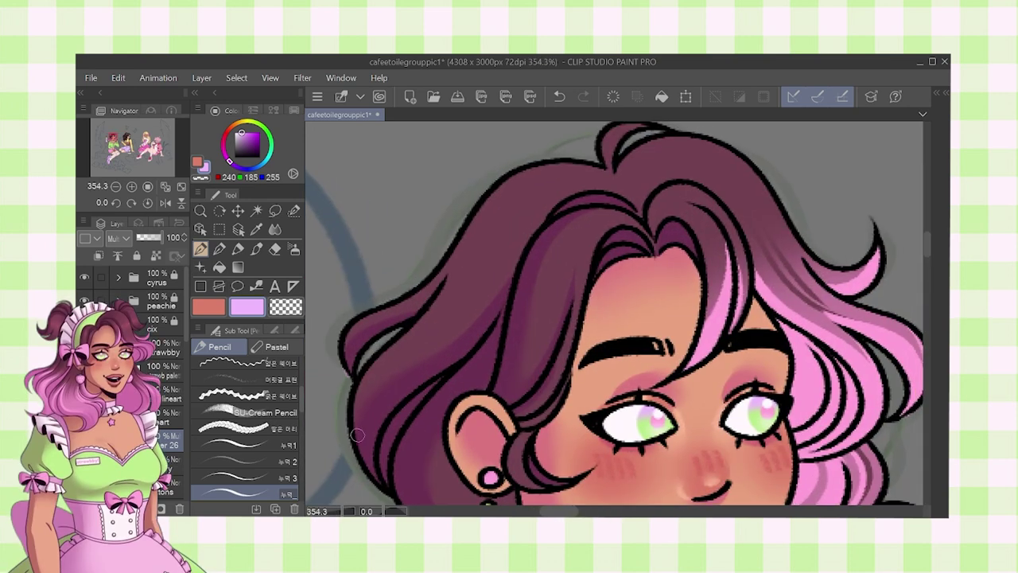
pyautogui.moveTo(446, 303)
pyautogui.mouseDown()
pyautogui.moveTo(564, 170)
pyautogui.moveTo(606, 176)
pyautogui.mouseUp()
pyautogui.moveTo(619, 181); pyautogui.dragTo(626, 210)
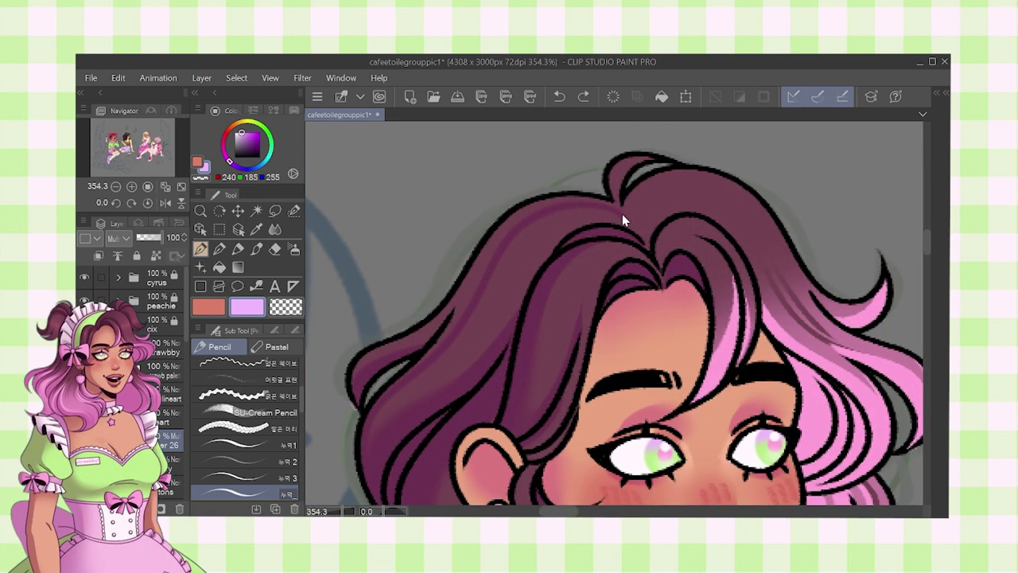
pyautogui.press('p')
pyautogui.scroll(-1, 621, 218)
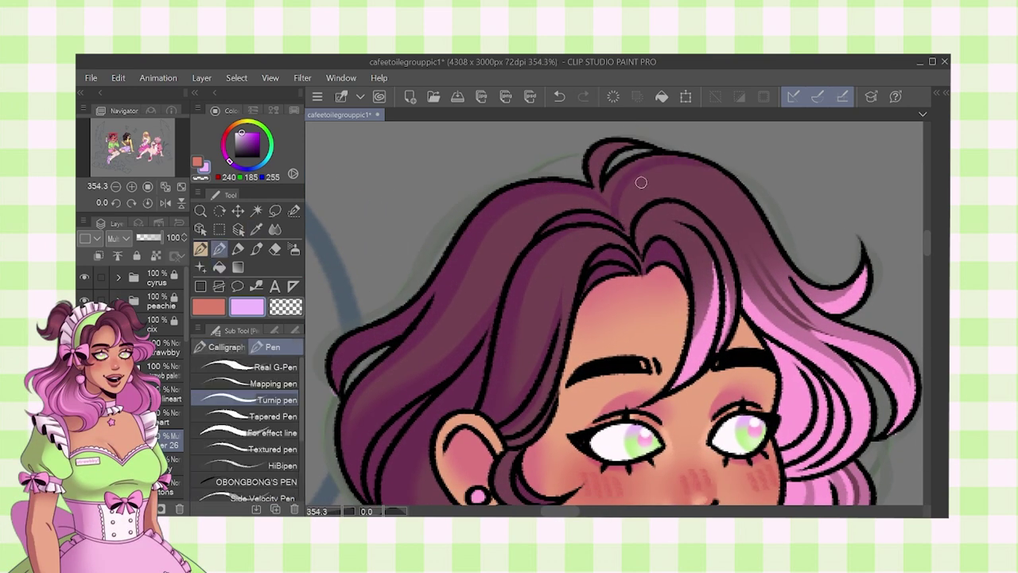
pyautogui.scroll(-1, 604, 198)
pyautogui.press('p')
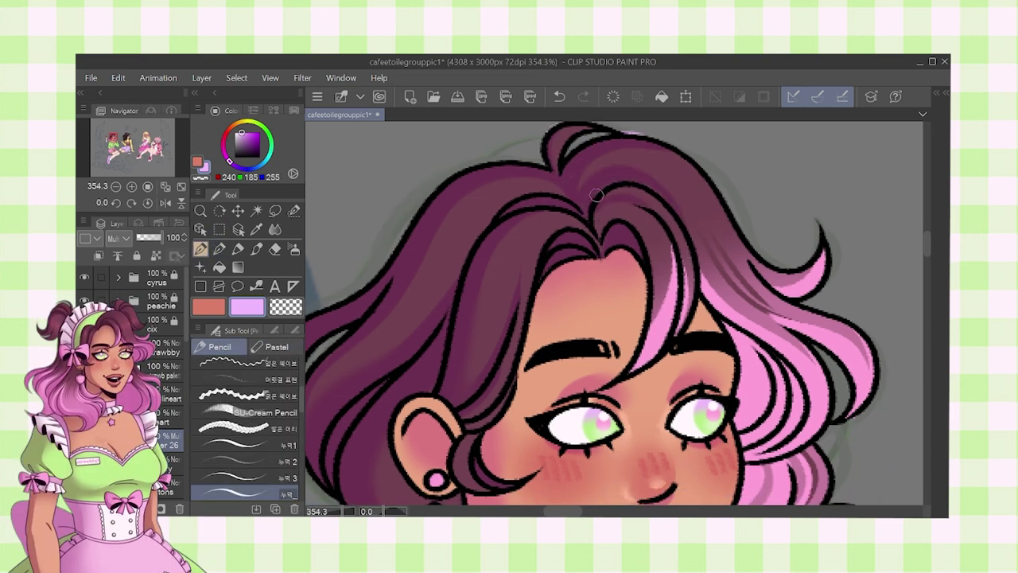
# - Shade the hair strand beside the parting and blur the shading across the crown
pyautogui.moveTo(664, 197); pyautogui.dragTo(636, 191)
pyautogui.scroll(-5, 590, 165)
pyautogui.click(275, 229)
pyautogui.scroll(6, 584, 177)
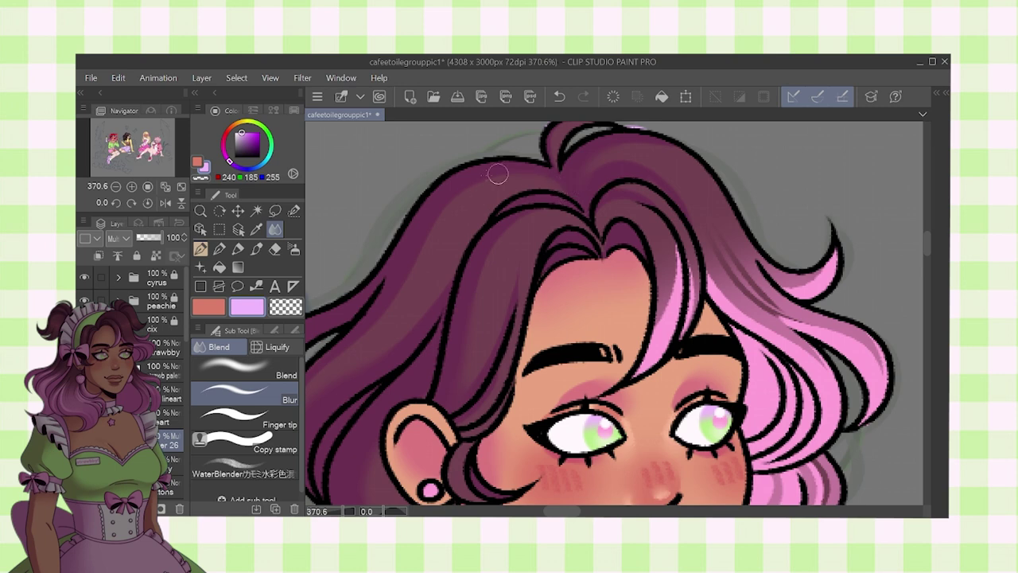
pyautogui.scroll(-4, 609, 240)
# - Fill the pink curls beside the far cheek with shading and shade the pink strand falling over the forehead
pyautogui.press('p')
pyautogui.press('g')
pyautogui.click(683, 301)
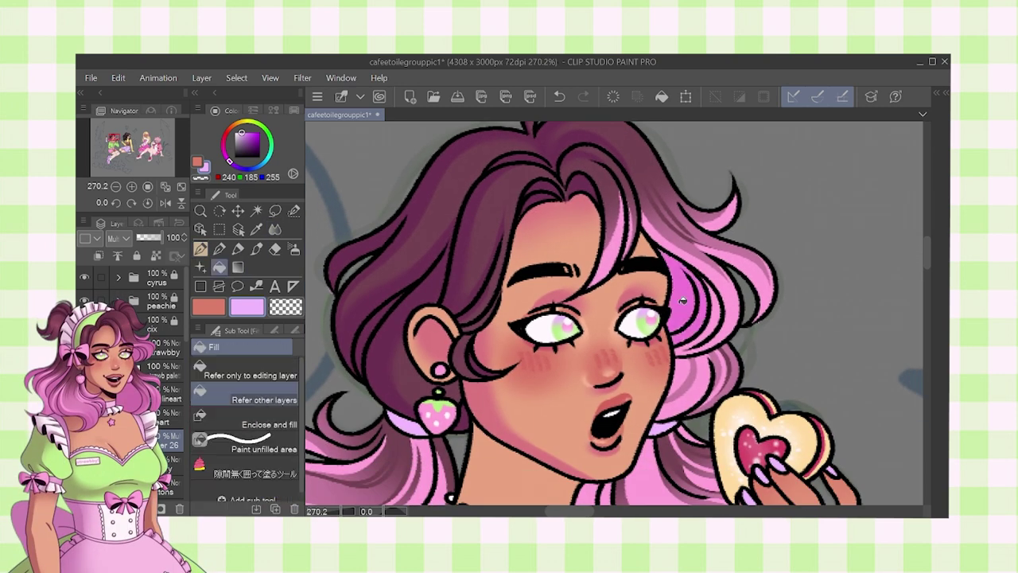
pyautogui.press('p')
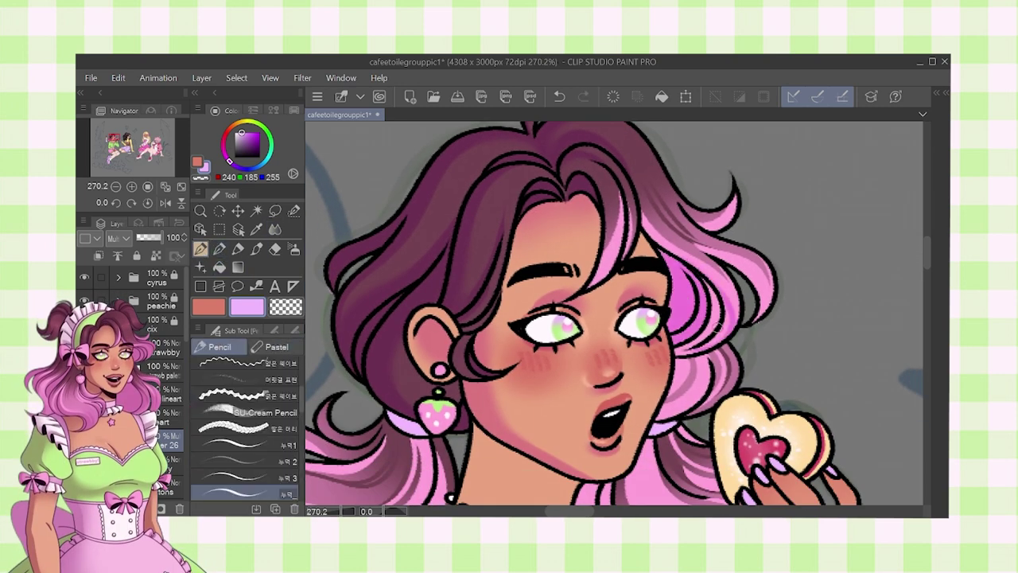
pyautogui.click(219, 268)
pyautogui.click(715, 326)
pyautogui.click(202, 248)
pyautogui.moveTo(612, 226); pyautogui.dragTo(599, 280)
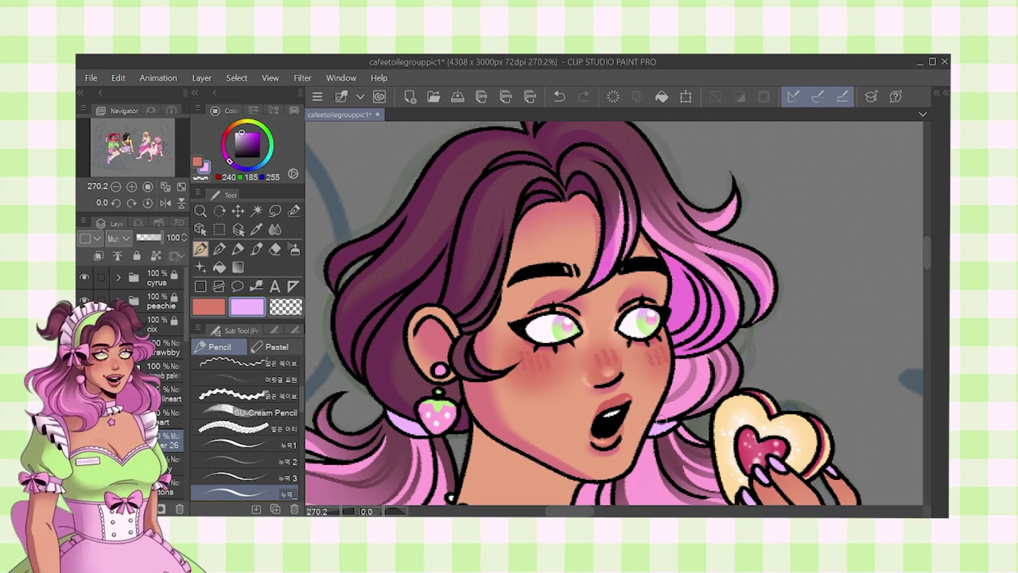
pyautogui.click(239, 268)
pyautogui.click(220, 268)
pyautogui.click(693, 383)
# - Draw shading lines along the waves of the near pink ponytail and fill the enclosed strands
pyautogui.click(201, 249)
pyautogui.moveTo(445, 445); pyautogui.dragTo(578, 302)
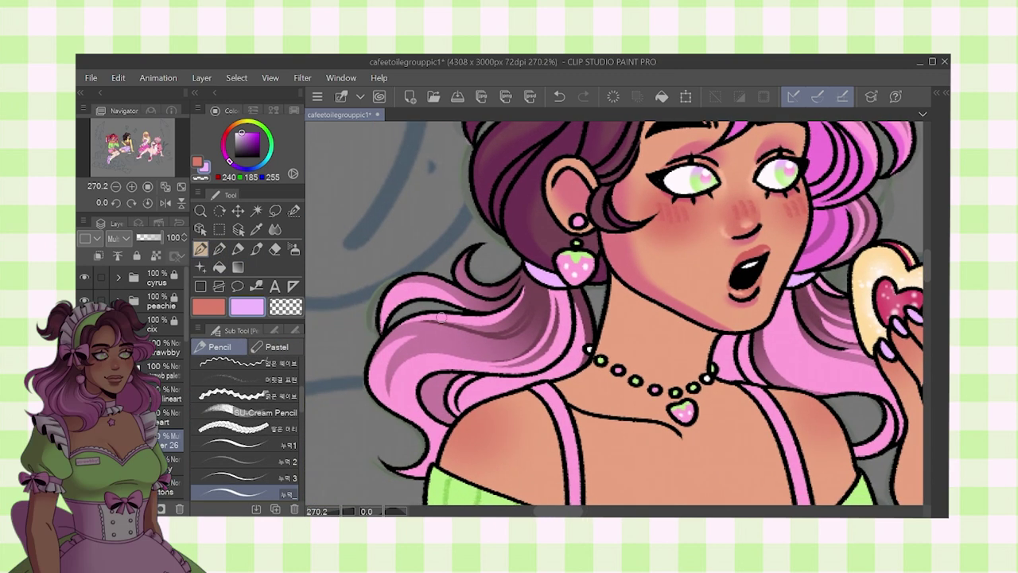
pyautogui.scroll(3, 385, 365)
pyautogui.moveTo(396, 373); pyautogui.dragTo(389, 434)
pyautogui.moveTo(394, 353); pyautogui.dragTo(571, 309)
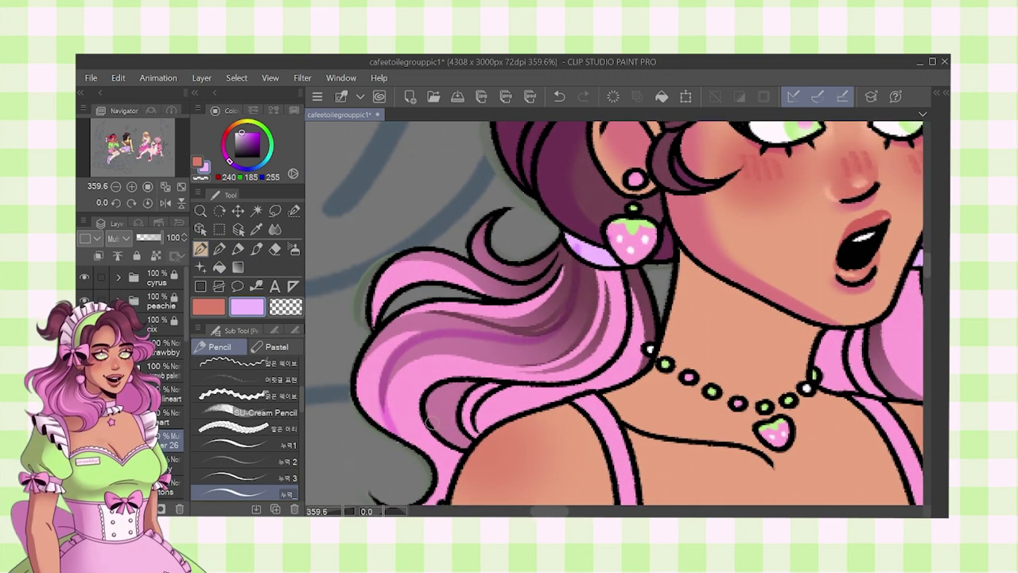
pyautogui.click(220, 268)
pyautogui.click(443, 402)
pyautogui.click(429, 333)
pyautogui.click(444, 274)
# - Shade the lower strands of the near ponytail down to its tip above the shoulder
pyautogui.click(220, 249)
pyautogui.moveTo(570, 380); pyautogui.dragTo(517, 407)
pyautogui.hotkey('ctrl', 'z')
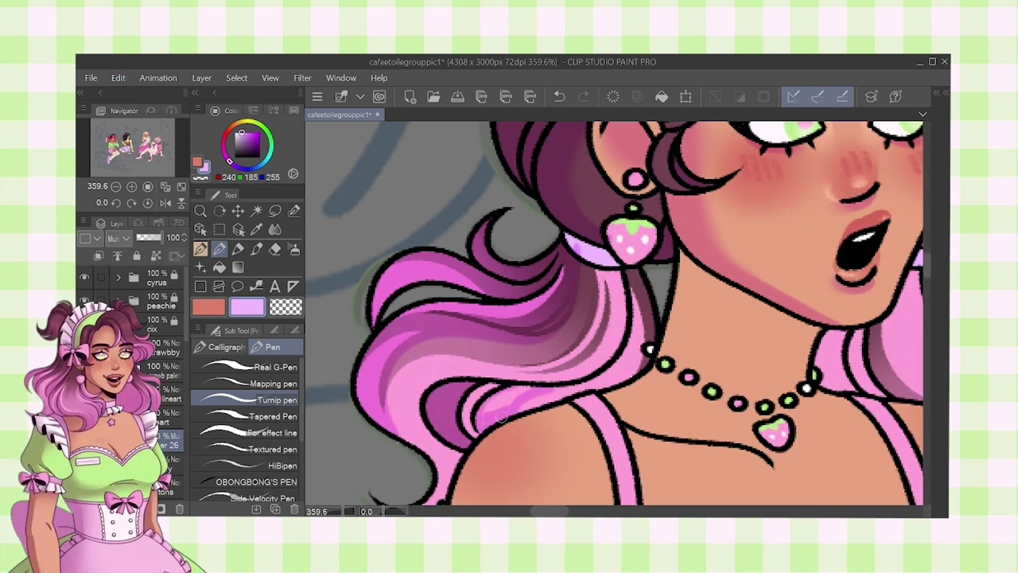
pyautogui.click(201, 249)
pyautogui.moveTo(439, 442)
pyautogui.mouseDown()
pyautogui.moveTo(520, 376)
pyautogui.moveTo(411, 410)
pyautogui.moveTo(430, 447)
pyautogui.mouseUp()
pyautogui.hotkey('ctrl', 'z')
pyautogui.moveTo(432, 452); pyautogui.dragTo(453, 376)
pyautogui.scroll(-2, 405, 484)
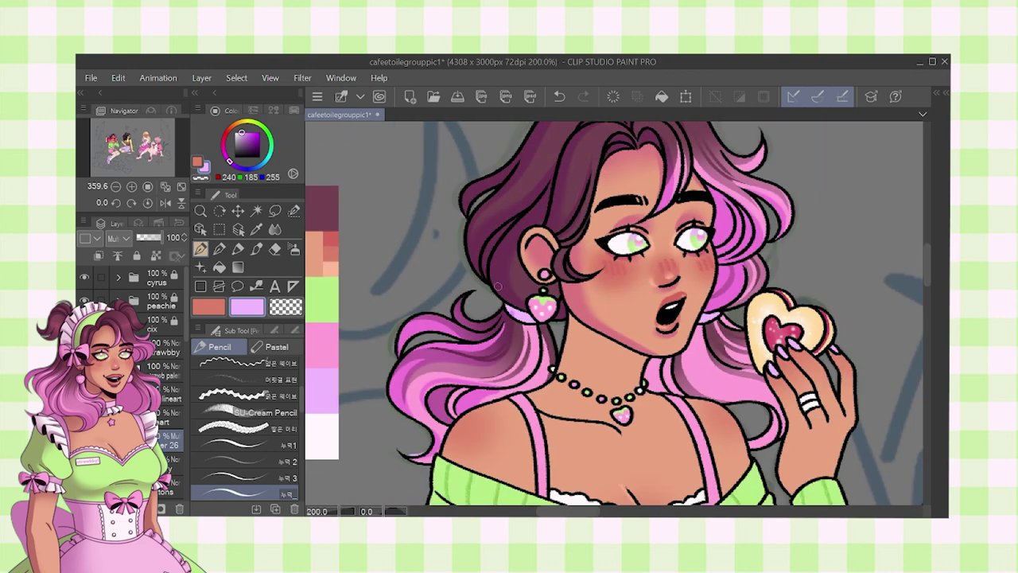
# - Shade the near hair tie and the ball of the strawberry earring with the pencil
pyautogui.click(293, 249)
pyautogui.click(200, 249)
pyautogui.scroll(2, 496, 292)
pyautogui.moveTo(592, 309)
pyautogui.mouseDown()
pyautogui.moveTo(431, 264)
pyautogui.moveTo(434, 272)
pyautogui.mouseUp()
pyautogui.moveTo(405, 267); pyautogui.dragTo(432, 308)
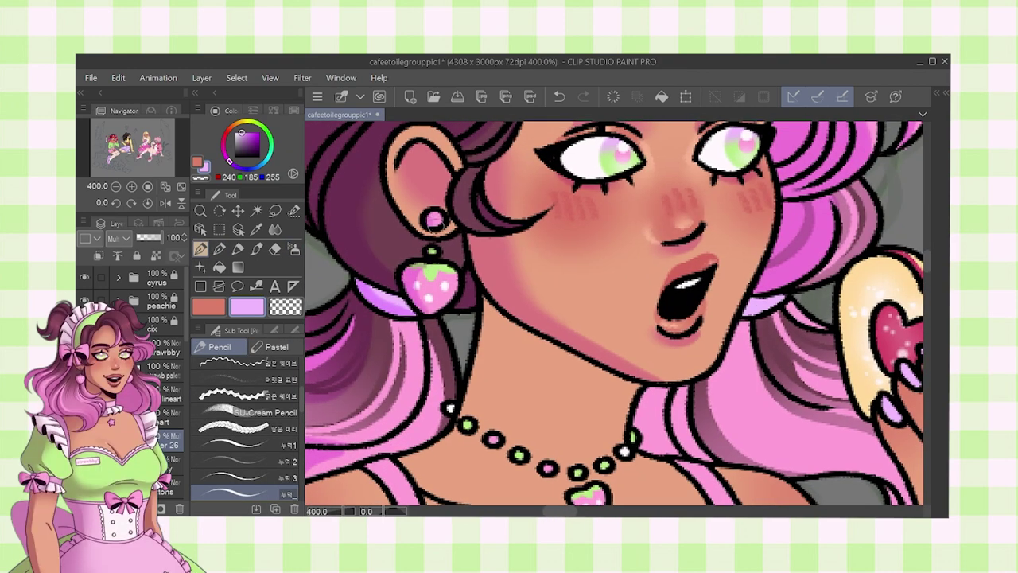
# - Outline and fill the shadow the jaw casts on the neck, and shade the far hair tie
pyautogui.moveTo(545, 306); pyautogui.dragTo(527, 267)
pyautogui.moveTo(612, 364); pyautogui.dragTo(620, 353)
pyautogui.click(220, 267)
pyautogui.click(534, 328)
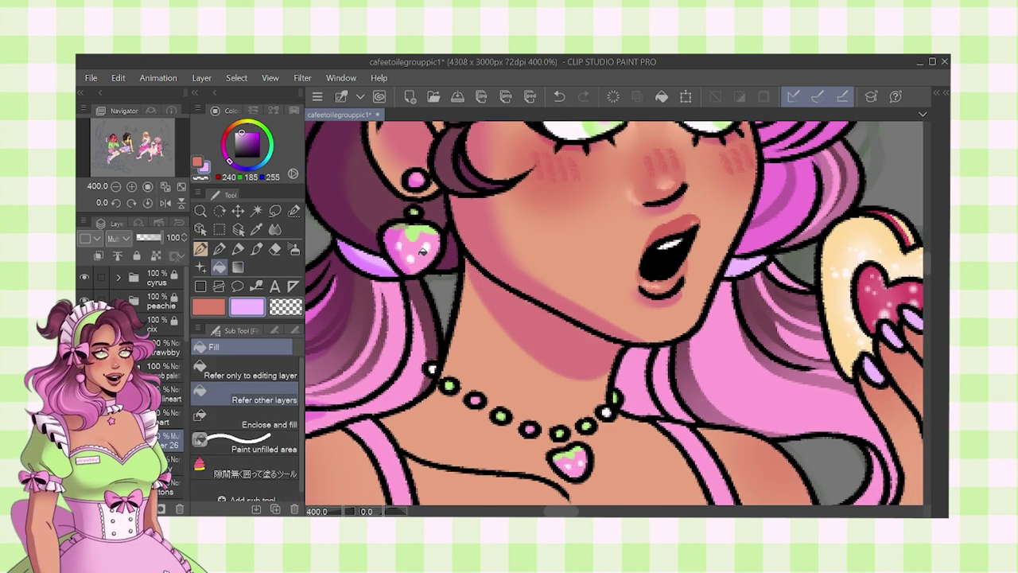
pyautogui.click(201, 249)
pyautogui.moveTo(729, 272); pyautogui.dragTo(748, 274)
pyautogui.scroll(-4, 747, 274)
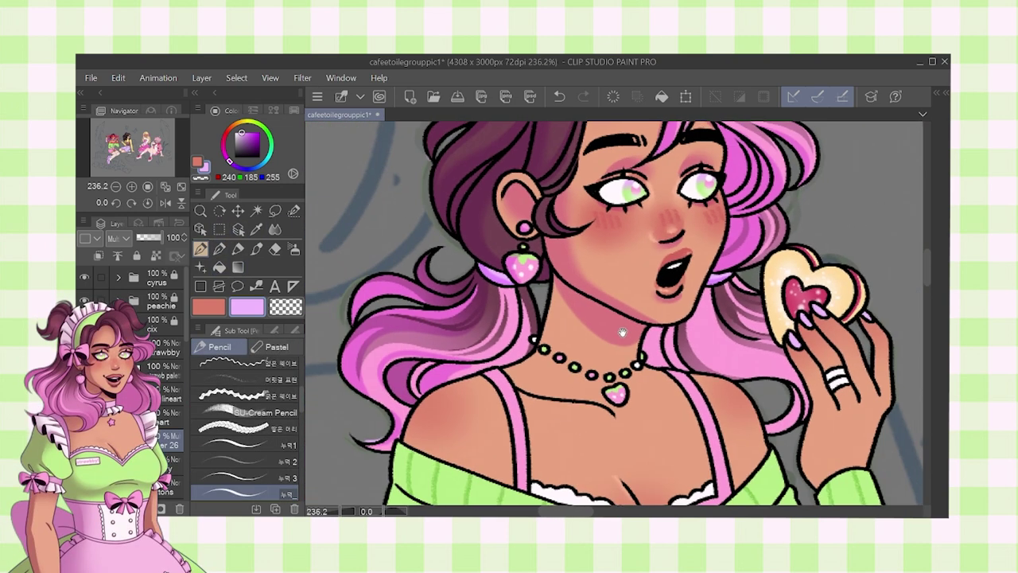
# - Draw shading along the near shoulder and side of the neck, blur it, and shade the cleavage
pyautogui.scroll(-1, 532, 321)
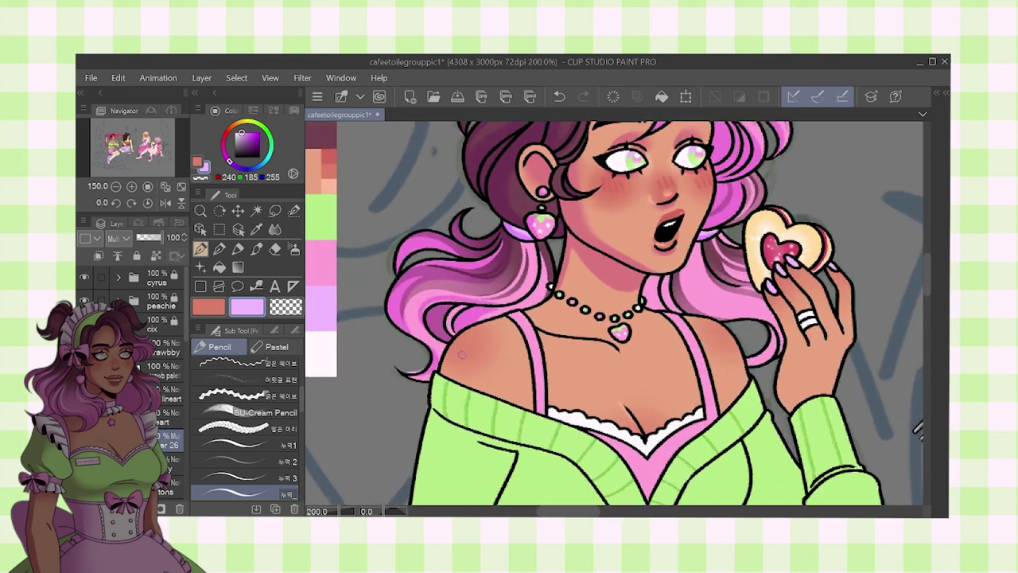
pyautogui.scroll(2, 501, 325)
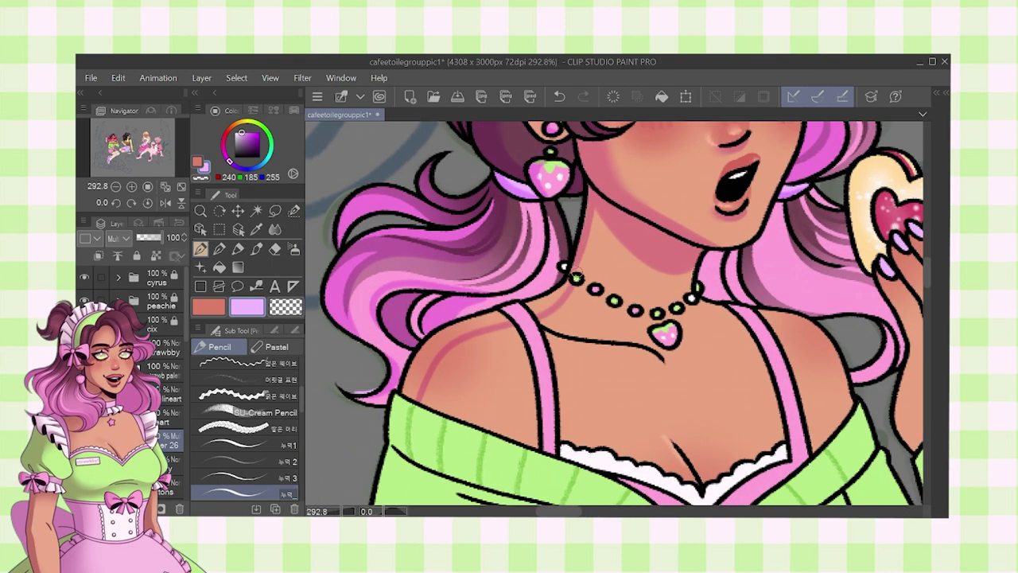
pyautogui.press('j')
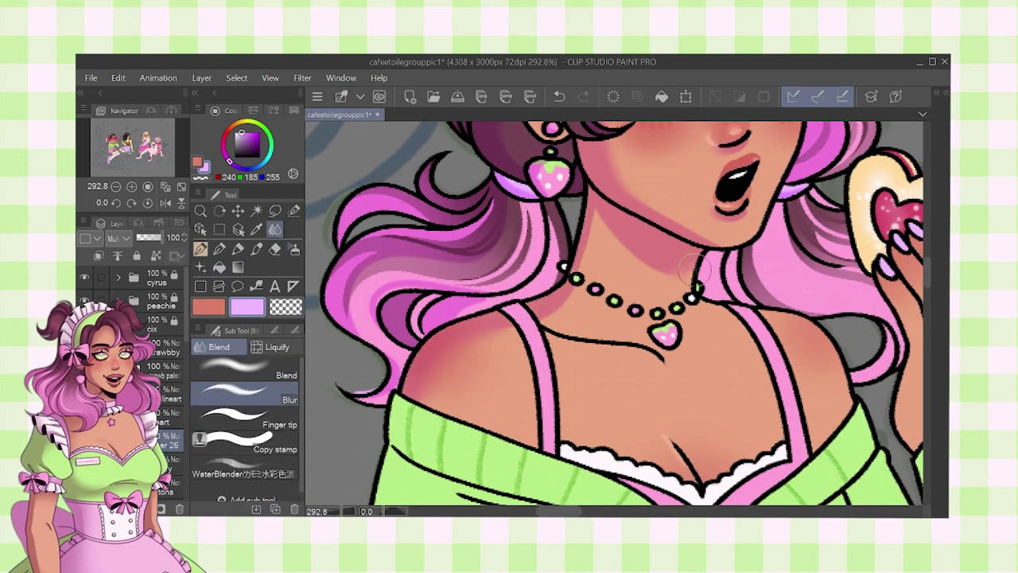
pyautogui.scroll(-4, 693, 278)
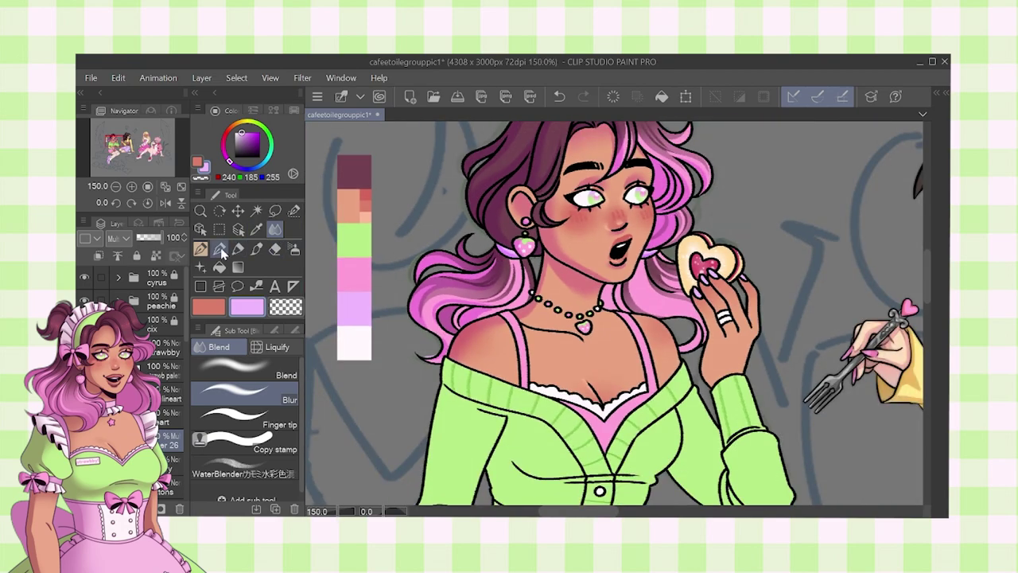
pyautogui.click(221, 253)
pyautogui.scroll(6, 598, 398)
pyautogui.scroll(-12, 572, 322)
# - Fill the elbow fold of the green cardigan and outline shading along the outer edge of the upper sleeve
pyautogui.moveTo(480, 330); pyautogui.dragTo(521, 268)
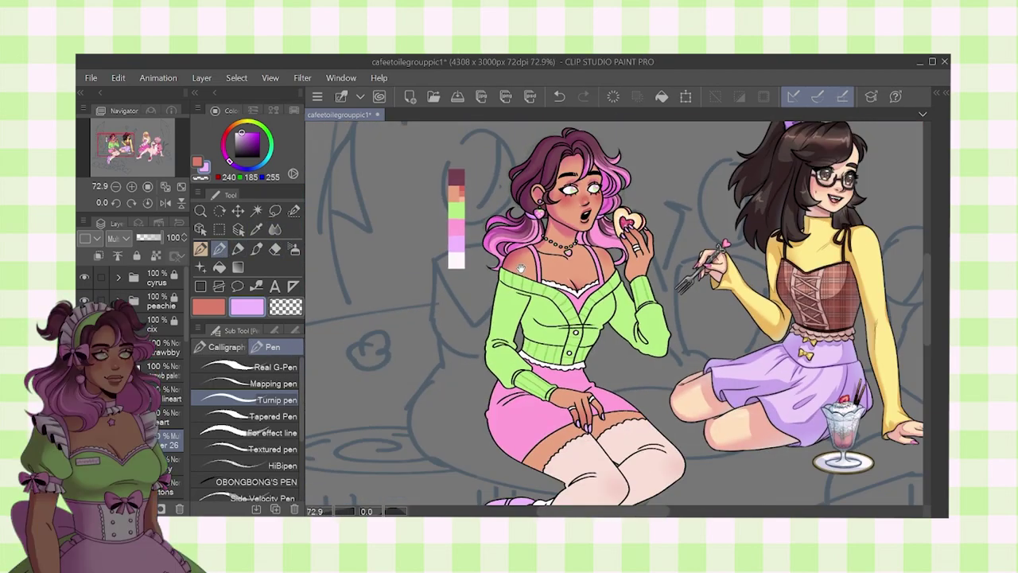
pyautogui.scroll(6, 521, 267)
pyautogui.press('g')
pyautogui.press('p')
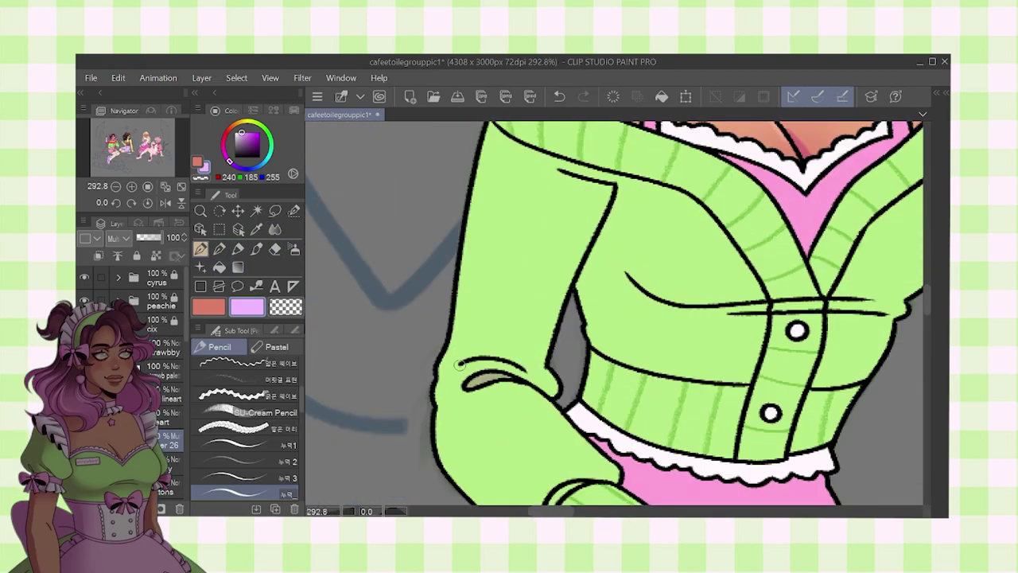
pyautogui.moveTo(498, 385); pyautogui.dragTo(505, 339)
pyautogui.moveTo(479, 356); pyautogui.dragTo(466, 320)
pyautogui.moveTo(490, 303); pyautogui.dragTo(484, 414)
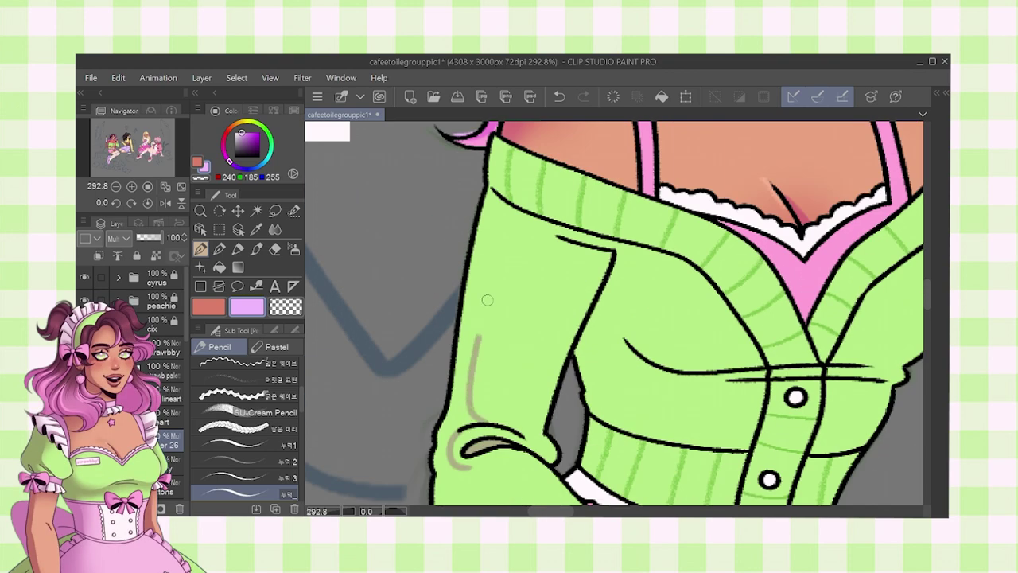
pyautogui.moveTo(519, 191); pyautogui.dragTo(500, 287)
pyautogui.moveTo(491, 307); pyautogui.dragTo(500, 243)
# - Outline the shading along the forearm of the near sleeve down to the cuff and try filling it
pyautogui.moveTo(504, 500); pyautogui.dragTo(498, 372)
pyautogui.scroll(2, 494, 429)
pyautogui.moveTo(492, 438); pyautogui.dragTo(471, 289)
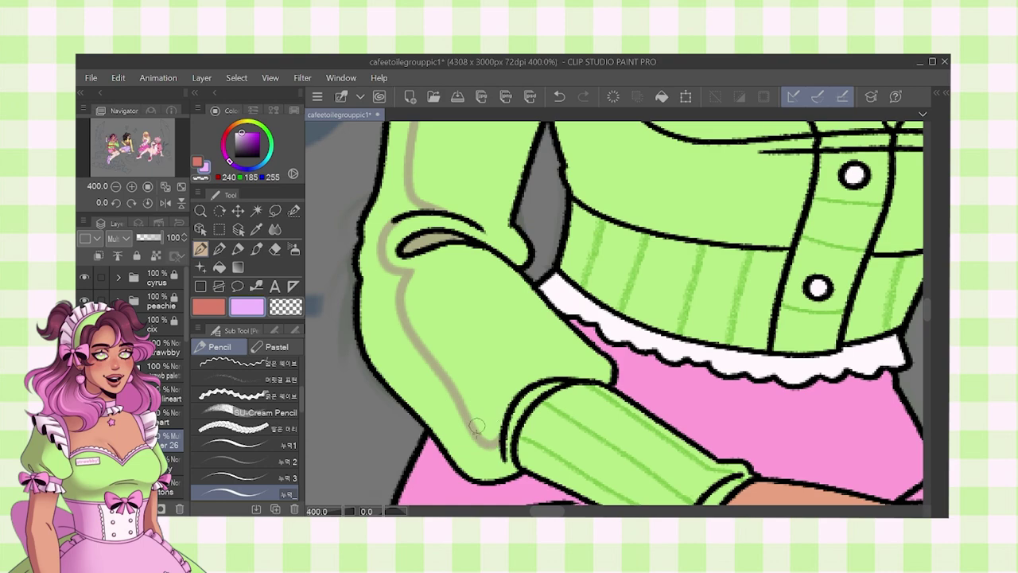
pyautogui.click(220, 267)
pyautogui.click(382, 334)
pyautogui.hotkey('ctrl', 'z')
# - Close the shading outline on the near sleeve up to the shoulder and fill the sleeve's shadow
pyautogui.moveTo(493, 151); pyautogui.dragTo(470, 289)
pyautogui.scroll(-5, 470, 289)
pyautogui.click(202, 249)
pyautogui.moveTo(433, 224); pyautogui.dragTo(418, 284)
pyautogui.moveTo(449, 204); pyautogui.dragTo(446, 214)
pyautogui.moveTo(453, 445); pyautogui.dragTo(439, 340)
pyautogui.press('g')
pyautogui.click(425, 405)
# - Outline shading under the bust and down the near side of the cardigan, and fill it including the ribbed hem
pyautogui.moveTo(454, 232)
pyautogui.mouseDown()
pyautogui.moveTo(443, 288)
pyautogui.moveTo(431, 274)
pyautogui.mouseUp()
pyautogui.press('p')
pyautogui.moveTo(490, 198)
pyautogui.mouseDown()
pyautogui.moveTo(496, 235)
pyautogui.moveTo(562, 288)
pyautogui.moveTo(532, 282)
pyautogui.moveTo(589, 295)
pyautogui.moveTo(528, 287)
pyautogui.mouseUp()
pyautogui.hotkey('ctrl', 'z')
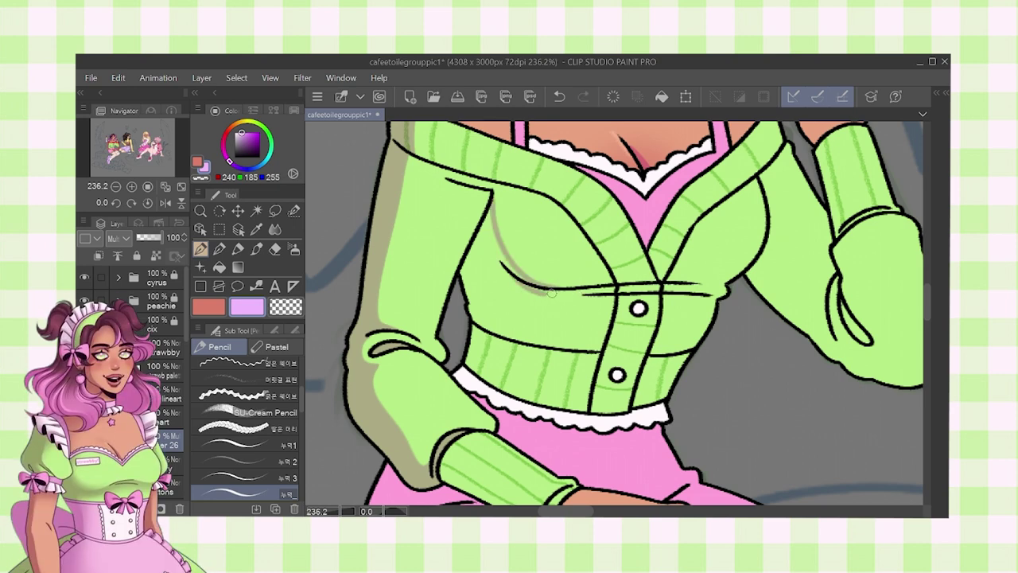
pyautogui.moveTo(503, 348); pyautogui.dragTo(497, 382)
pyautogui.press('g')
pyautogui.press('g')
pyautogui.click(484, 279)
pyautogui.click(484, 357)
# - Blur the edges of the shading on the cardigan's body and near sleeve
pyautogui.press('j')
pyautogui.moveTo(509, 317); pyautogui.dragTo(531, 299)
pyautogui.moveTo(418, 181); pyautogui.dragTo(423, 248)
pyautogui.moveTo(427, 190); pyautogui.dragTo(427, 248)
pyautogui.moveTo(408, 310); pyautogui.dragTo(403, 228)
pyautogui.moveTo(385, 347); pyautogui.dragTo(407, 414)
# - Outline and fill the shadow along the underside of the near sleeve's ribbed cuff, and blur its edge
pyautogui.click(202, 250)
pyautogui.scroll(-3, 477, 342)
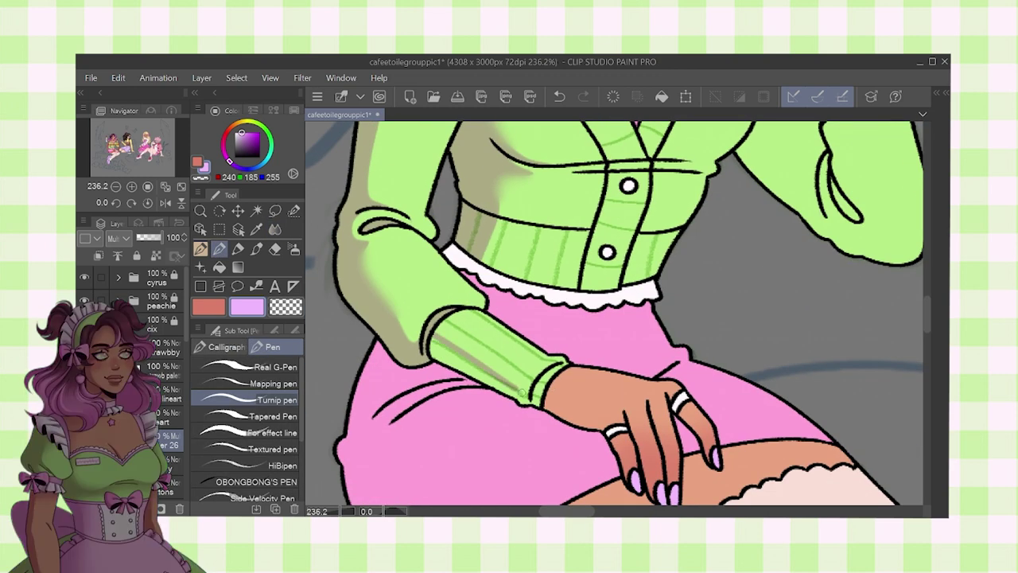
pyautogui.click(220, 267)
pyautogui.click(475, 371)
pyautogui.click(275, 229)
pyautogui.moveTo(439, 322)
pyautogui.mouseDown()
pyautogui.moveTo(482, 355)
pyautogui.moveTo(469, 424)
pyautogui.mouseUp()
# - Outline and fill a small shadow at the near side of the white scalloped hem below the cardigan
pyautogui.click(219, 249)
pyautogui.moveTo(465, 339)
pyautogui.mouseDown()
pyautogui.moveTo(451, 334)
pyautogui.moveTo(455, 373)
pyautogui.mouseUp()
pyautogui.click(219, 267)
pyautogui.click(444, 330)
# - Paint thin shadows along the horizontal folds under the bust beside the top cardigan button, and blur them
pyautogui.click(220, 249)
pyautogui.scroll(8, 441, 326)
pyautogui.scroll(-4, 521, 326)
pyautogui.moveTo(521, 327); pyautogui.dragTo(447, 457)
pyautogui.click(202, 251)
pyautogui.moveTo(554, 348)
pyautogui.mouseDown()
pyautogui.moveTo(660, 350)
pyautogui.moveTo(744, 325)
pyautogui.mouseUp()
pyautogui.hotkey('ctrl', 'z')
pyautogui.moveTo(678, 331); pyautogui.dragTo(745, 322)
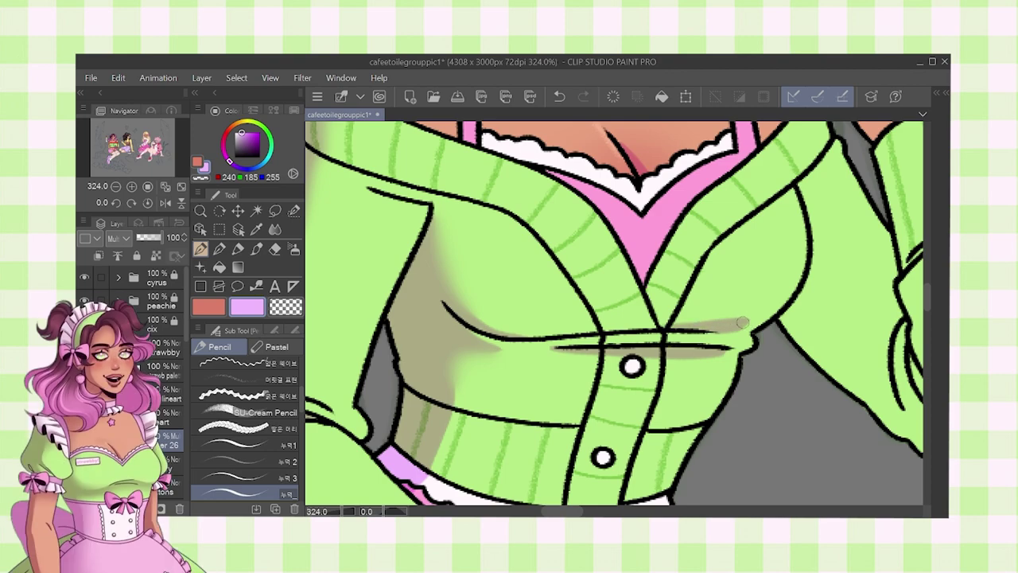
pyautogui.press('j')
pyautogui.scroll(-5, 598, 346)
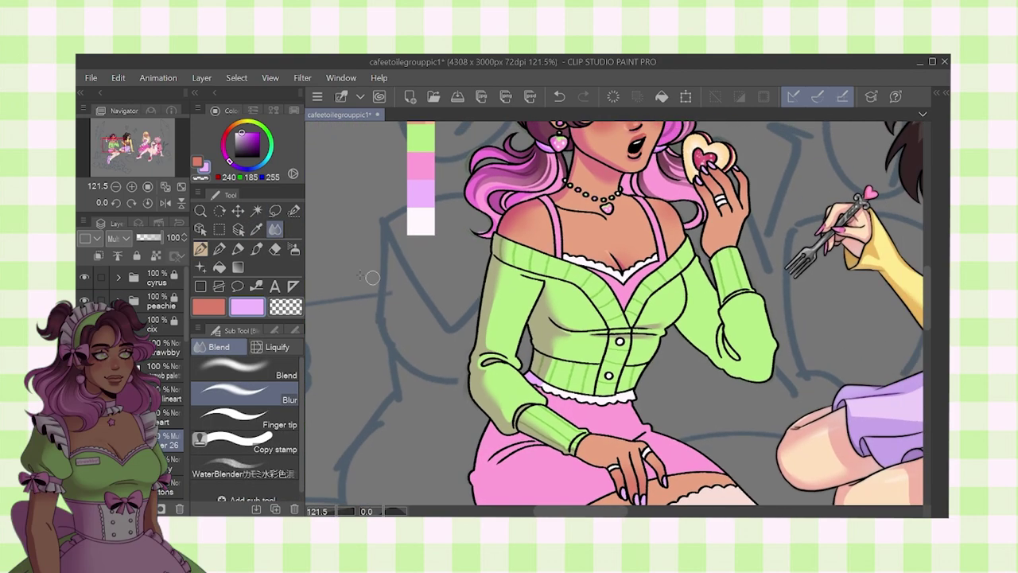
# - Outline the shading down the near side of the pink skirt and across to the bare near thigh
pyautogui.click(202, 249)
pyautogui.moveTo(523, 416); pyautogui.dragTo(485, 298)
pyautogui.scroll(1, 485, 299)
pyautogui.scroll(1, 449, 358)
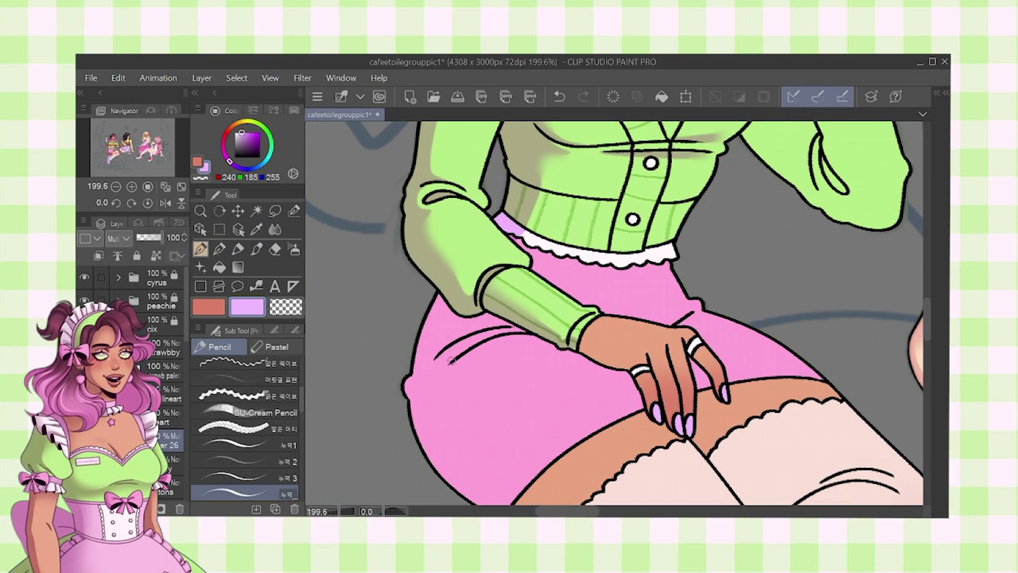
pyautogui.moveTo(449, 358)
pyautogui.mouseDown()
pyautogui.moveTo(436, 304)
pyautogui.moveTo(536, 419)
pyautogui.mouseUp()
pyautogui.moveTo(543, 406)
pyautogui.mouseDown()
pyautogui.moveTo(469, 298)
pyautogui.moveTo(566, 377)
pyautogui.mouseUp()
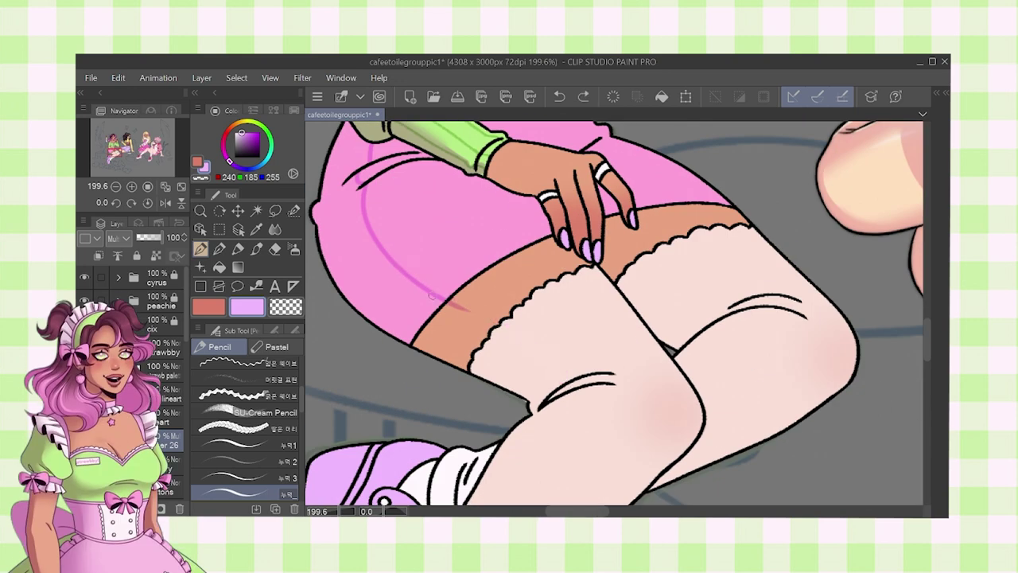
# - Outline the shading along the near leg's stocking, around the knee folds and up the back of the calf
pyautogui.scroll(5, 566, 377)
pyautogui.scroll(-1, 566, 377)
pyautogui.moveTo(574, 311); pyautogui.dragTo(620, 318)
pyautogui.scroll(-3, 586, 348)
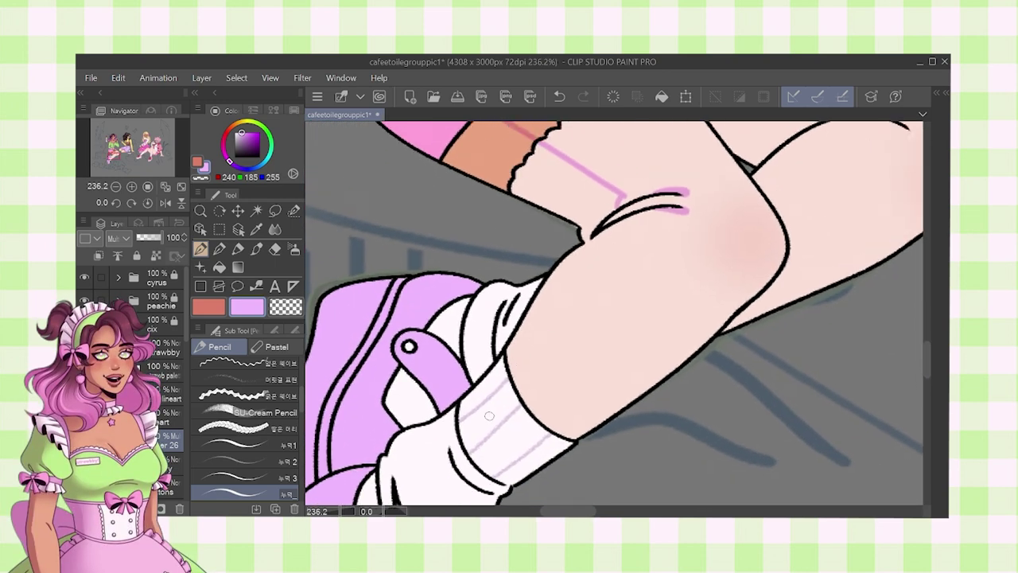
pyautogui.moveTo(542, 336); pyautogui.dragTo(650, 226)
pyautogui.hotkey('ctrl', 'z')
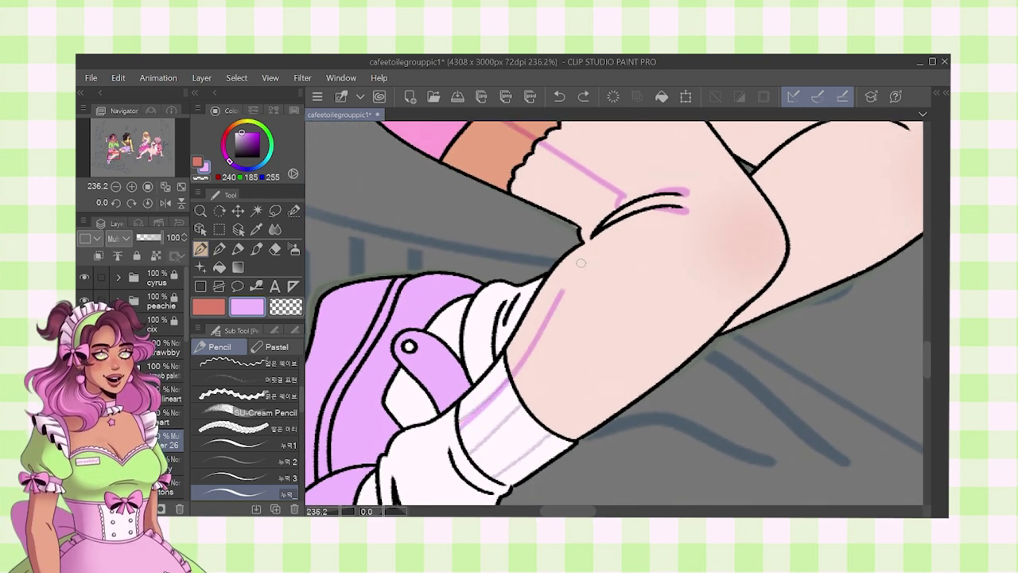
pyautogui.moveTo(574, 270); pyautogui.dragTo(676, 213)
# - Fill the outlined shadows on the skirt, near thigh, stocking and calf
pyautogui.press('g')
pyautogui.click(563, 269)
pyautogui.click(598, 210)
pyautogui.moveTo(599, 212); pyautogui.dragTo(633, 404)
pyautogui.click(509, 342)
pyautogui.click(487, 305)
pyautogui.moveTo(488, 307); pyautogui.dragTo(458, 319)
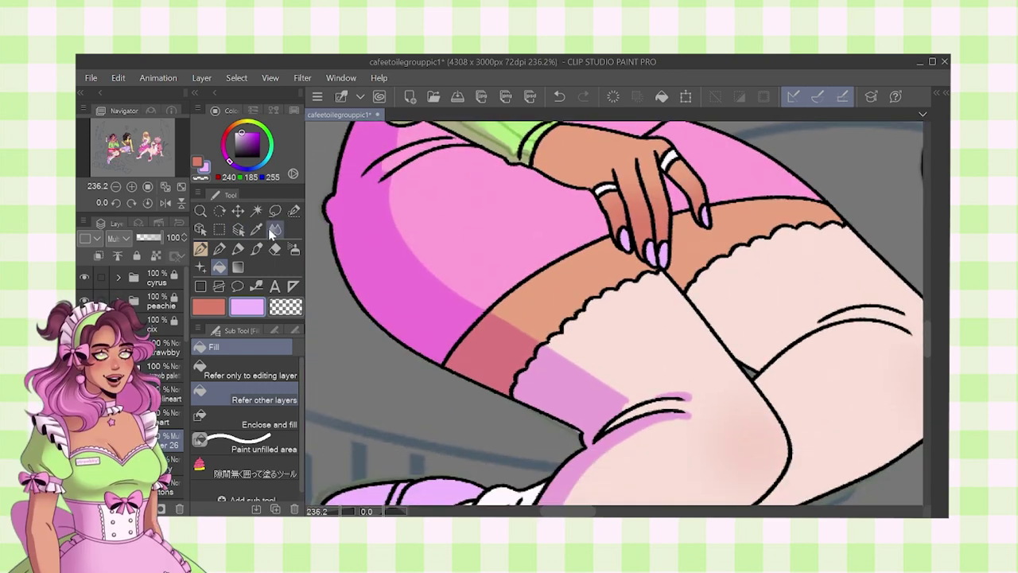
# - Blur the shading edges on the skirt, near thigh and leg, and on the near foot's white sock
pyautogui.click(272, 233)
pyautogui.scroll(3, 641, 461)
pyautogui.moveTo(725, 354)
pyautogui.mouseDown()
pyautogui.moveTo(710, 348)
pyautogui.moveTo(703, 378)
pyautogui.mouseUp()
pyautogui.moveTo(459, 178); pyautogui.dragTo(639, 362)
pyautogui.moveTo(432, 193); pyautogui.dragTo(538, 385)
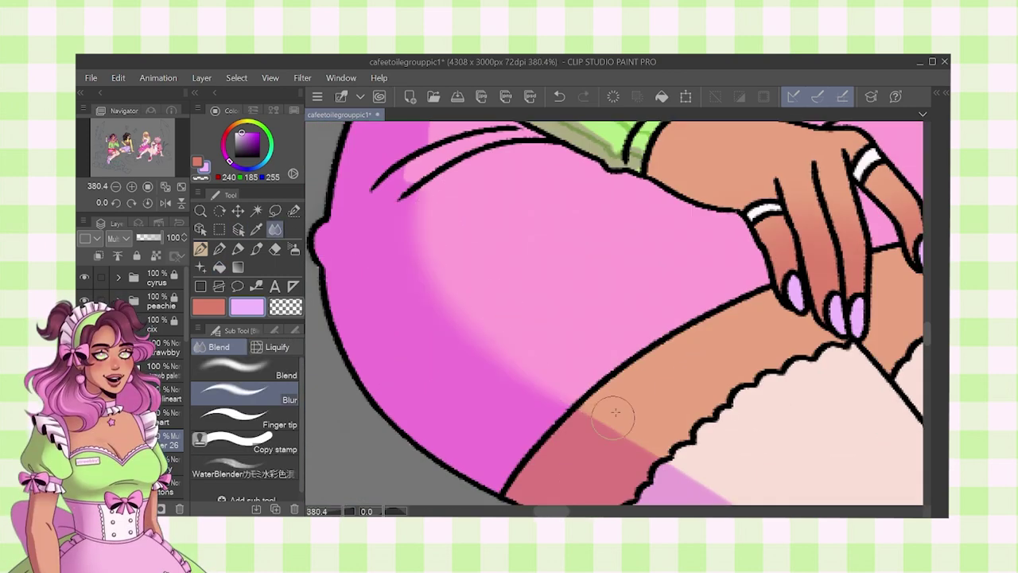
pyautogui.scroll(-3, 526, 379)
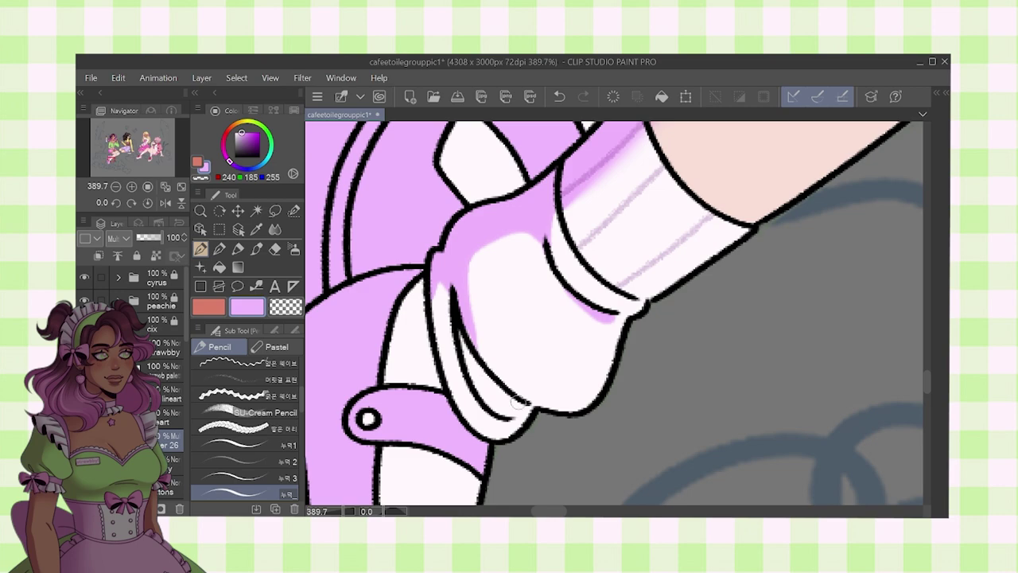
pyautogui.press('j')
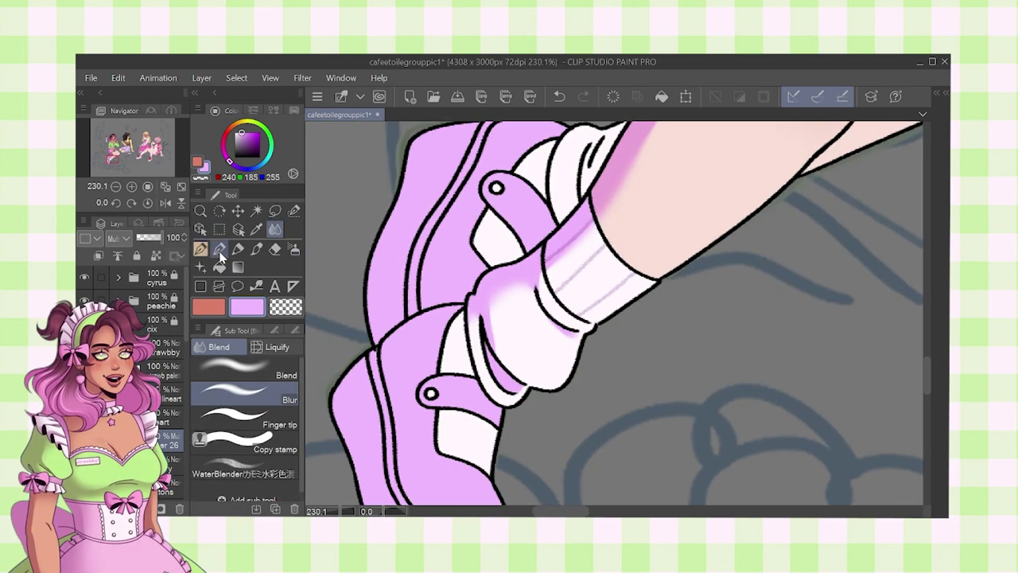
# - Outline the shading on the far leg across the thigh, stocking and knee folds, and beside the near knee
pyautogui.click(219, 249)
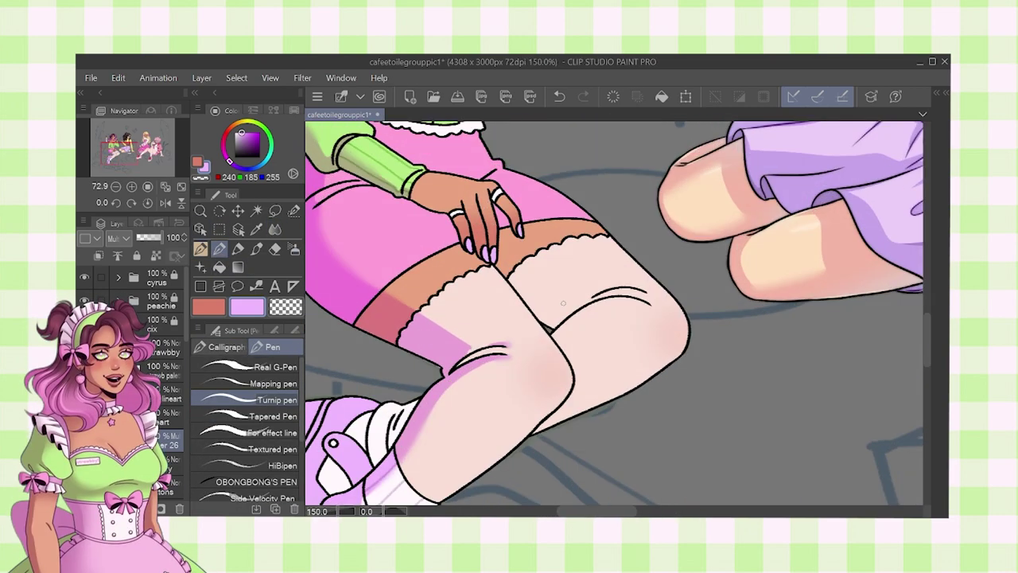
pyautogui.scroll(2, 563, 303)
pyautogui.scroll(5, 573, 302)
pyautogui.moveTo(492, 258); pyautogui.dragTo(589, 332)
pyautogui.moveTo(648, 299); pyautogui.dragTo(550, 316)
pyautogui.moveTo(657, 318); pyautogui.dragTo(632, 281)
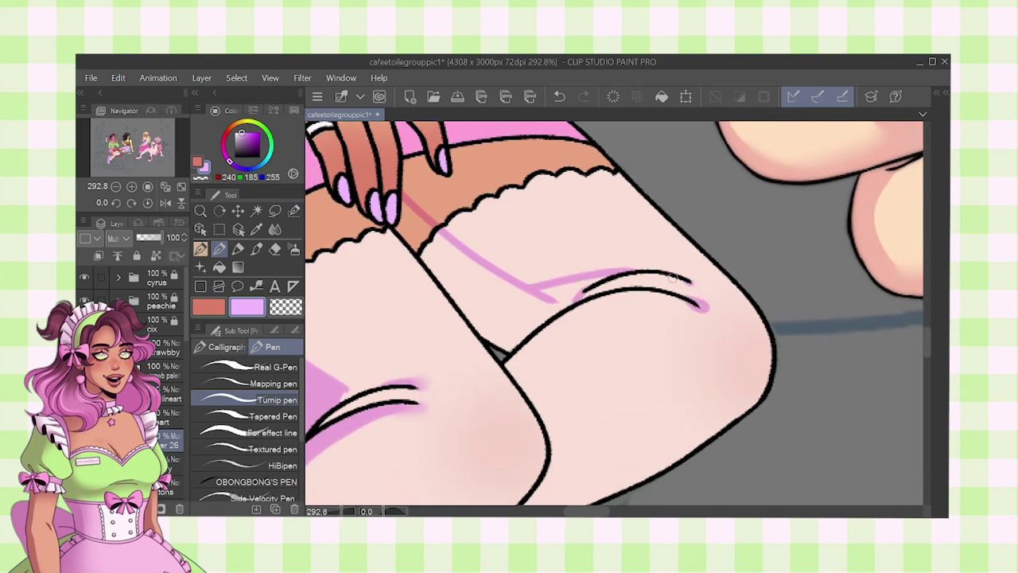
pyautogui.moveTo(555, 349); pyautogui.dragTo(584, 270)
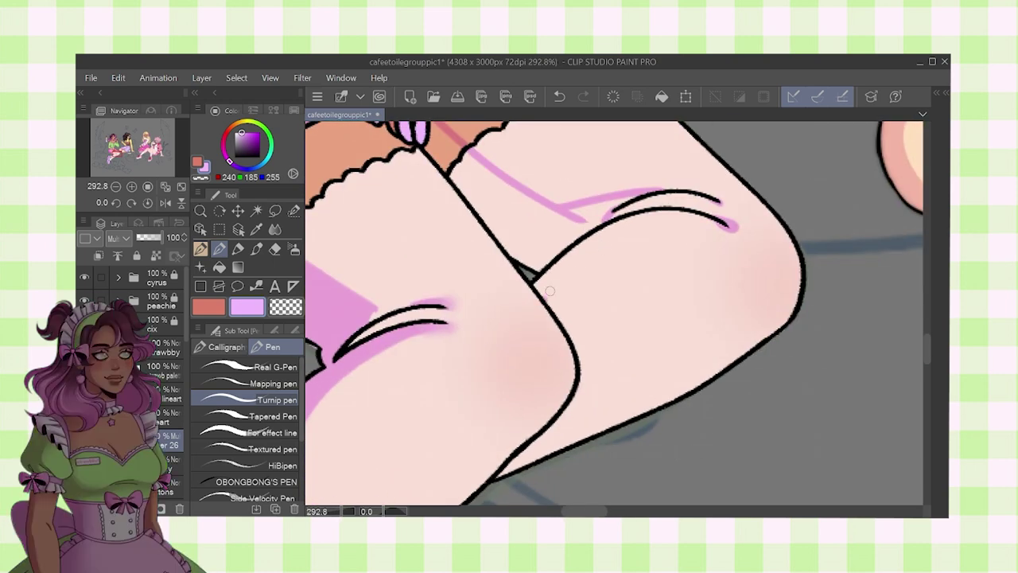
pyautogui.moveTo(546, 297); pyautogui.dragTo(728, 226)
# - Fill the outlined shadows on the far leg and blur their edges
pyautogui.press('g')
pyautogui.press('g')
pyautogui.click(559, 240)
pyautogui.moveTo(543, 207); pyautogui.dragTo(568, 318)
pyautogui.click(471, 260)
pyautogui.press('j')
pyautogui.moveTo(478, 244); pyautogui.dragTo(605, 301)
pyautogui.scroll(-8, 649, 380)
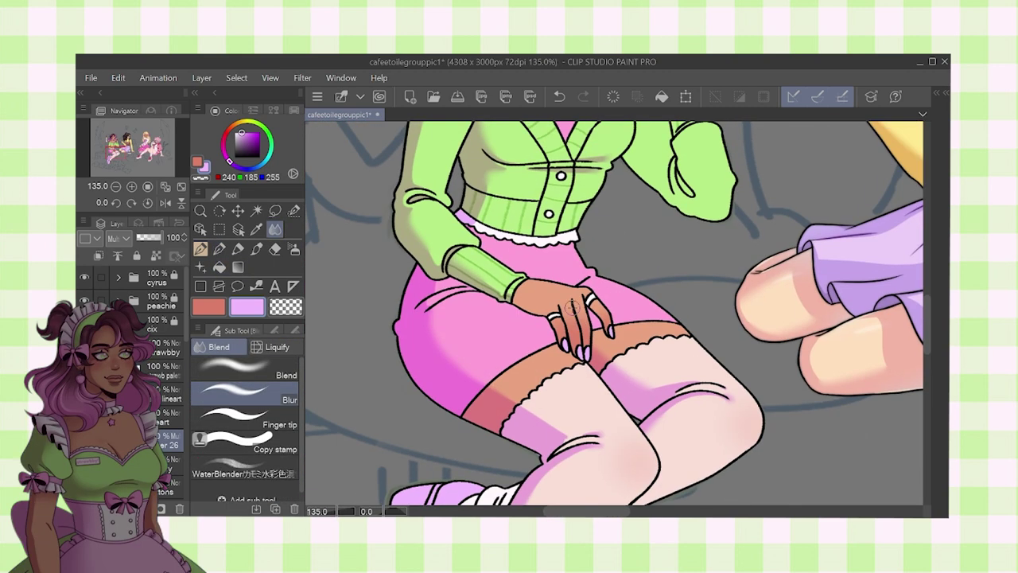
# - Fill the whole far purple shoe and its sock with shadow
pyautogui.press('p')
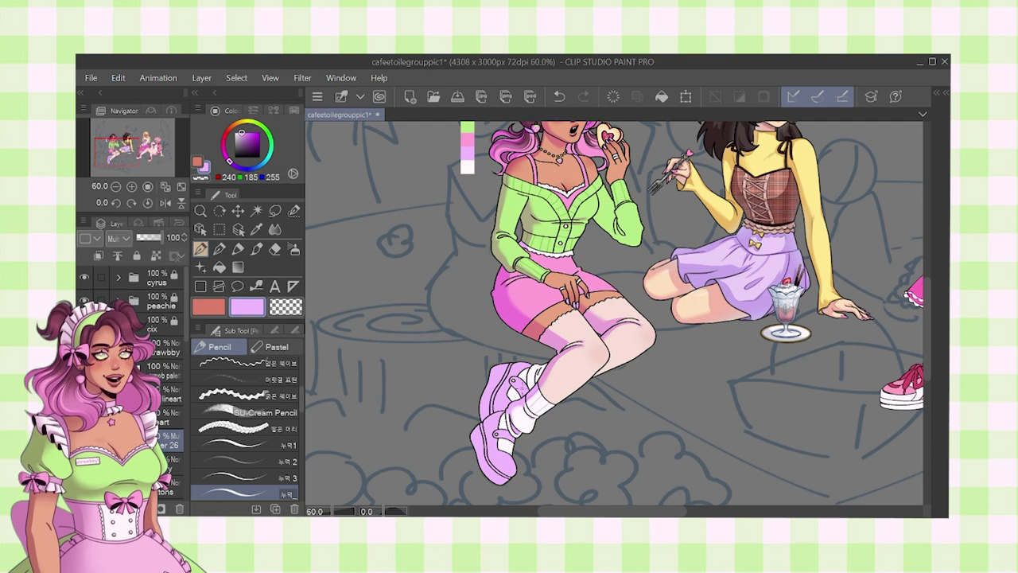
pyautogui.press('g')
pyautogui.scroll(4, 521, 385)
pyautogui.click(573, 340)
pyautogui.moveTo(438, 345); pyautogui.dragTo(408, 249)
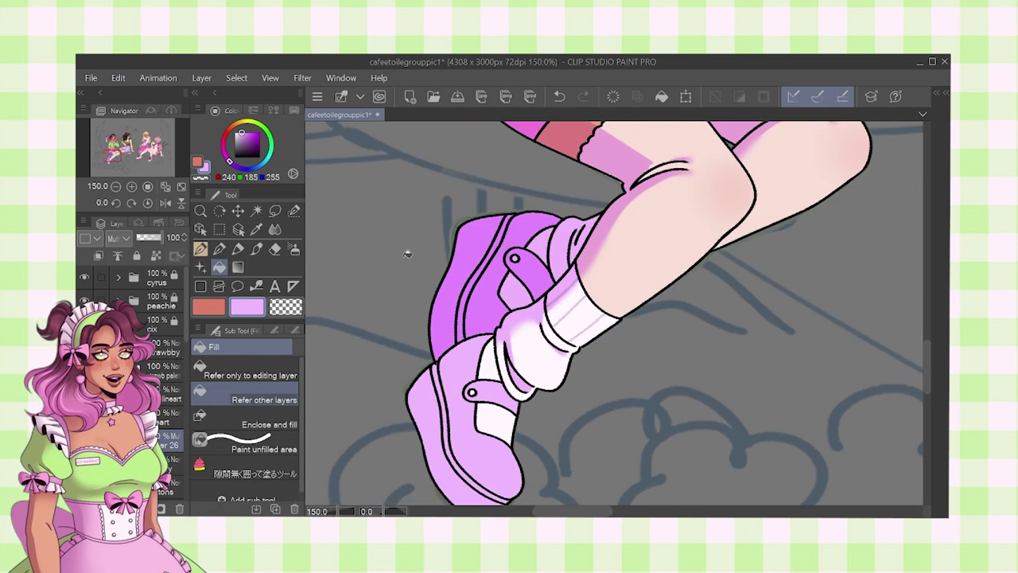
# - Outline shading around the heel and sole of the near purple shoe and fill it
pyautogui.click(200, 249)
pyautogui.scroll(4, 429, 445)
pyautogui.moveTo(468, 288); pyautogui.dragTo(485, 264)
pyautogui.moveTo(413, 374)
pyautogui.mouseDown()
pyautogui.moveTo(466, 244)
pyautogui.moveTo(455, 314)
pyautogui.mouseUp()
pyautogui.moveTo(446, 330); pyautogui.dragTo(471, 292)
pyautogui.moveTo(569, 252); pyautogui.dragTo(585, 296)
pyautogui.press('g')
pyautogui.click(509, 245)
pyautogui.click(419, 319)
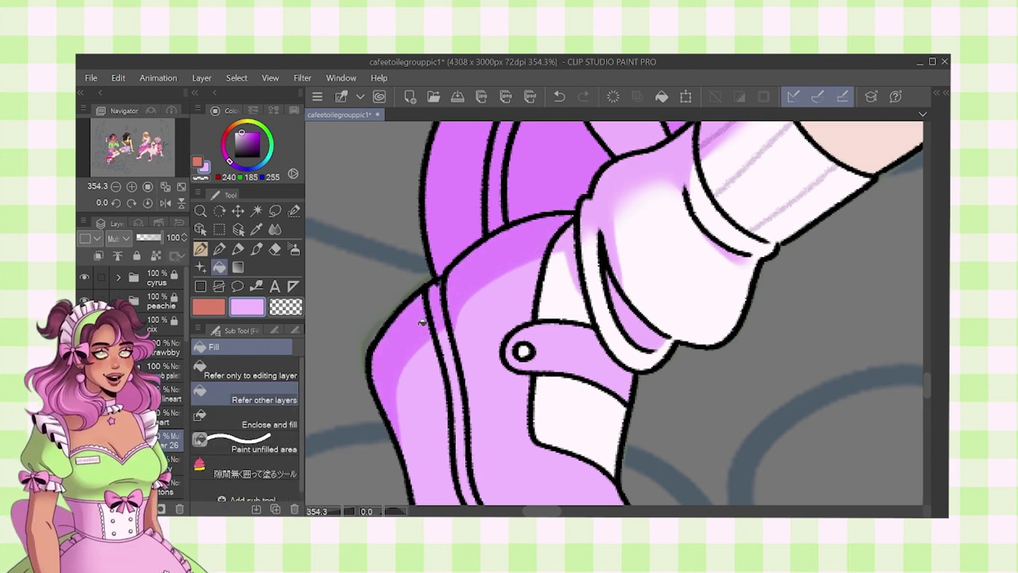
# - Blur the edges of the shading on the near purple shoe
pyautogui.scroll(-2, 423, 302)
pyautogui.press('j')
pyautogui.moveTo(473, 283); pyautogui.dragTo(461, 300)
pyautogui.scroll(-2, 509, 278)
# - Paint shading along the lower edge and fingers of the hand resting on the lap, including its rings
pyautogui.click(200, 249)
pyautogui.scroll(1, 541, 286)
pyautogui.moveTo(612, 238); pyautogui.dragTo(536, 341)
pyautogui.moveTo(616, 143); pyautogui.dragTo(552, 317)
pyautogui.scroll(3, 552, 317)
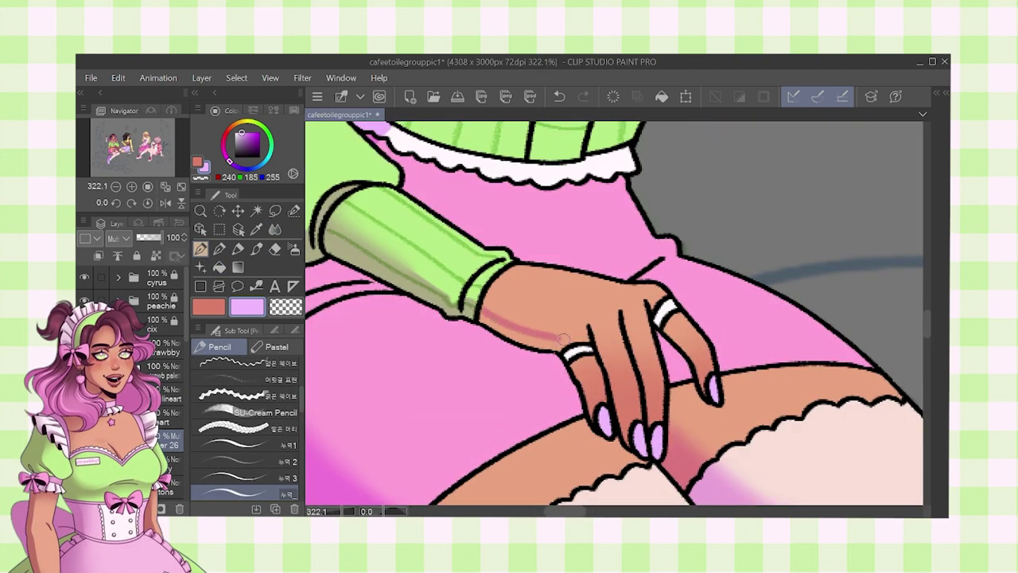
pyautogui.moveTo(598, 335); pyautogui.dragTo(565, 291)
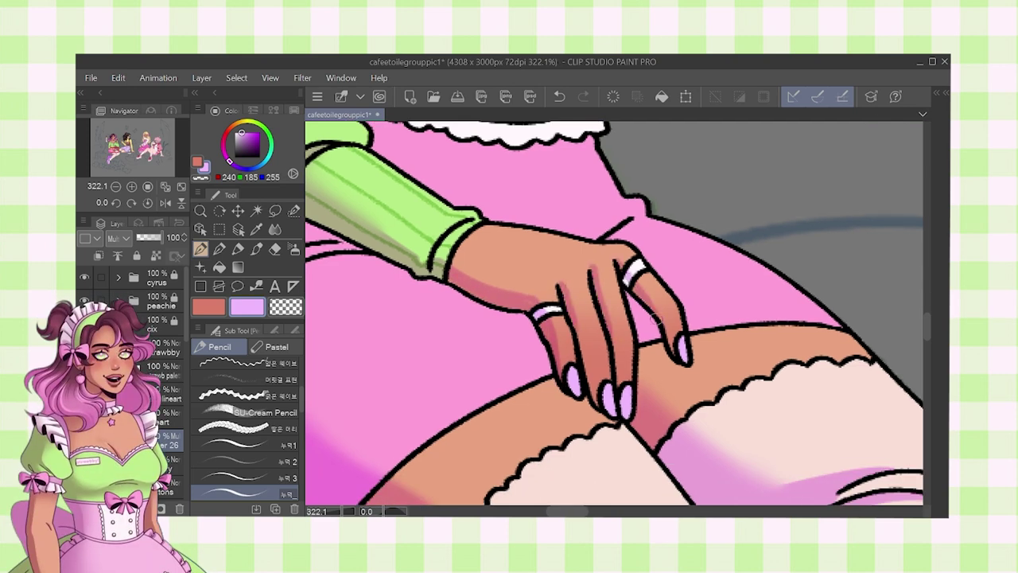
# - Outline shading on the upper arm and elbow of the raised cardigan sleeve, fill it and blur its edges
pyautogui.scroll(-3, 513, 299)
pyautogui.scroll(2, 508, 368)
pyautogui.moveTo(523, 369); pyautogui.dragTo(551, 360)
pyautogui.moveTo(638, 294); pyautogui.dragTo(516, 495)
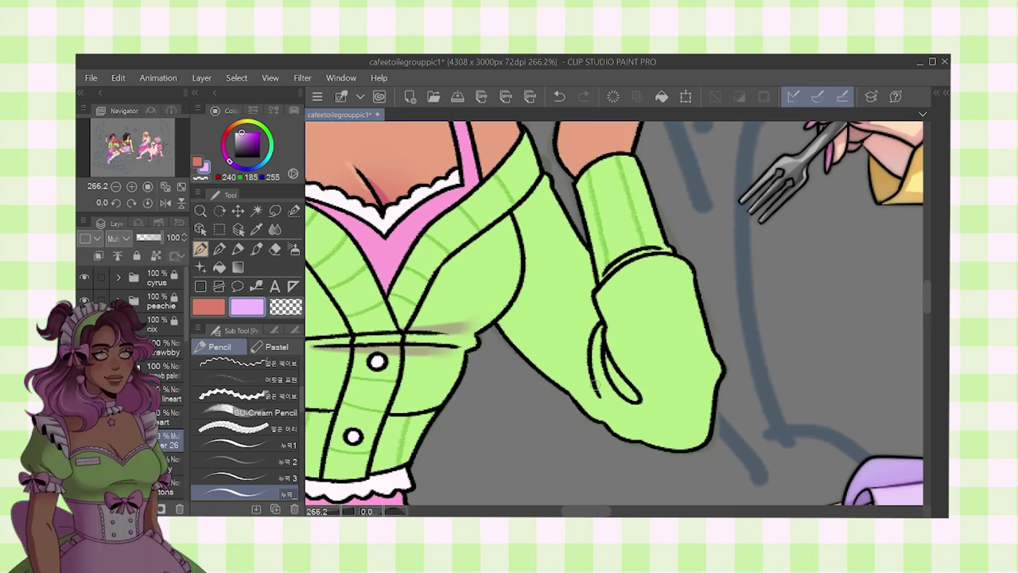
pyautogui.moveTo(592, 385)
pyautogui.mouseDown()
pyautogui.moveTo(629, 422)
pyautogui.moveTo(692, 445)
pyautogui.mouseUp()
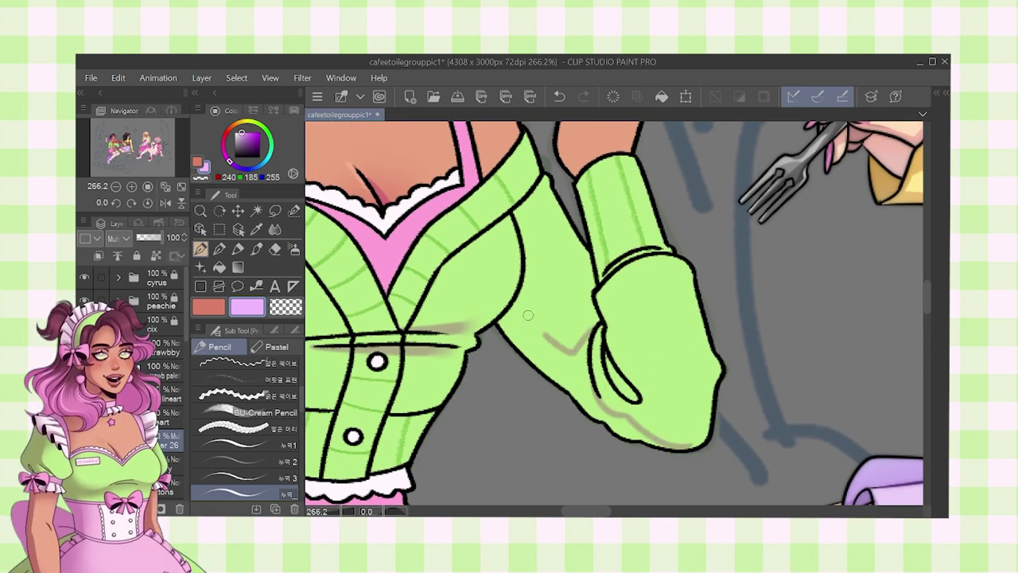
pyautogui.click(220, 268)
pyautogui.click(557, 366)
pyautogui.click(624, 383)
pyautogui.click(275, 230)
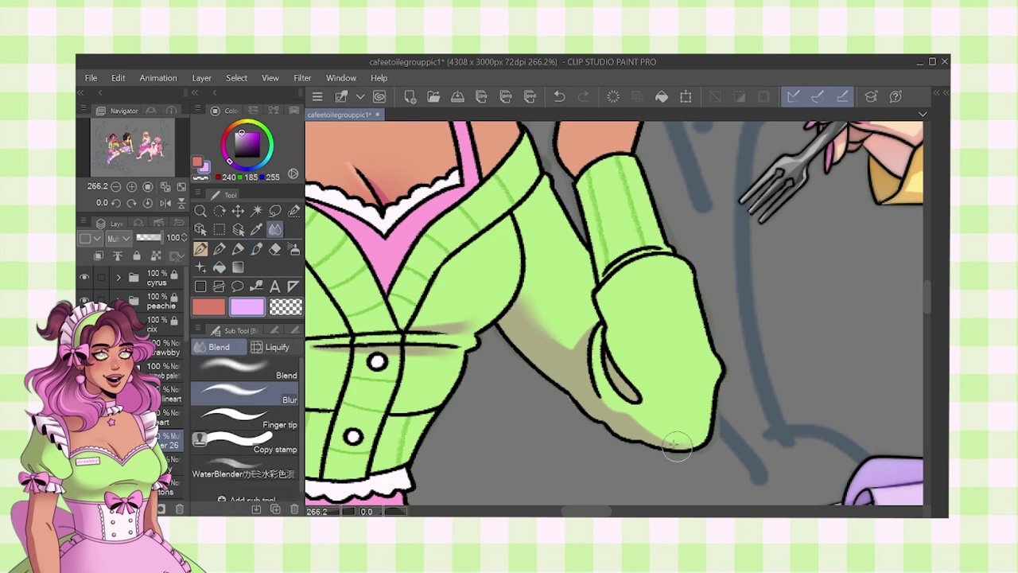
# - Outline shading on the raised sleeve's forearm and ribbed cuff, fill it and blur its edges
pyautogui.click(222, 250)
pyautogui.moveTo(622, 283); pyautogui.dragTo(613, 318)
pyautogui.moveTo(578, 205)
pyautogui.mouseDown()
pyautogui.moveTo(599, 302)
pyautogui.moveTo(646, 285)
pyautogui.mouseUp()
pyautogui.press('g')
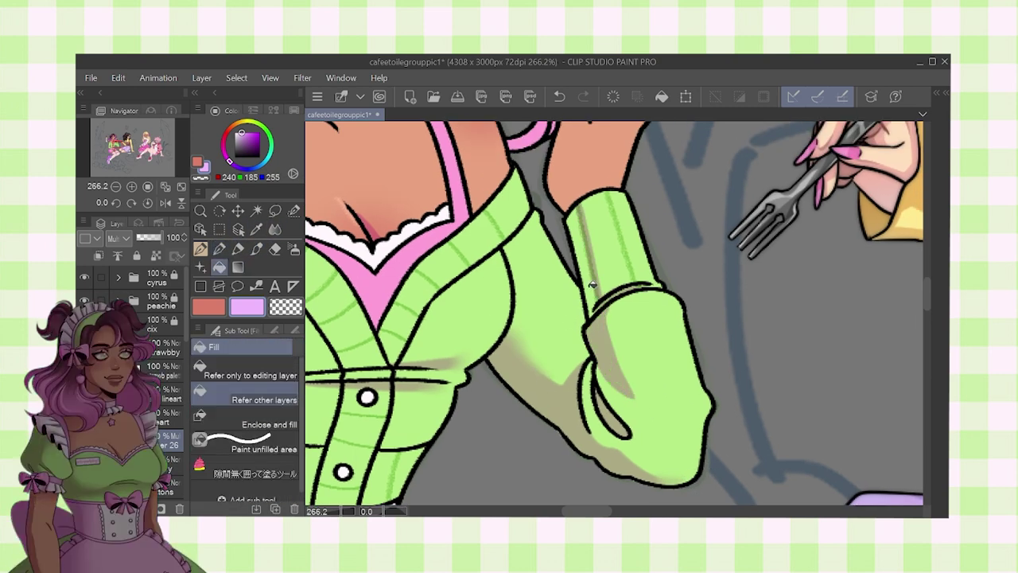
pyautogui.press('j')
pyautogui.moveTo(623, 313); pyautogui.dragTo(639, 518)
# - Paint and fill shading along the near side and fingers of the raised hand holding the cookie
pyautogui.press('p')
pyautogui.moveTo(588, 410)
pyautogui.mouseDown()
pyautogui.moveTo(572, 381)
pyautogui.moveTo(581, 309)
pyautogui.mouseUp()
pyautogui.scroll(2, 567, 293)
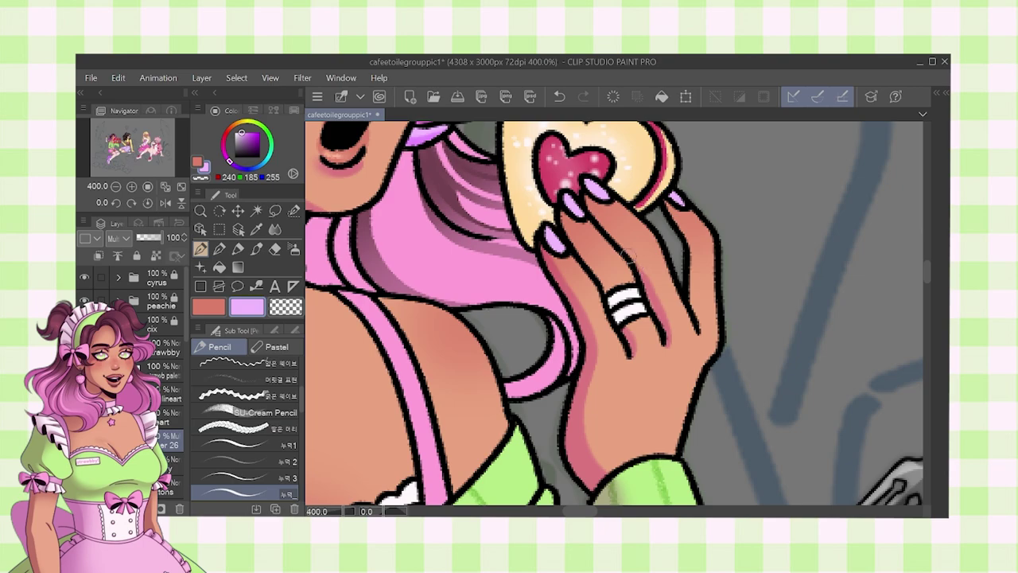
pyautogui.scroll(-4, 596, 208)
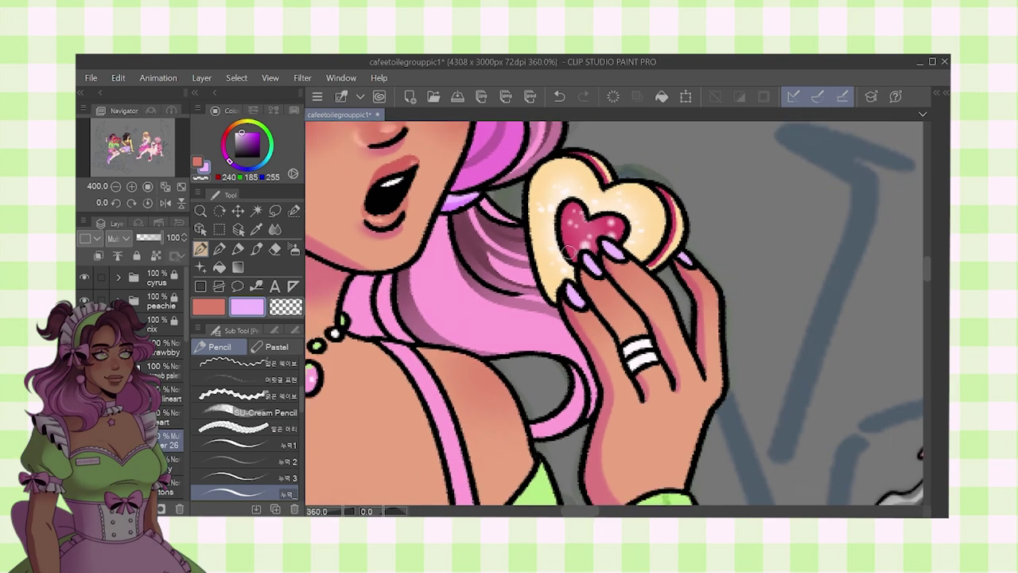
pyautogui.press('g')
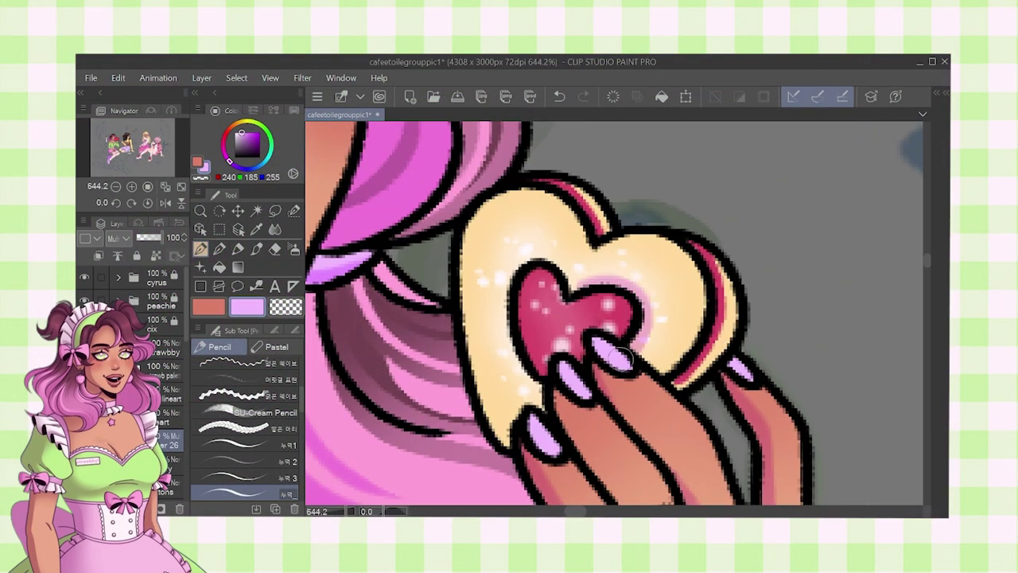
# - Paint shading around the jam heart and along the near edge of the heart-shaped cookie
pyautogui.moveTo(529, 268)
pyautogui.mouseDown()
pyautogui.moveTo(513, 354)
pyautogui.moveTo(534, 382)
pyautogui.mouseUp()
pyautogui.moveTo(515, 433)
pyautogui.mouseDown()
pyautogui.moveTo(461, 299)
pyautogui.moveTo(483, 205)
pyautogui.mouseUp()
pyautogui.scroll(4, 555, 296)
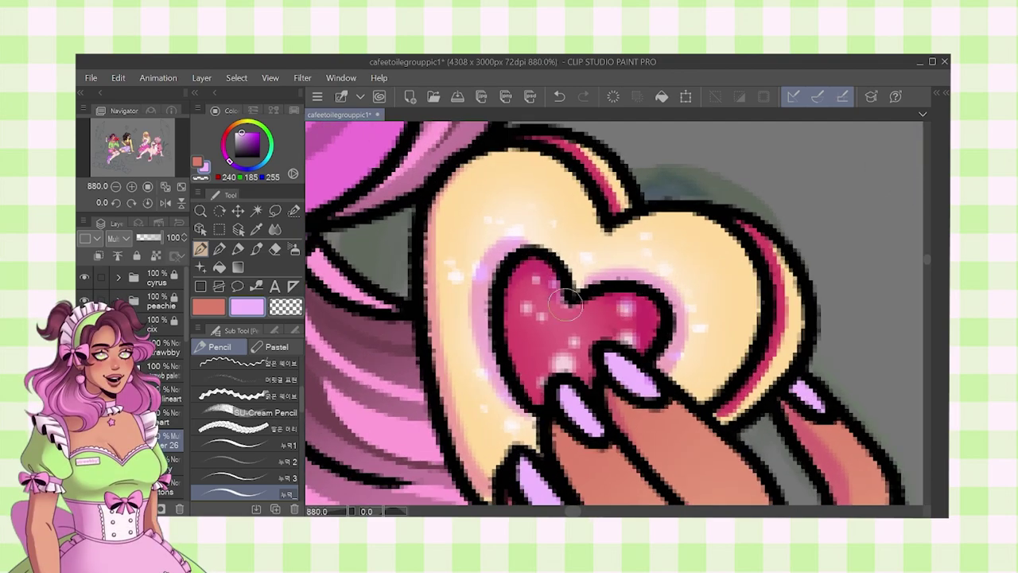
# - Paint shading along the collarbone beneath the bead necklace and blur it
pyautogui.scroll(-10, 622, 306)
pyautogui.scroll(8, 519, 302)
pyautogui.moveTo(546, 315); pyautogui.dragTo(444, 267)
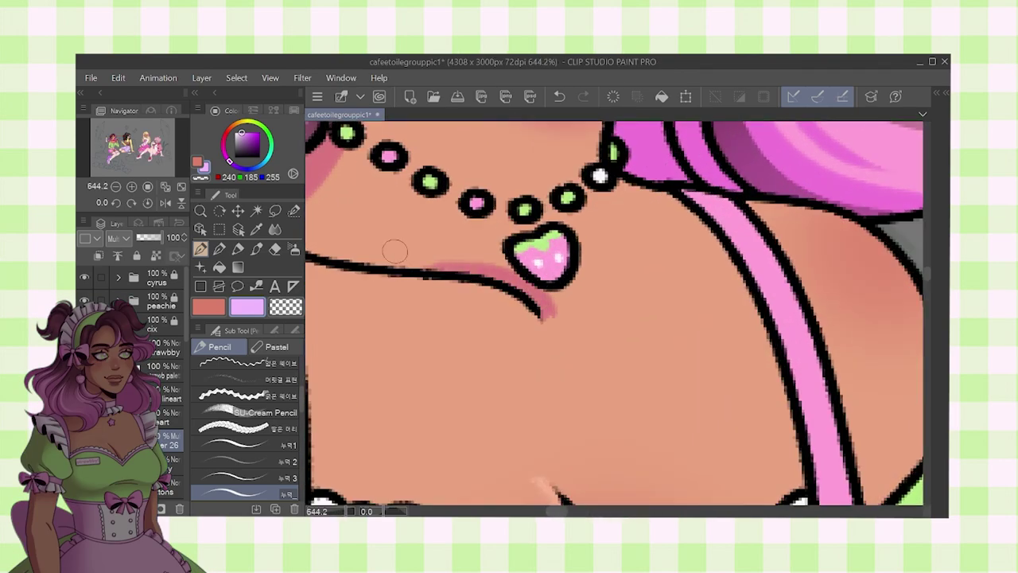
pyautogui.click(274, 229)
pyautogui.scroll(-4, 559, 268)
pyautogui.moveTo(567, 319)
pyautogui.mouseDown()
pyautogui.moveTo(549, 310)
pyautogui.moveTo(516, 181)
pyautogui.moveTo(527, 265)
pyautogui.moveTo(519, 314)
pyautogui.mouseUp()
pyautogui.scroll(-6, 574, 265)
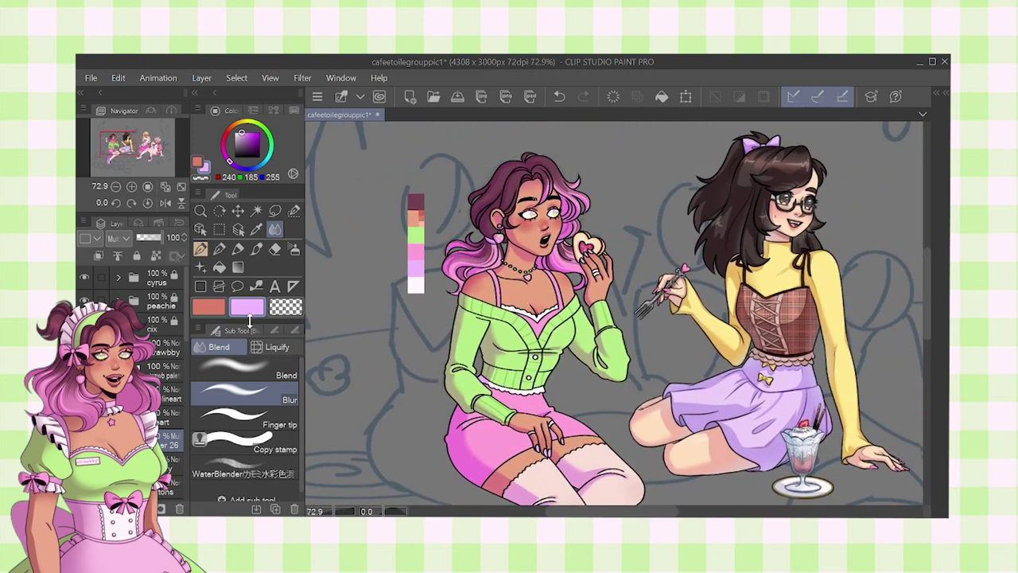
# - Adjust the shading layer's colour with the Hue/Saturation/Luminosity correction
pyautogui.hotkey('ctrl', 'u')
pyautogui.moveTo(242, 404); pyautogui.dragTo(264, 404)
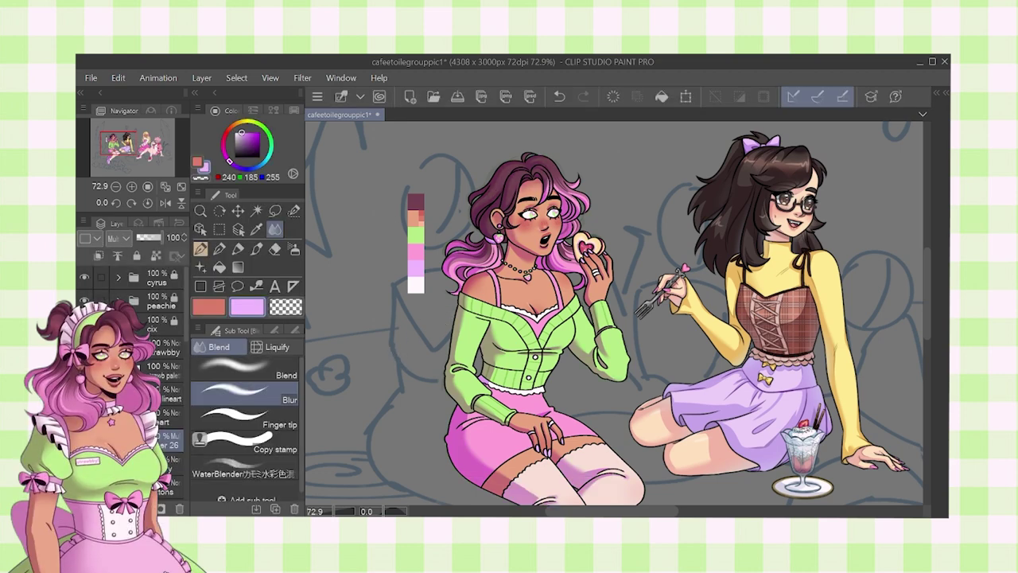
# - Duplicate the character's line art layer and set the copy's blending mode to Multiply
pyautogui.click(118, 78)
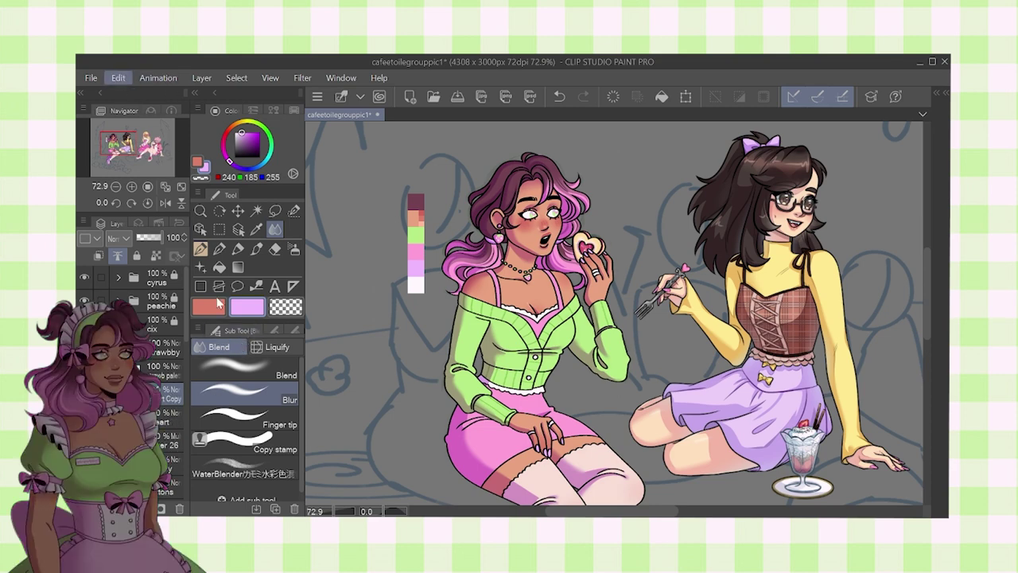
pyautogui.click(131, 250)
pyautogui.click(148, 281)
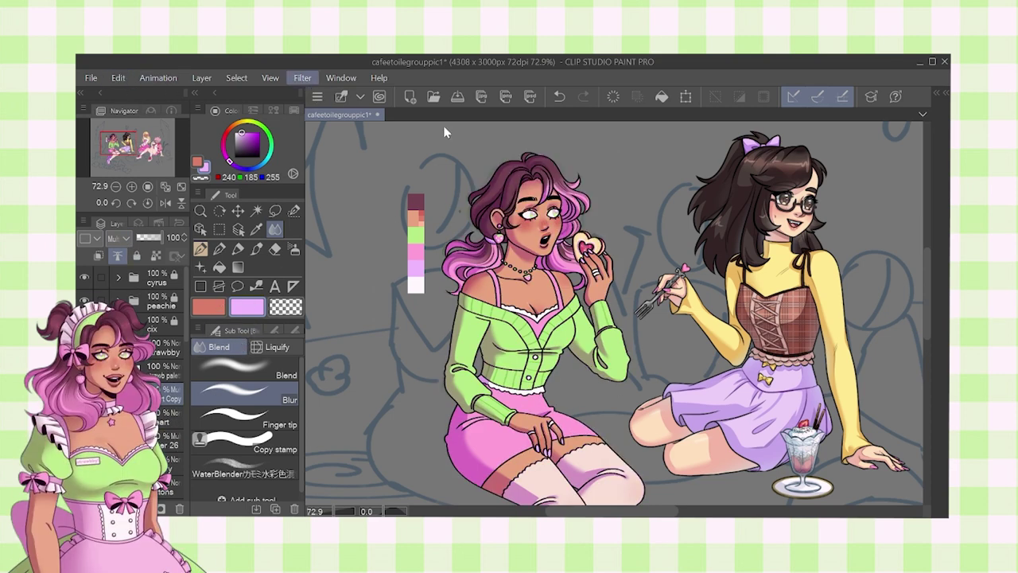
# - Select the pink-haired character's silhouette from her colour layers and clear the line art copy outside it
pyautogui.moveTo(186, 302); pyautogui.dragTo(186, 426)
pyautogui.keyDown('ctrl'); pyautogui.click(132, 350); pyautogui.keyUp('ctrl')
pyautogui.scroll(-2, 139, 342)
pyautogui.keyDown('ctrl'); pyautogui.keyDown('shift'); pyautogui.click(133, 289); pyautogui.keyUp('shift'); pyautogui.keyUp('ctrl')
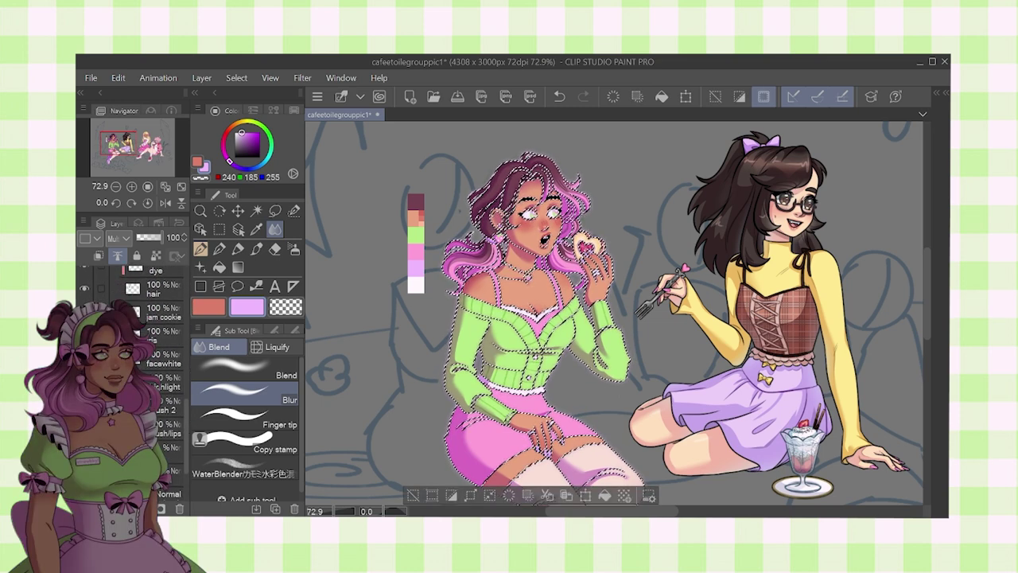
pyautogui.click(506, 499)
pyautogui.scroll(5, 189, 302)
pyautogui.moveTo(452, 276); pyautogui.dragTo(444, 263)
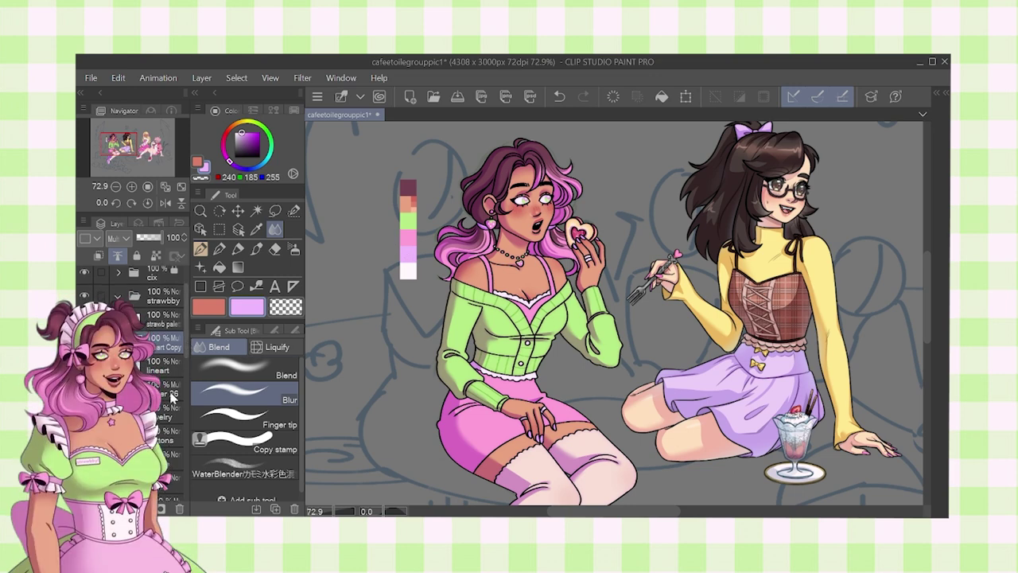
# - Select the hair and airbrush a soft lilac shine band across it on a Screen layer, lowering the layer's opacity to 40%
pyautogui.scroll(-4, 169, 395)
pyautogui.keyDown('ctrl'); pyautogui.click(133, 455); pyautogui.keyUp('ctrl')
pyautogui.scroll(4, 165, 398)
pyautogui.click(164, 328)
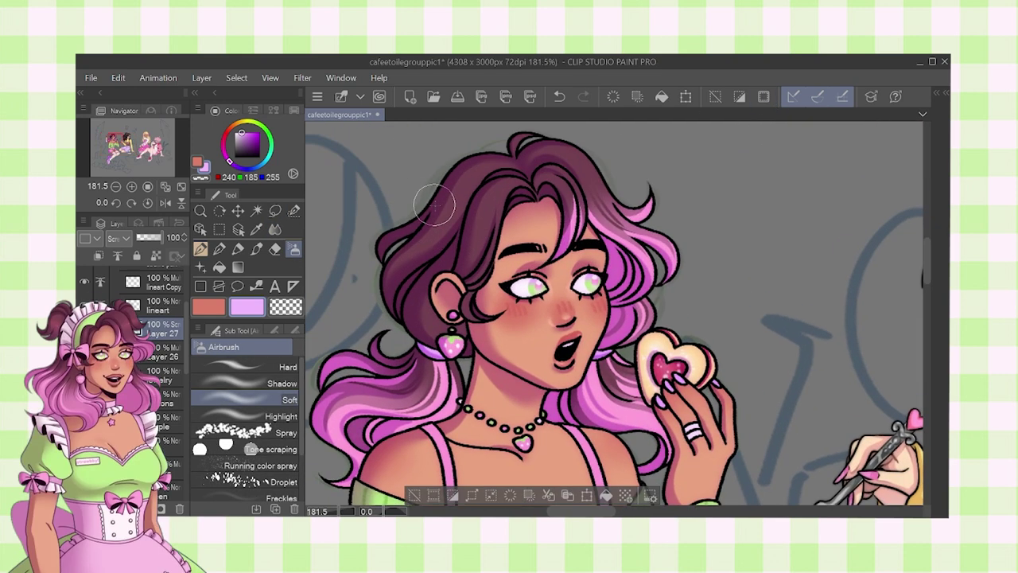
pyautogui.moveTo(434, 205)
pyautogui.mouseDown()
pyautogui.moveTo(456, 223)
pyautogui.moveTo(476, 212)
pyautogui.moveTo(579, 215)
pyautogui.moveTo(571, 224)
pyautogui.moveTo(626, 207)
pyautogui.mouseUp()
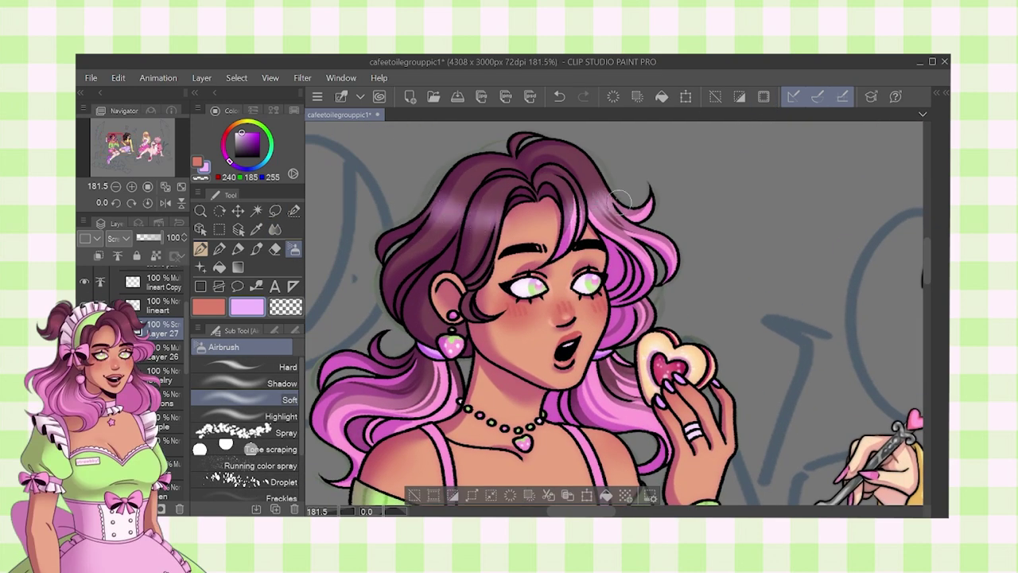
pyautogui.click(202, 249)
pyautogui.scroll(8, 446, 201)
pyautogui.moveTo(160, 237); pyautogui.dragTo(148, 237)
# - Draw small lilac highlight dashes along the hair shine on a new layer and set its opacity to 20%
pyautogui.hotkey('ctrl', 'shift', 'n')
pyautogui.moveTo(429, 198)
pyautogui.mouseDown()
pyautogui.moveTo(472, 248)
pyautogui.moveTo(446, 262)
pyautogui.mouseUp()
pyautogui.moveTo(474, 246); pyautogui.dragTo(469, 265)
pyautogui.moveTo(486, 245); pyautogui.dragTo(483, 264)
pyautogui.moveTo(475, 269); pyautogui.dragTo(470, 289)
pyautogui.moveTo(492, 276); pyautogui.dragTo(486, 294)
pyautogui.moveTo(670, 287); pyautogui.dragTo(669, 306)
pyautogui.moveTo(827, 262); pyautogui.dragTo(546, 262)
pyautogui.moveTo(689, 242); pyautogui.dragTo(690, 263)
pyautogui.moveTo(702, 240); pyautogui.dragTo(704, 259)
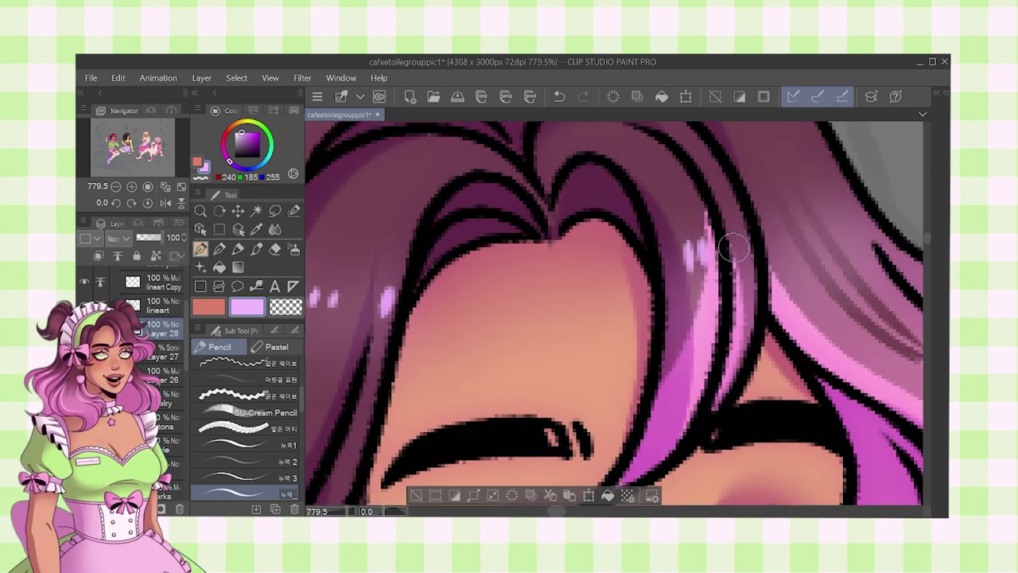
pyautogui.moveTo(764, 227); pyautogui.dragTo(630, 299)
pyautogui.moveTo(606, 294); pyautogui.dragTo(607, 315)
pyautogui.moveTo(641, 284); pyautogui.dragTo(649, 306)
pyautogui.scroll(-1, 688, 289)
pyautogui.scroll(-10, 726, 296)
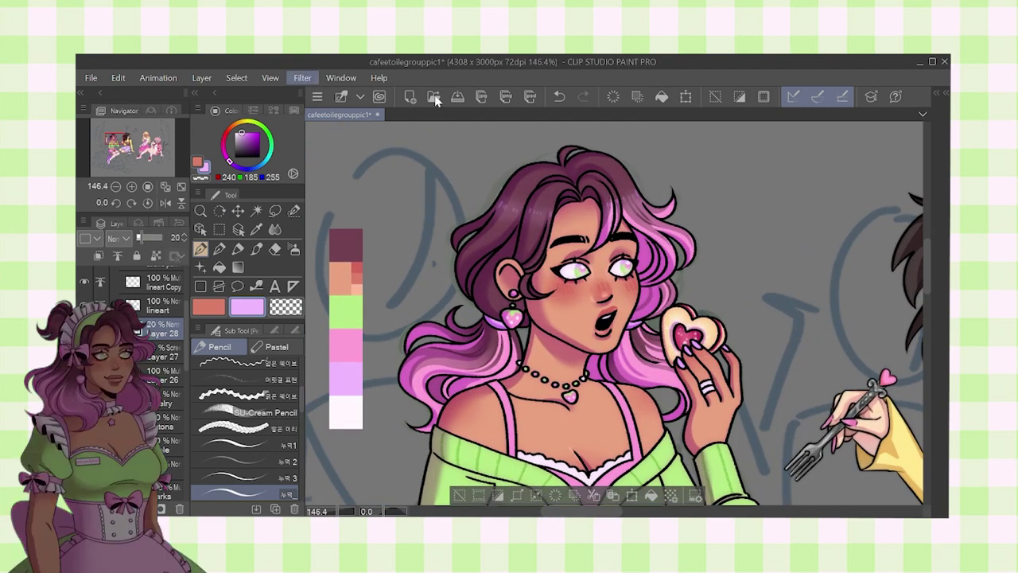
pyautogui.scroll(-2, 451, 198)
pyautogui.scroll(-3, 450, 199)
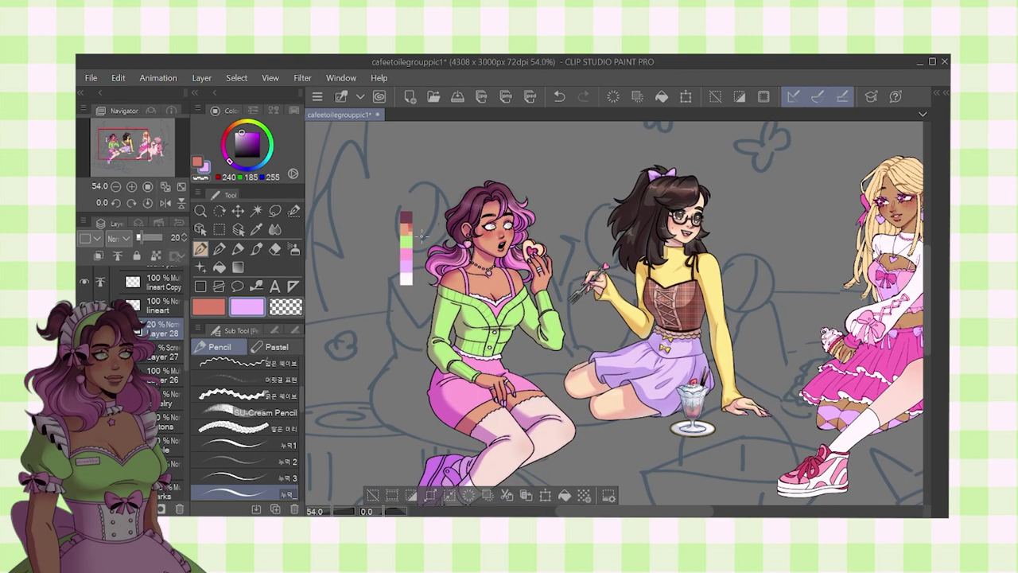
# - Rename the two hair highlight layers as shine and shine 2, and the Multiply shading layer as shadow
pyautogui.scroll(4, 415, 232)
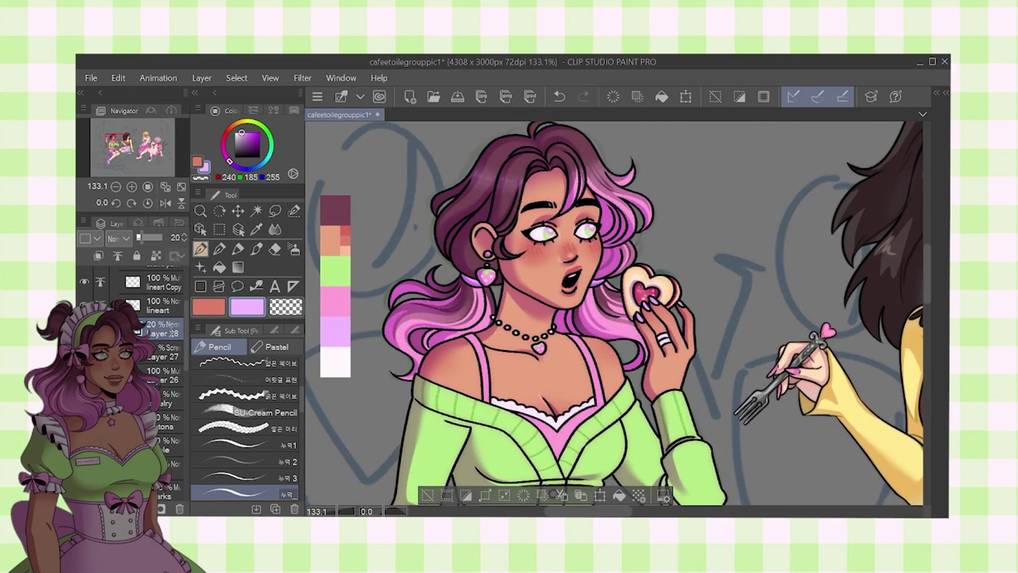
pyautogui.click(167, 352)
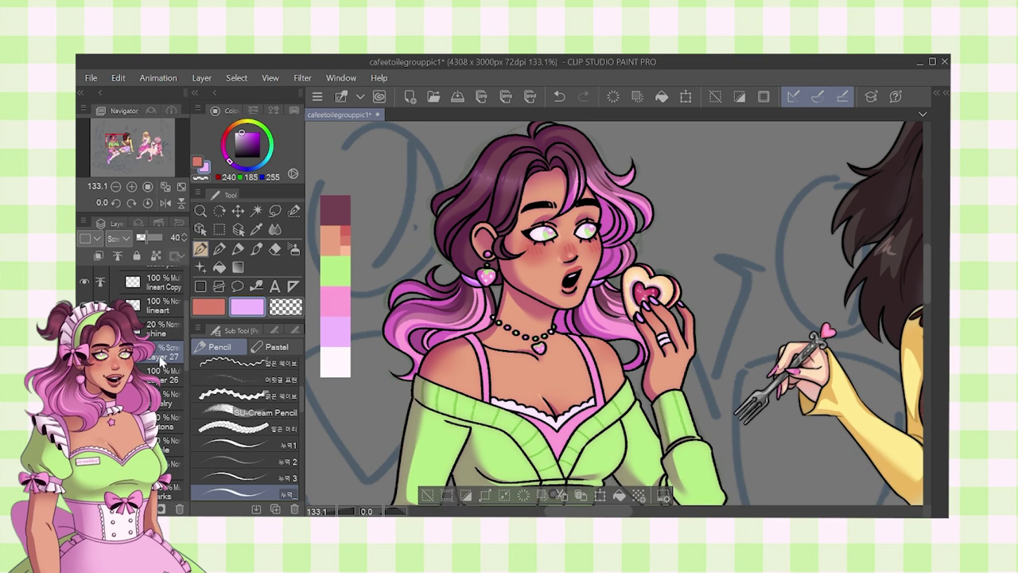
pyautogui.click(163, 382)
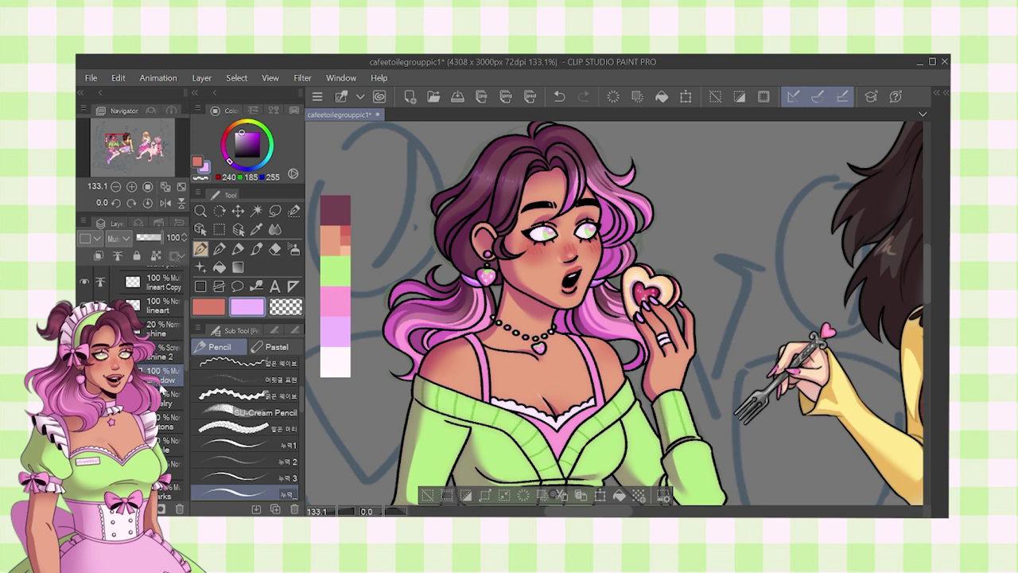
# - Add a lilac-filled layer clipped to the line art and set its opacity to 15%
pyautogui.moveTo(162, 381); pyautogui.dragTo(151, 305)
pyautogui.click(98, 256)
pyautogui.click(868, 496)
pyautogui.hotkey('ctrl', 'd')
pyautogui.click(140, 237)
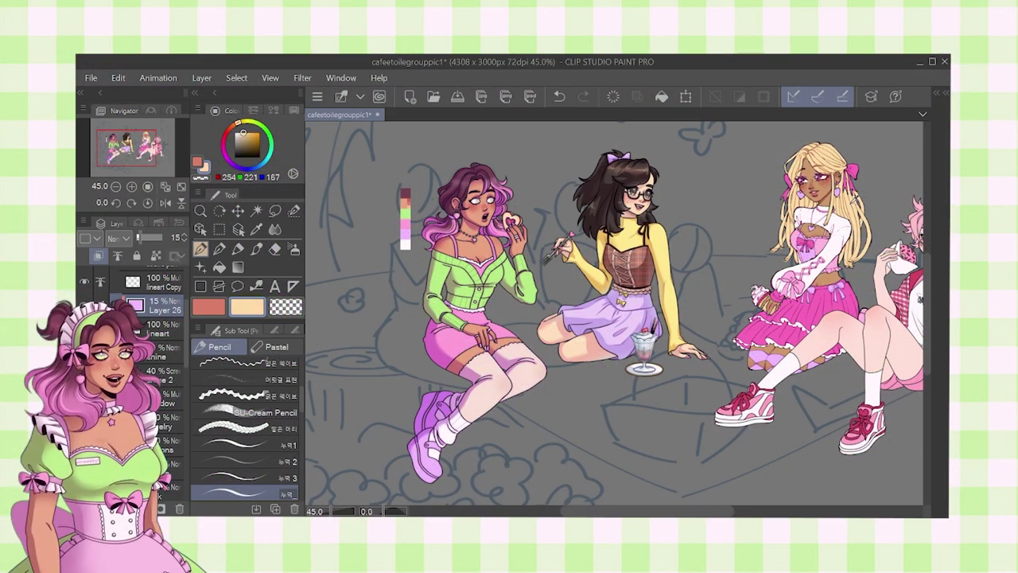
# - Load the pink-haired figure's selection and fill it with pale peach (254, 221, 167) on a new layer above the shine layer
pyautogui.moveTo(186, 357); pyautogui.dragTo(188, 465)
pyautogui.keyDown('ctrl'); pyautogui.click(134, 470); pyautogui.keyUp('ctrl')
pyautogui.moveTo(187, 418); pyautogui.dragTo(184, 301)
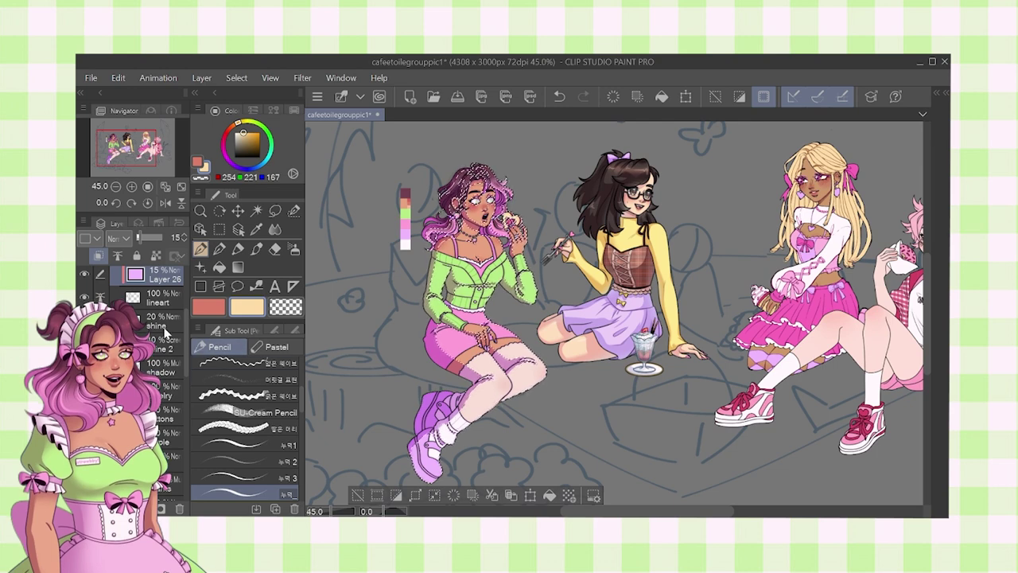
pyautogui.click(163, 328)
pyautogui.hotkey('ctrl', 'shift', 'n')
pyautogui.click(550, 495)
# - Blur the peach fill over the figure with a blur filter
pyautogui.moveTo(186, 346); pyautogui.dragTo(180, 470)
pyautogui.click(302, 78)
pyautogui.click(457, 124)
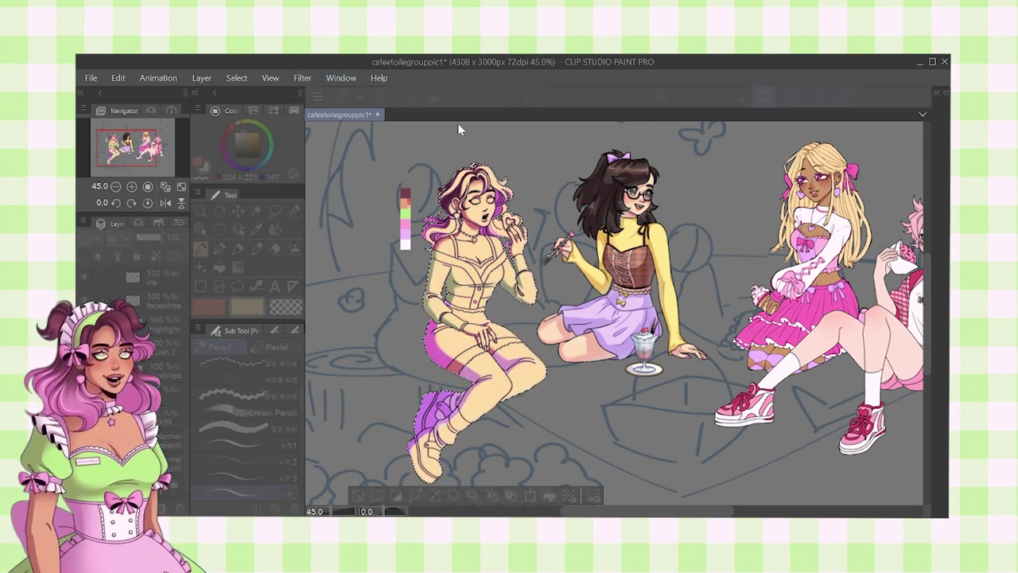
pyautogui.press('Escape')
pyautogui.click(303, 78)
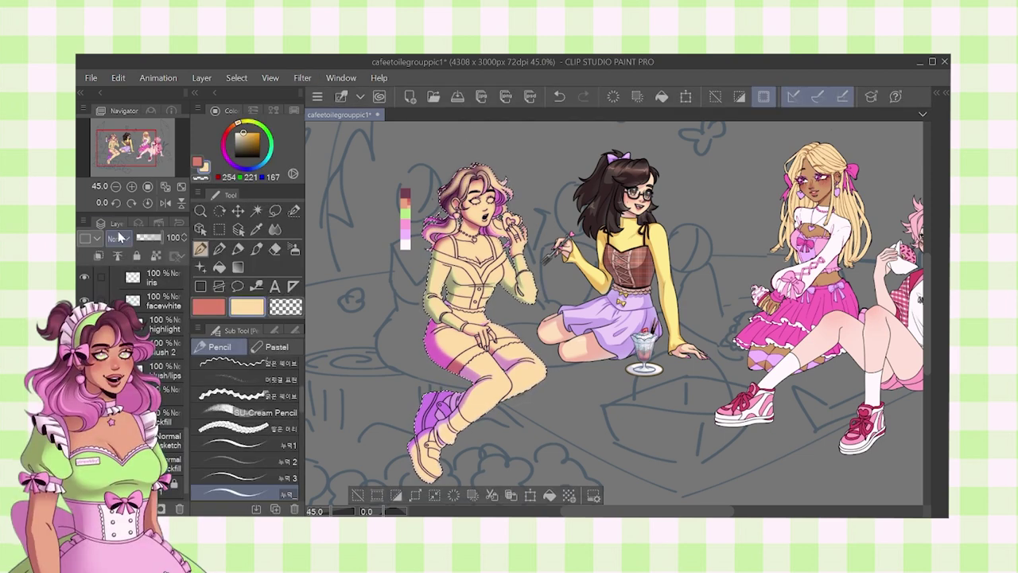
# - Deselect the figure and set the peach layer to Overlay at 15% opacity
pyautogui.hotkey('ctrl', 'd')
pyautogui.click(143, 236)
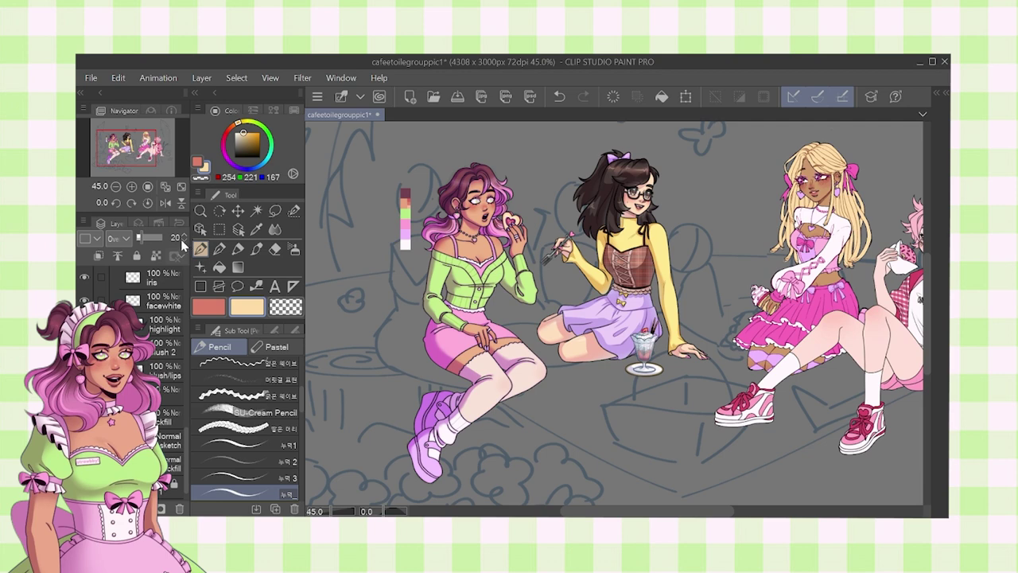
pyautogui.moveTo(186, 442); pyautogui.dragTo(186, 300)
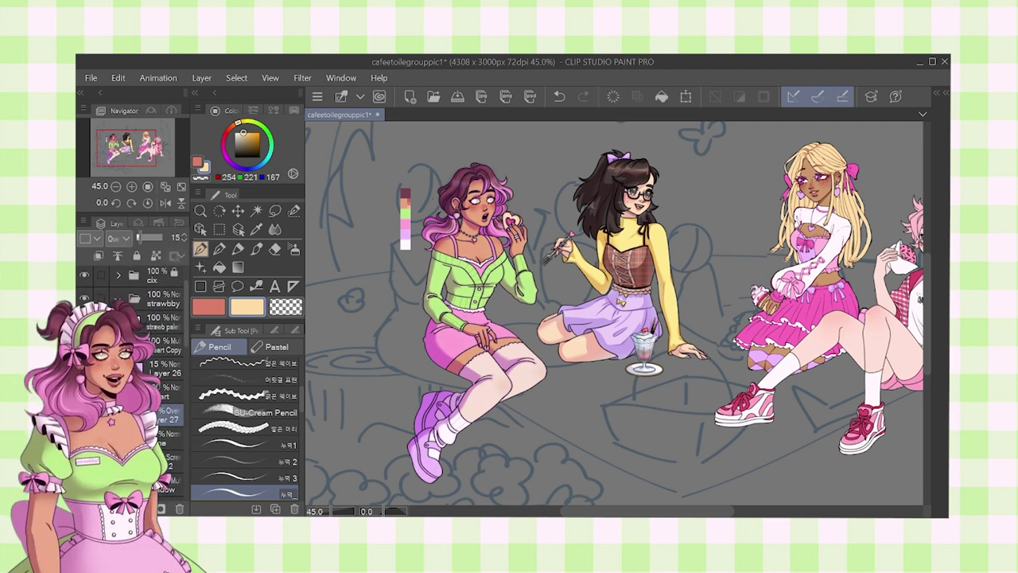
# - Rename the Overlay layer as shine 3 at 5% opacity, with shine 2 placed directly beneath it
pyautogui.click(175, 460)
pyautogui.click(173, 438)
pyautogui.click(170, 415)
pyautogui.click(184, 240)
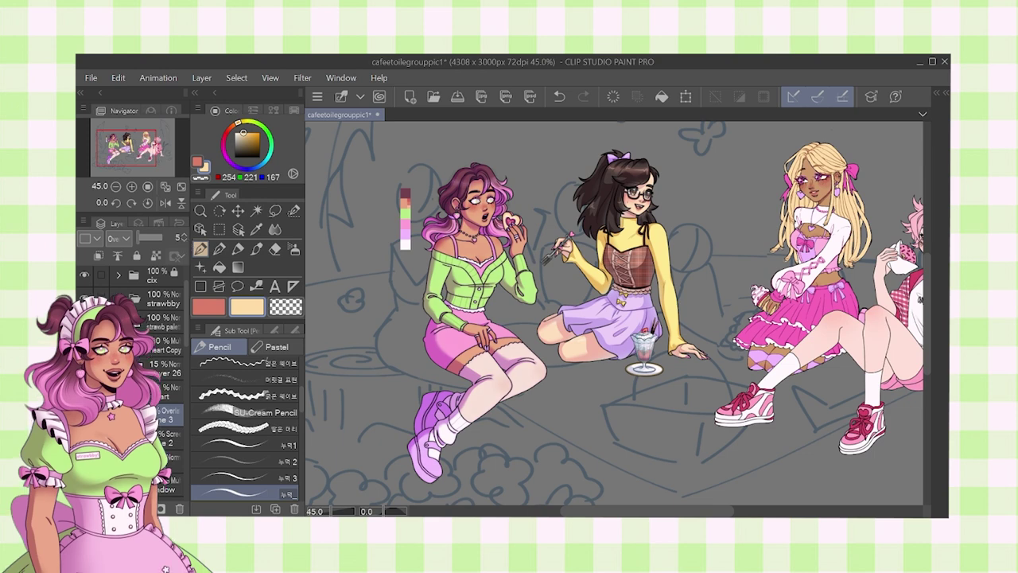
# - Sample the palette's off-white swatch for the Spray airbrush and add a new clipped layer above the highlight layer
pyautogui.moveTo(439, 317); pyautogui.dragTo(408, 319)
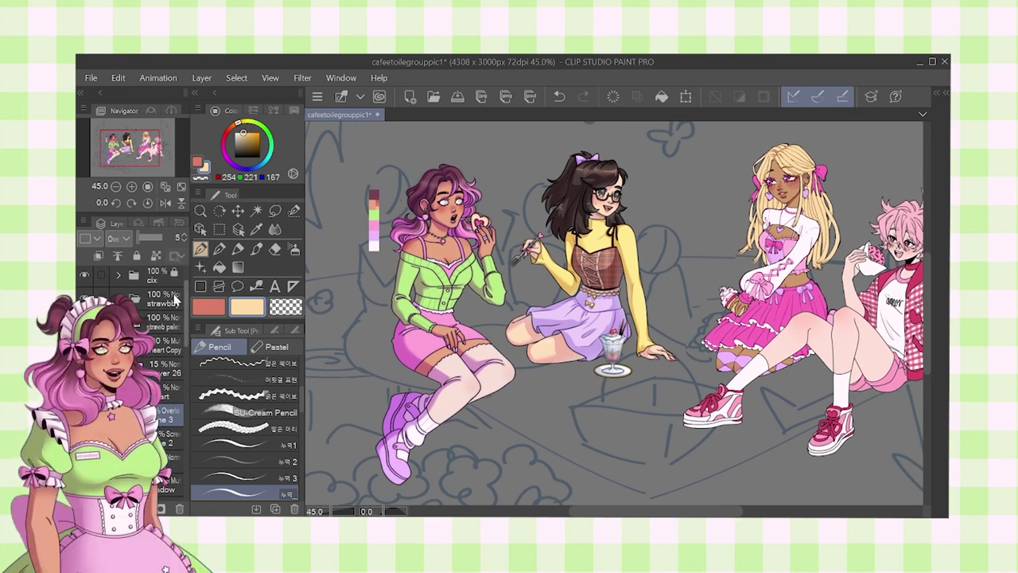
pyautogui.click(85, 322)
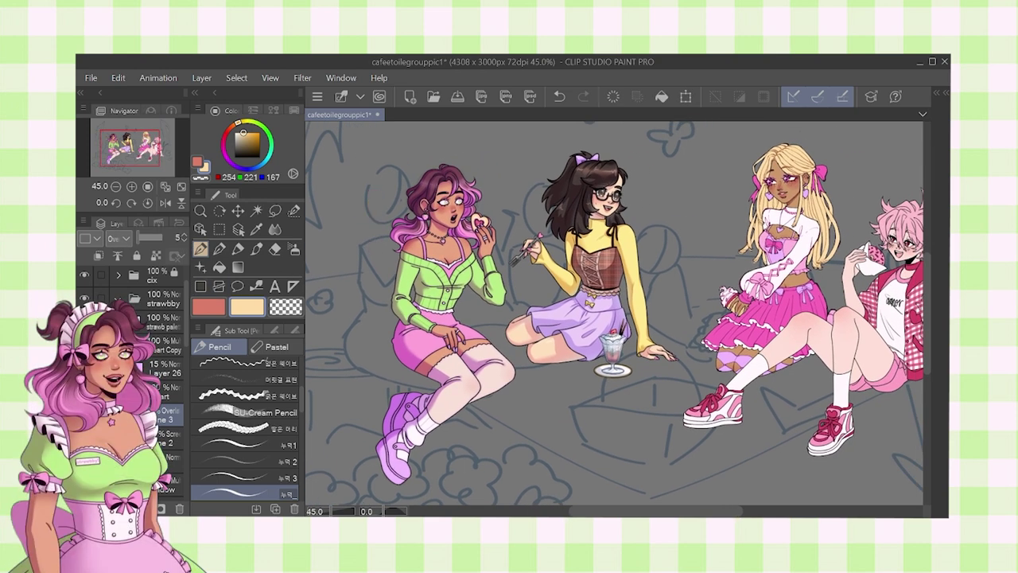
pyautogui.click(293, 250)
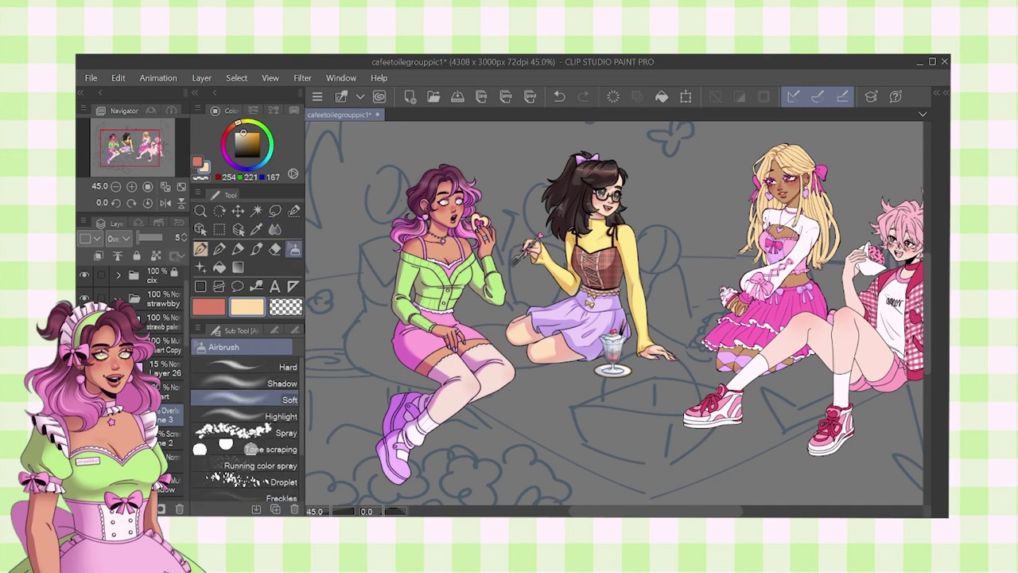
pyautogui.click(84, 322)
pyautogui.keyDown('alt'); pyautogui.click(374, 245); pyautogui.keyUp('alt')
pyautogui.click(247, 433)
pyautogui.moveTo(185, 340); pyautogui.dragTo(181, 449)
pyautogui.click(176, 444)
pyautogui.hotkey('ctrl', 'shift', 'n')
pyautogui.click(99, 255)
# - Spray small off-white specks with a reduced brush size over the fingers holding the heart cookie
pyautogui.scroll(10, 480, 225)
pyautogui.scroll(1, 477, 221)
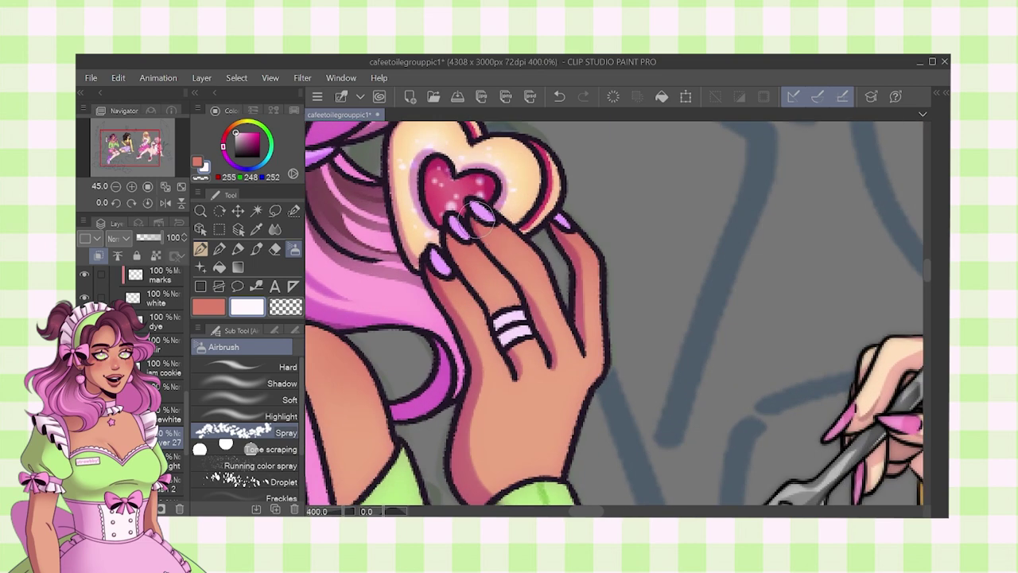
pyautogui.click(486, 235)
pyautogui.hotkey('ctrl', 'z')
pyautogui.press('[')
pyautogui.press('[')
pyautogui.moveTo(481, 242); pyautogui.dragTo(458, 267)
pyautogui.press('p')
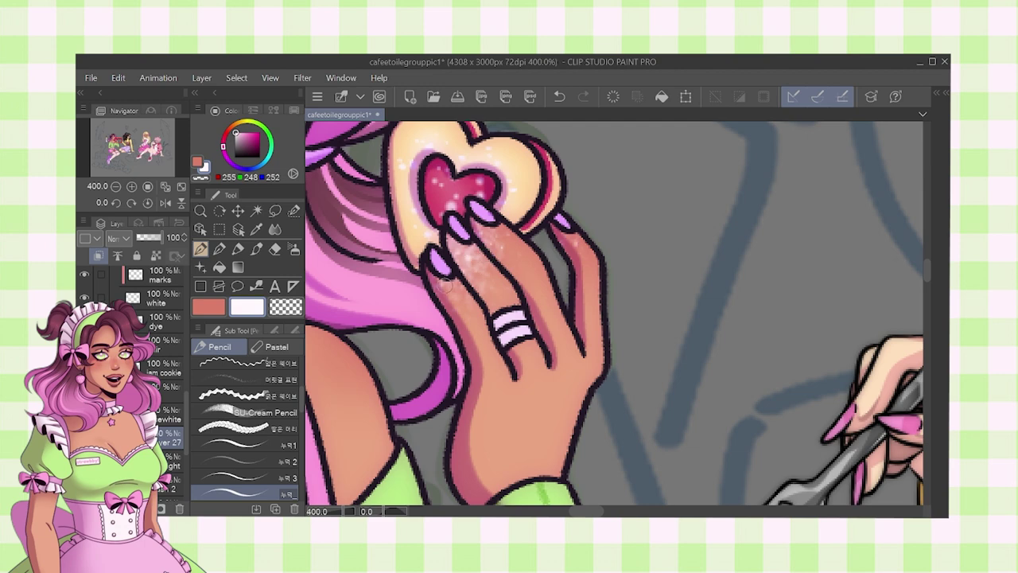
# - Touch up the specks beneath the purple nails with the Spray airbrush
pyautogui.scroll(-4, 565, 233)
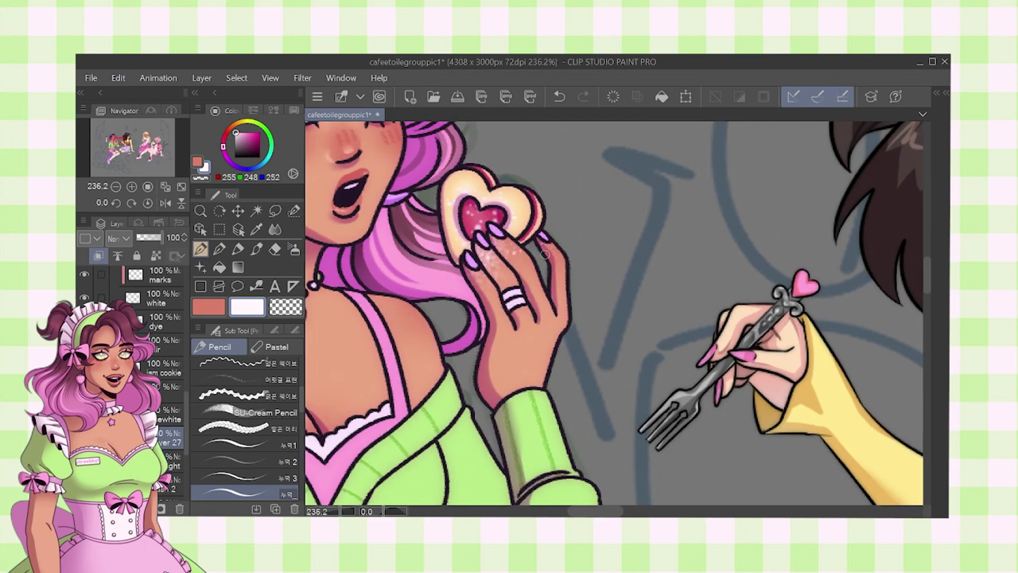
pyautogui.scroll(-4, 557, 248)
pyautogui.press('b')
pyautogui.scroll(4, 541, 254)
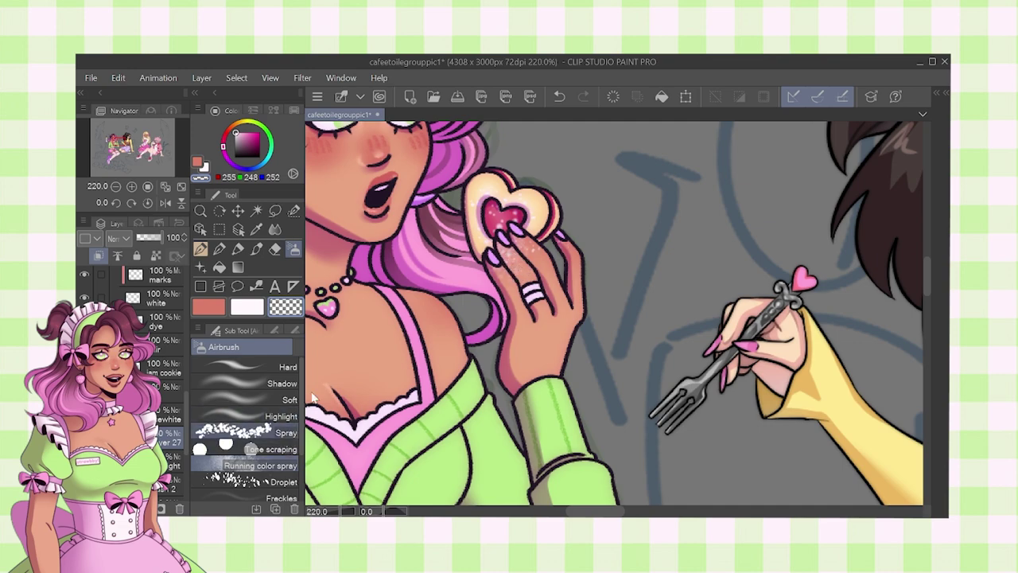
pyautogui.click(238, 432)
pyautogui.scroll(4, 513, 219)
pyautogui.moveTo(513, 218); pyautogui.dragTo(469, 246)
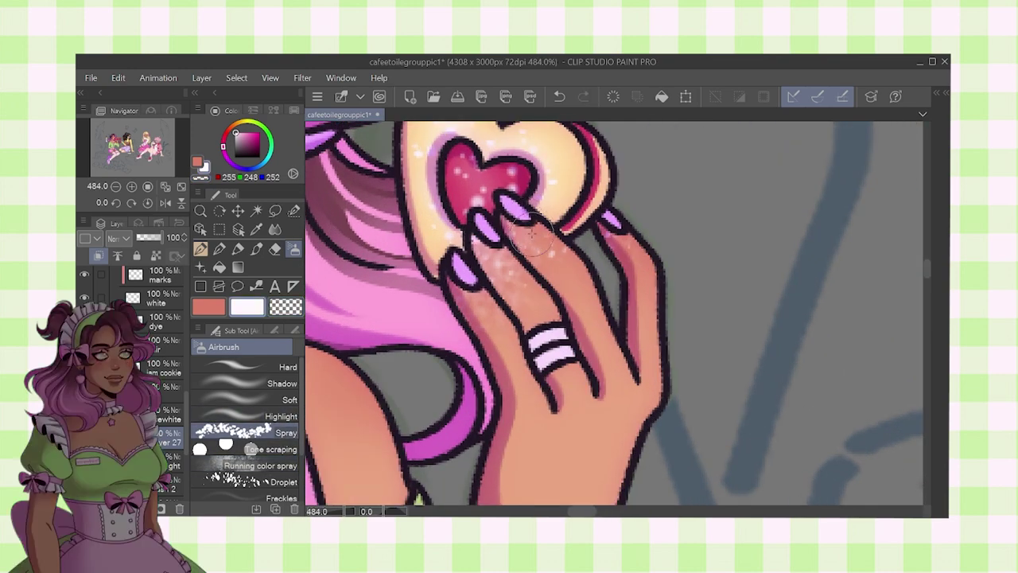
pyautogui.scroll(-8, 477, 247)
pyautogui.scroll(-2, 426, 247)
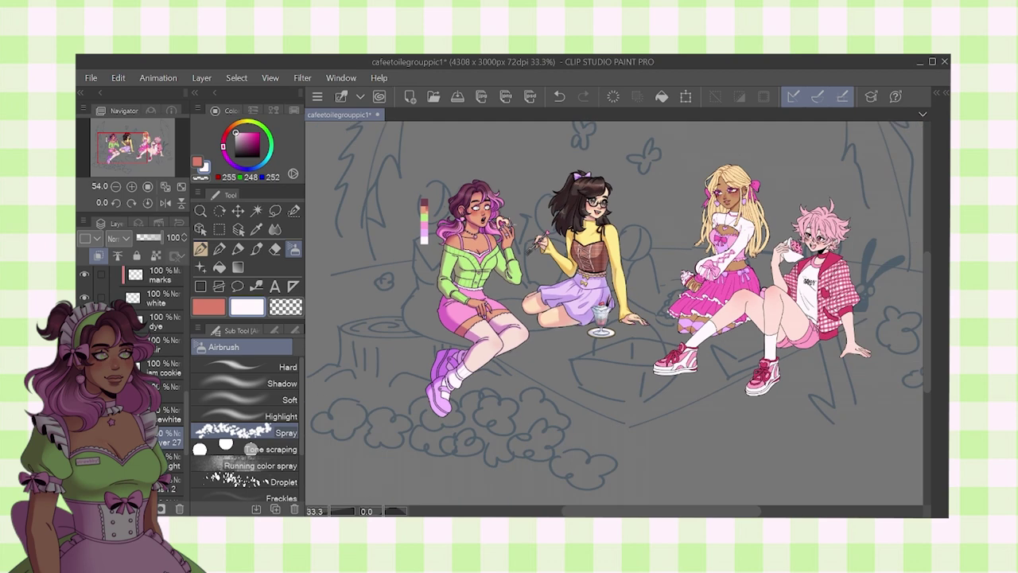
# - Hide the colour palette, collapse the strawbby folder and clear away the separate sketch and backfill layers below it
pyautogui.scroll(2, 545, 181)
pyautogui.scroll(4, 170, 350)
pyautogui.click(118, 298)
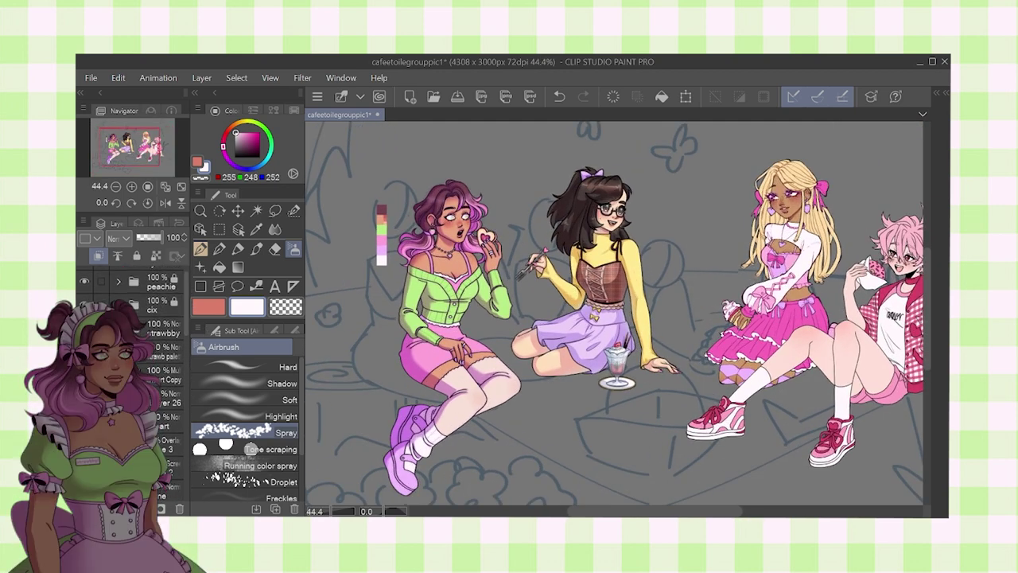
pyautogui.click(85, 418)
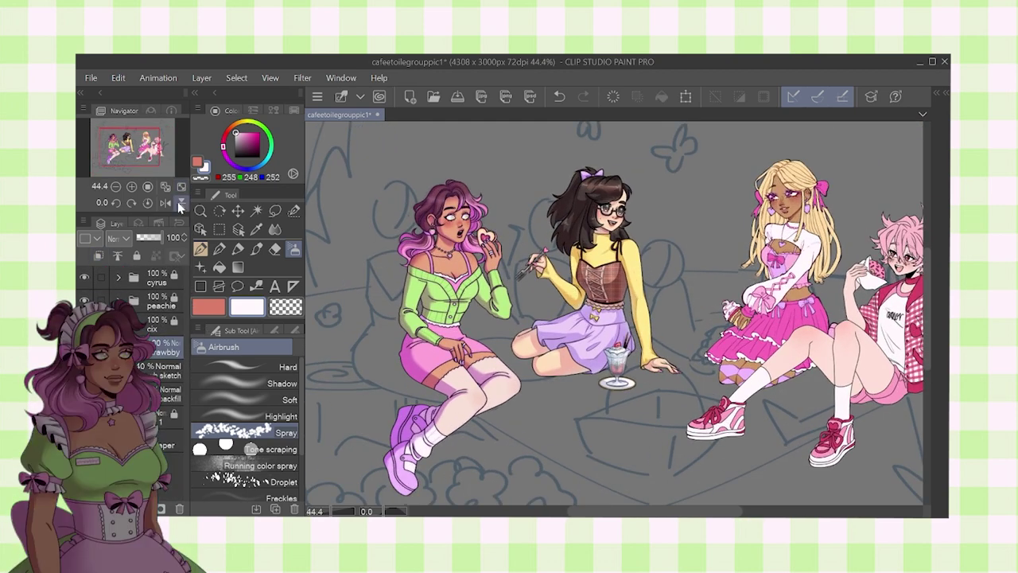
pyautogui.click(165, 372)
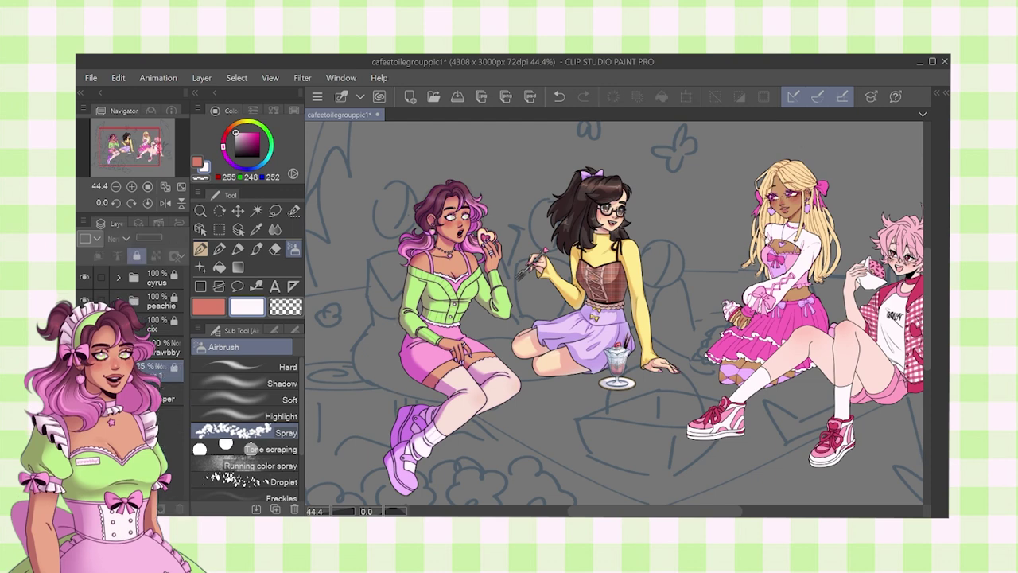
# - Fit the whole group illustration in the view and save the file
pyautogui.click(177, 187)
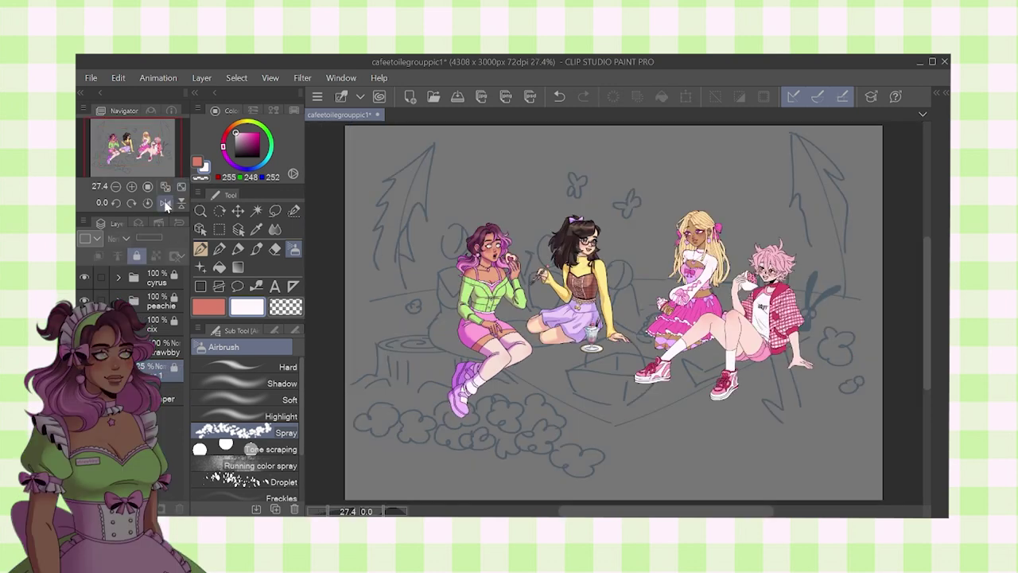
pyautogui.hotkey('ctrl', 's')
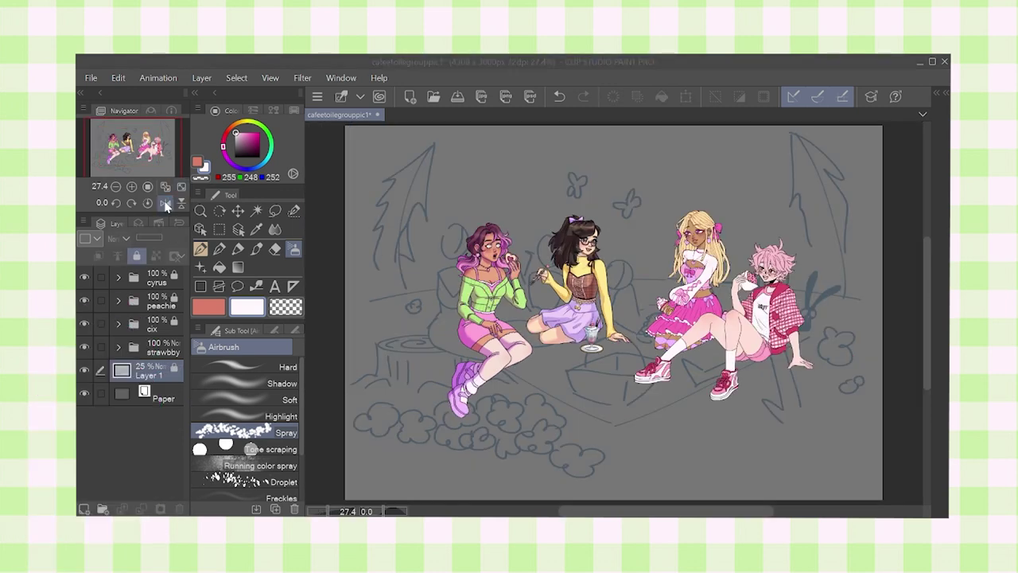